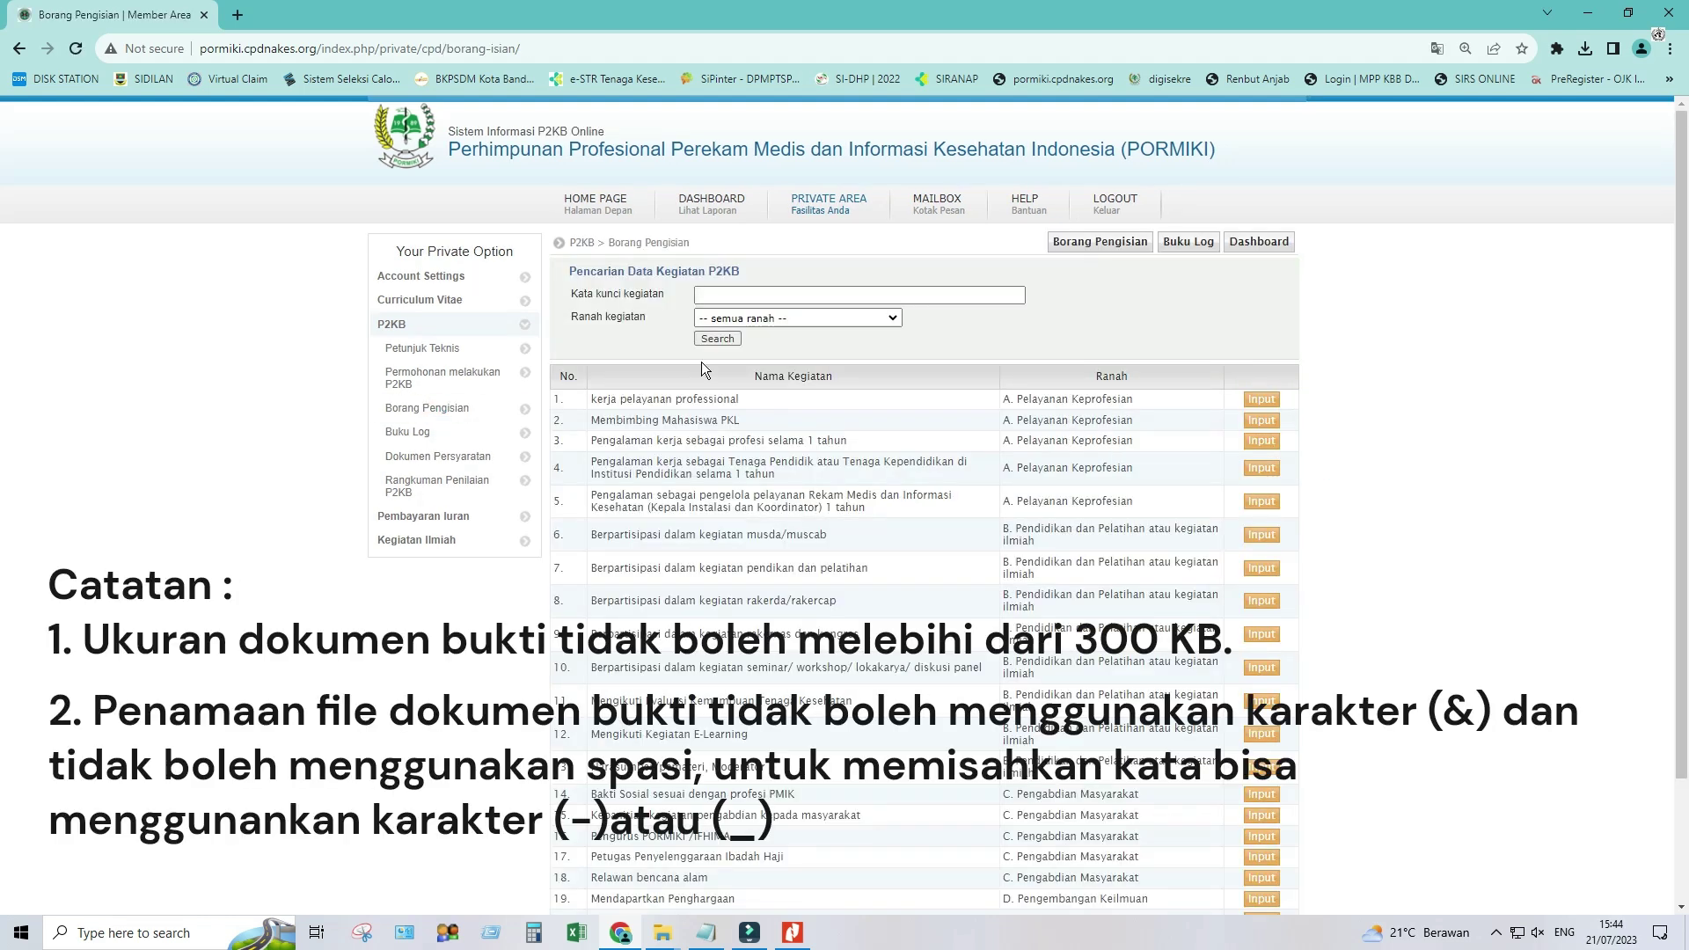
# Filter the P2KB activities by domain A. Pembelajaran and open the input form for kerja pelayanan professional
pyautogui.click(841, 318)
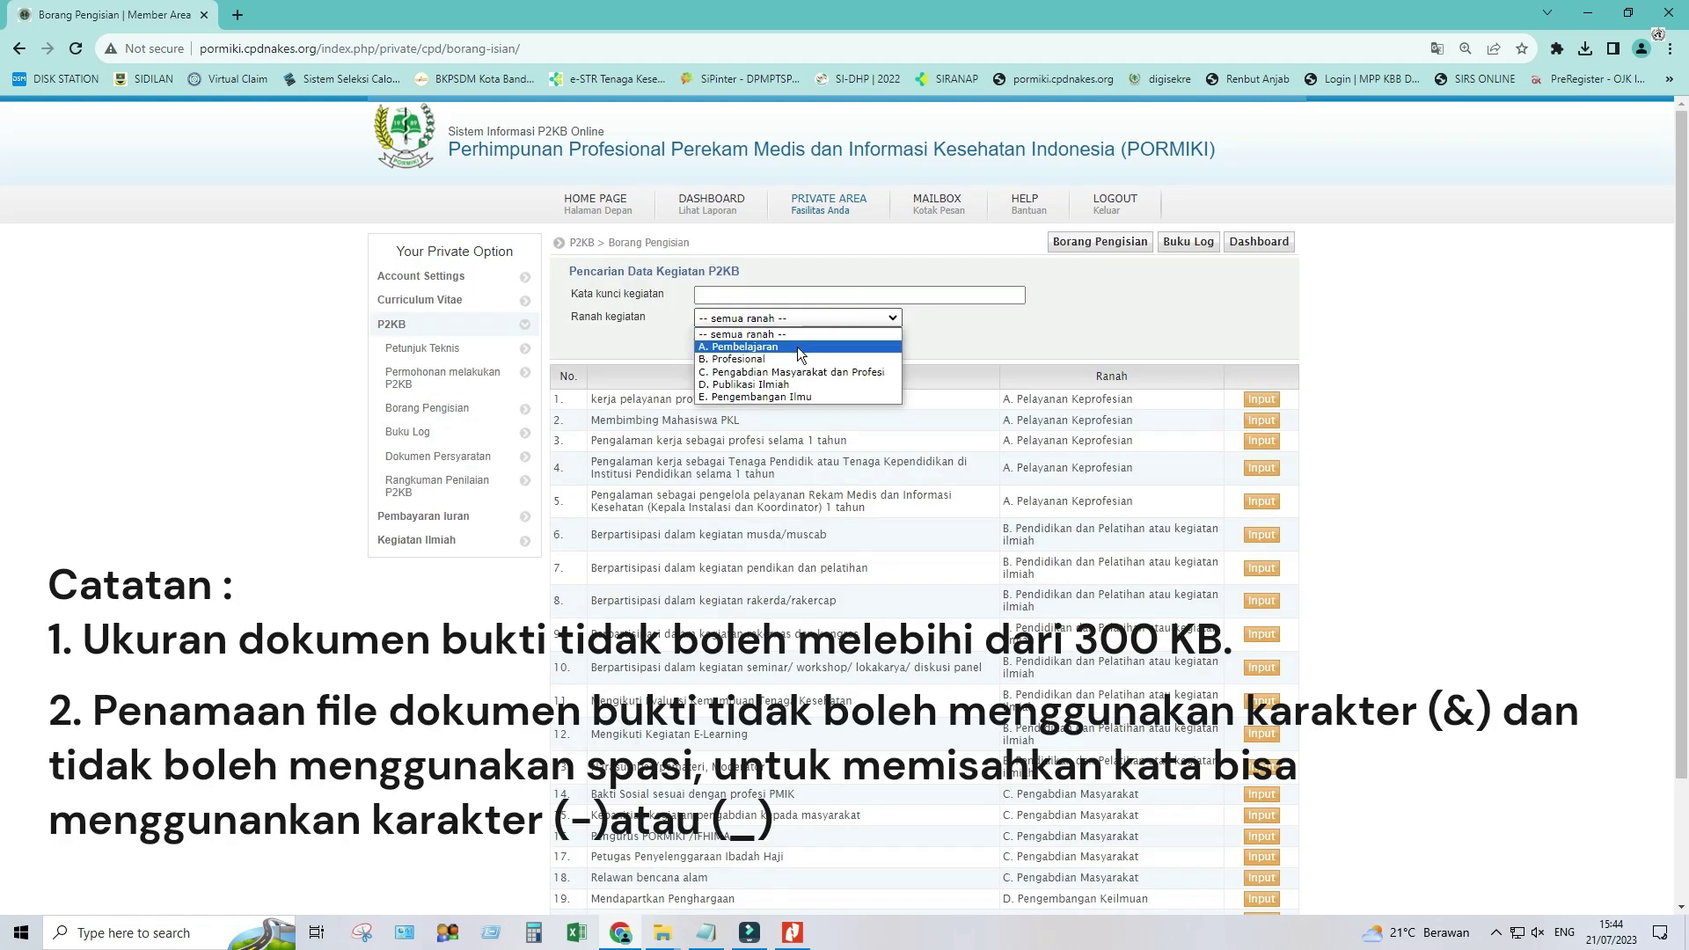
pyautogui.click(795, 348)
pyautogui.click(715, 339)
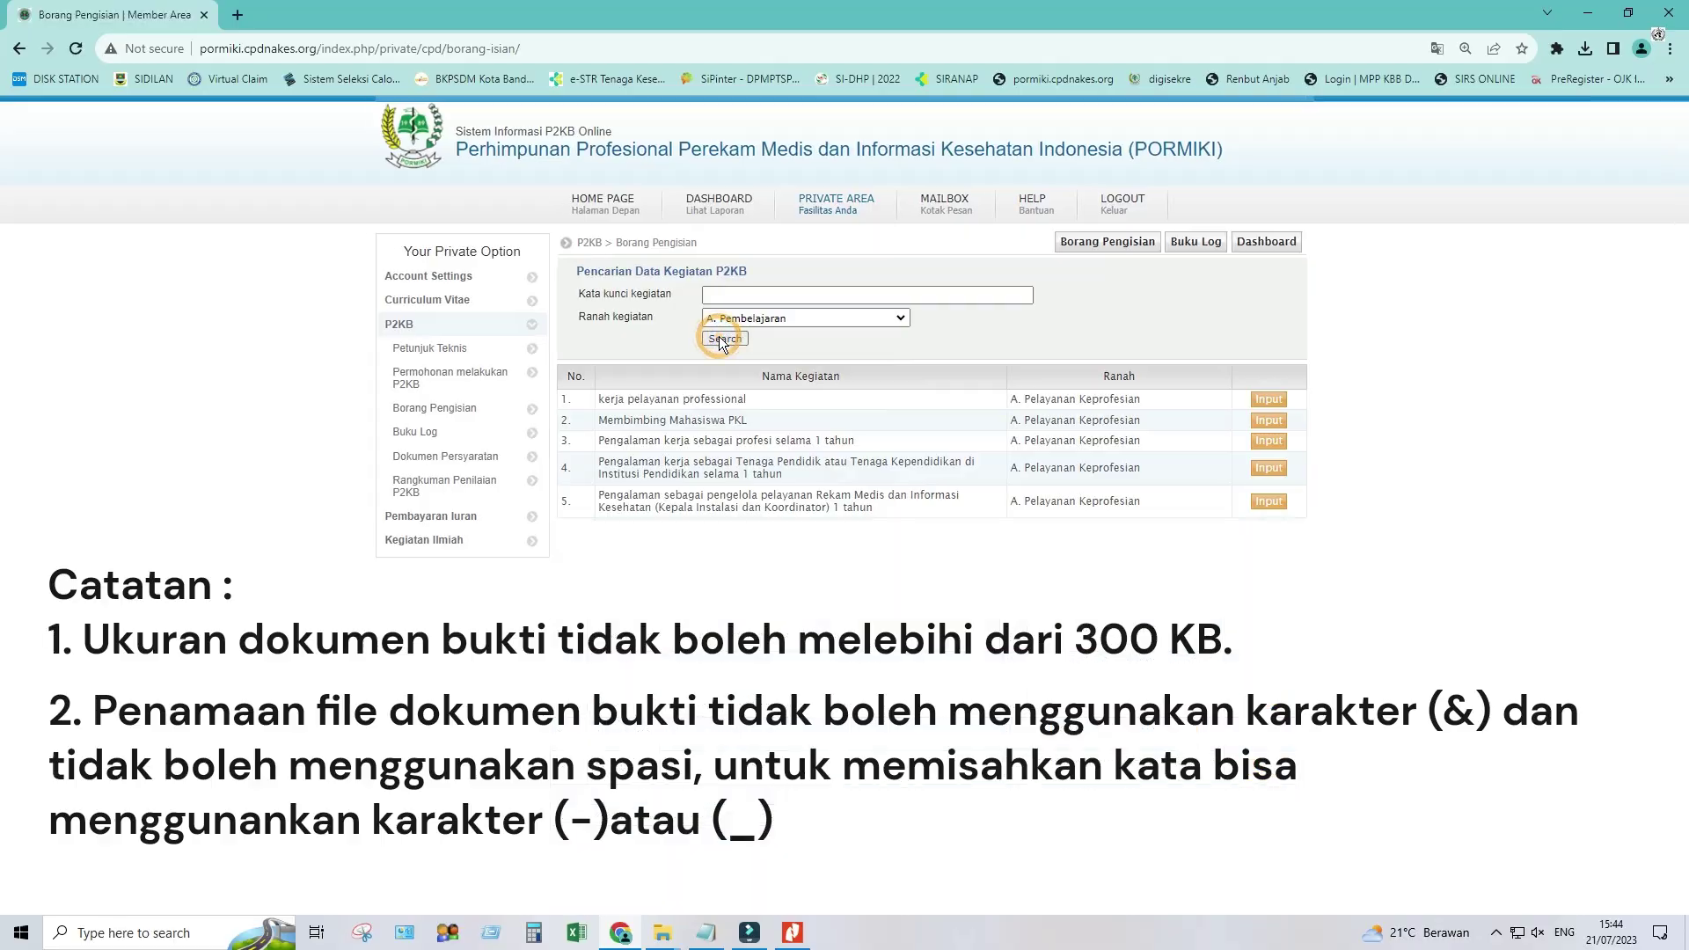
pyautogui.click(1268, 398)
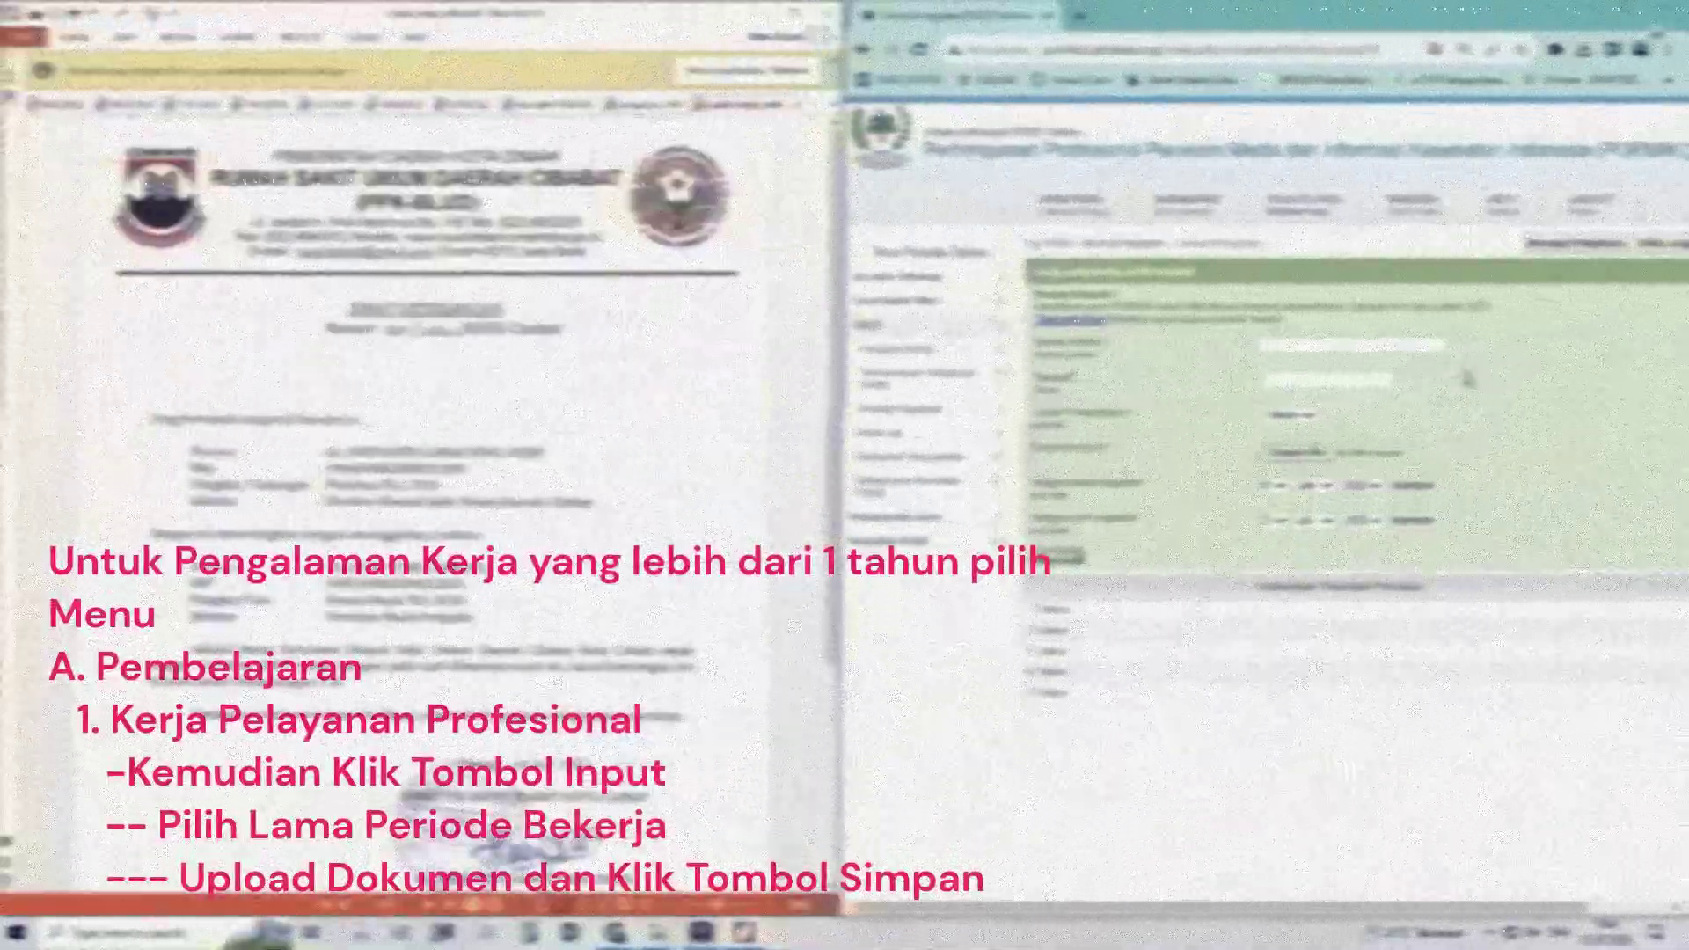
# Fill in the two text fields of the professional service work form and choose the length of the work period
pyautogui.click(1333, 343)
pyautogui.click(1380, 382)
pyautogui.click(1302, 380)
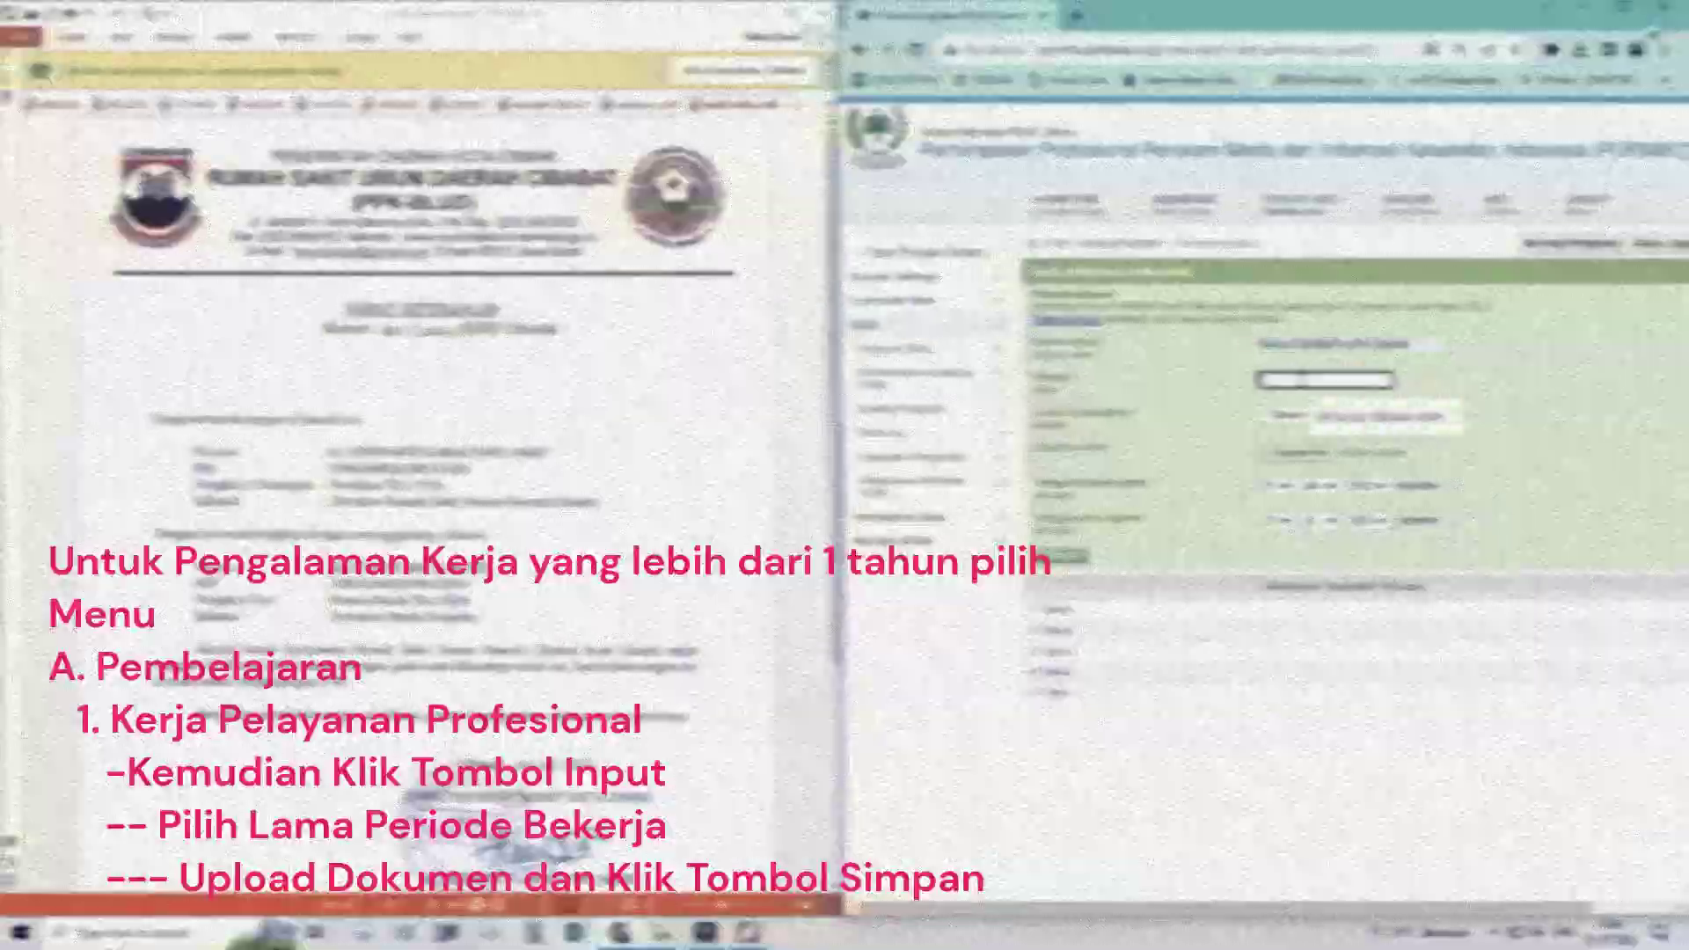
pyautogui.click(1340, 417)
pyautogui.click(1291, 416)
pyautogui.click(1297, 486)
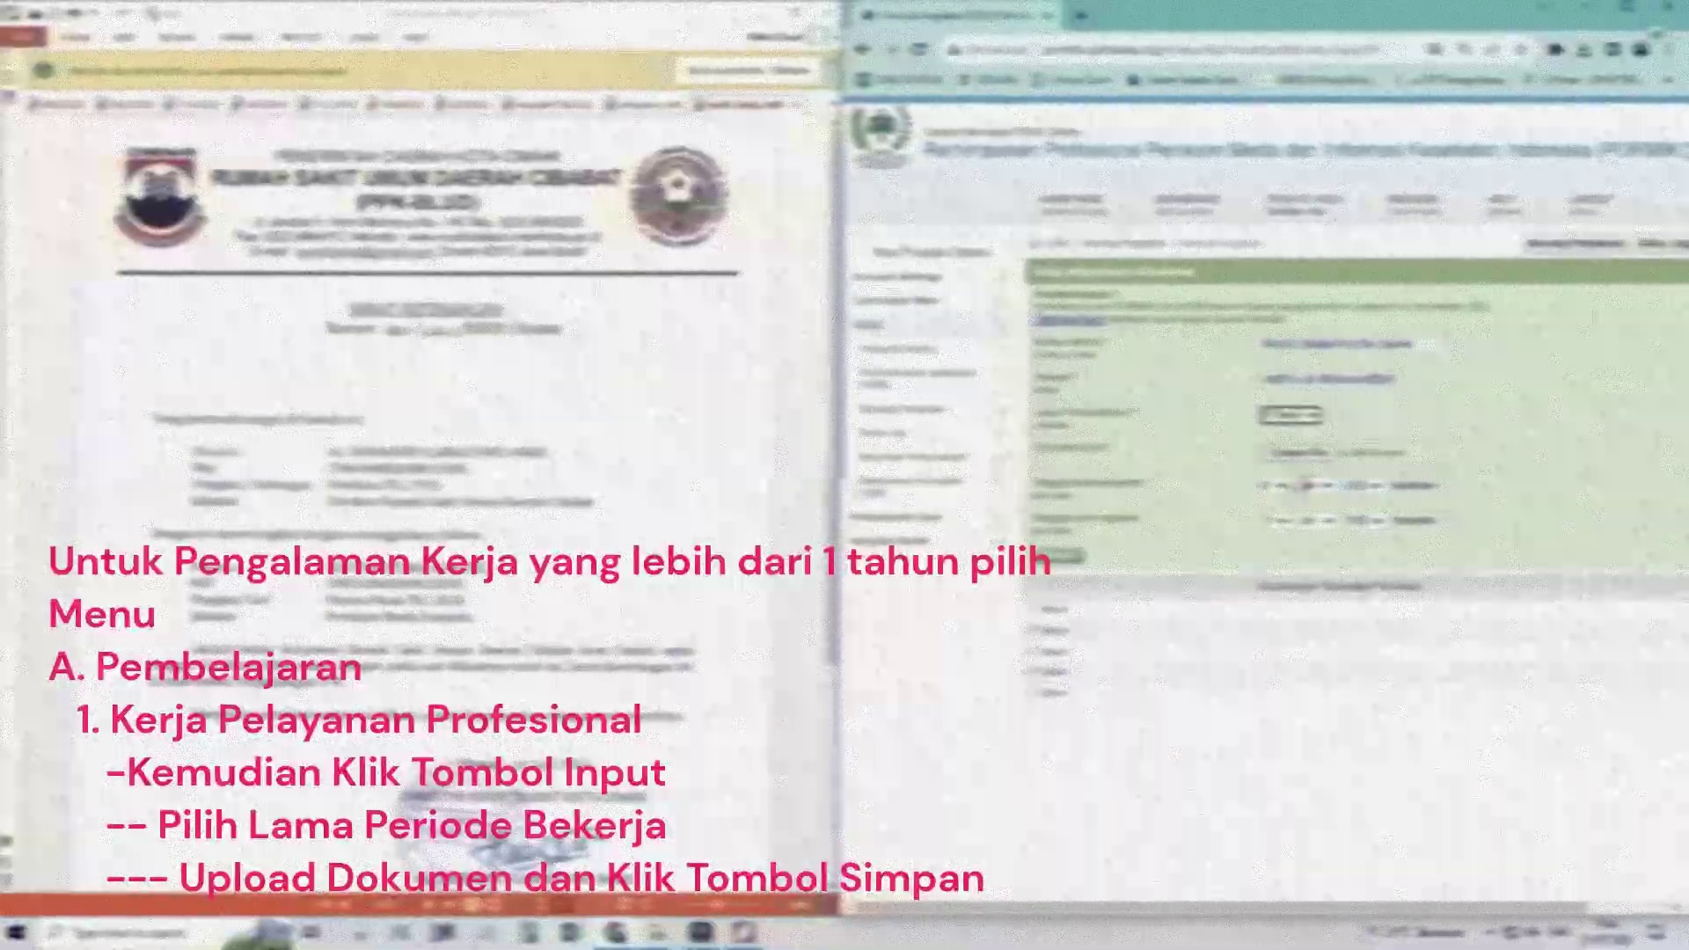
# Attach the hospital's employment letter as the supporting document for the professional service work entry
pyautogui.click(1309, 456)
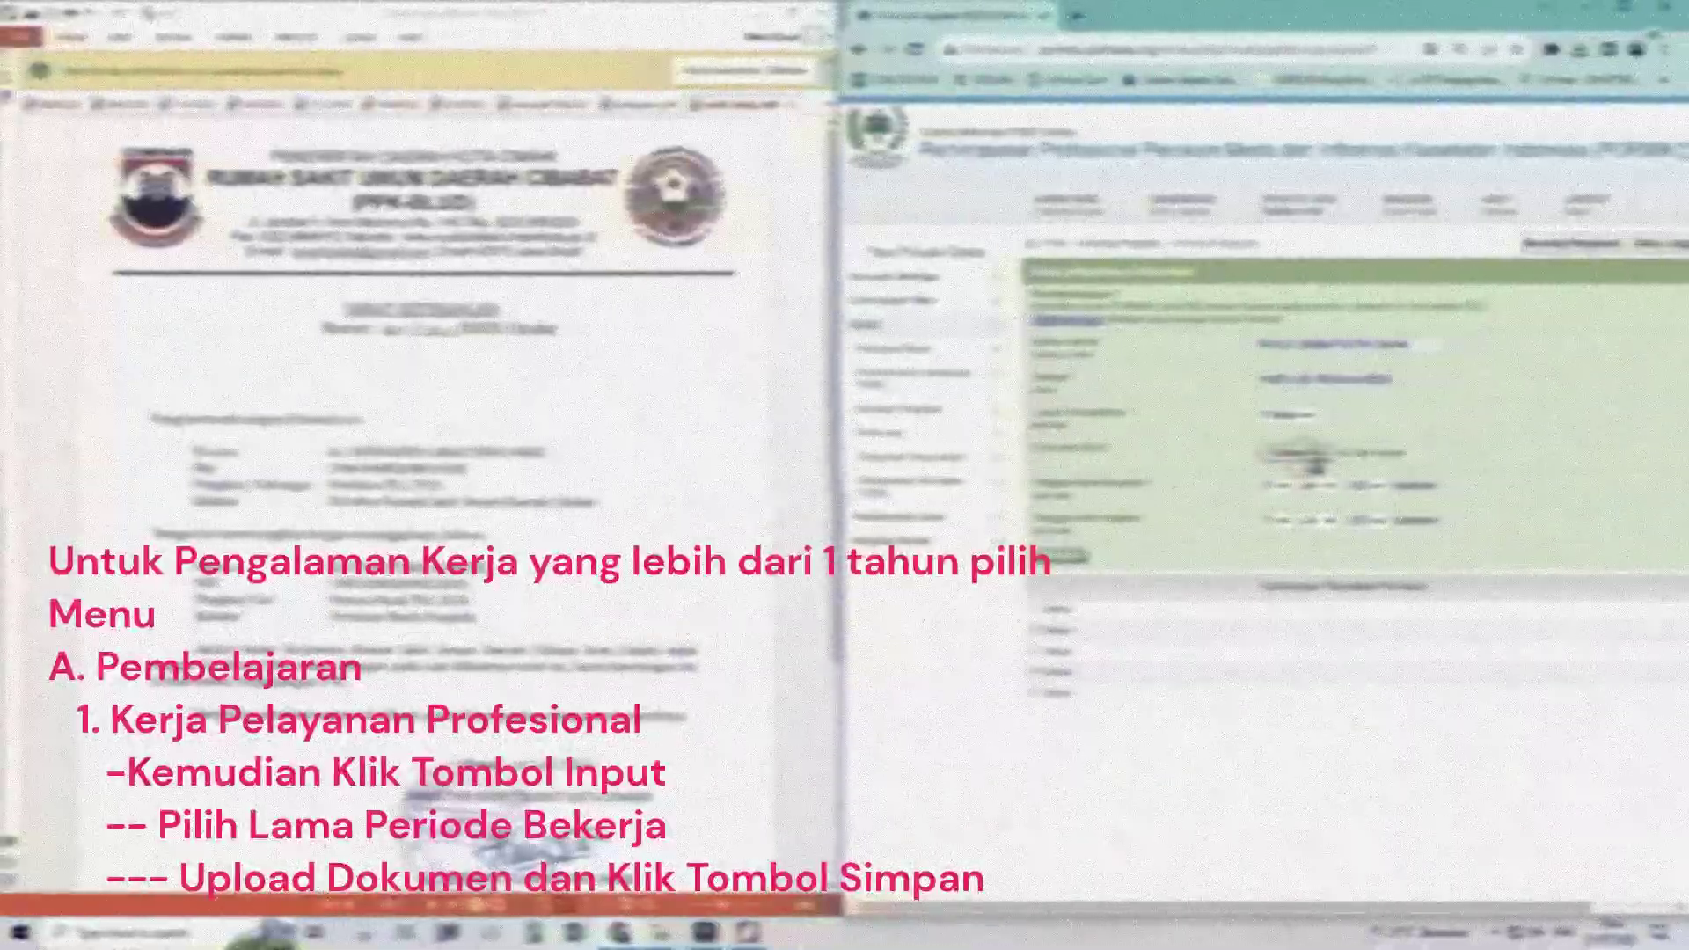
pyautogui.click(1295, 453)
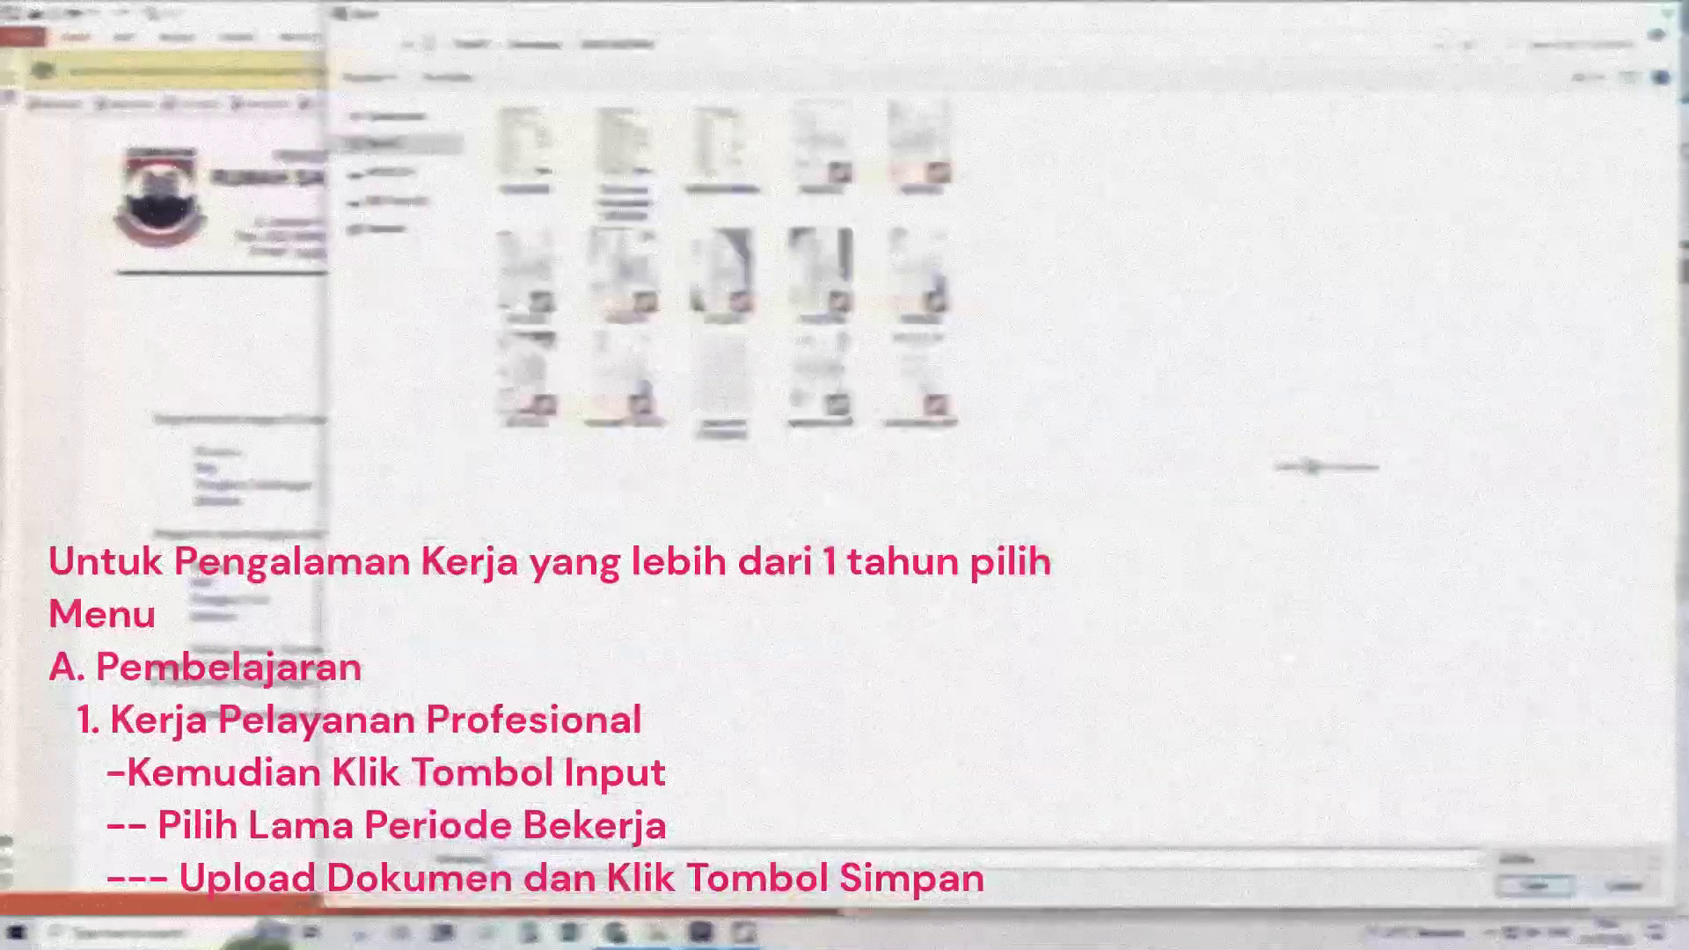
pyautogui.click(921, 376)
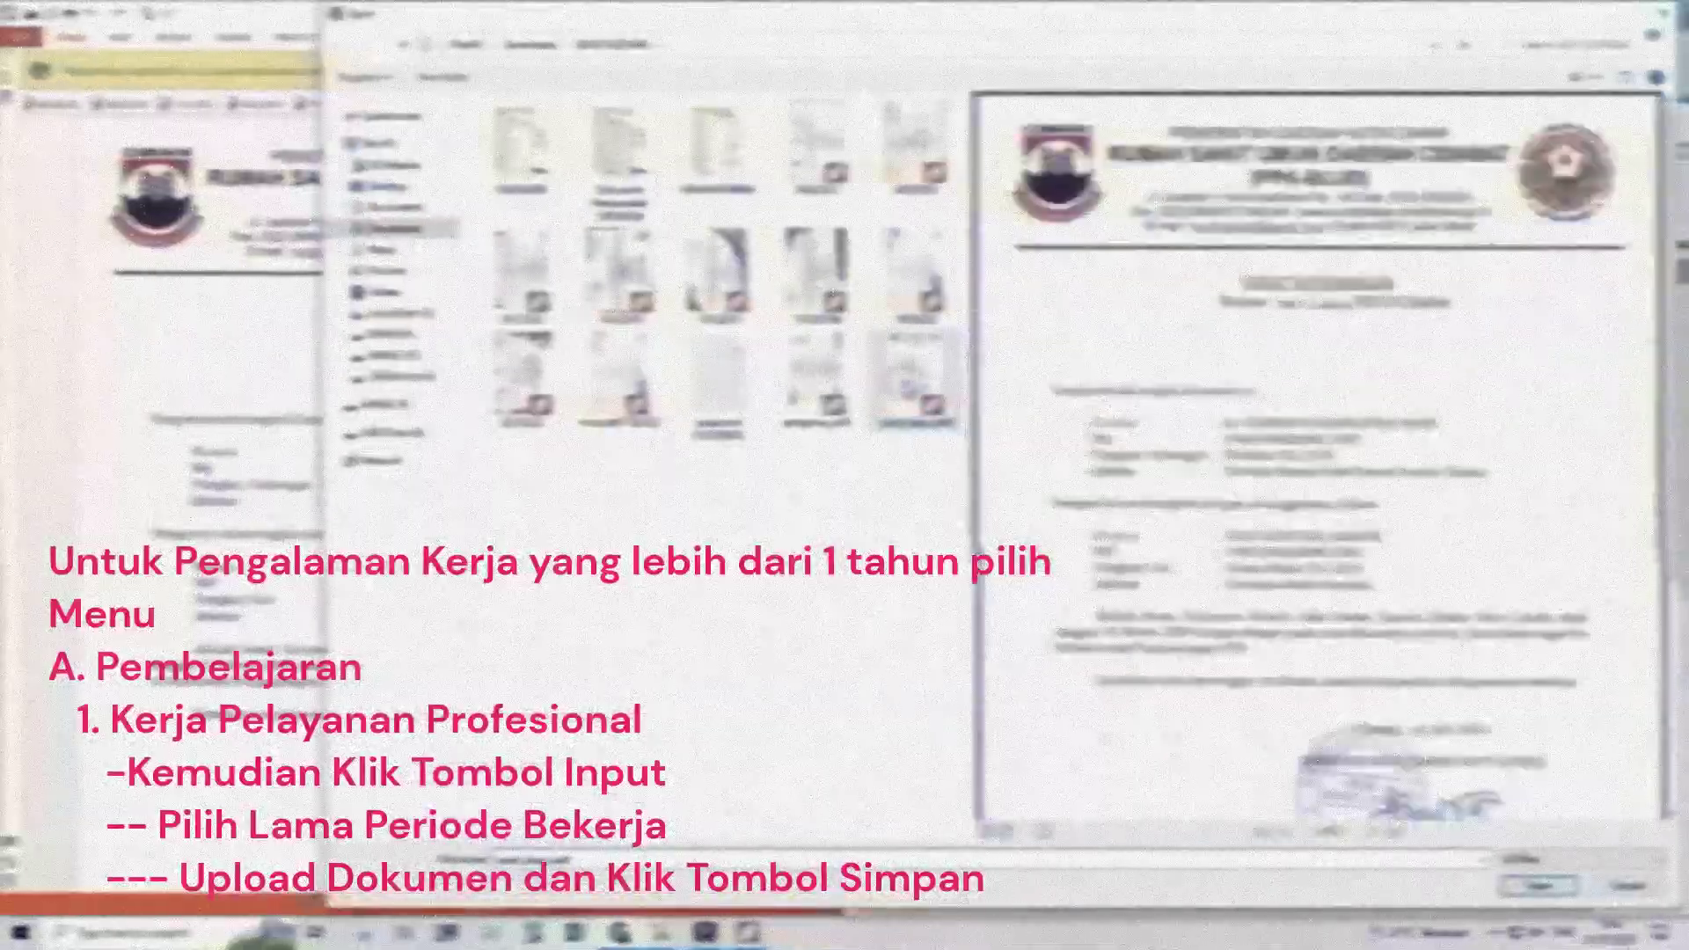
pyautogui.click(1535, 886)
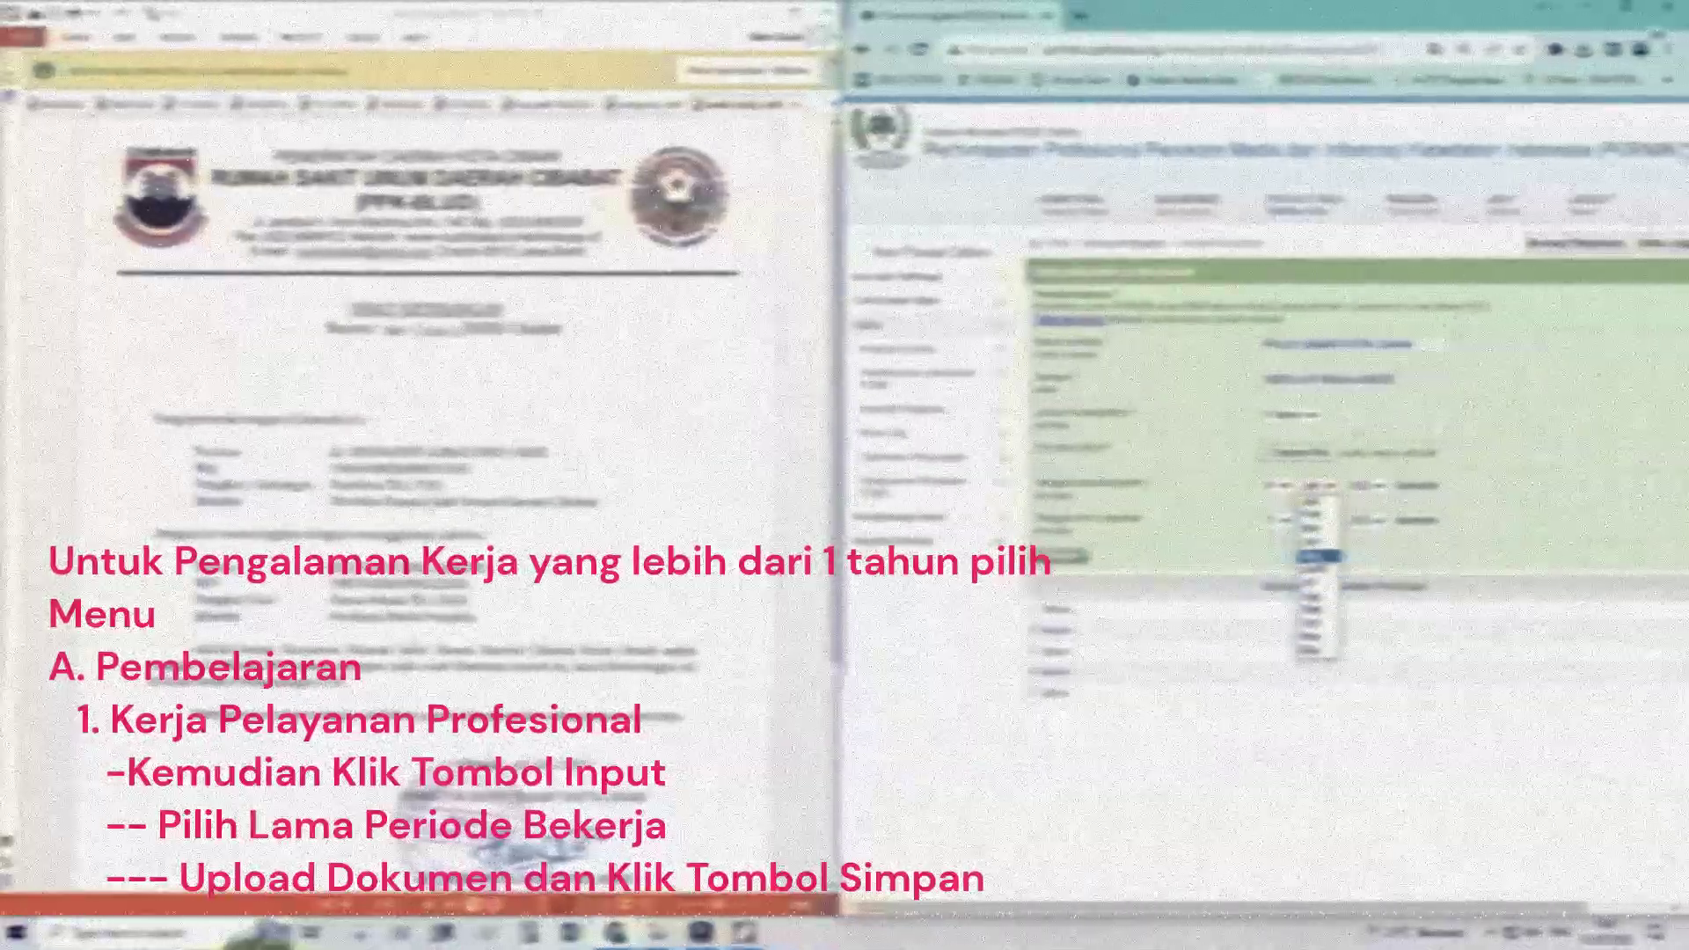
# Set the start and end dates of the professional service work and save the entry
pyautogui.click(1318, 556)
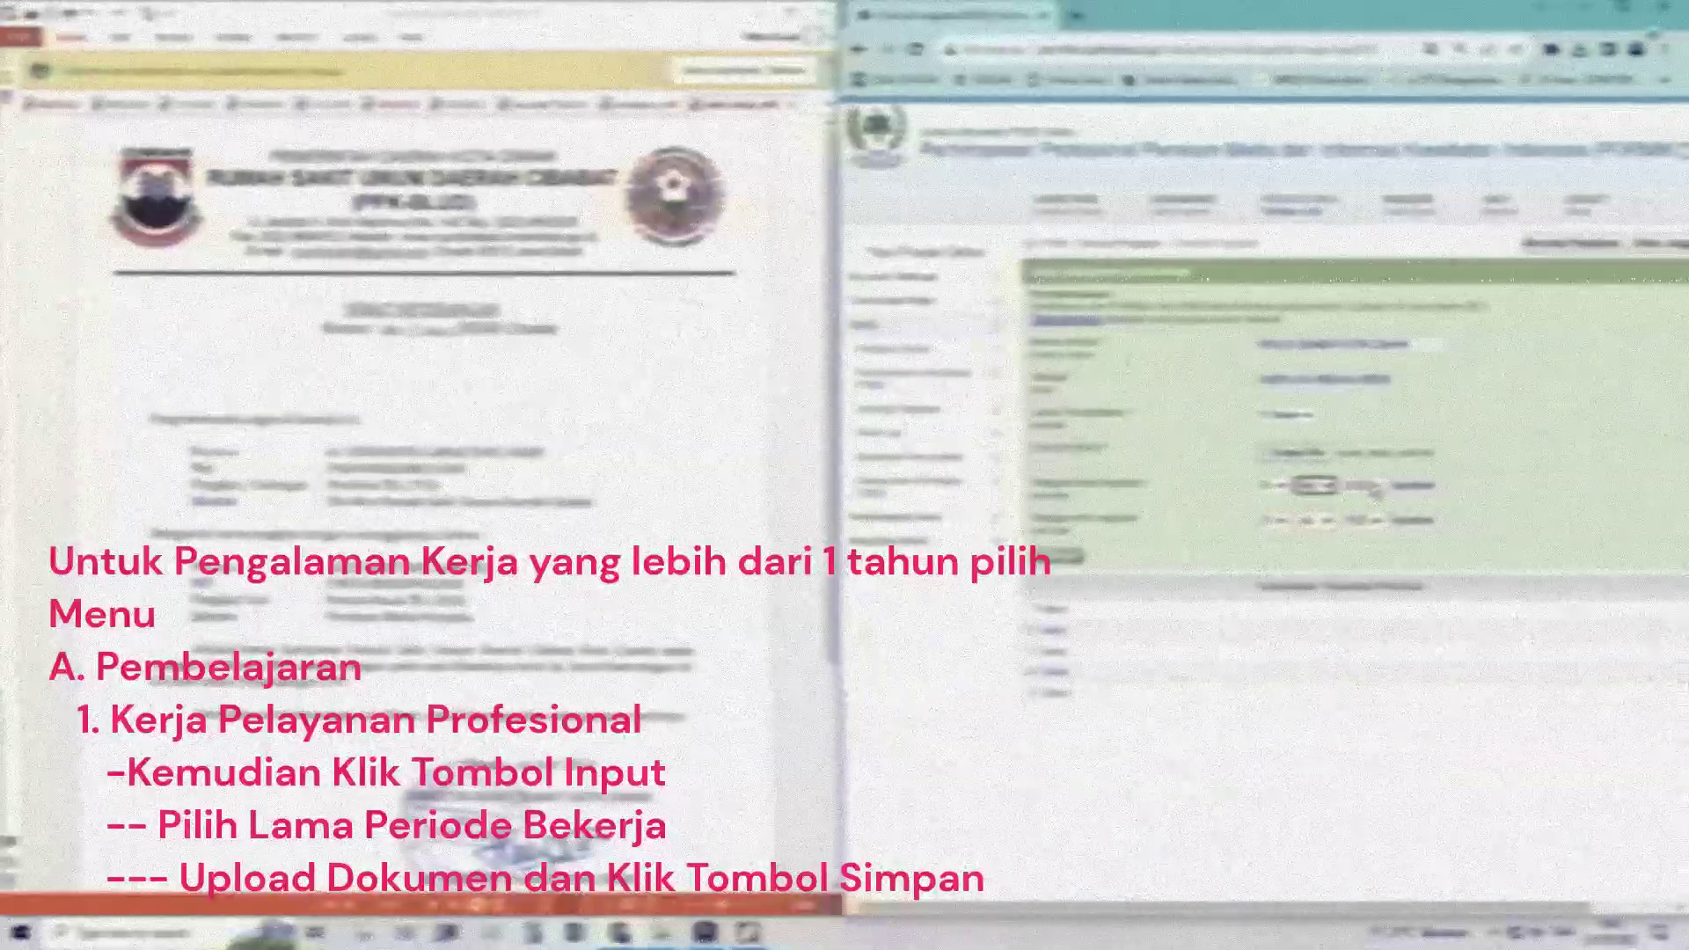
pyautogui.click(1368, 486)
pyautogui.click(1359, 558)
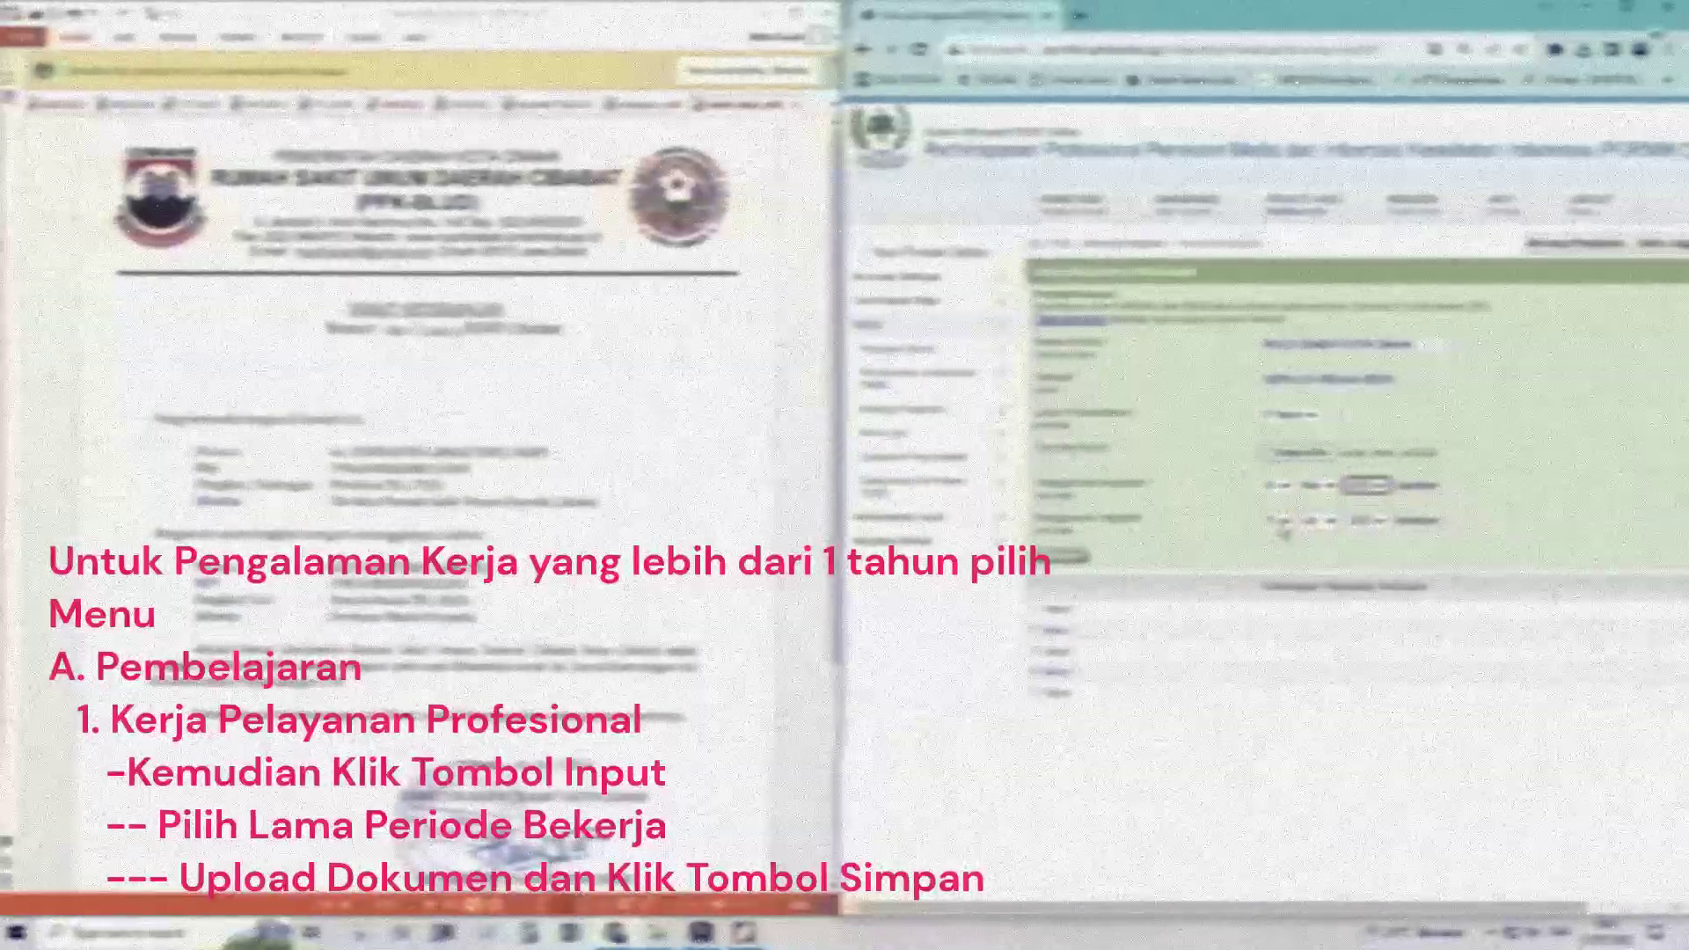
pyautogui.click(1282, 522)
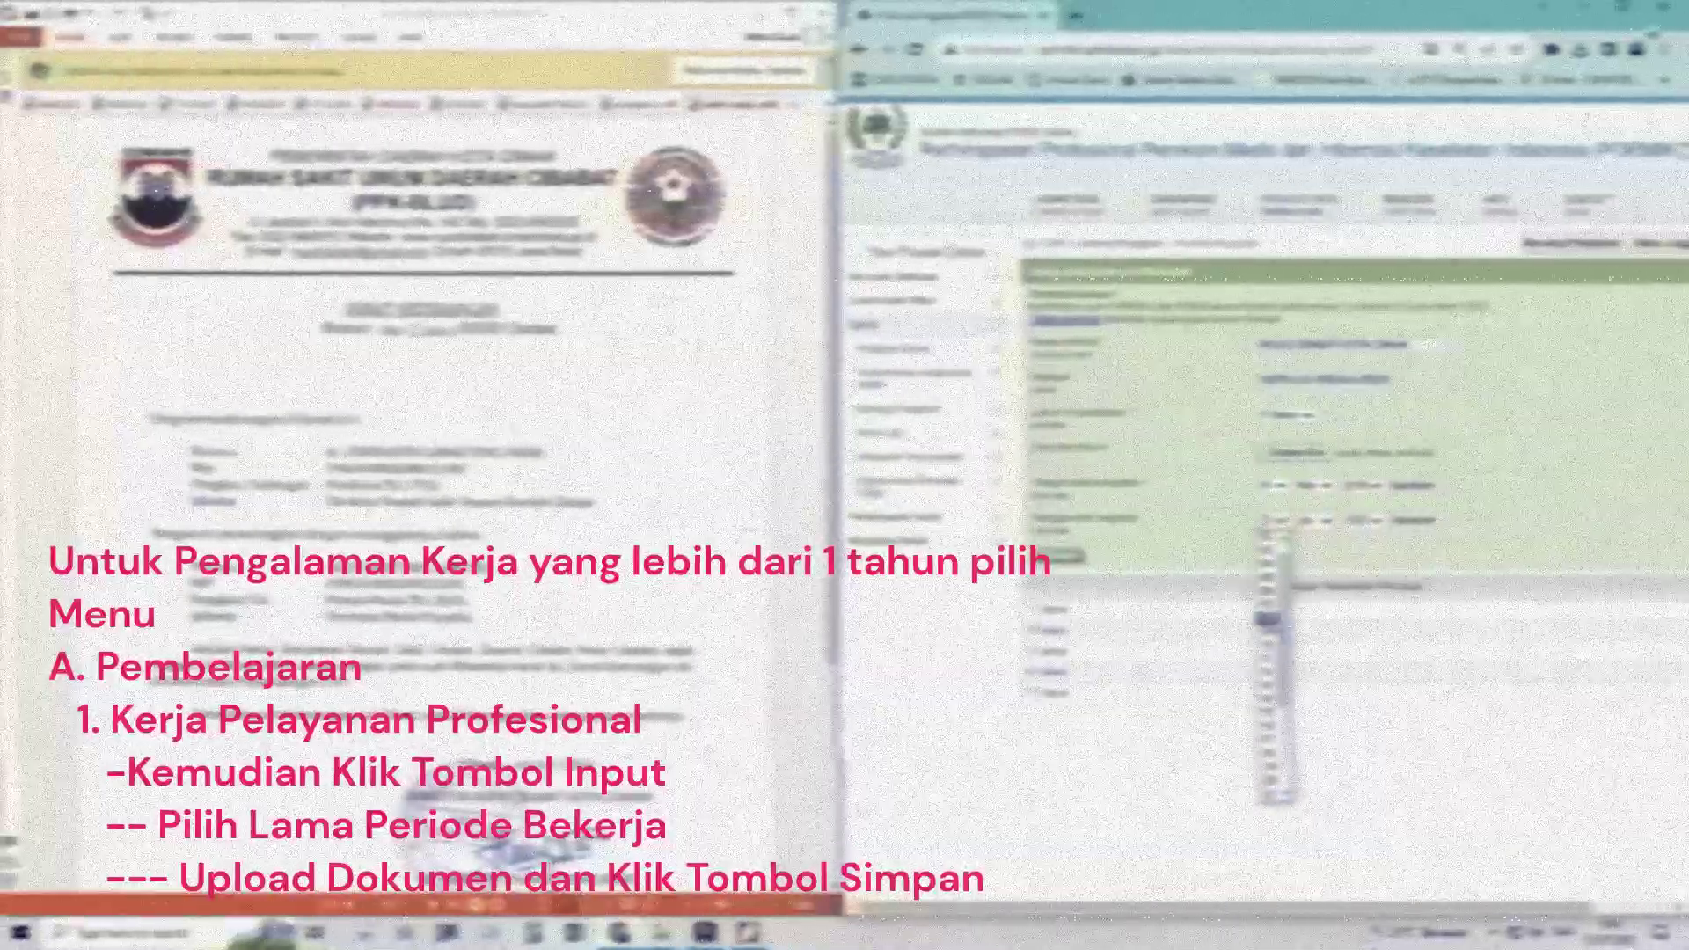
pyautogui.click(1309, 568)
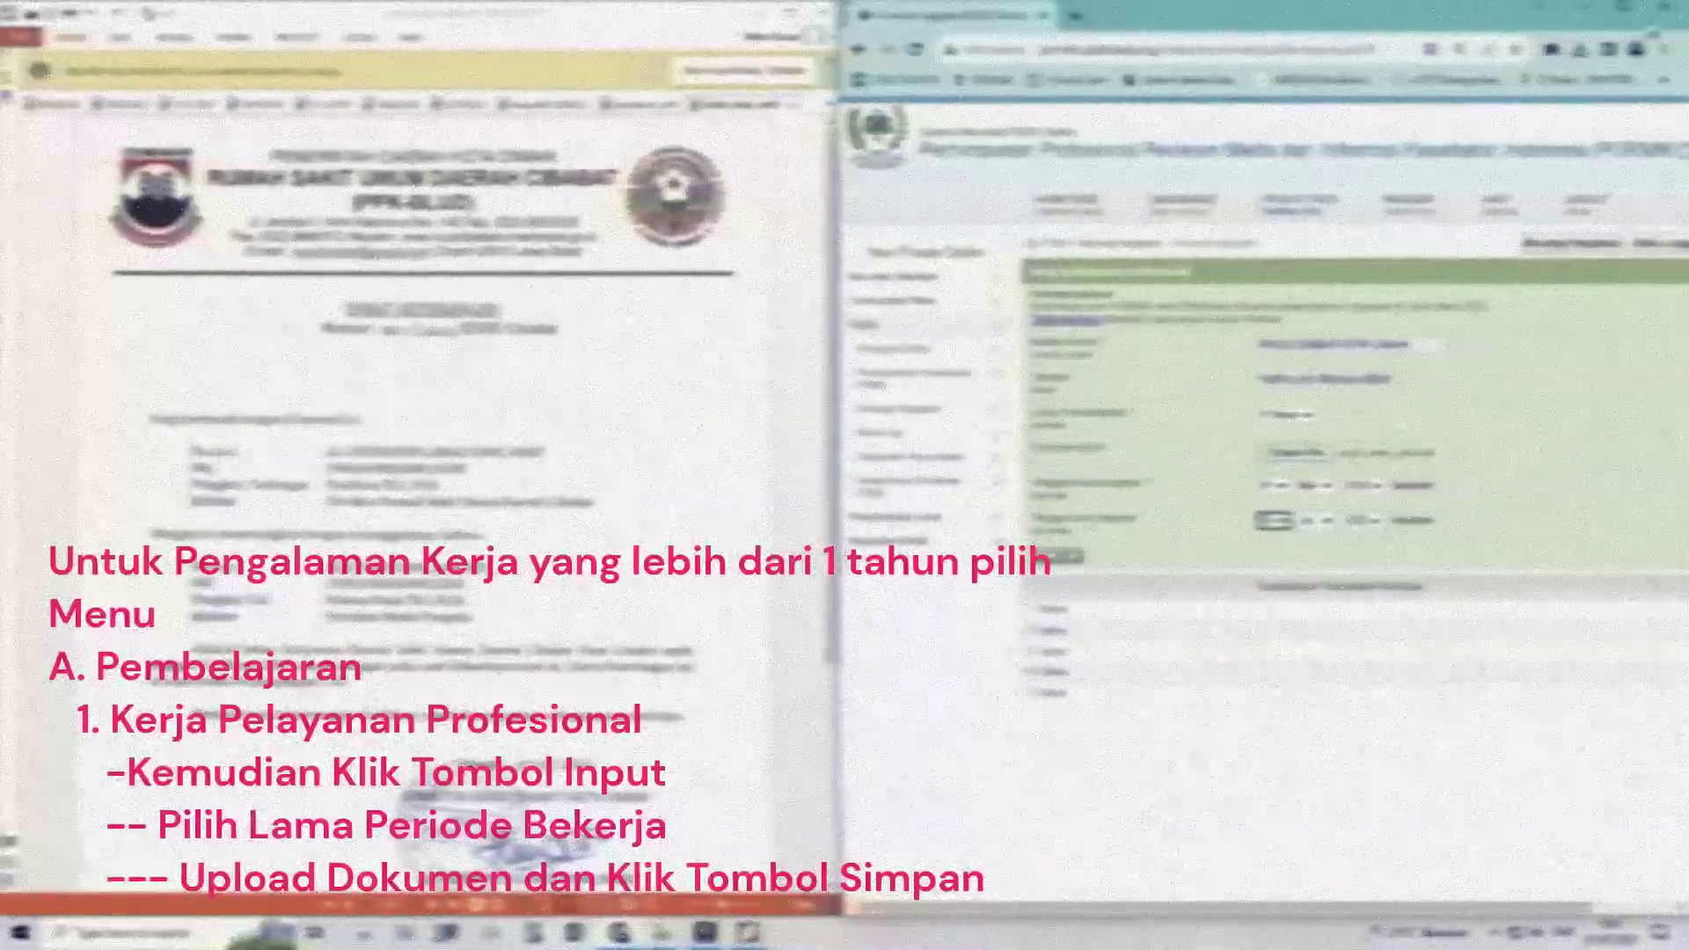
pyautogui.click(1061, 558)
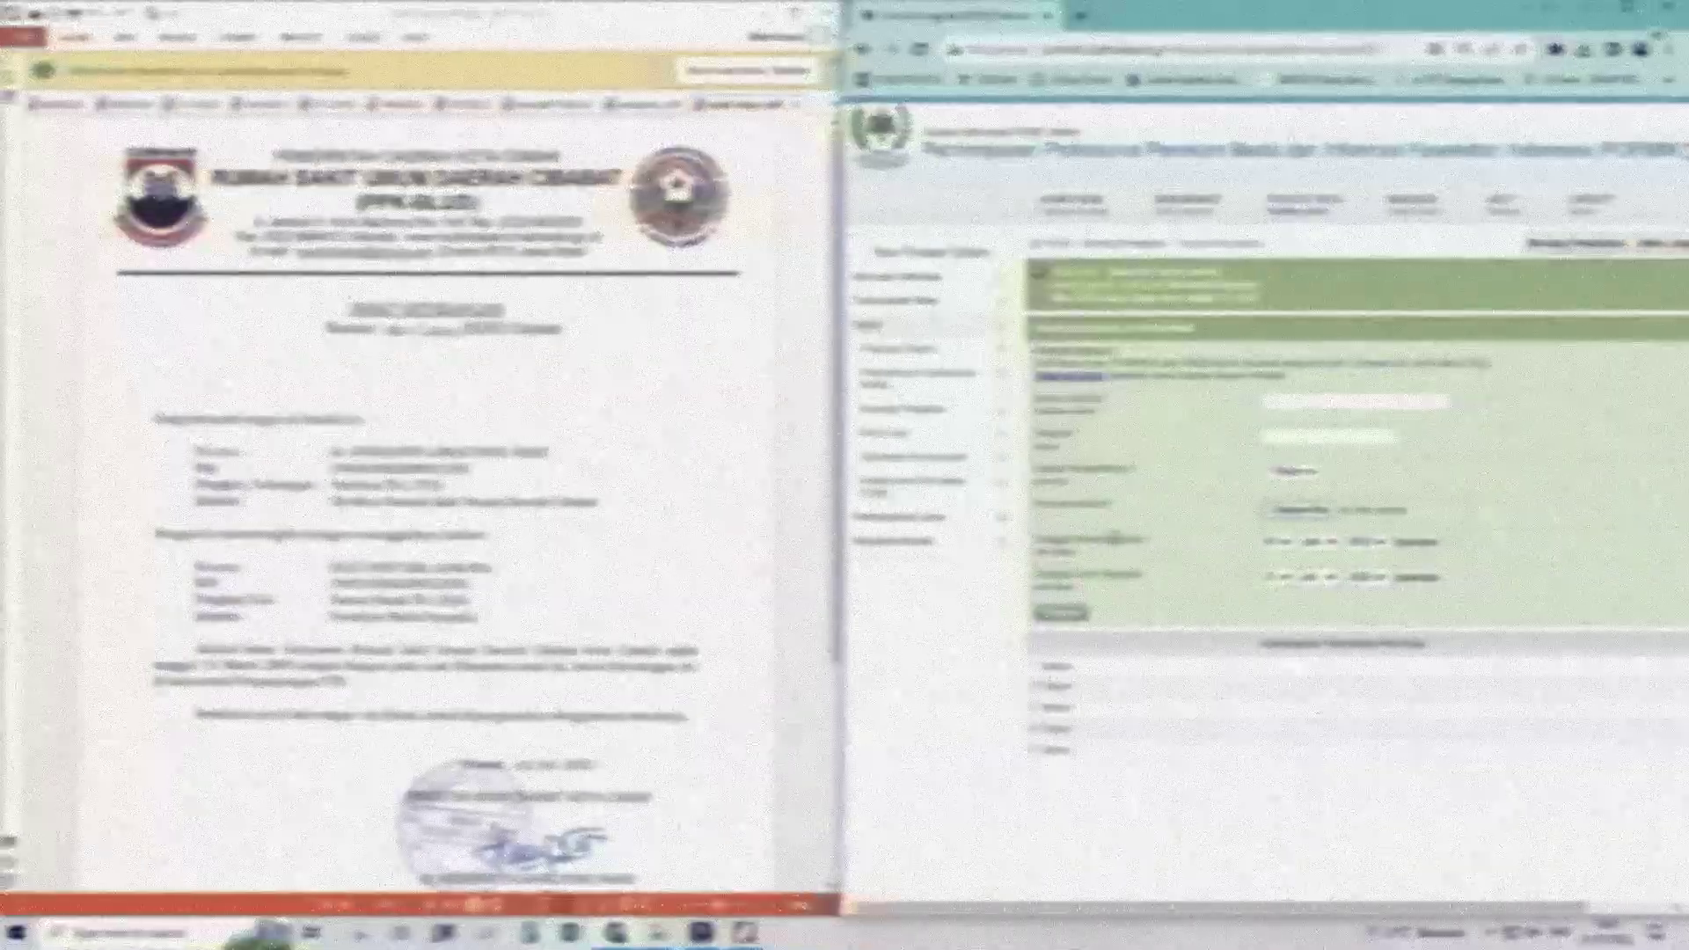
# Filter the activities by domain B. Profesional and open the input form for the seminar/workshop/lokakarya/diskusi panel activity
pyautogui.hotkey('ctrl', '-')
pyautogui.hotkey('ctrl', '-')
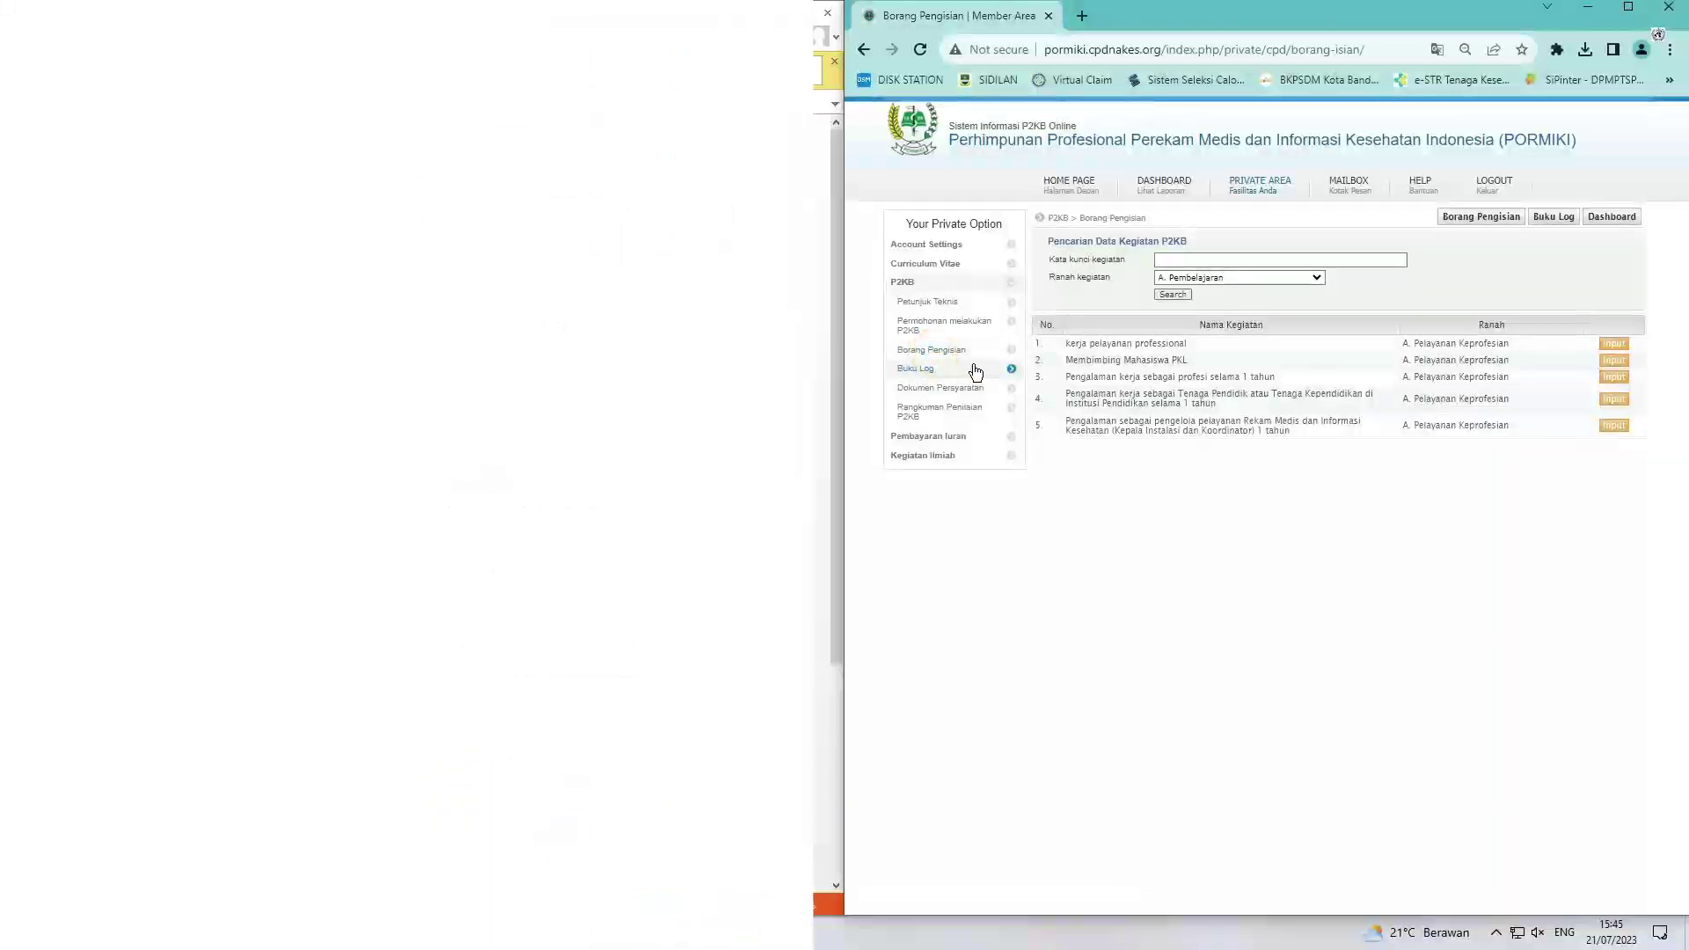
pyautogui.click(1290, 277)
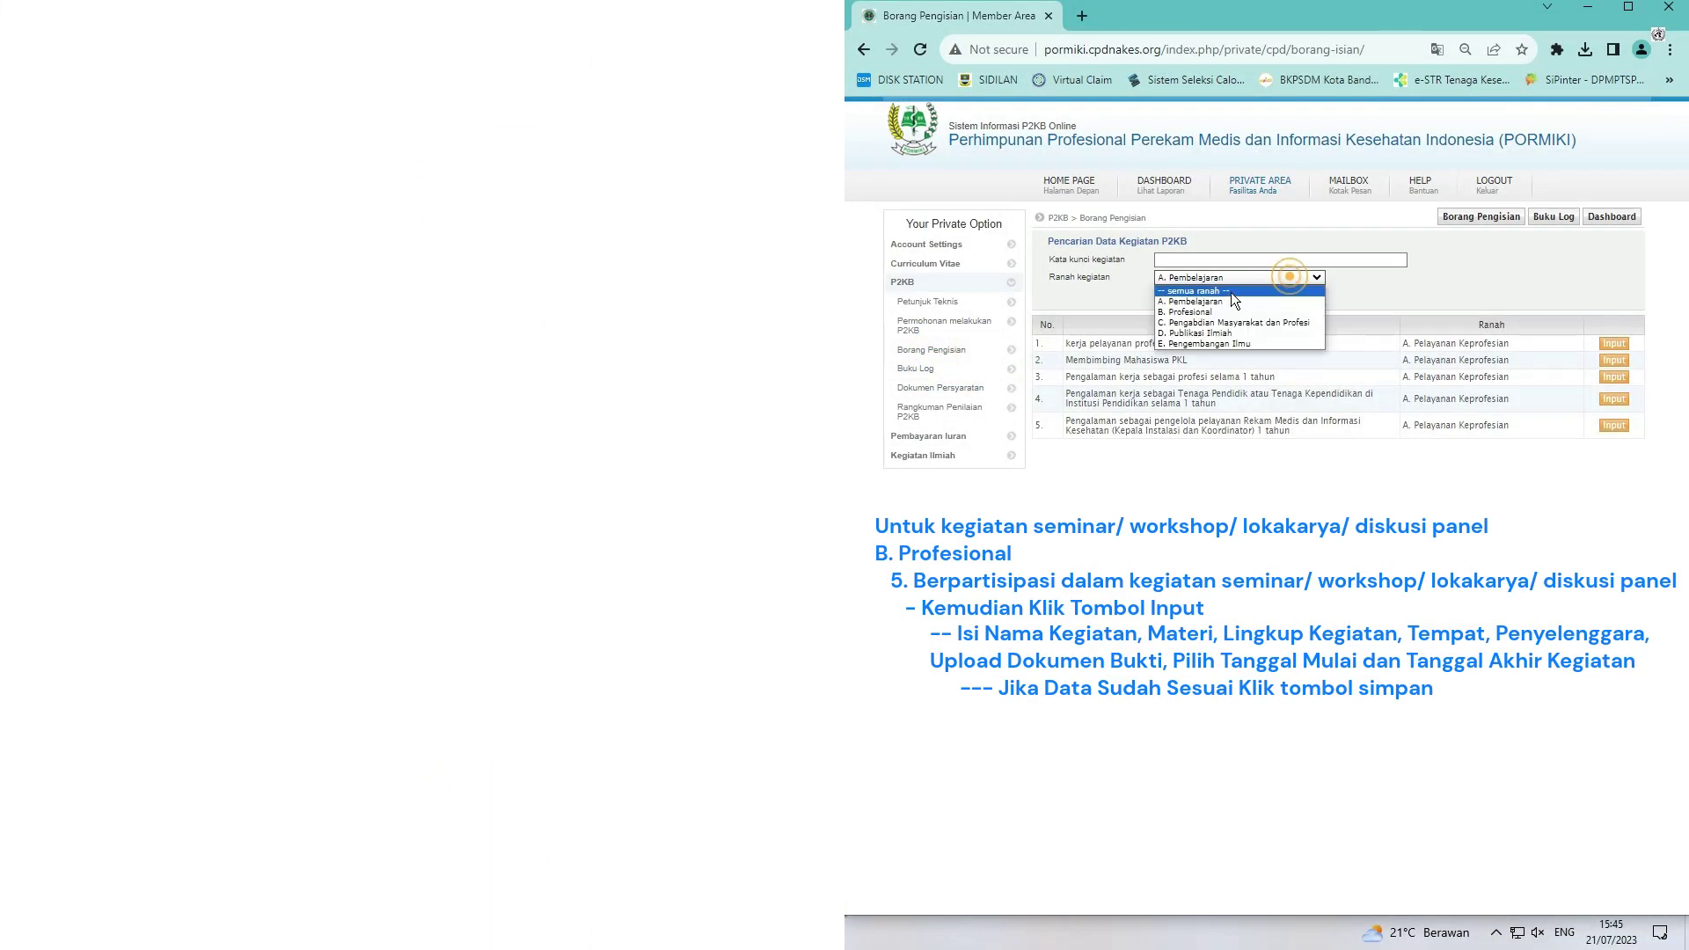
pyautogui.click(1232, 292)
pyautogui.click(1173, 296)
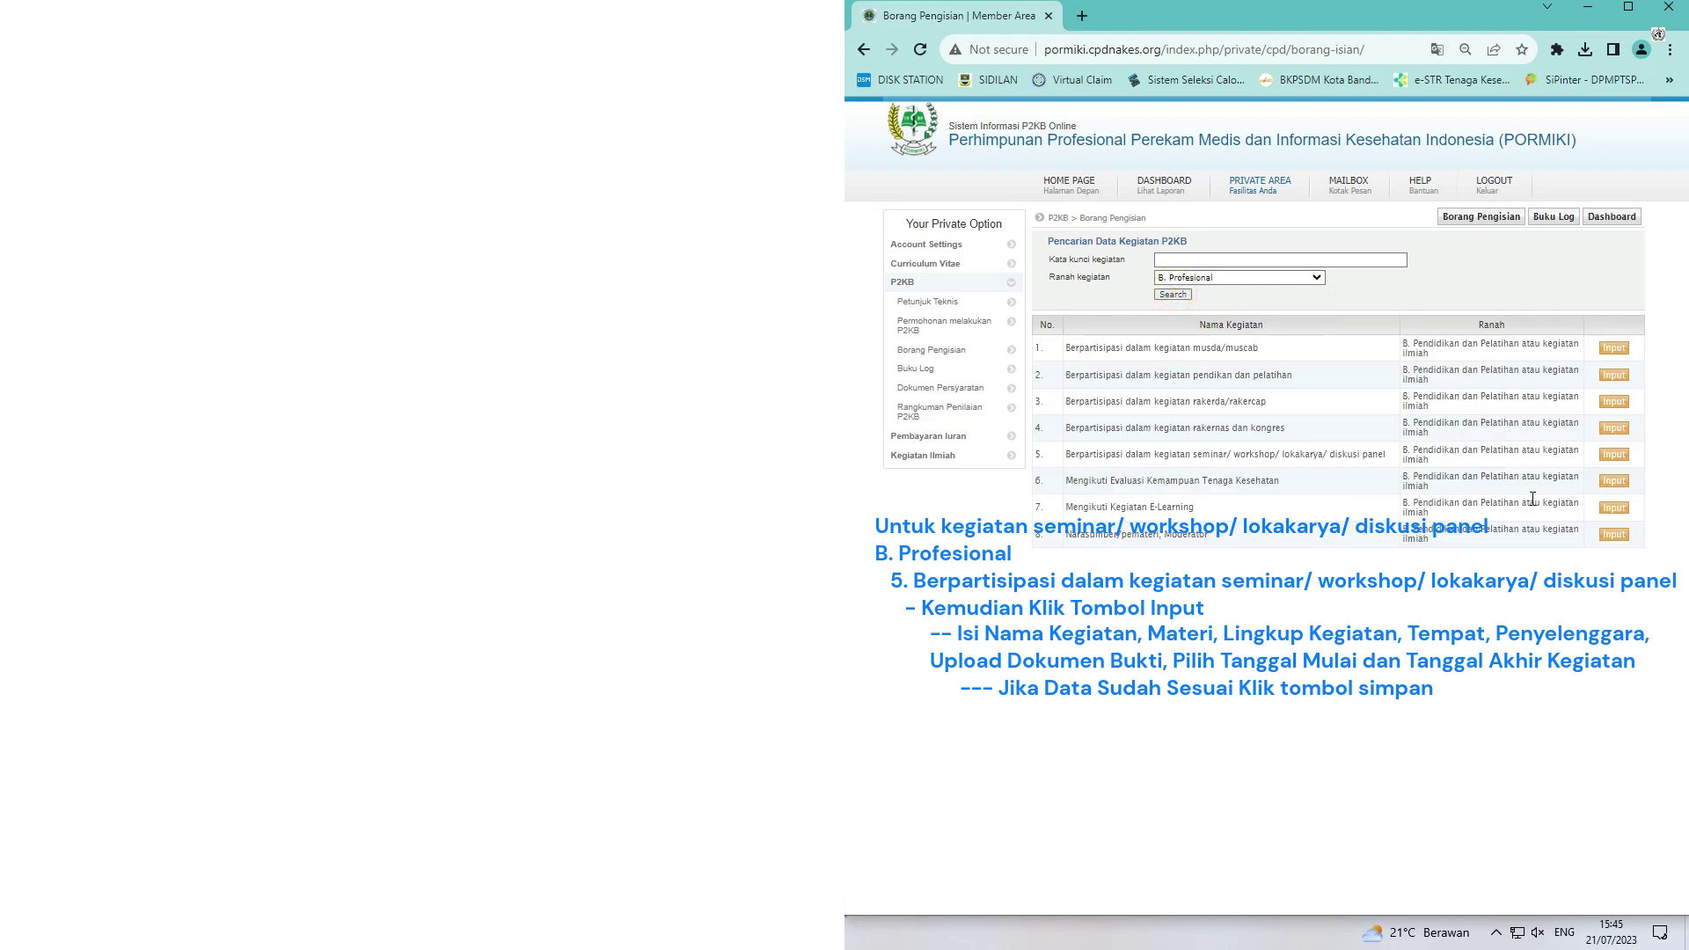
pyautogui.click(1611, 456)
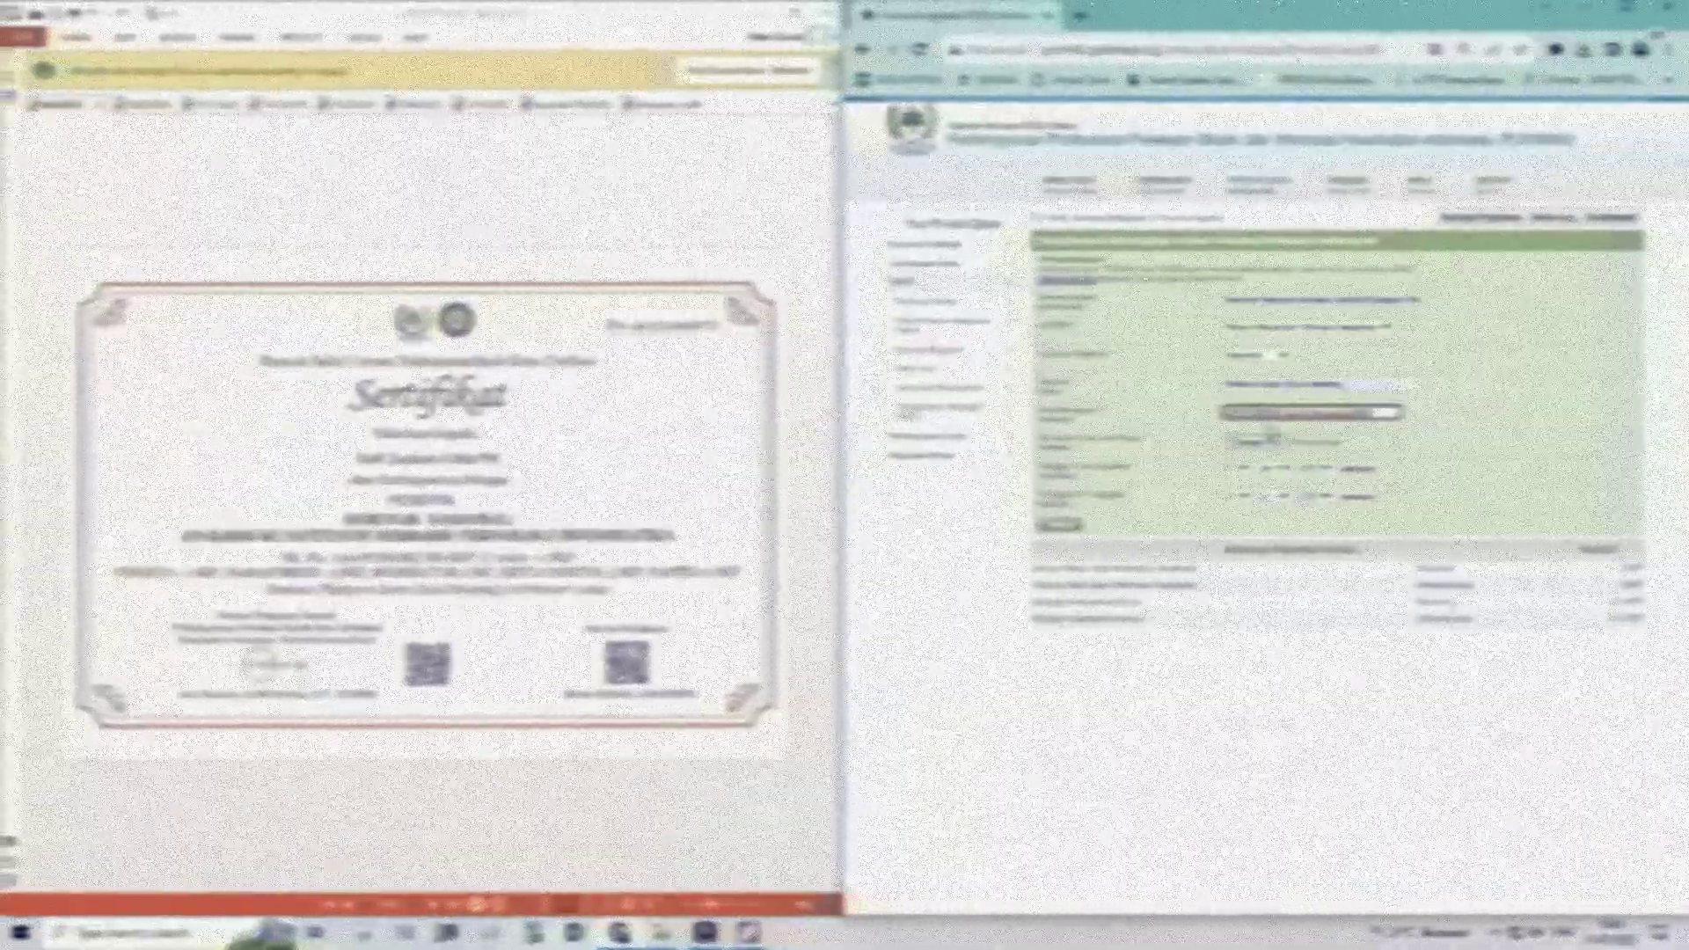
# Set the day, month and year of the seminar's start date to match the certificate
pyautogui.click(1245, 470)
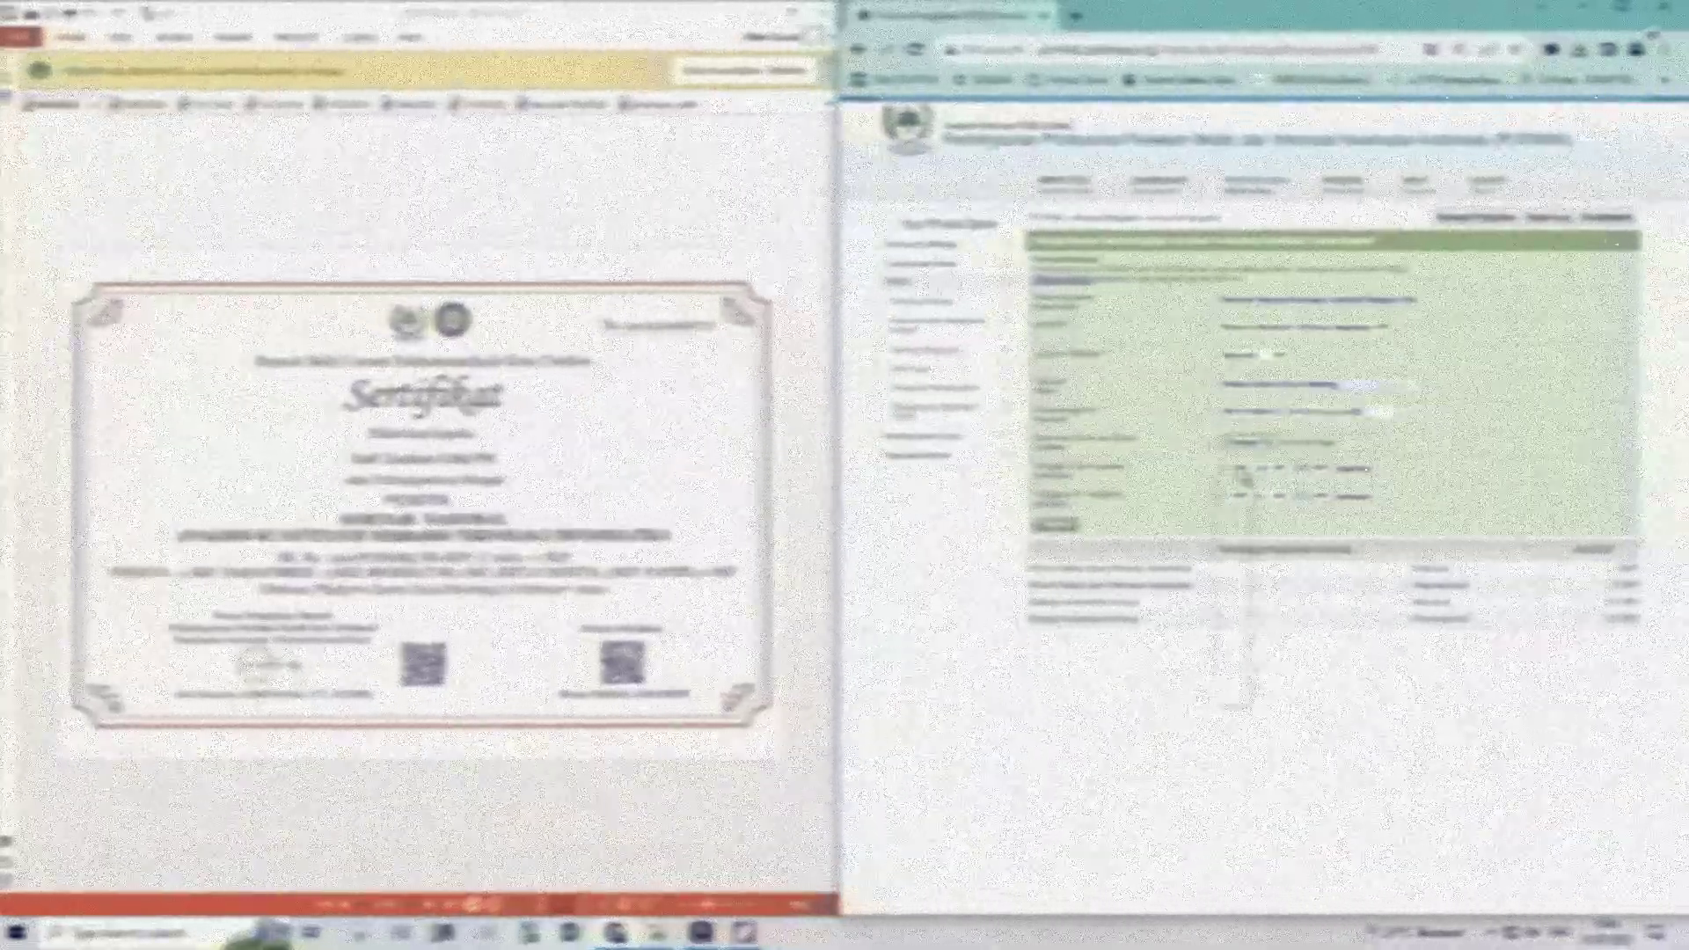
pyautogui.click(1230, 563)
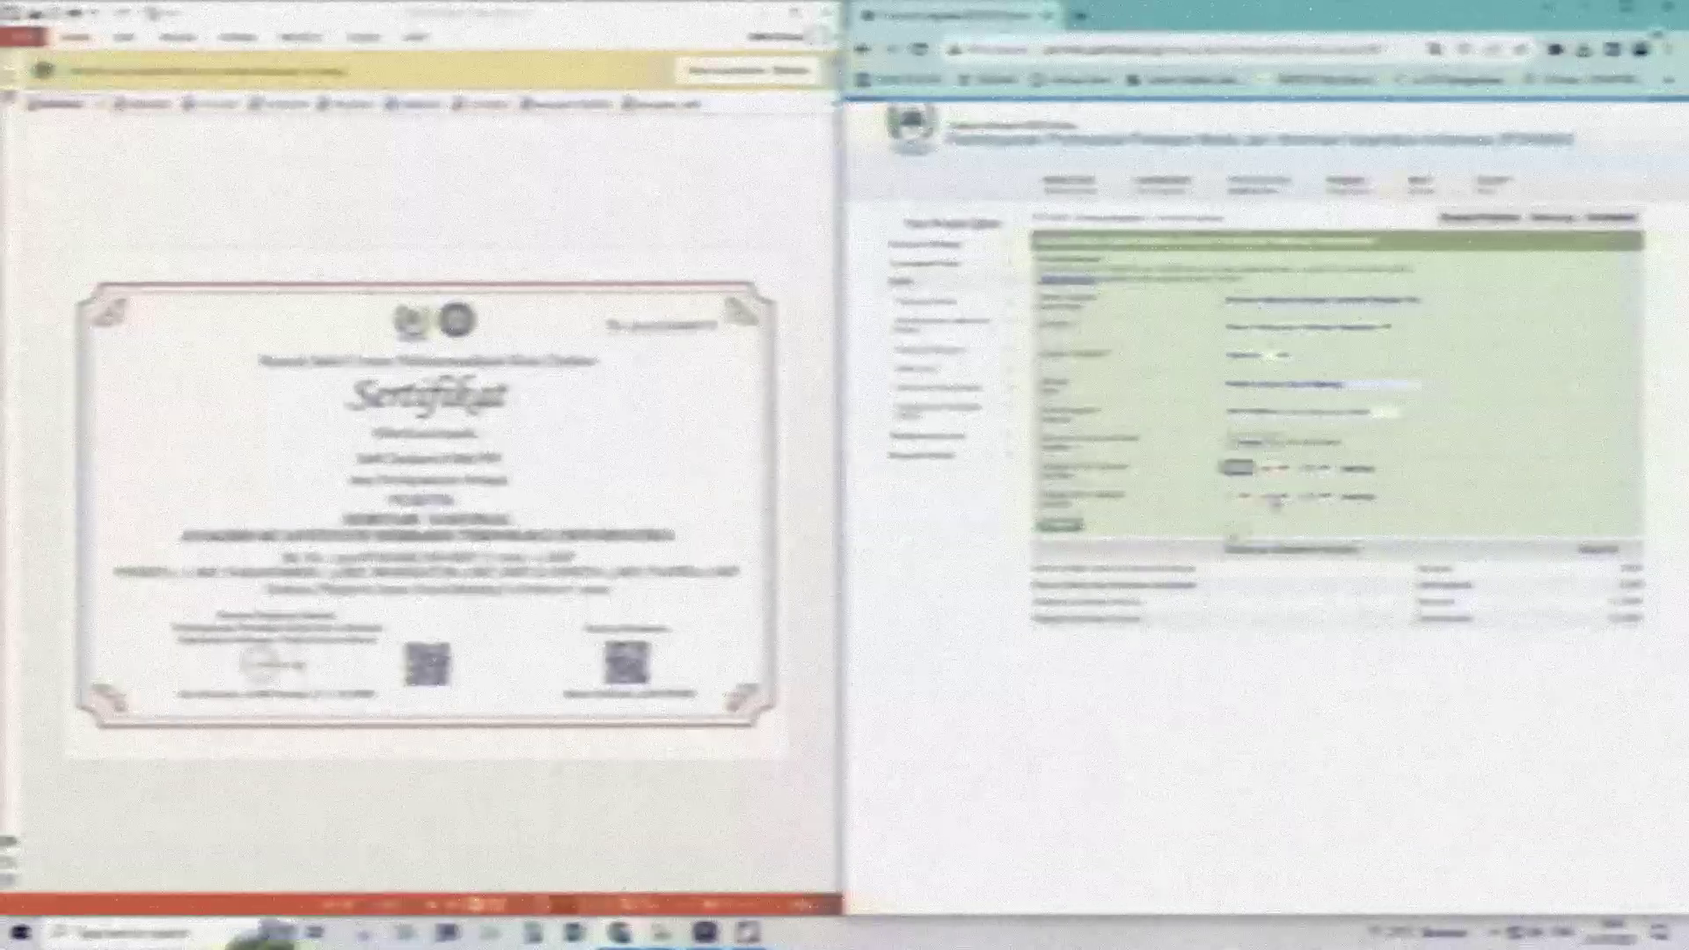
pyautogui.click(1274, 469)
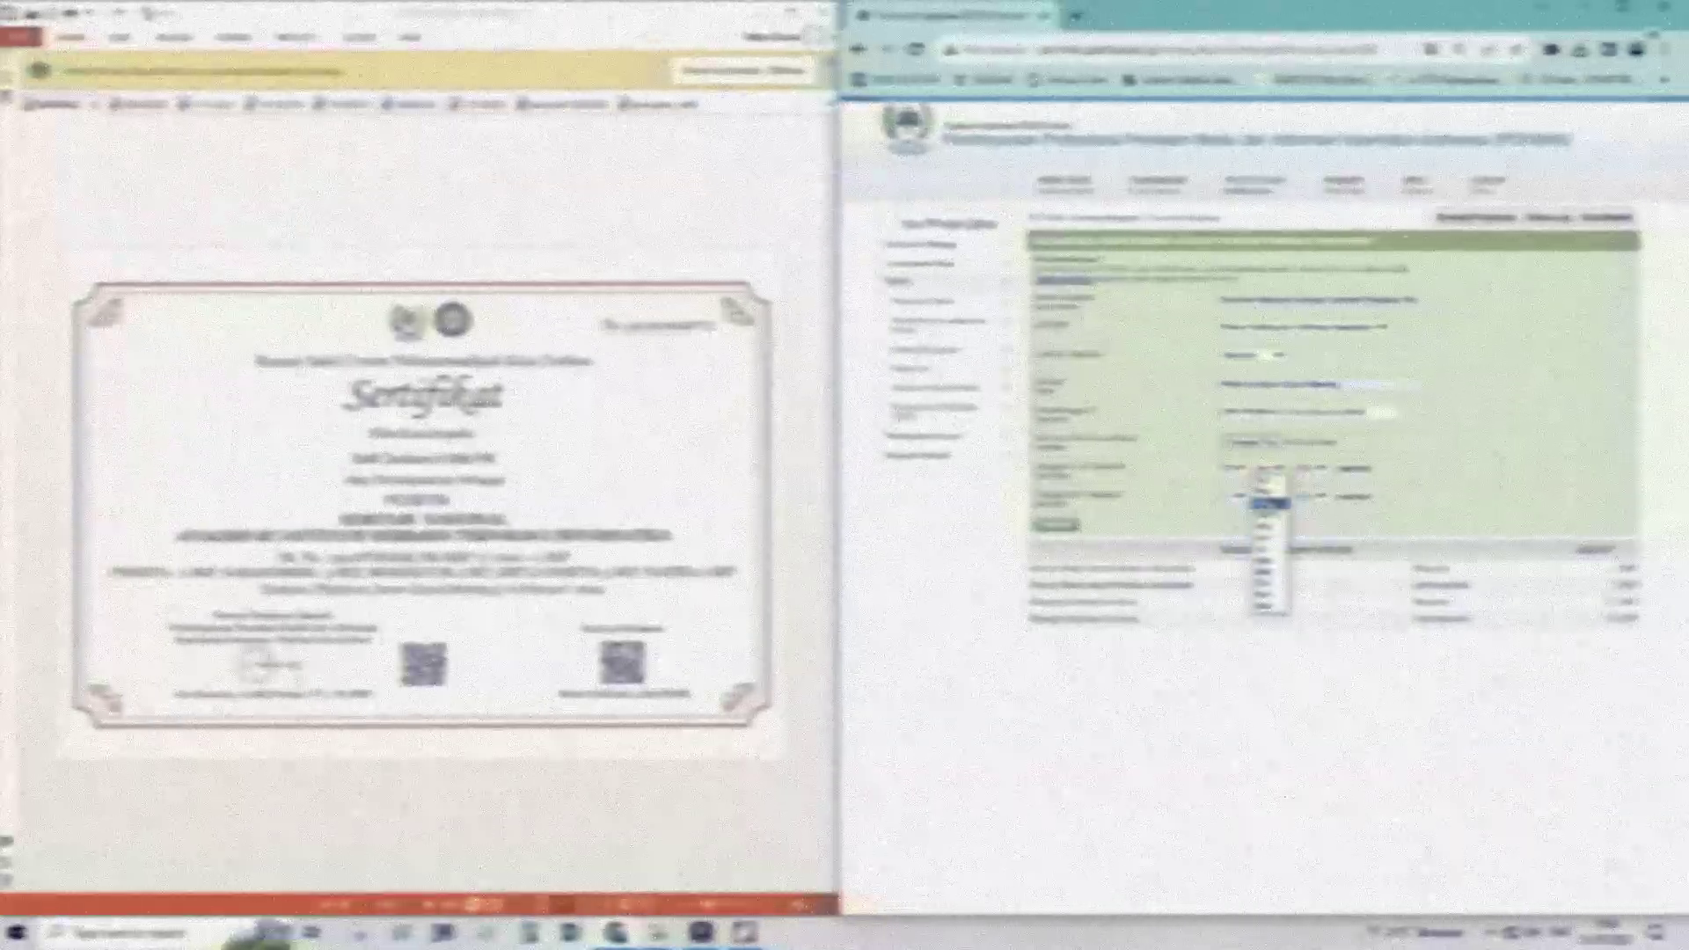
pyautogui.click(1271, 504)
pyautogui.click(1322, 470)
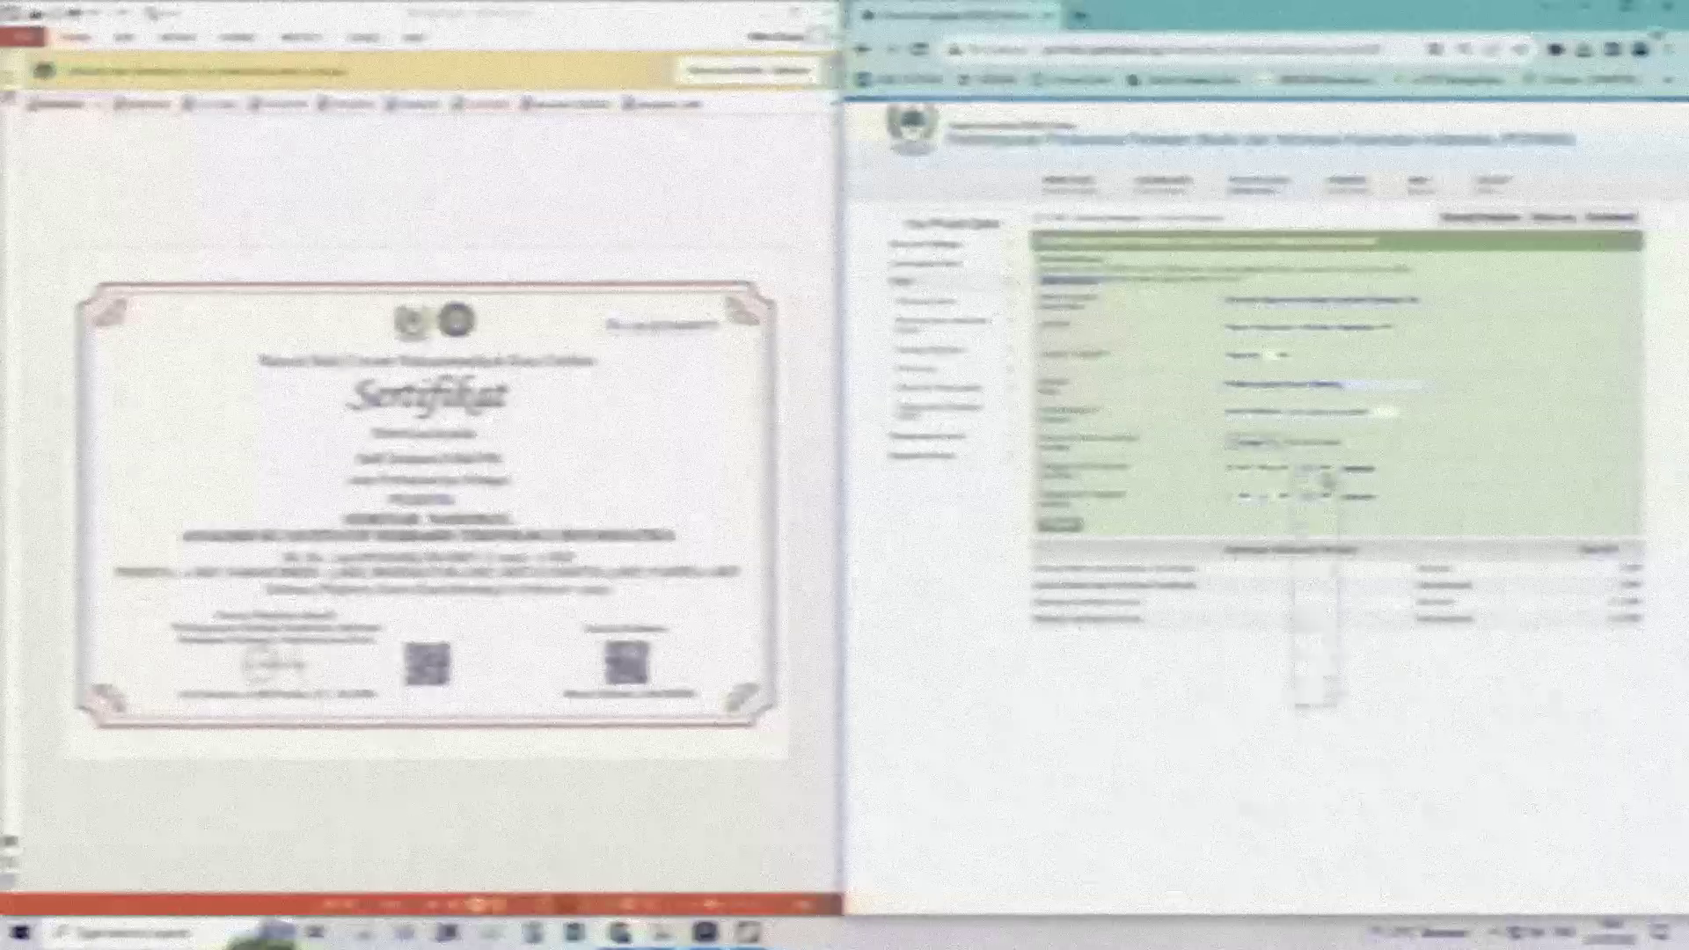
pyautogui.click(1308, 583)
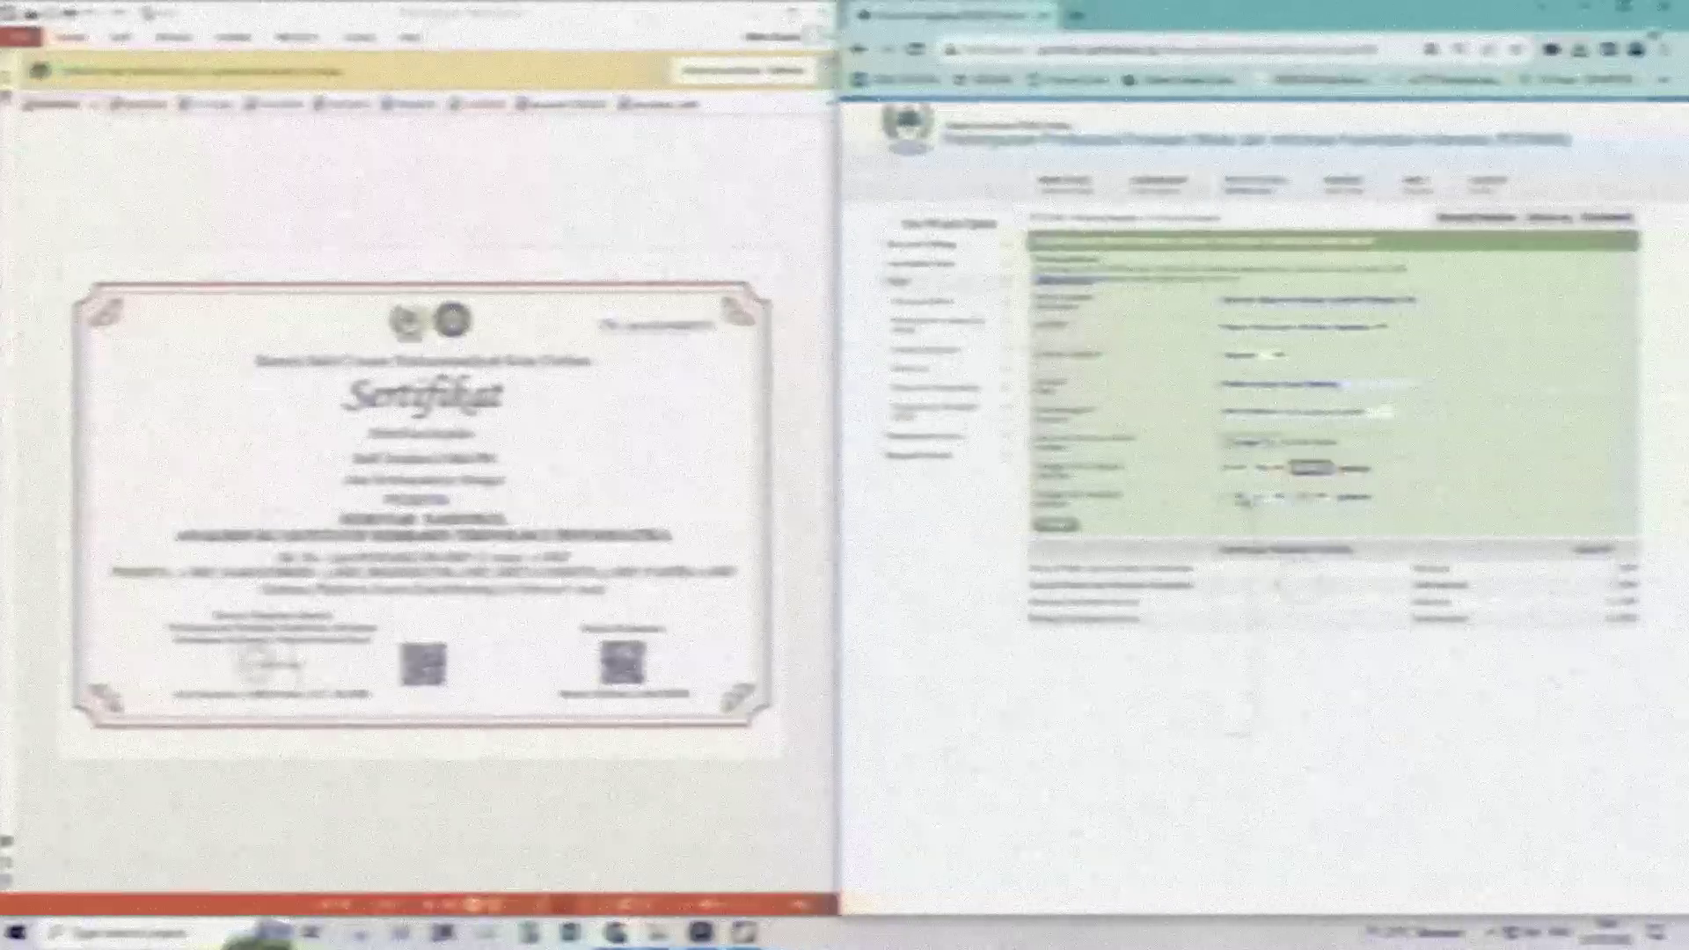
# Set the day, month and year of the seminar's end date to match the certificate
pyautogui.click(1243, 498)
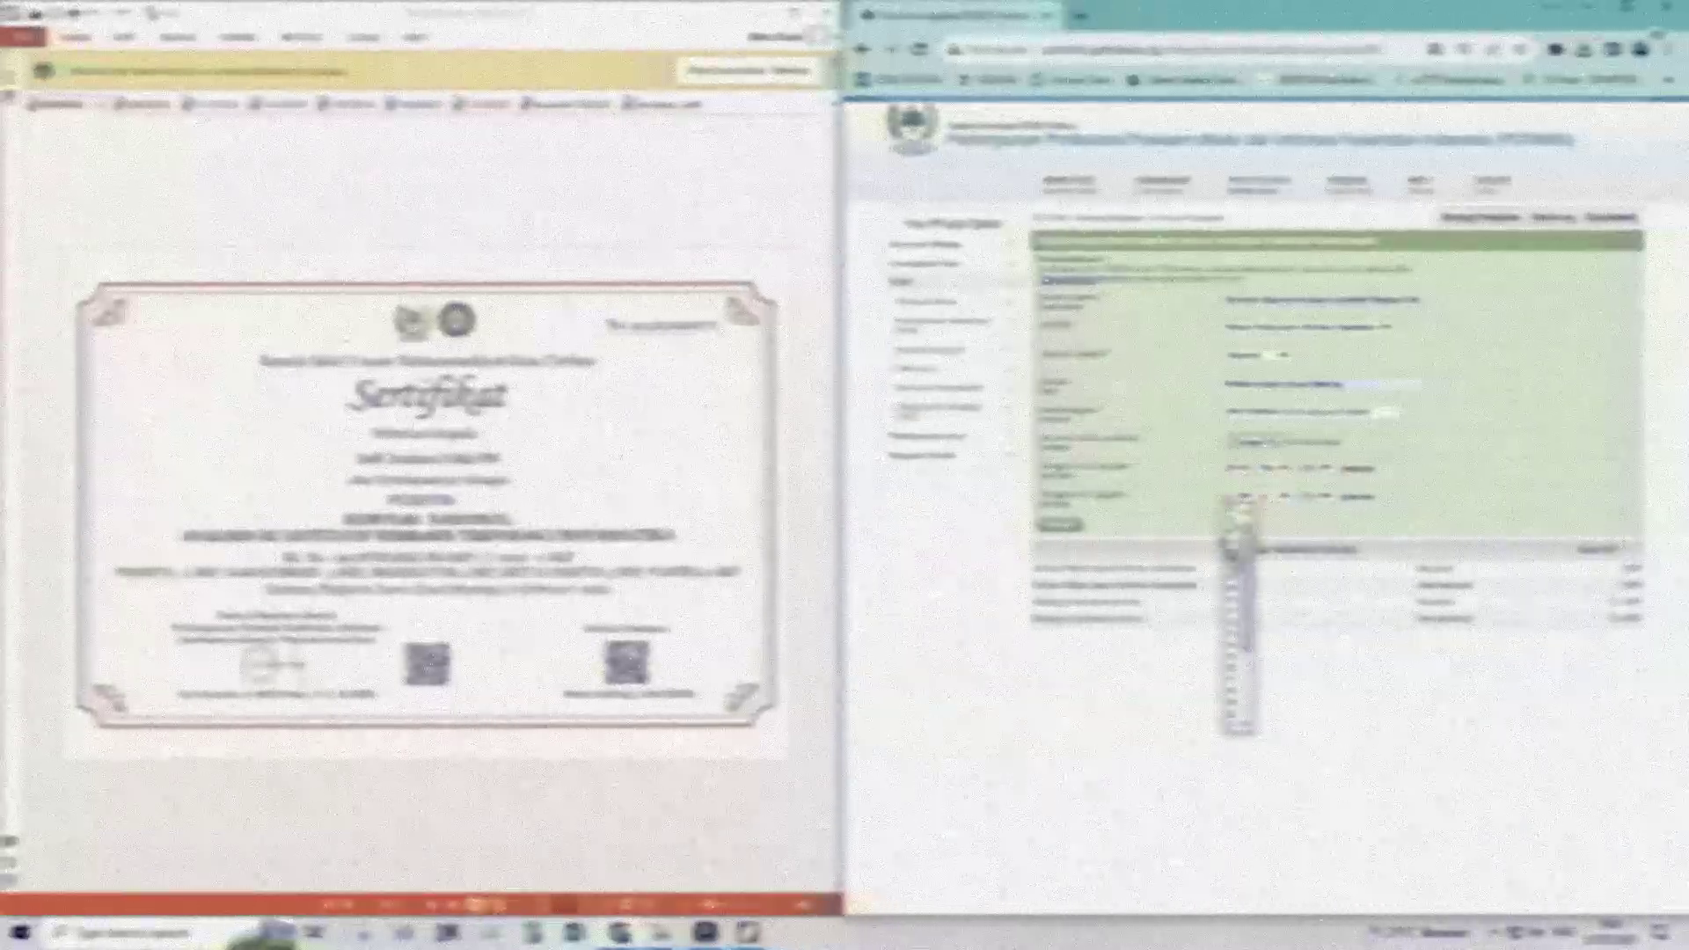
pyautogui.click(1232, 547)
pyautogui.click(1276, 497)
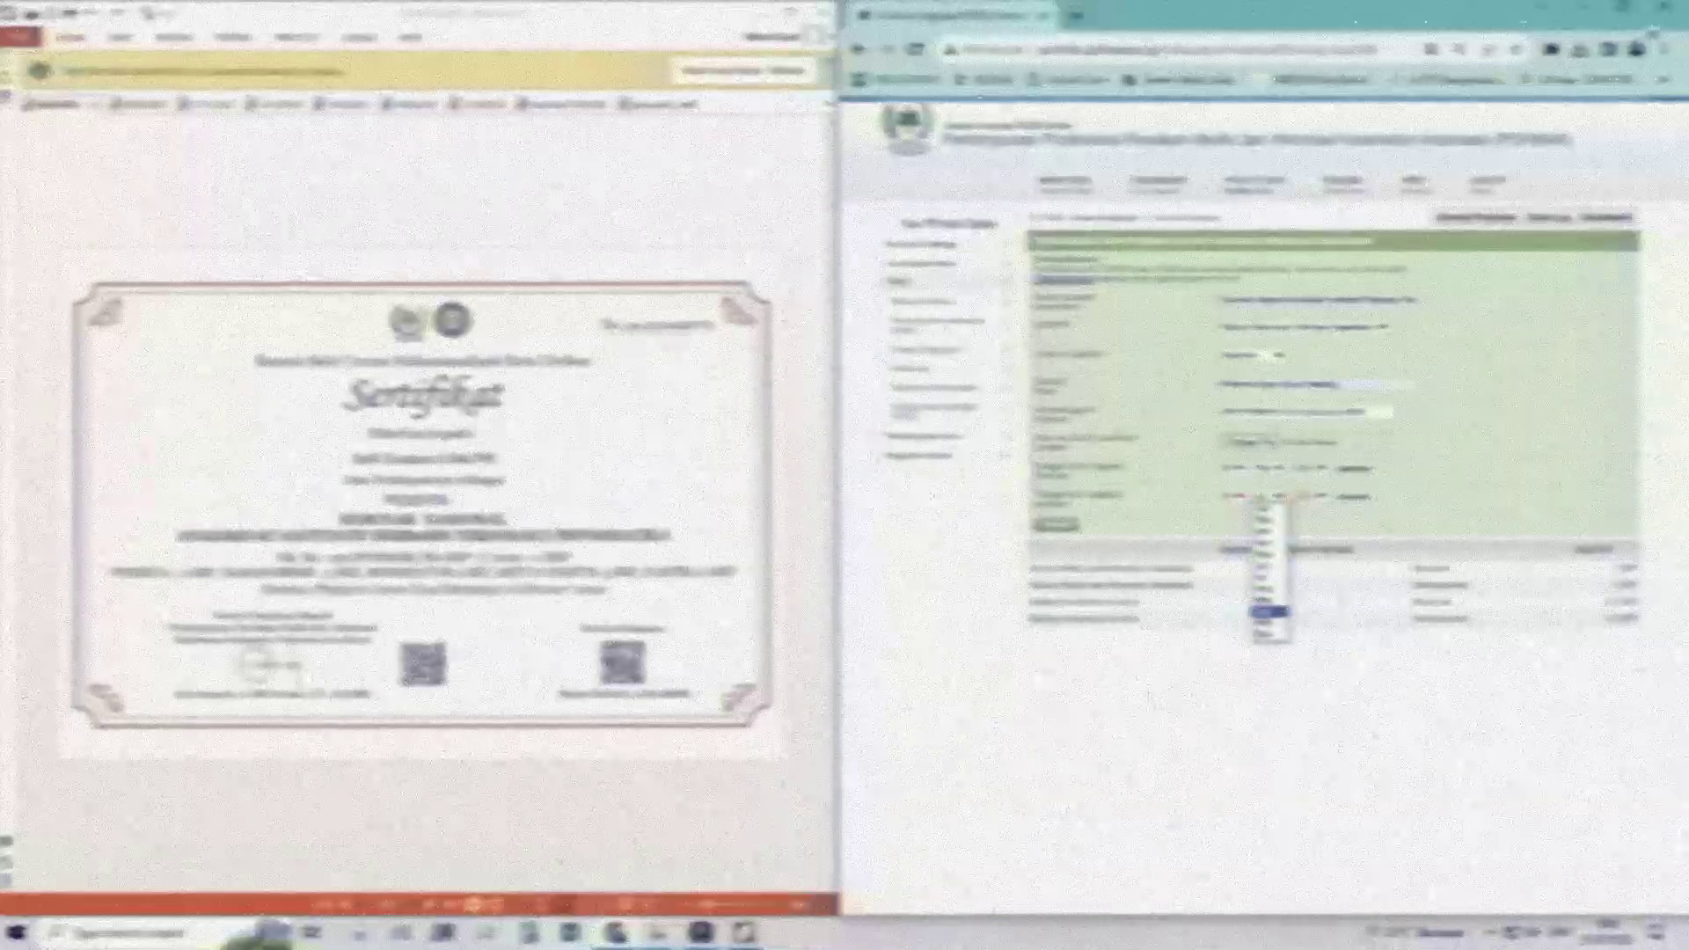
pyautogui.click(1274, 529)
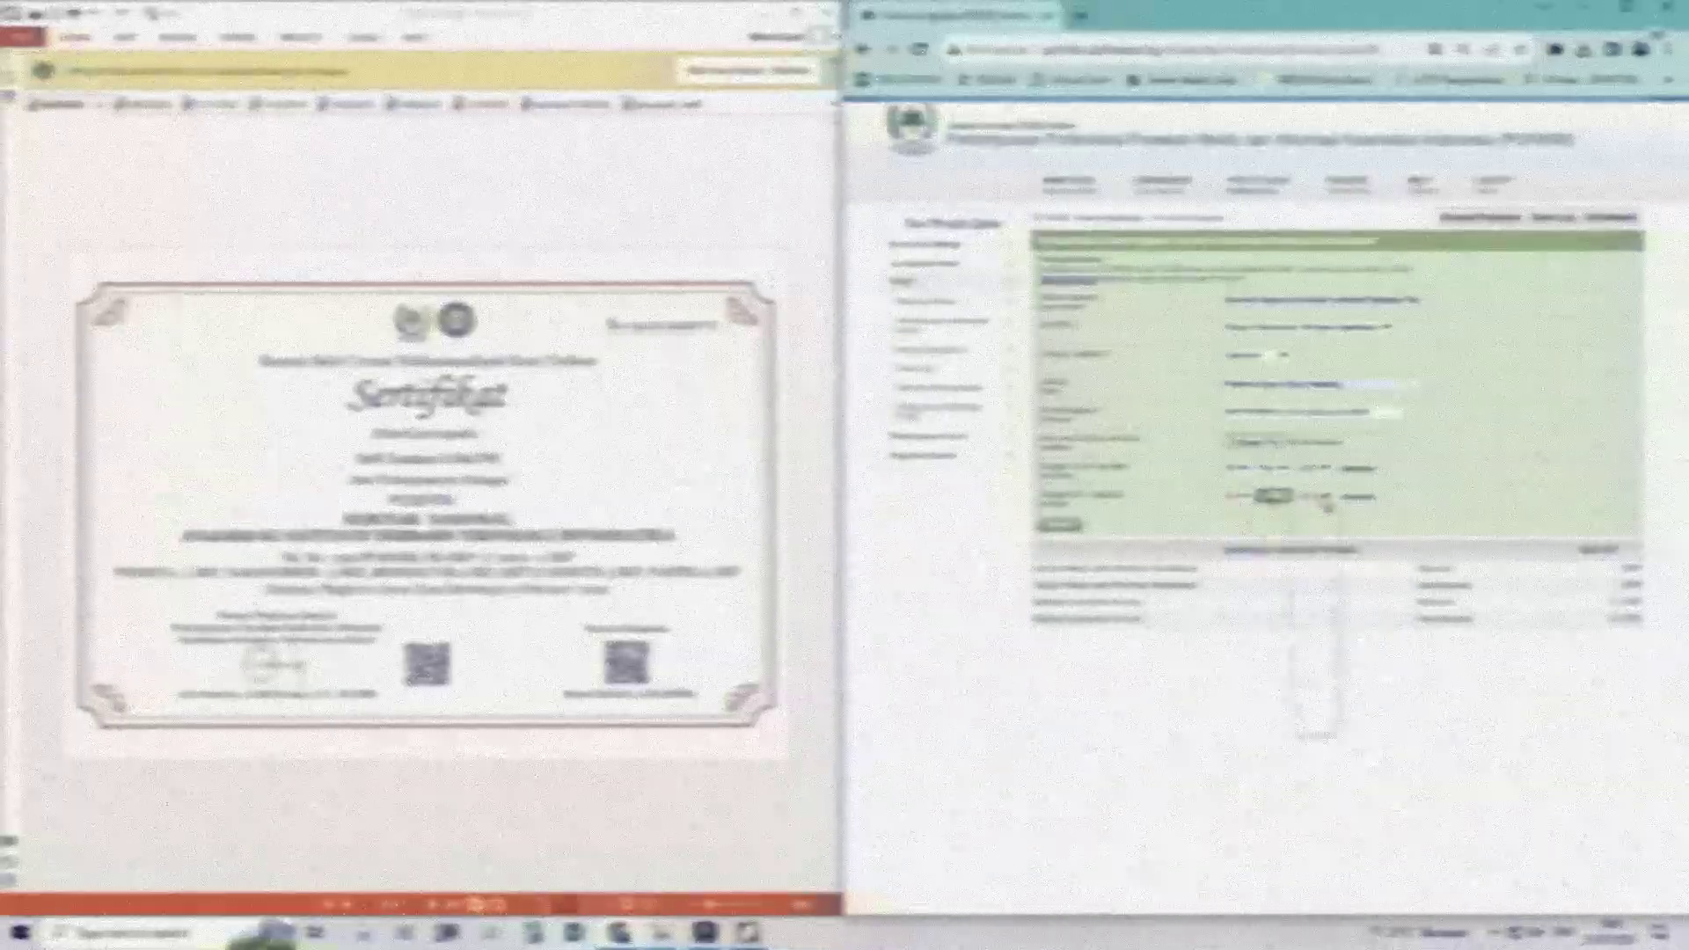
pyautogui.click(1324, 498)
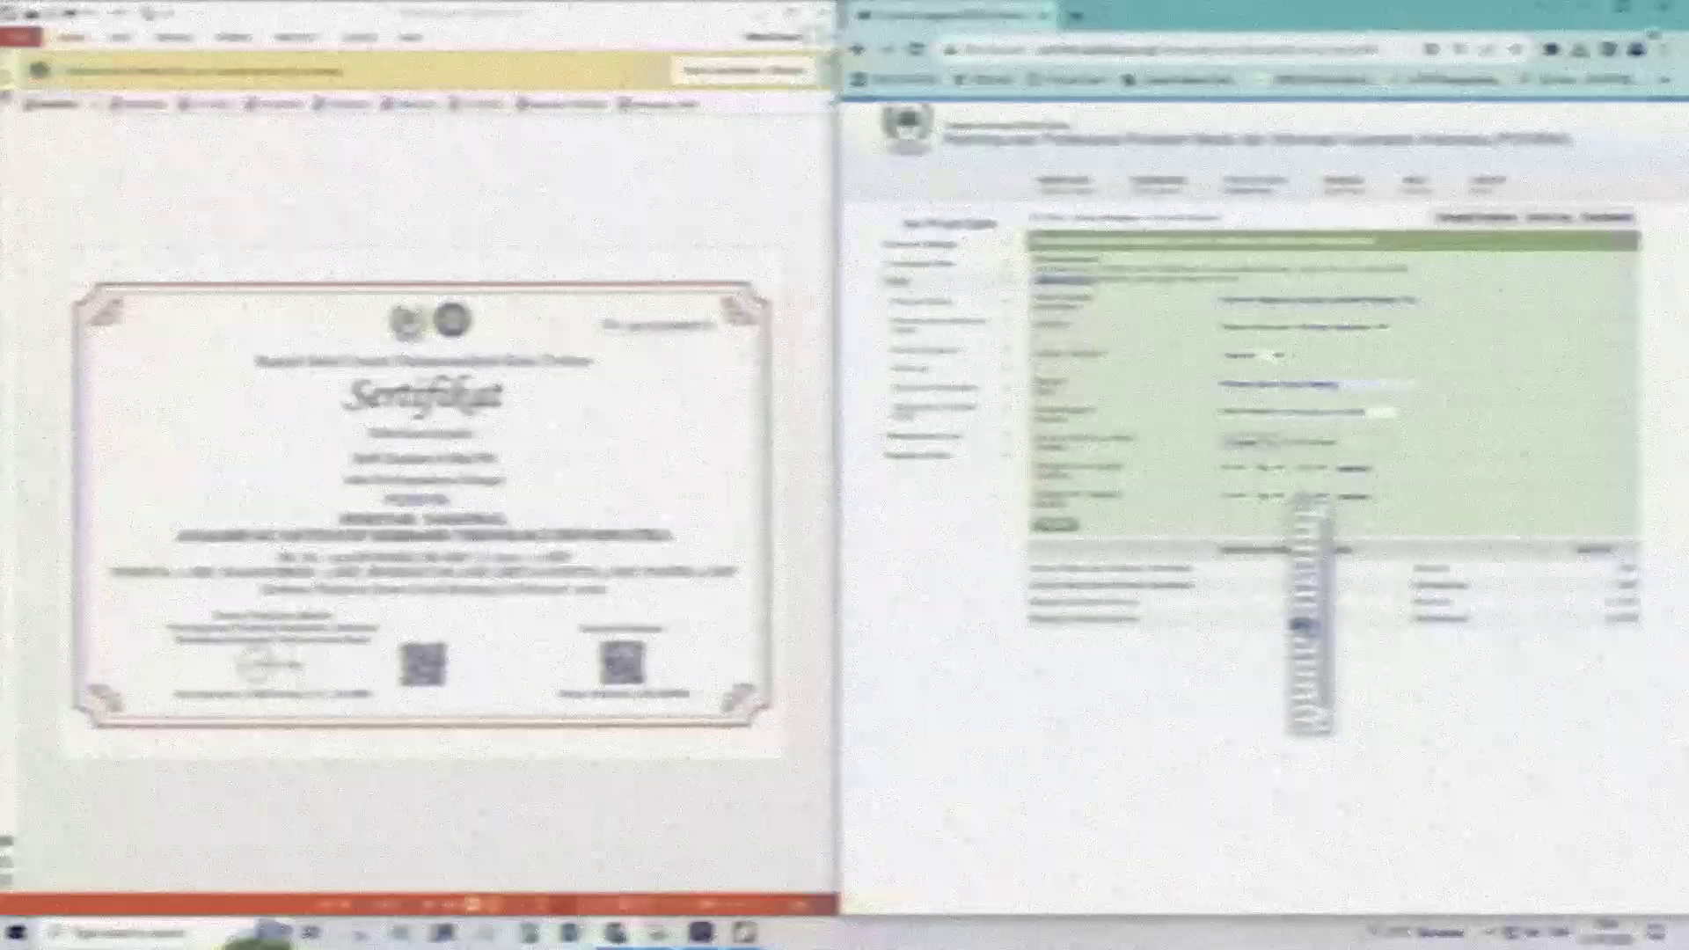
pyautogui.click(1302, 626)
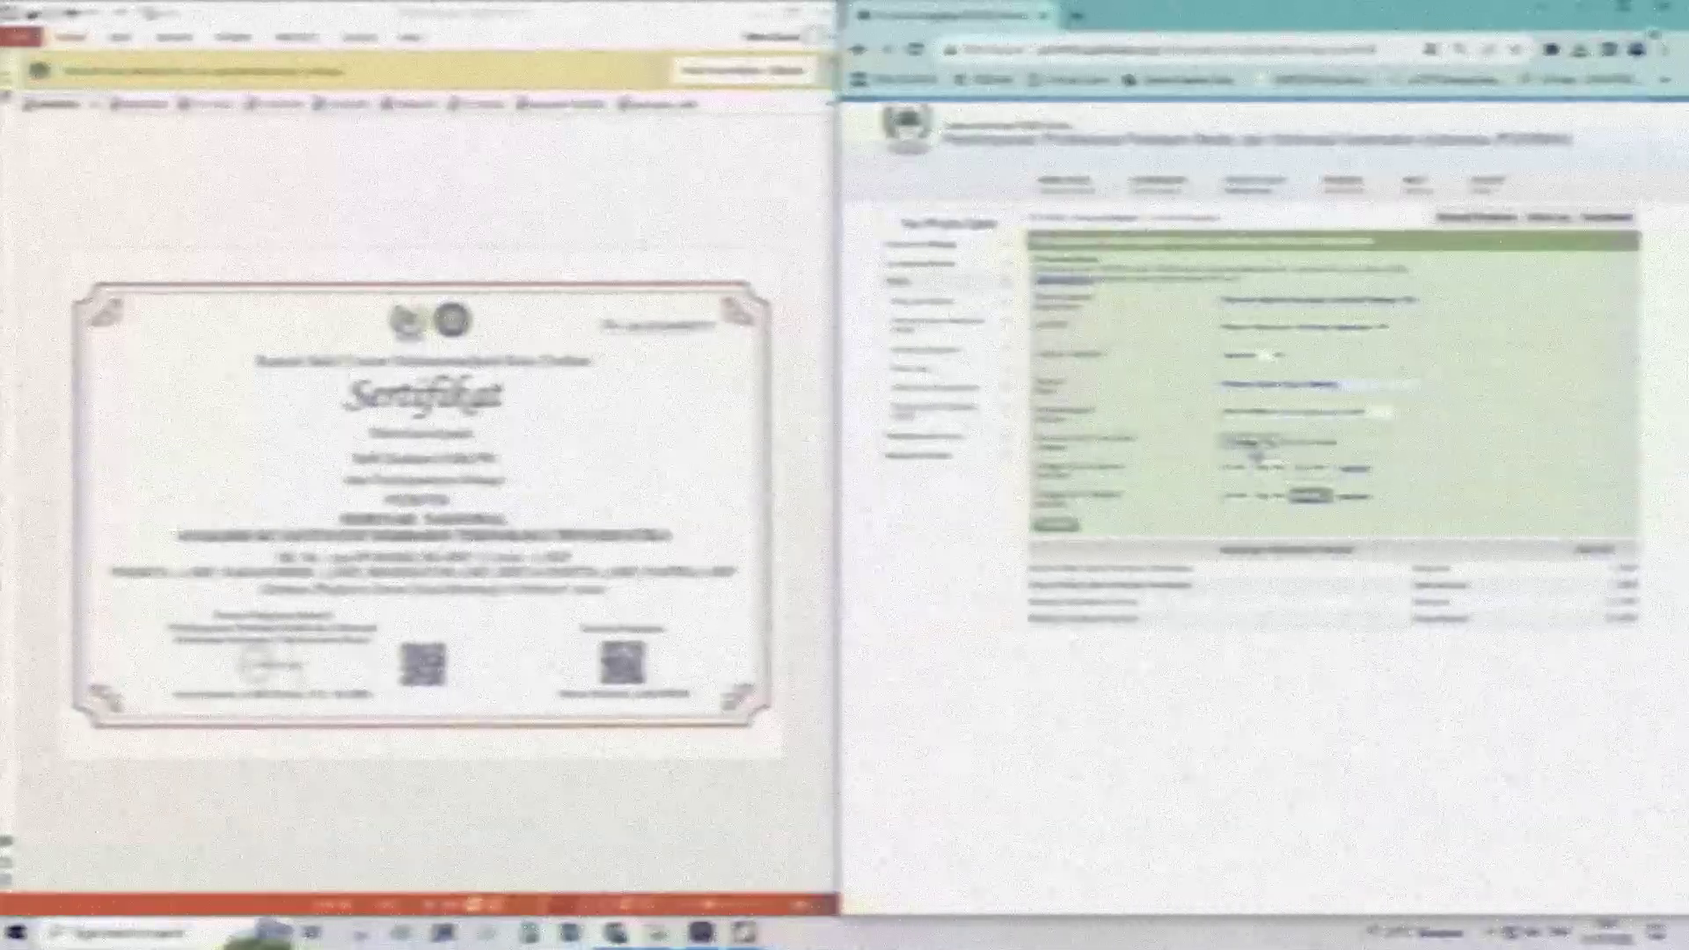
# Attach the national seminar certificate as the supporting document and save the seminar entry
pyautogui.click(1255, 449)
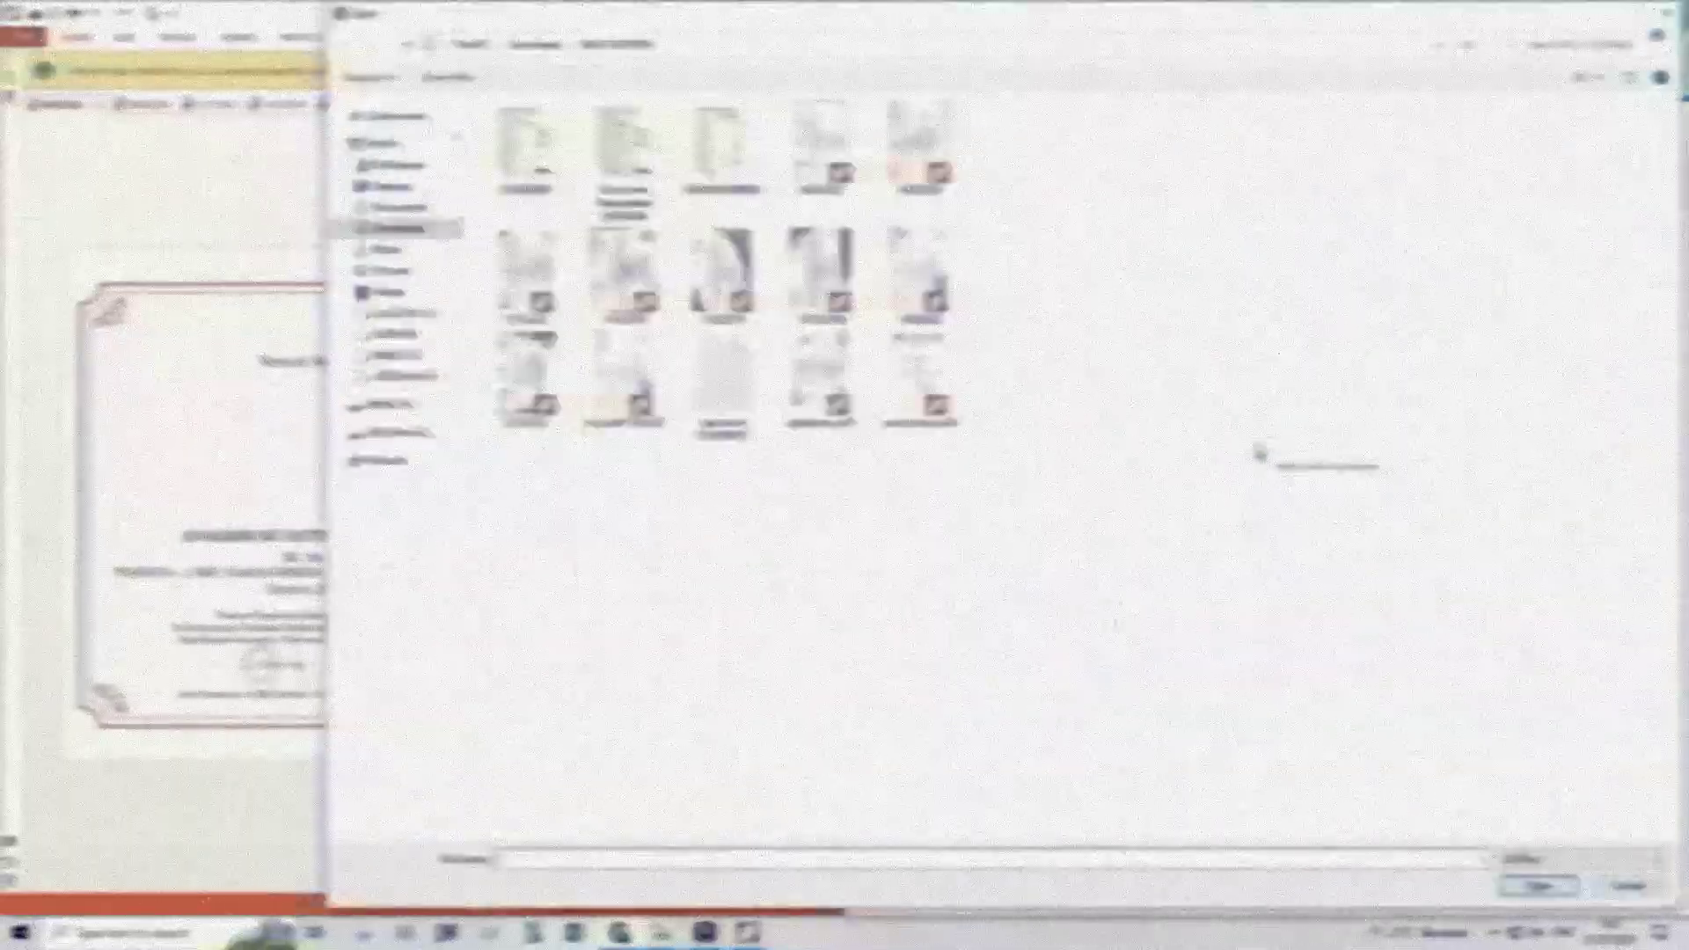
pyautogui.click(819, 149)
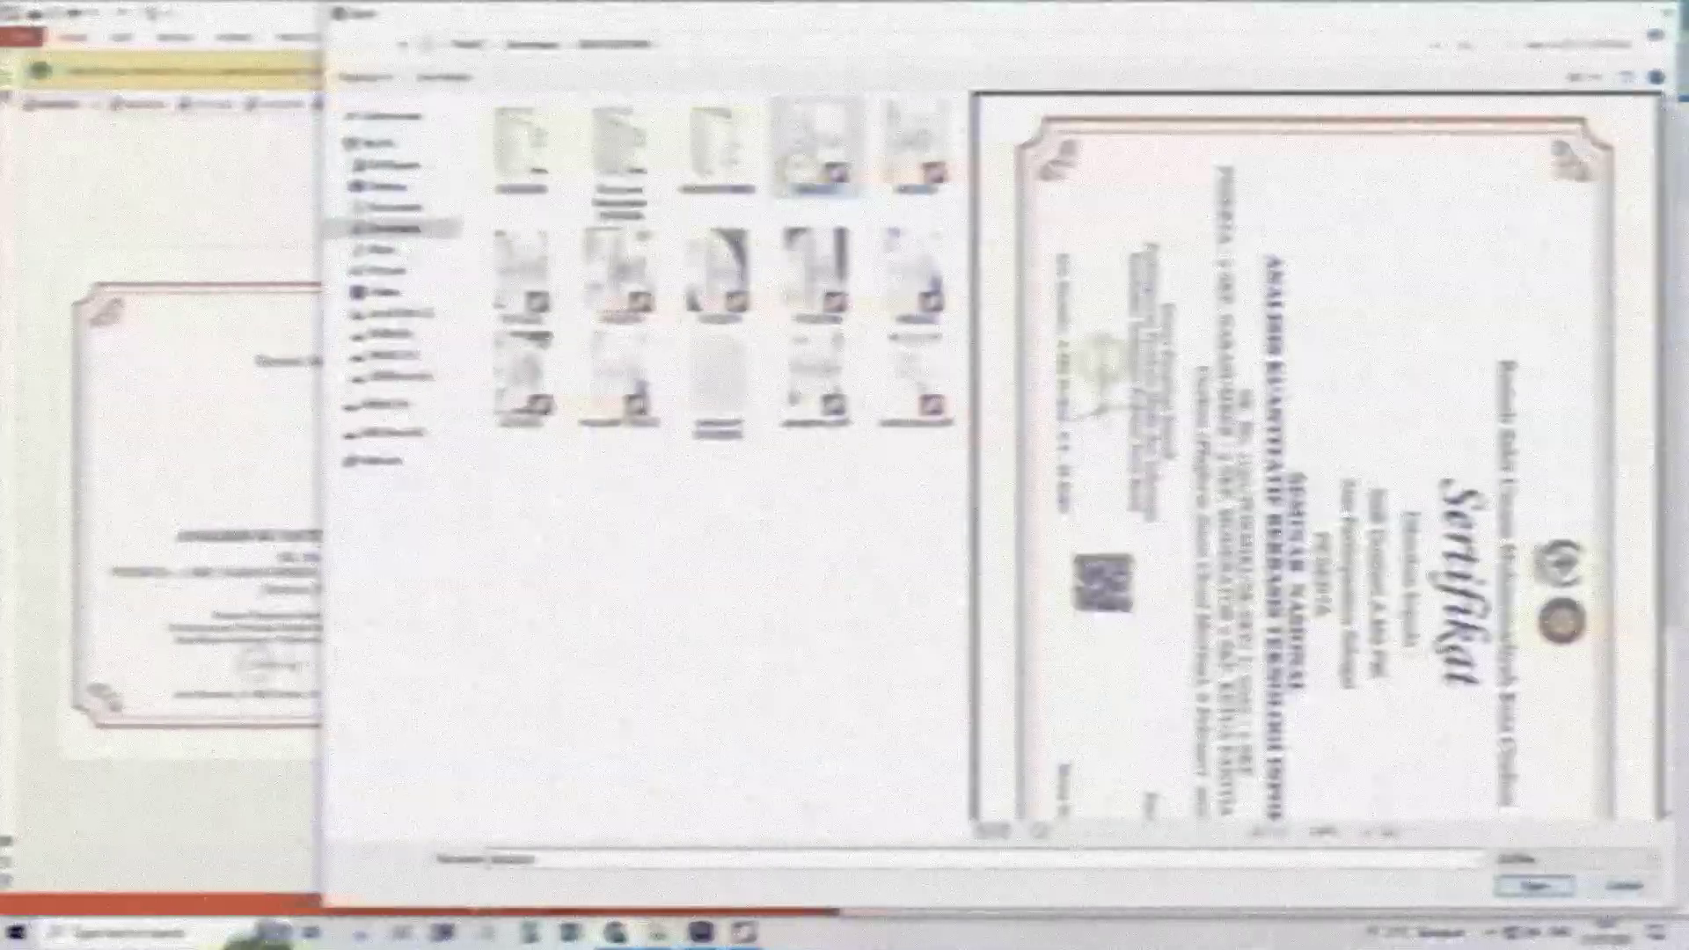
pyautogui.click(1536, 886)
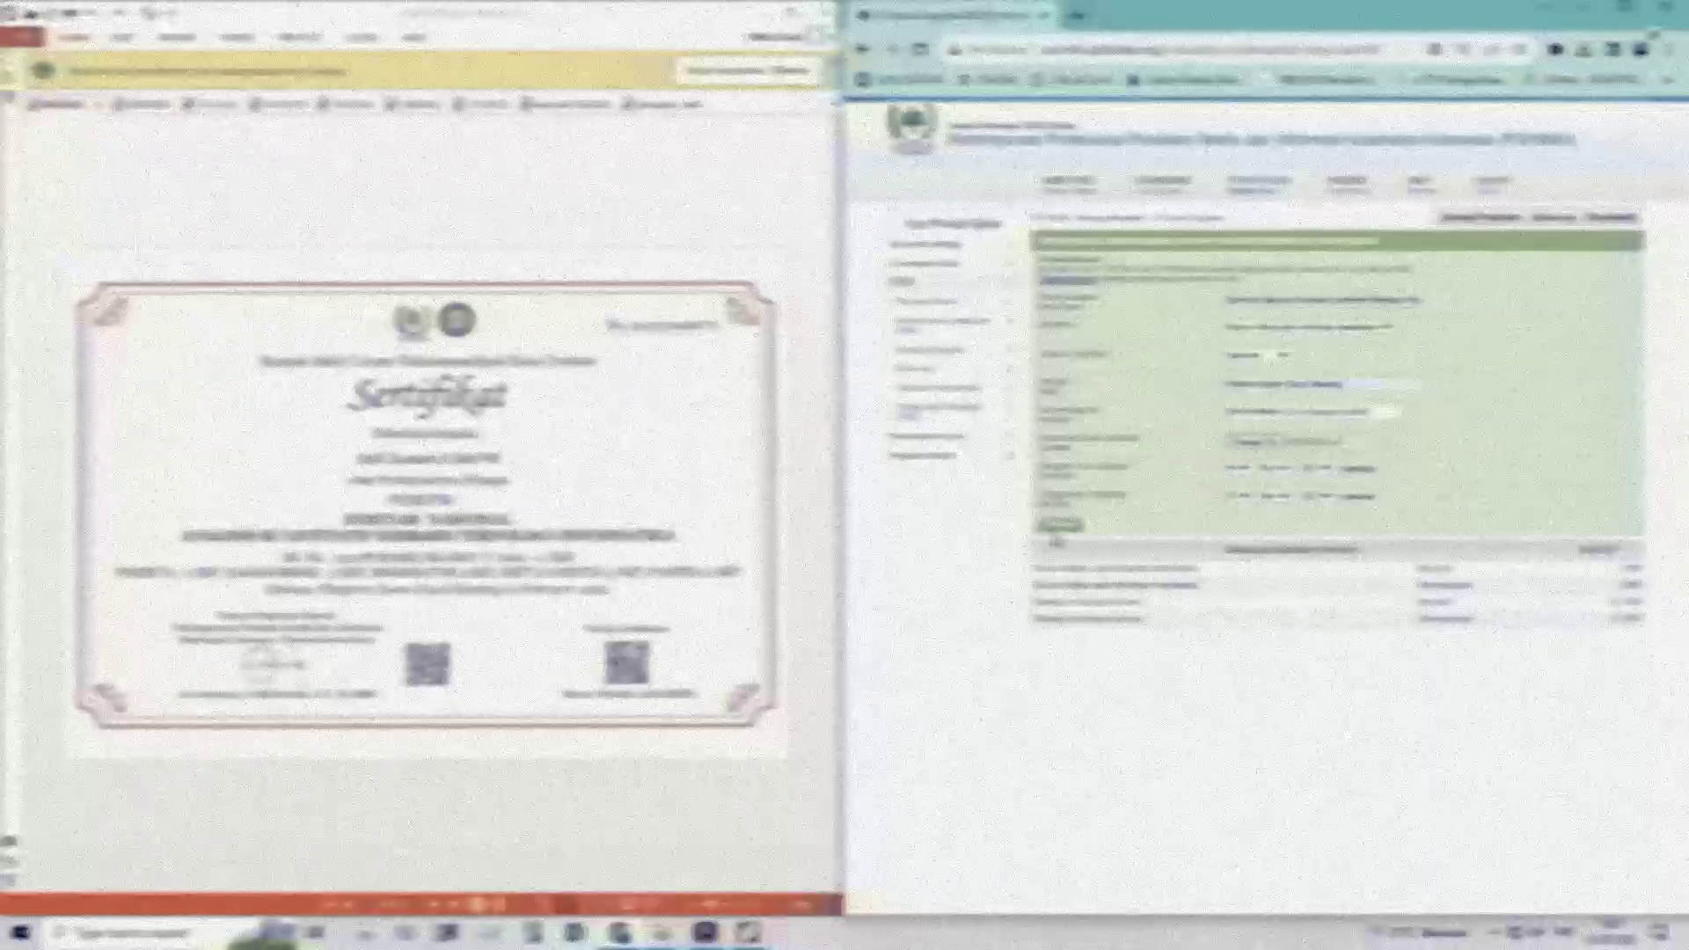
pyautogui.click(1059, 528)
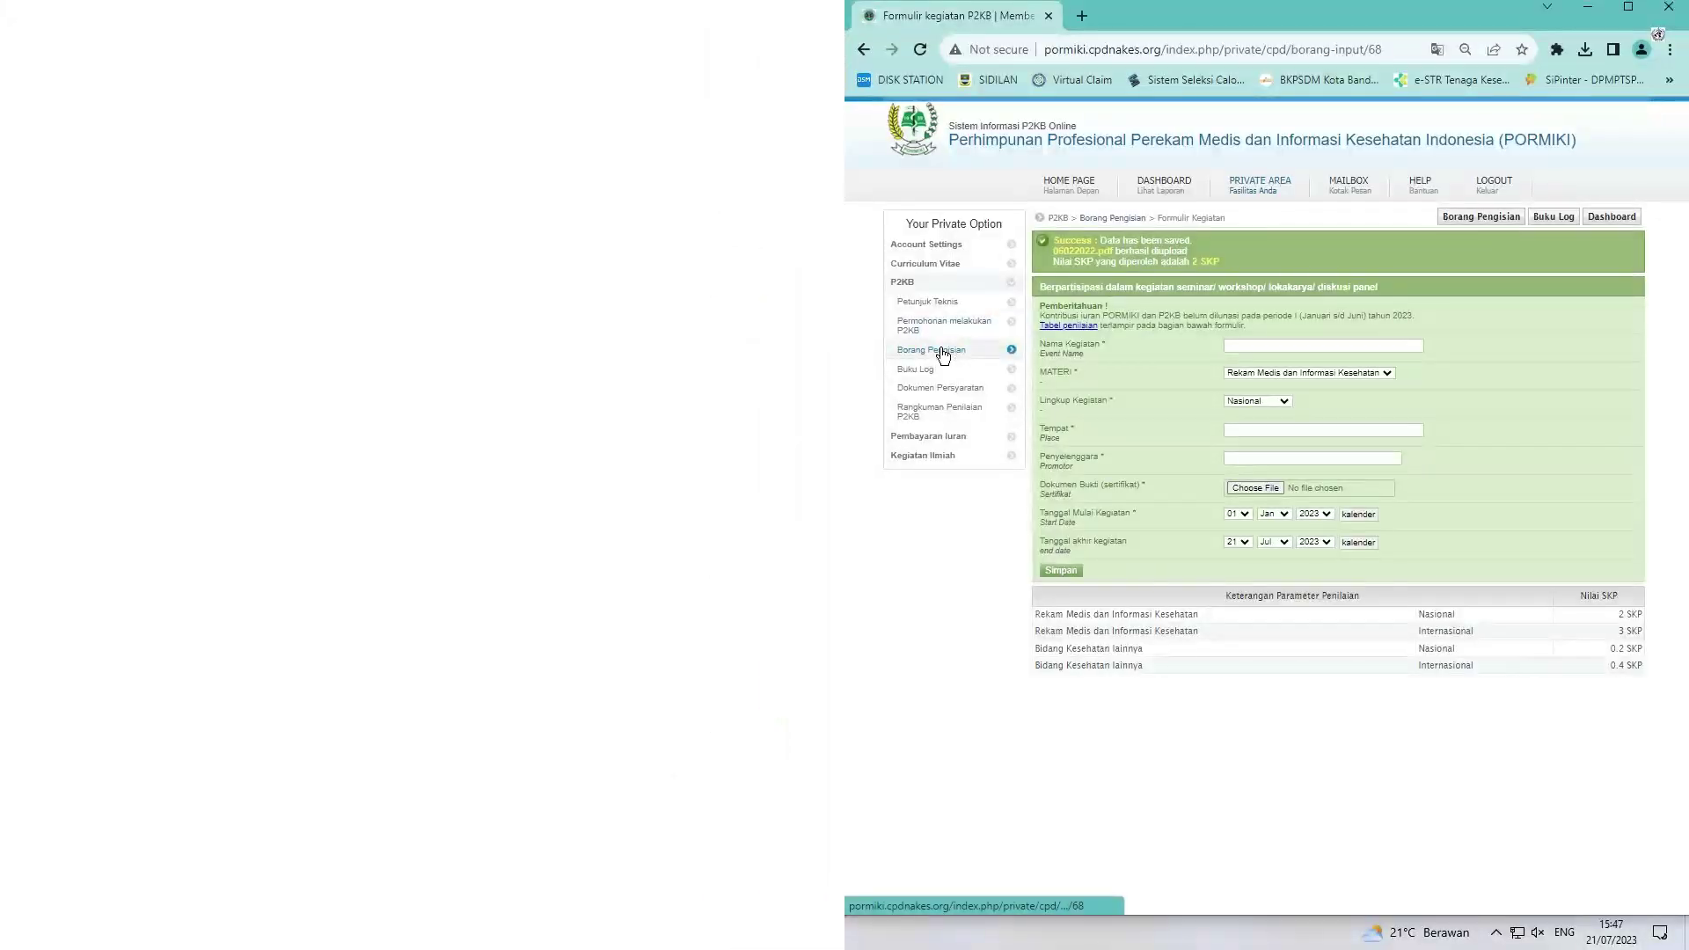
# Return to the Borang Pengisian activity list and open a new input form for the seminar/workshop/lokakarya/diskusi panel activity
pyautogui.click(941, 352)
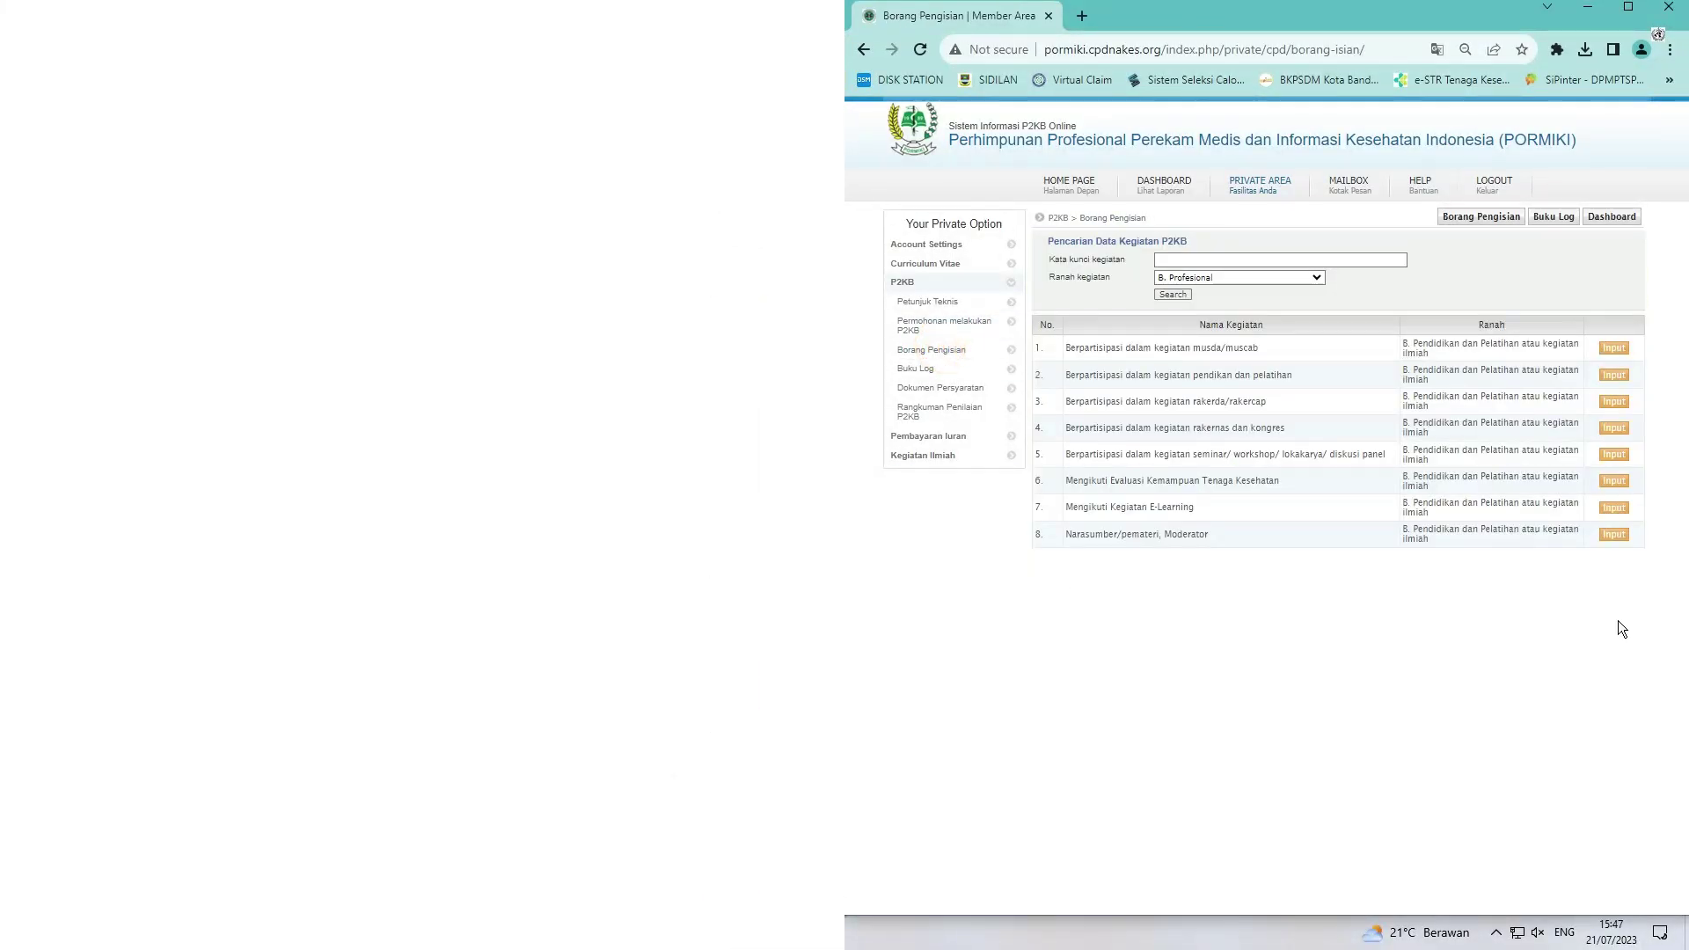
pyautogui.hotkey('alt', 'Tab')
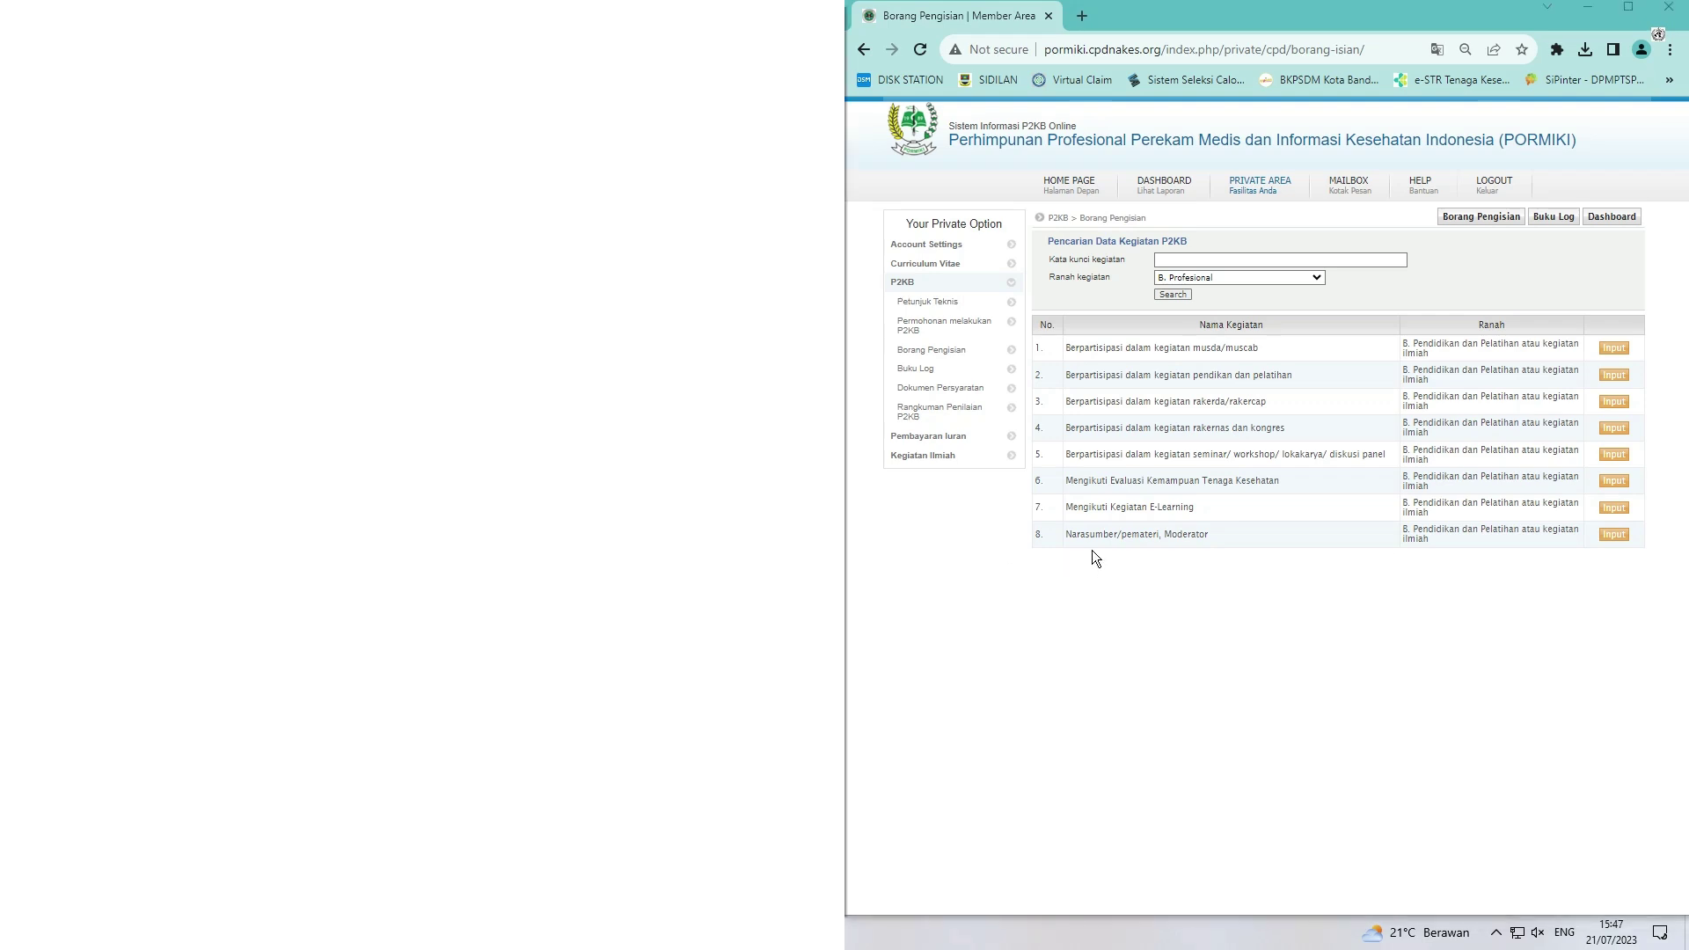
pyautogui.click(1615, 456)
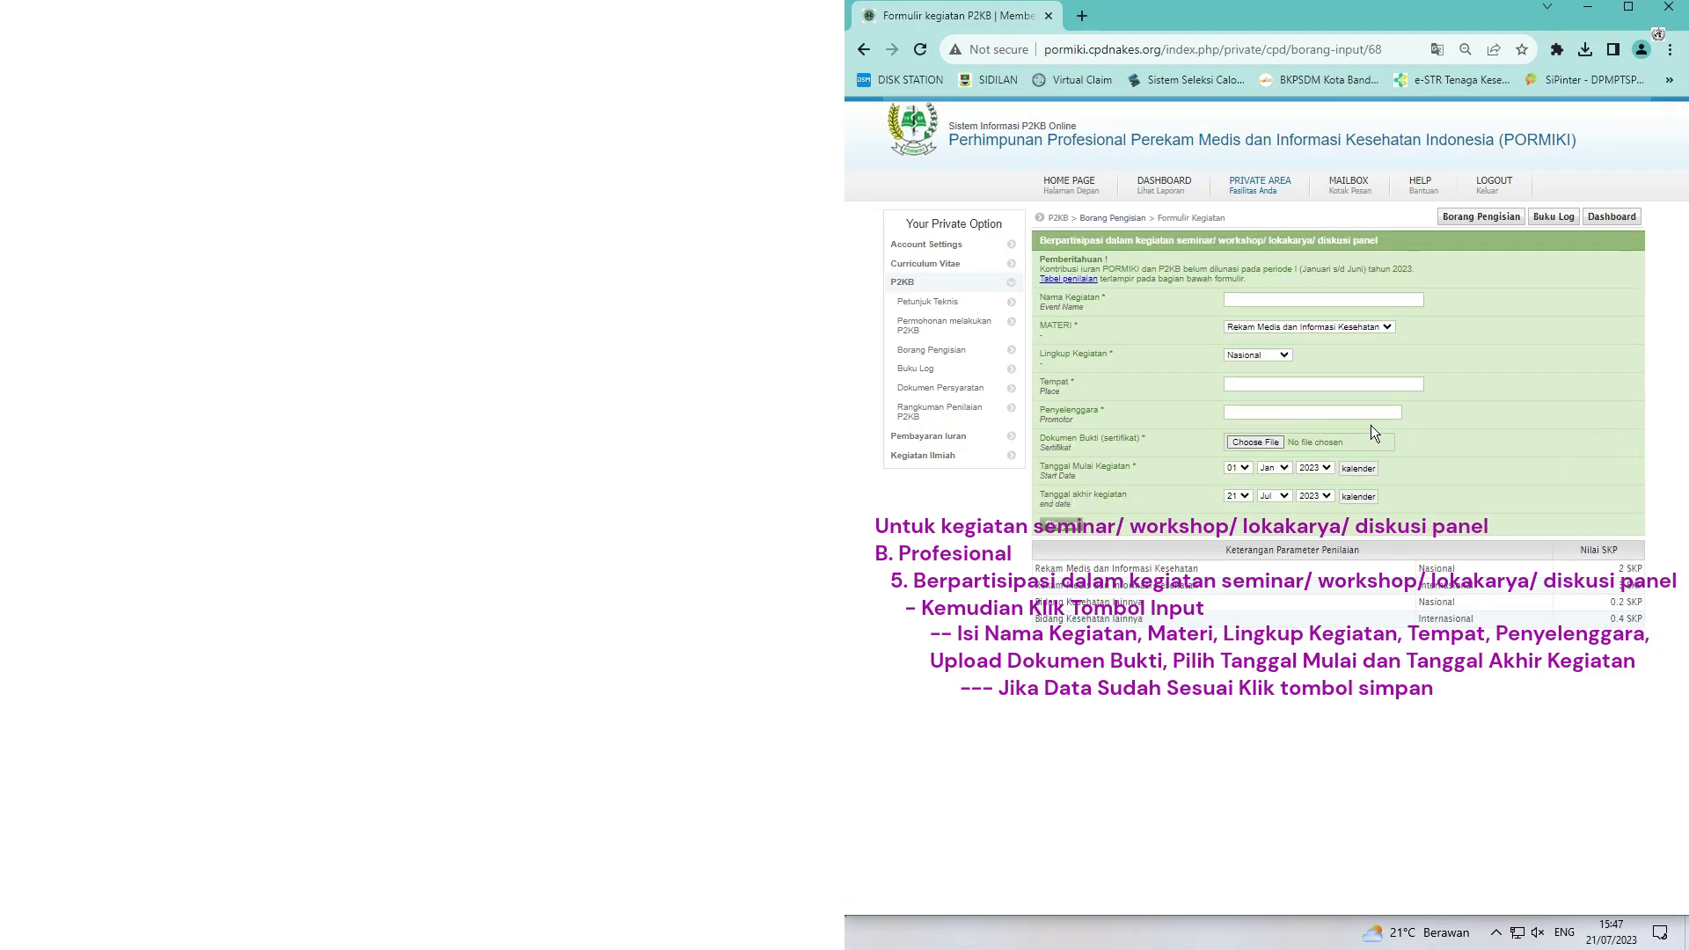
# Fill in the seminar's event name, place and organizer from the certificate, and set its start date
pyautogui.click(1253, 301)
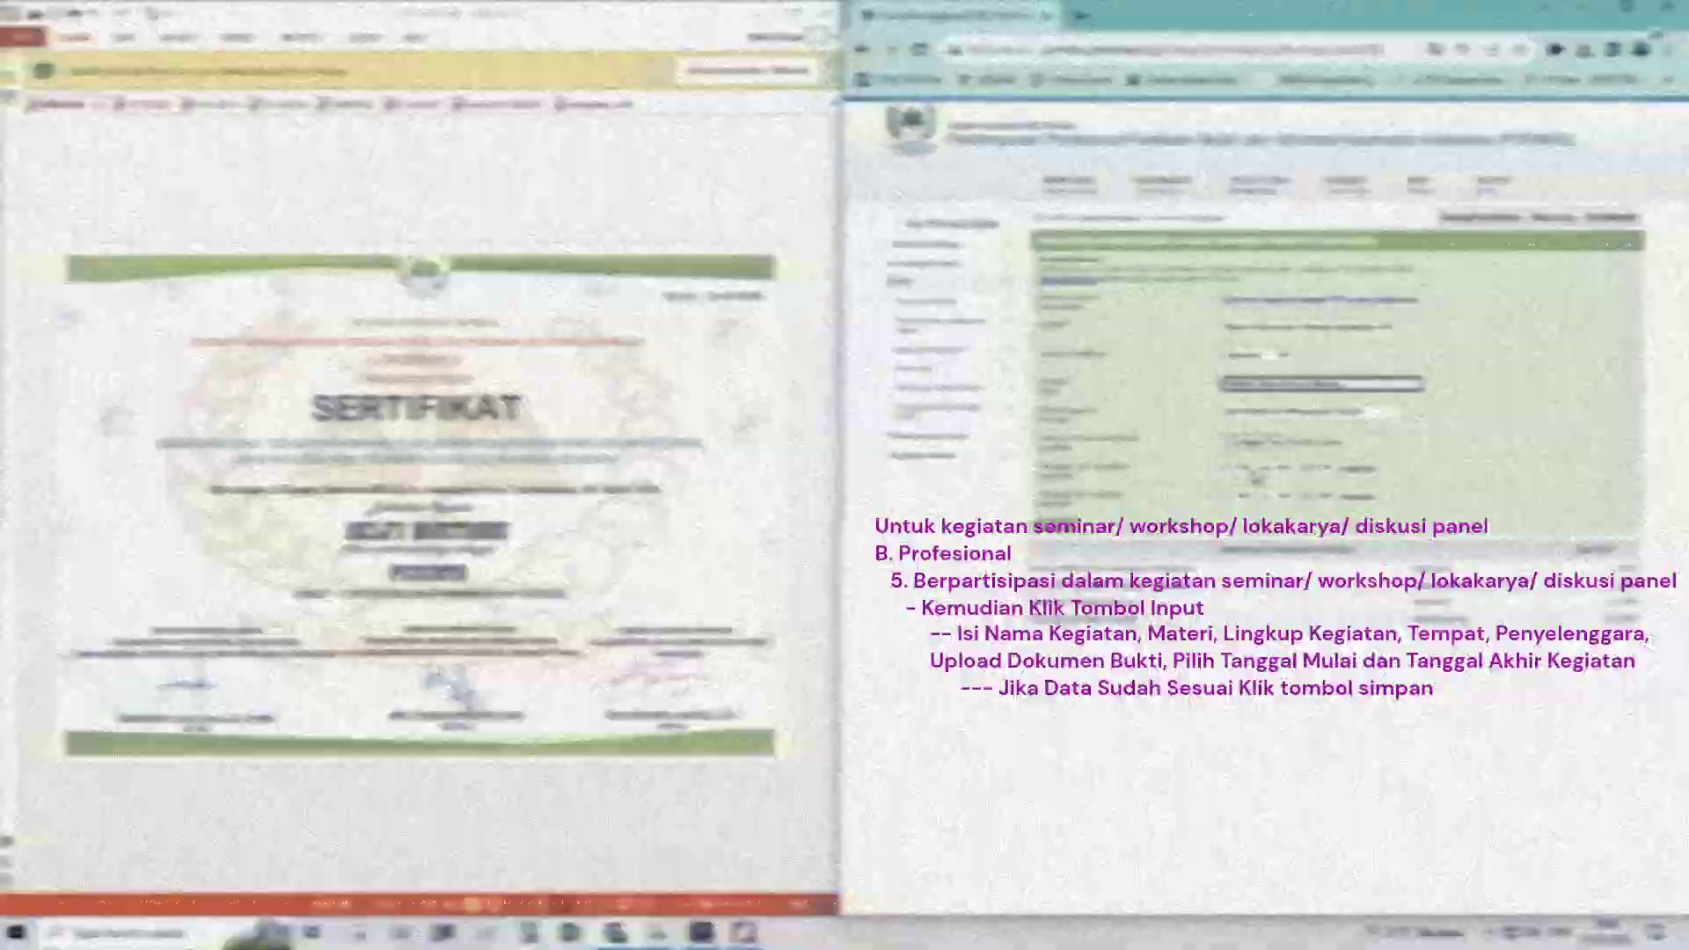
pyautogui.click(1241, 471)
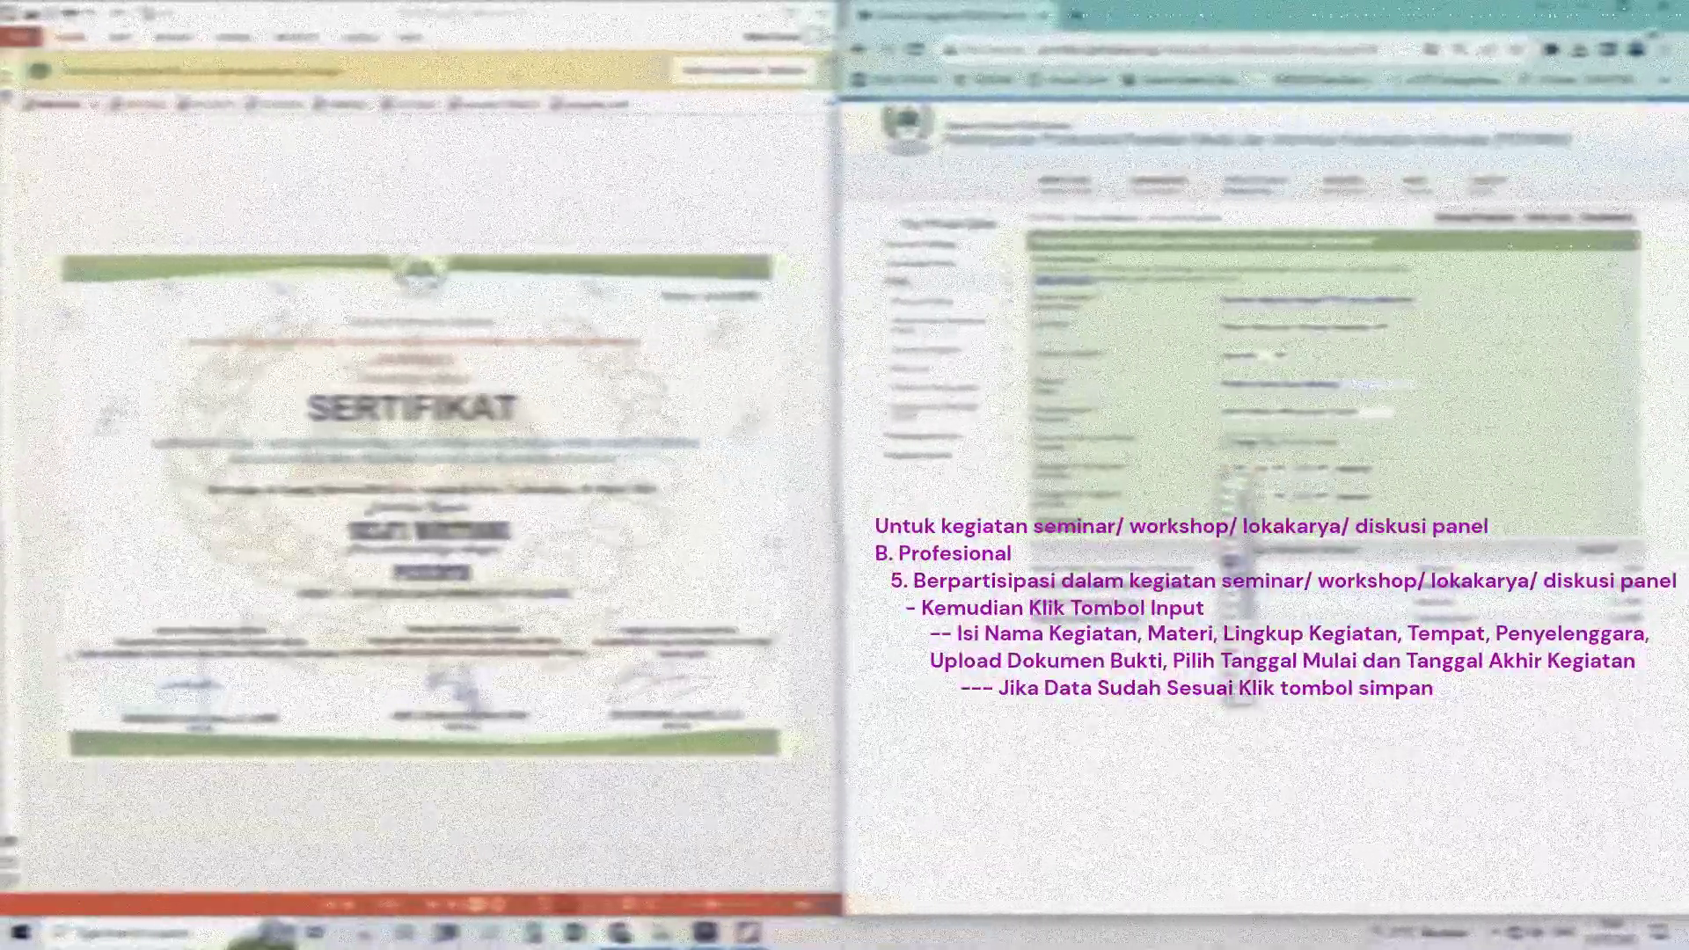
pyautogui.click(1233, 573)
pyautogui.click(1268, 470)
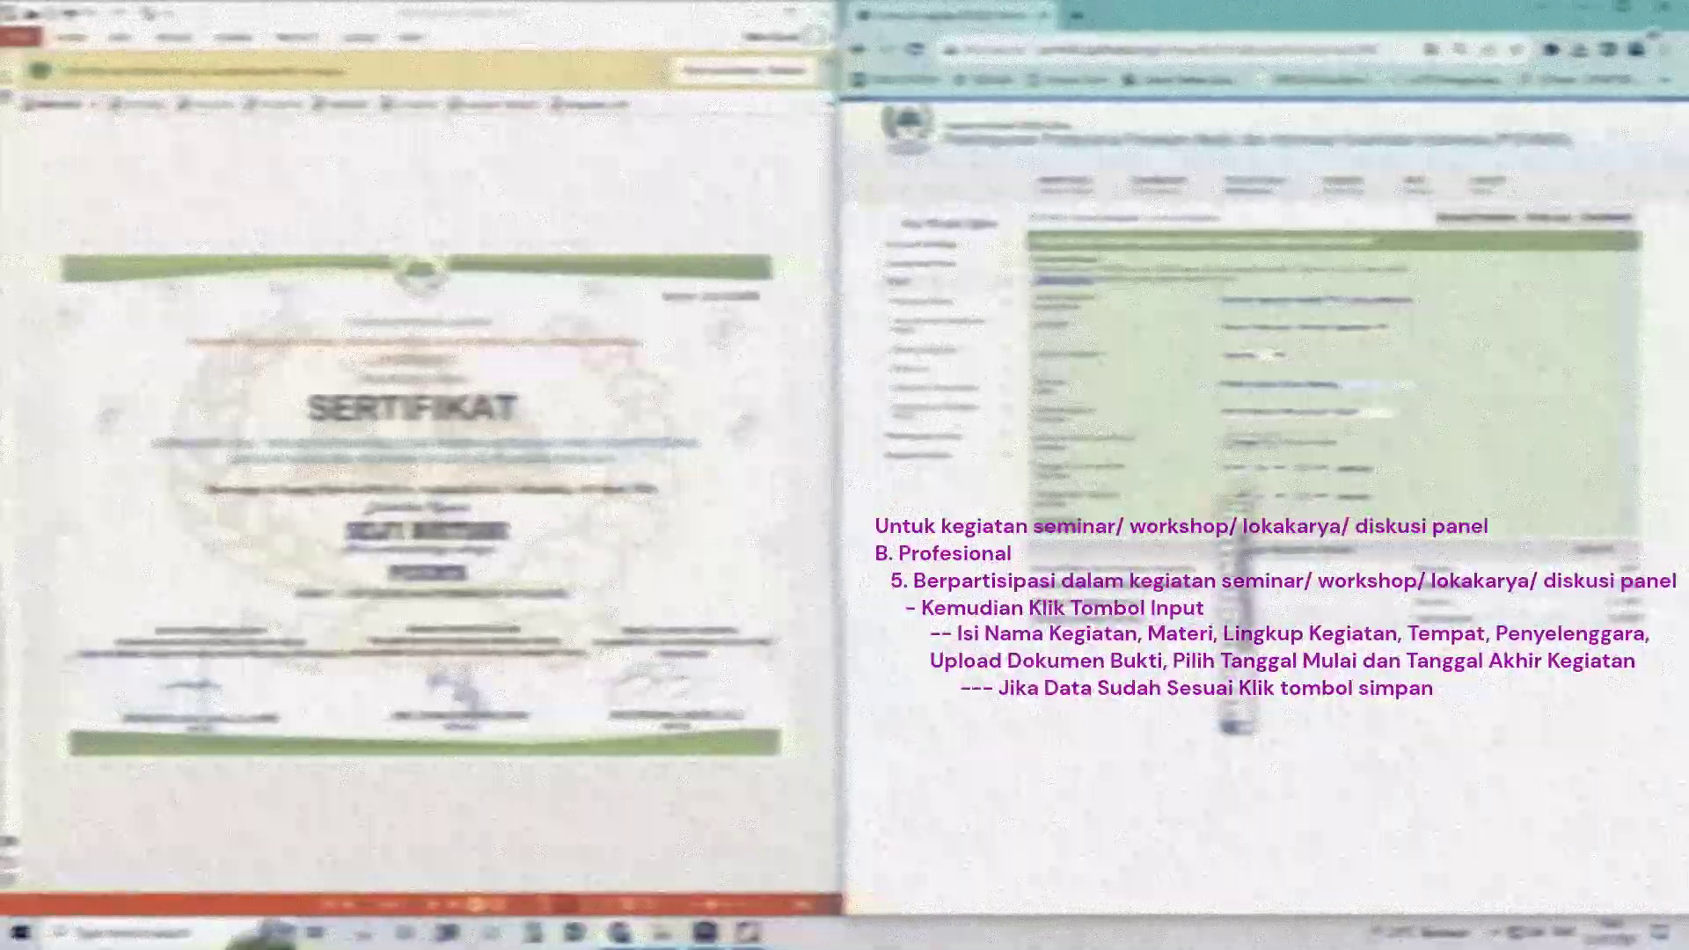
# Set the day, month and year of this seminar's end date according to its certificate
pyautogui.click(1239, 609)
pyautogui.click(1274, 496)
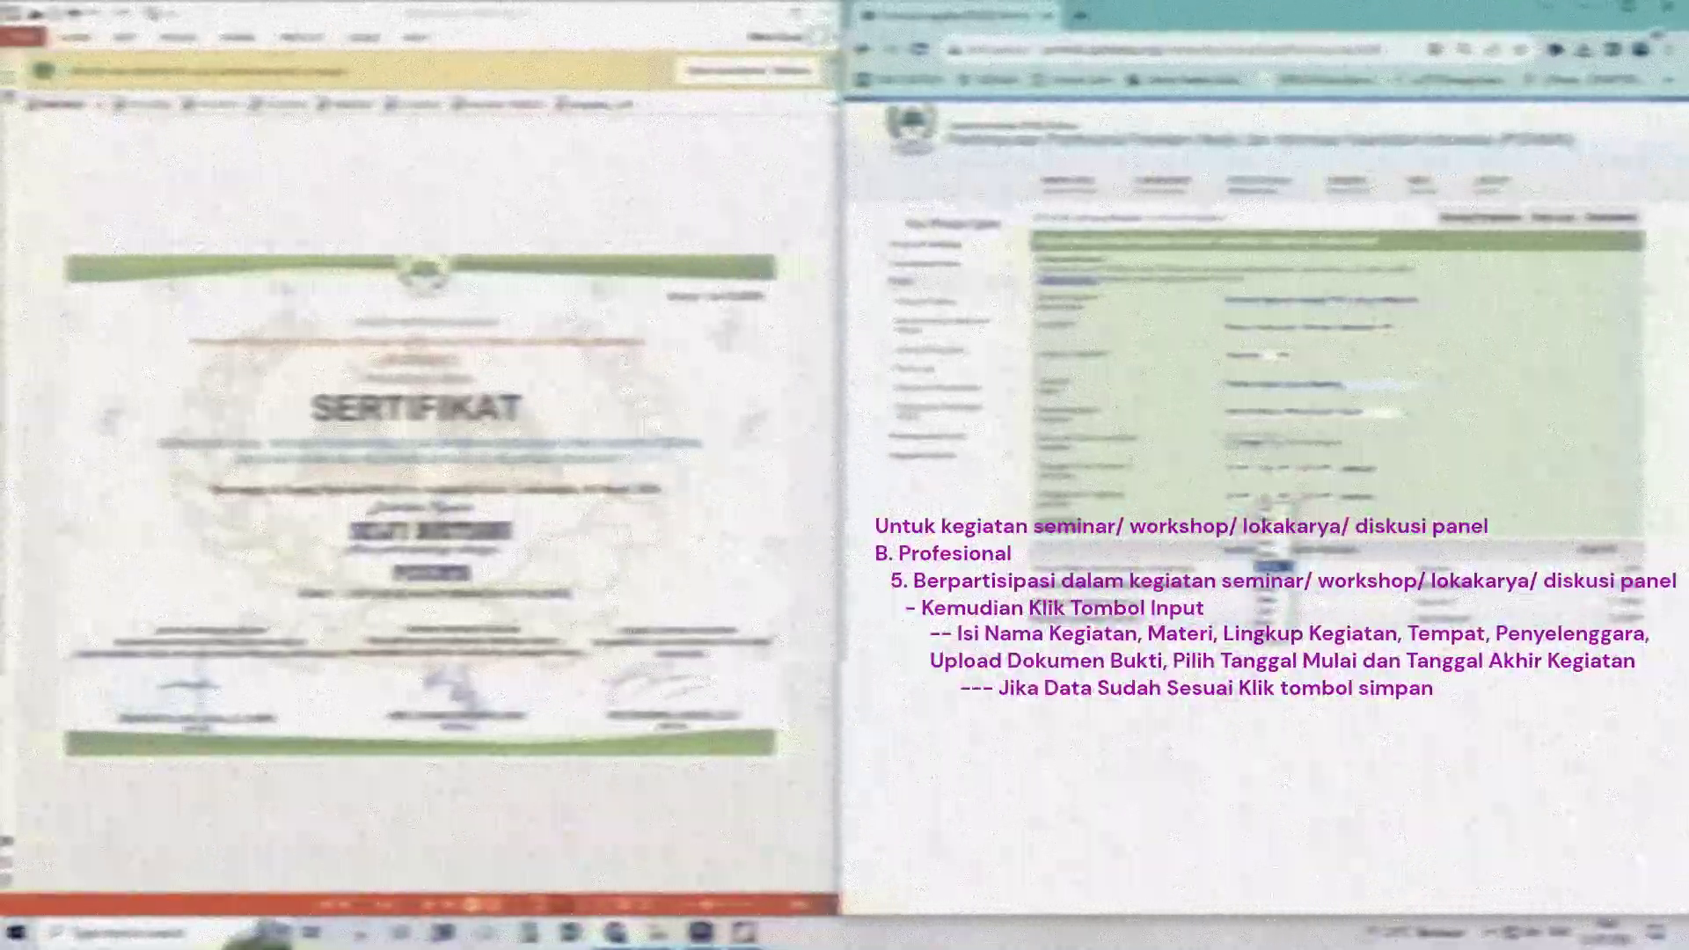
pyautogui.click(1274, 544)
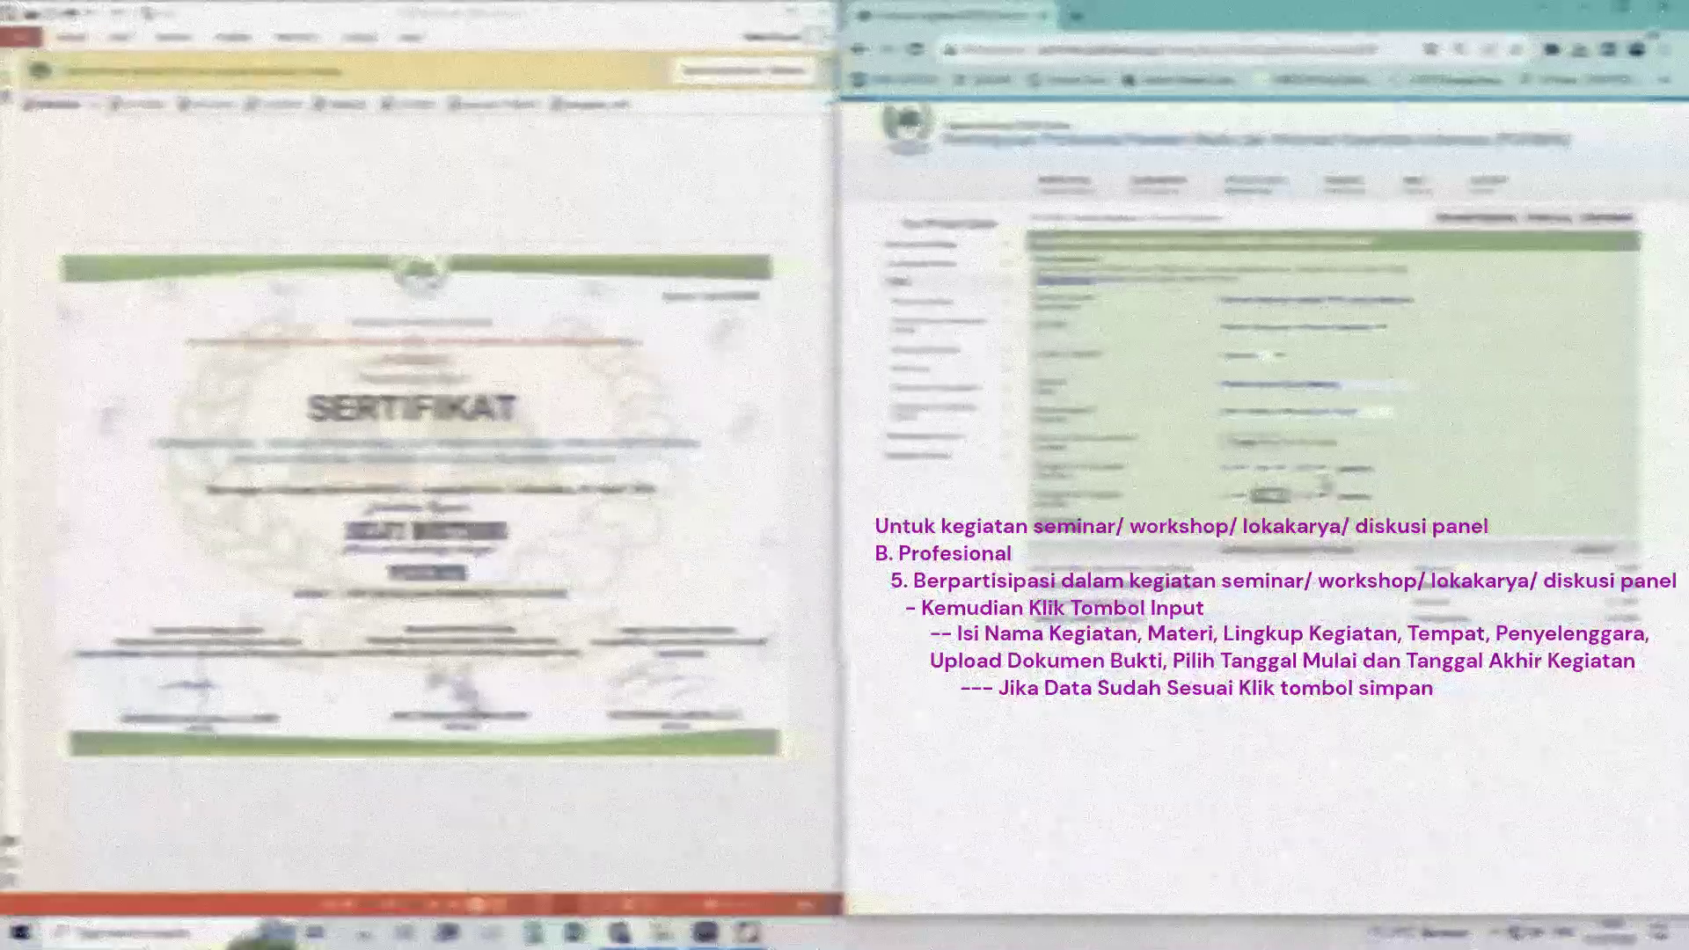
pyautogui.click(1318, 496)
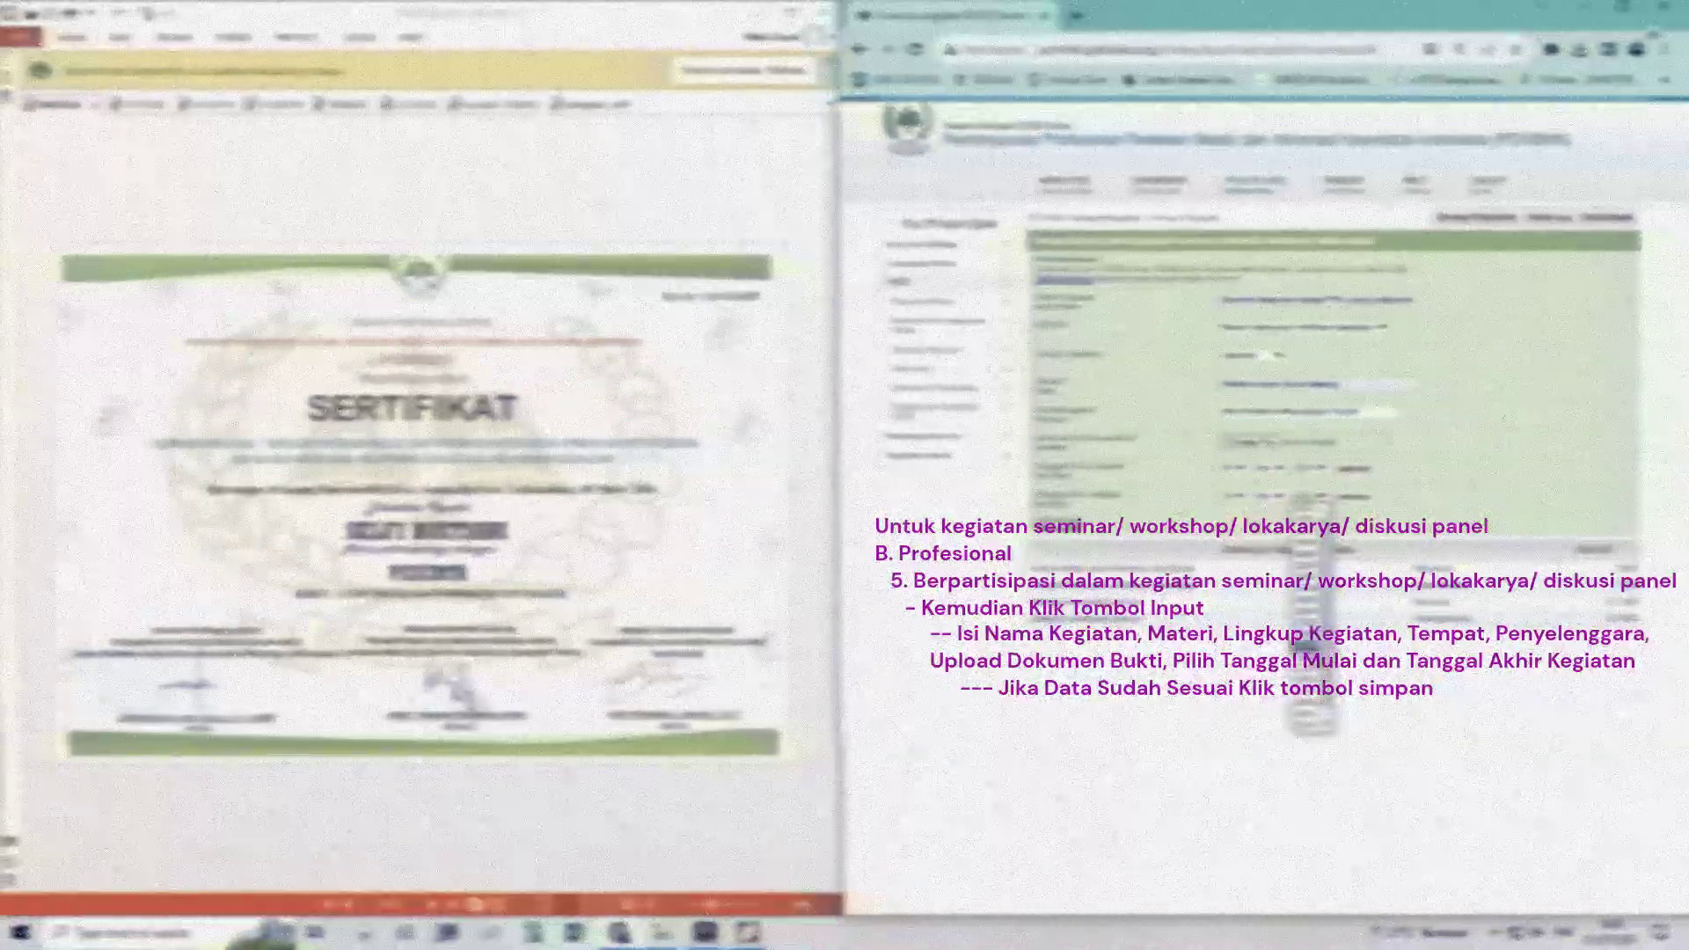
pyautogui.click(1315, 645)
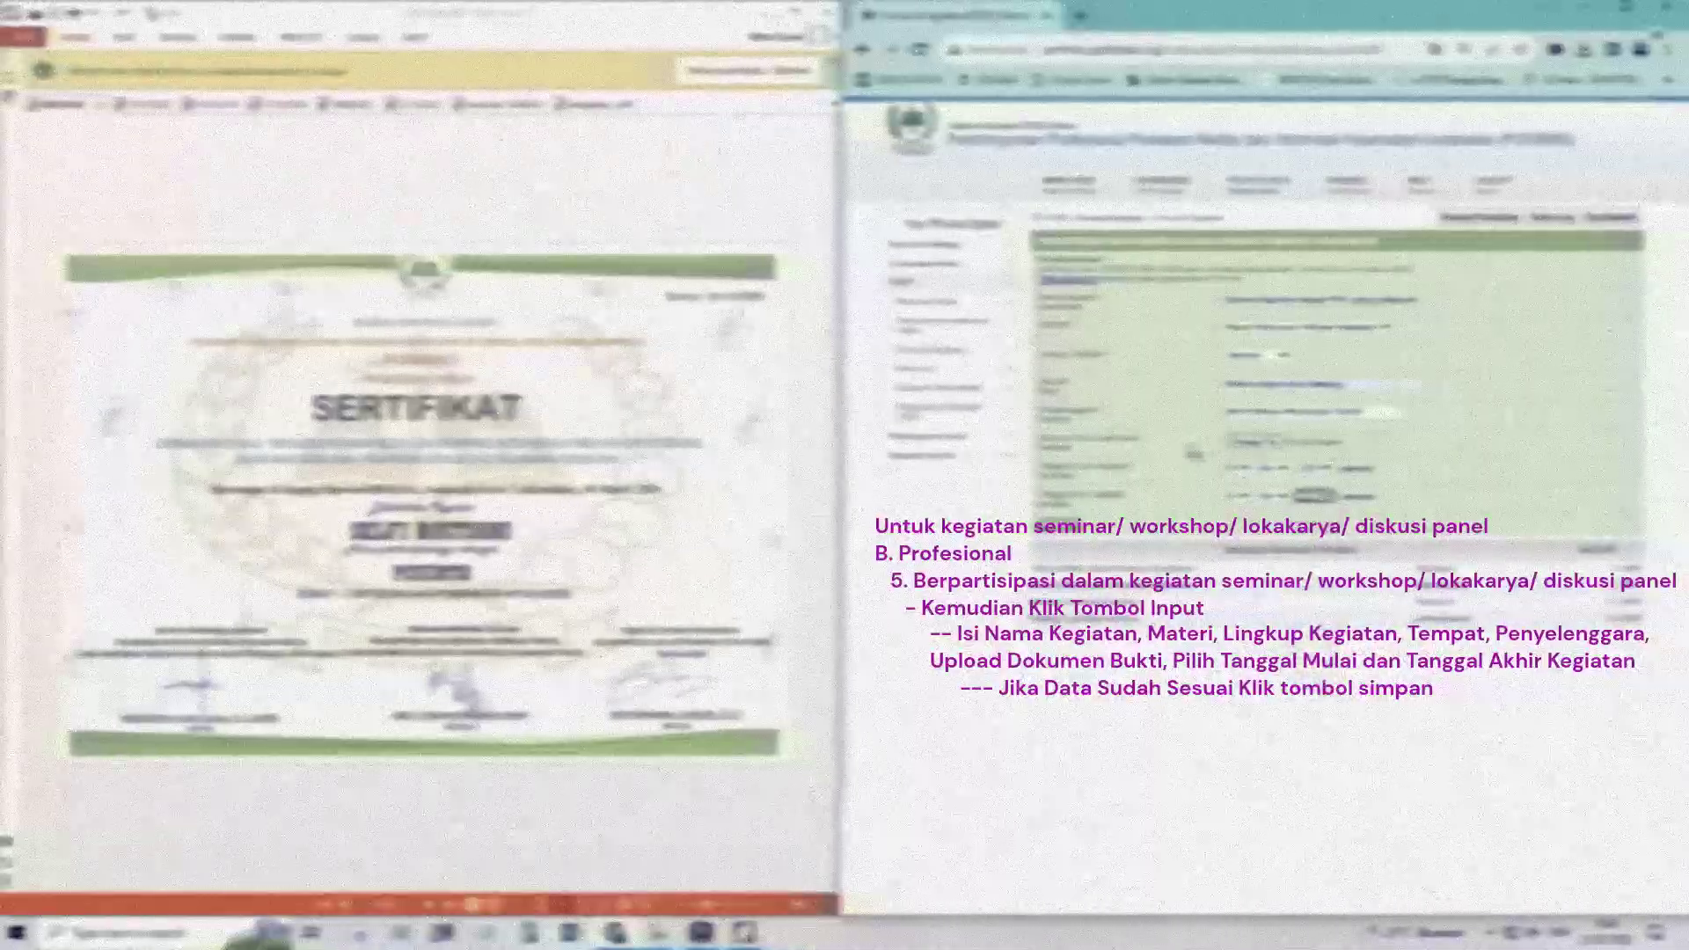
# Attach the seminar's matching participant certificate file as the supporting document
pyautogui.click(1245, 446)
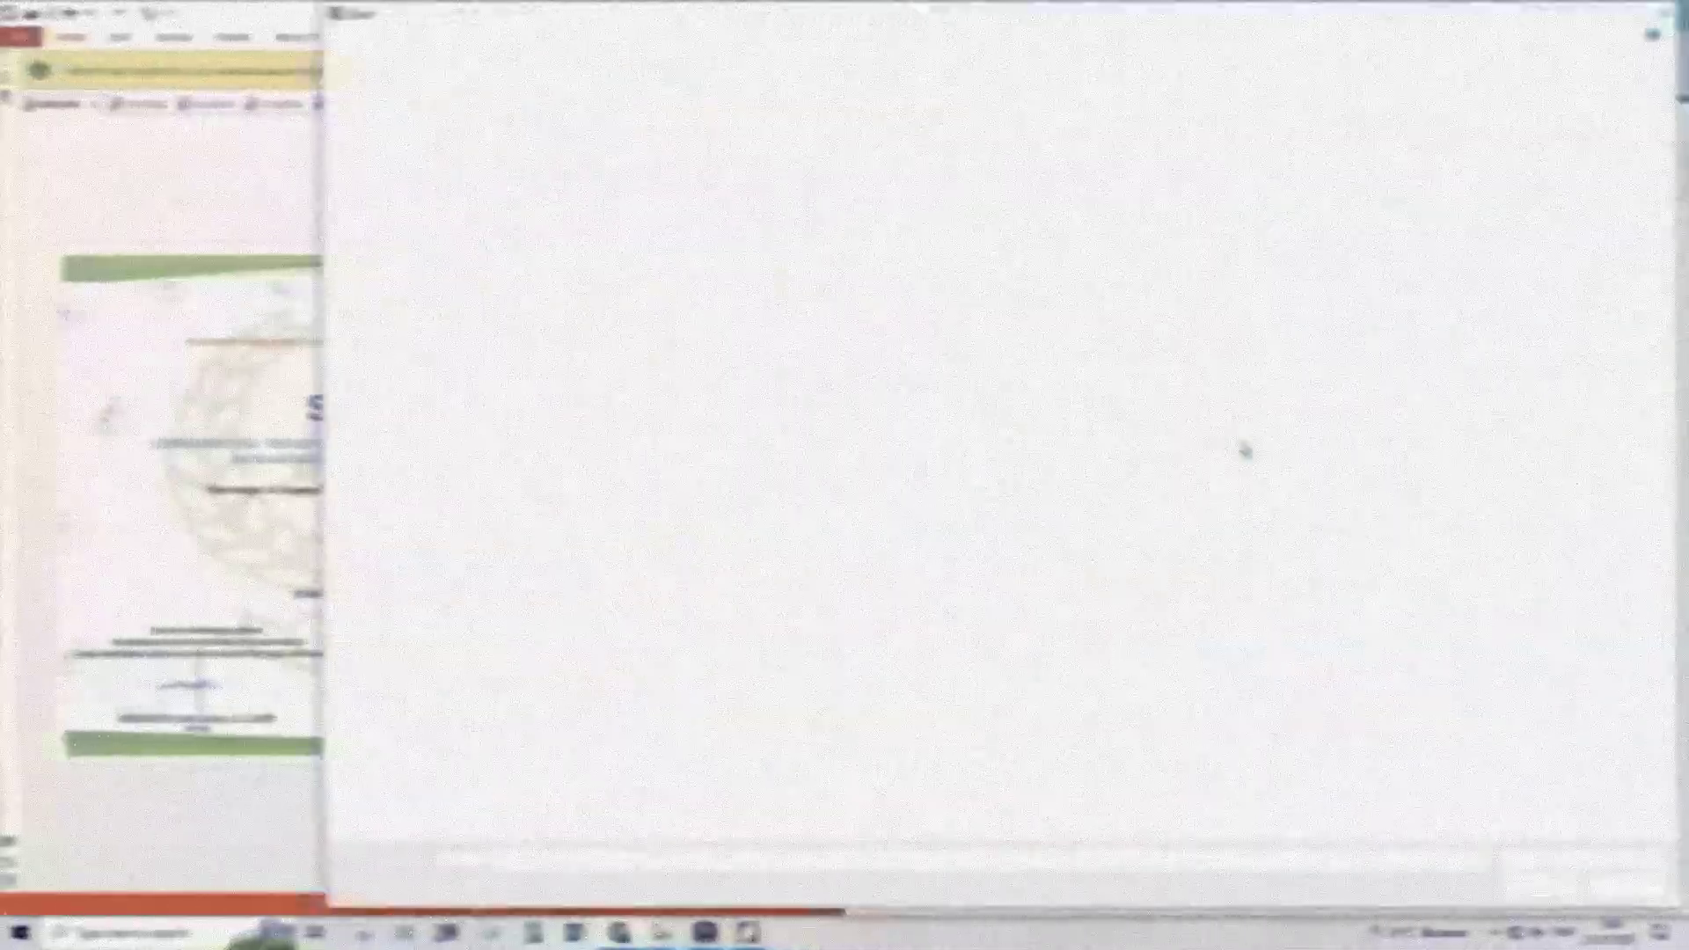
pyautogui.click(919, 146)
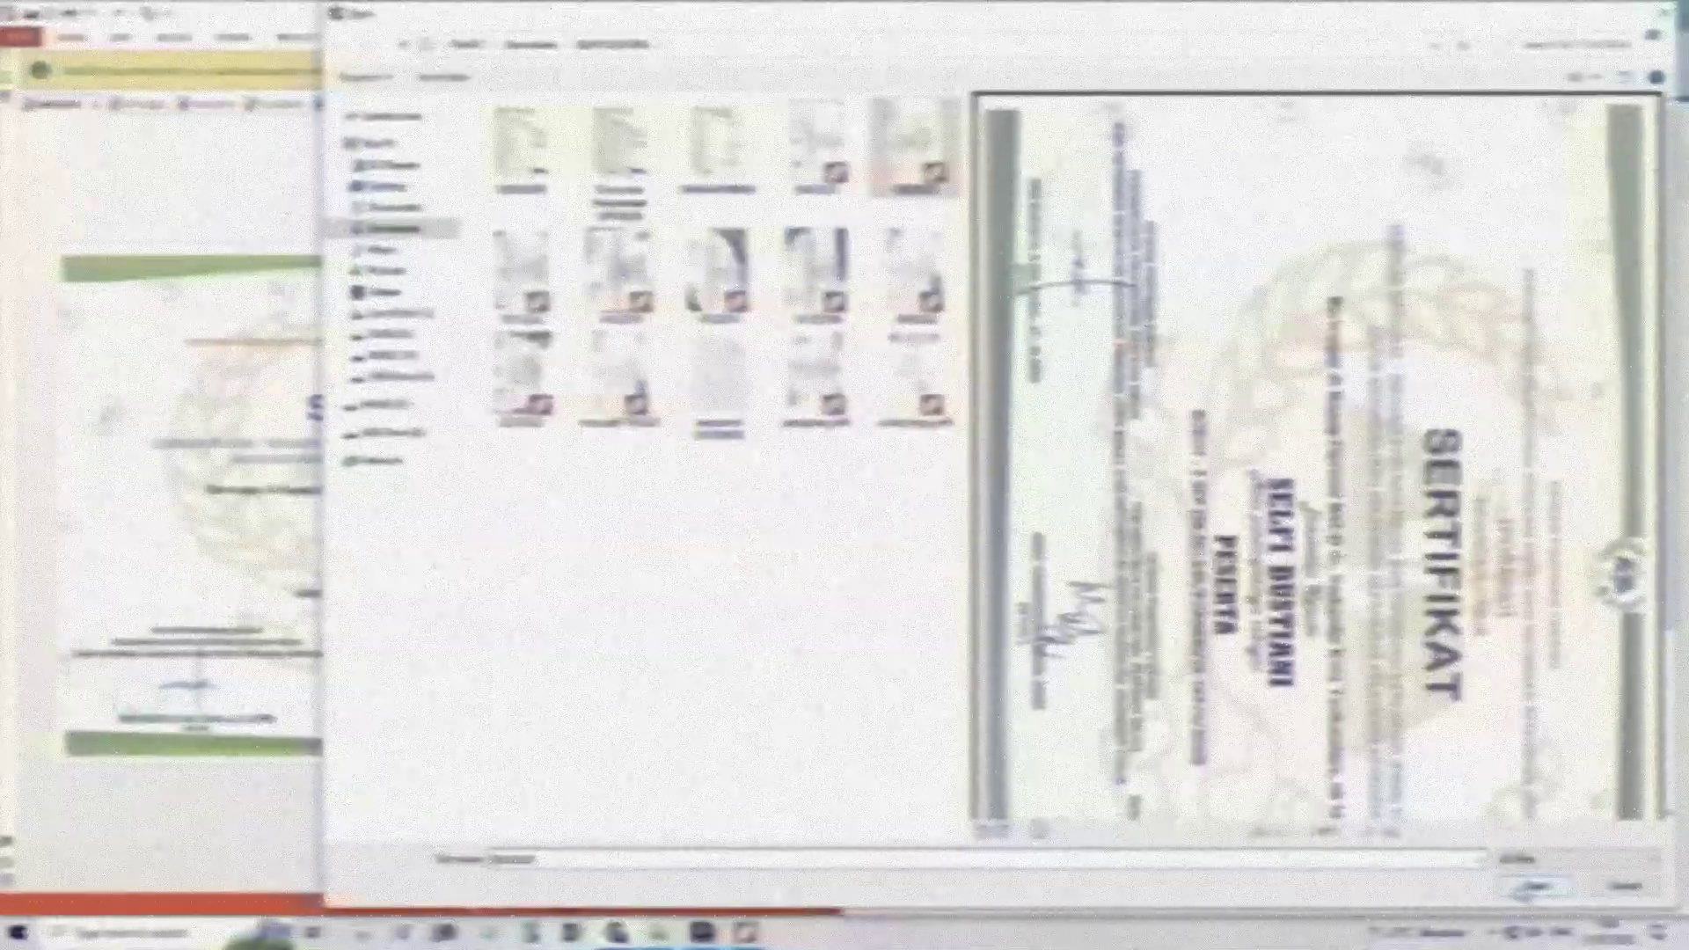
pyautogui.click(1527, 889)
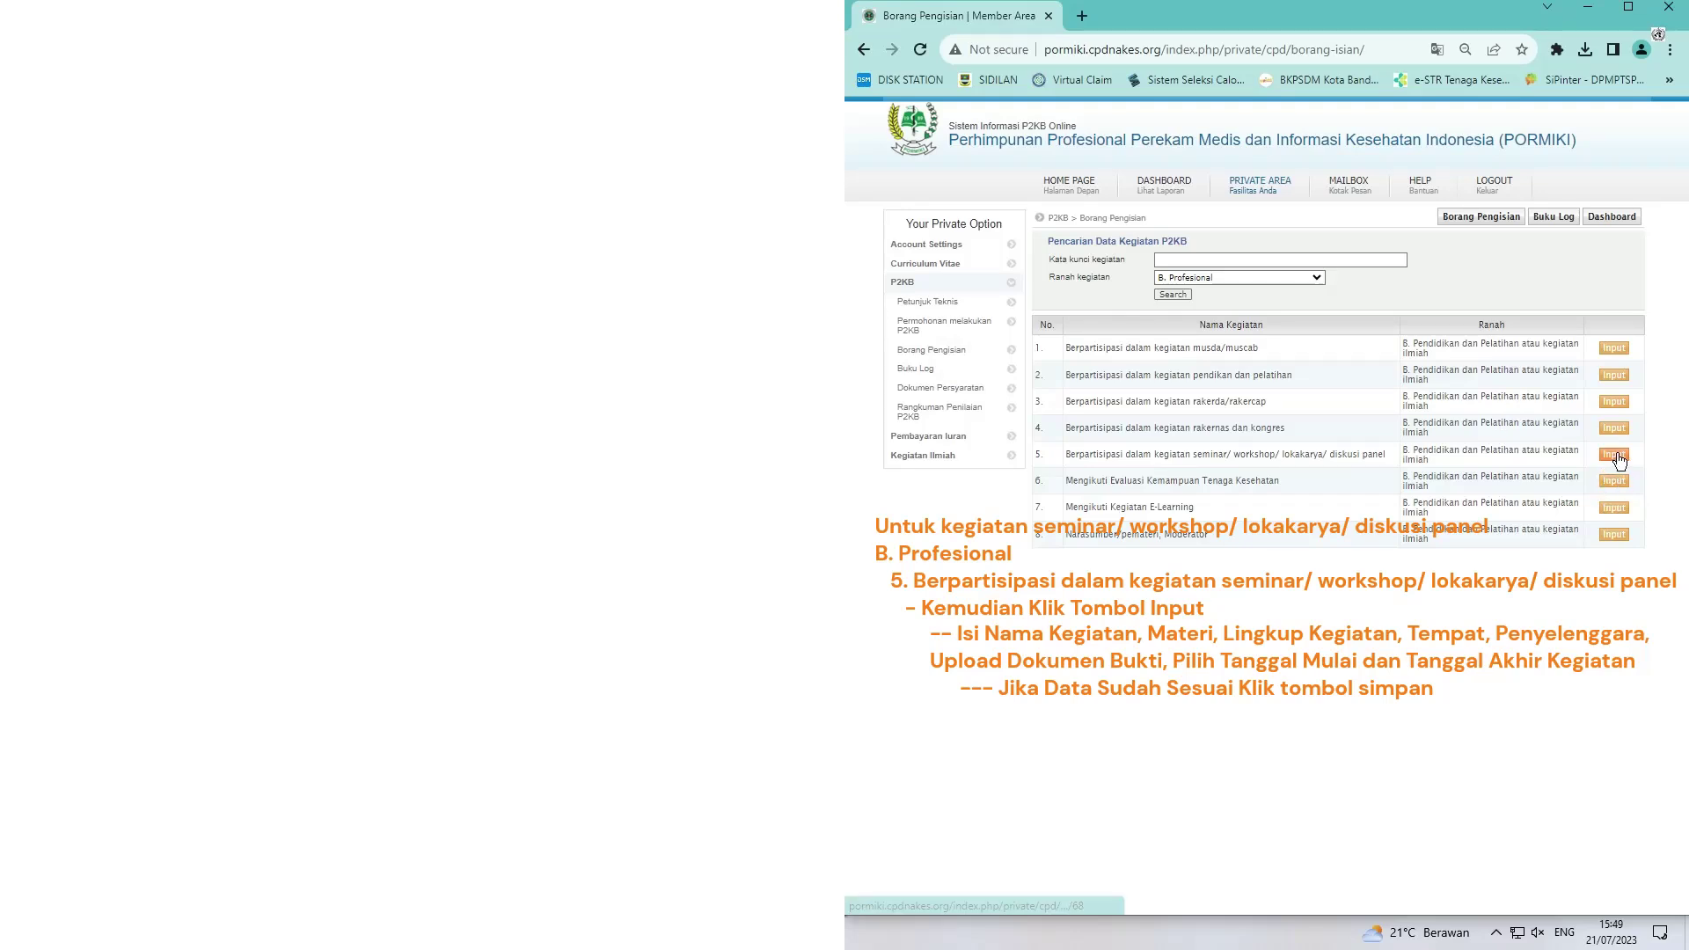
# Open a new seminar form and enter event "Implementasi PMK No. 24 Tahun 2022", place "Platform Zoom Cloud Meeting" and organizer "DPC PORMIKI KAB. BANDUNG BARAT"
pyautogui.click(1616, 454)
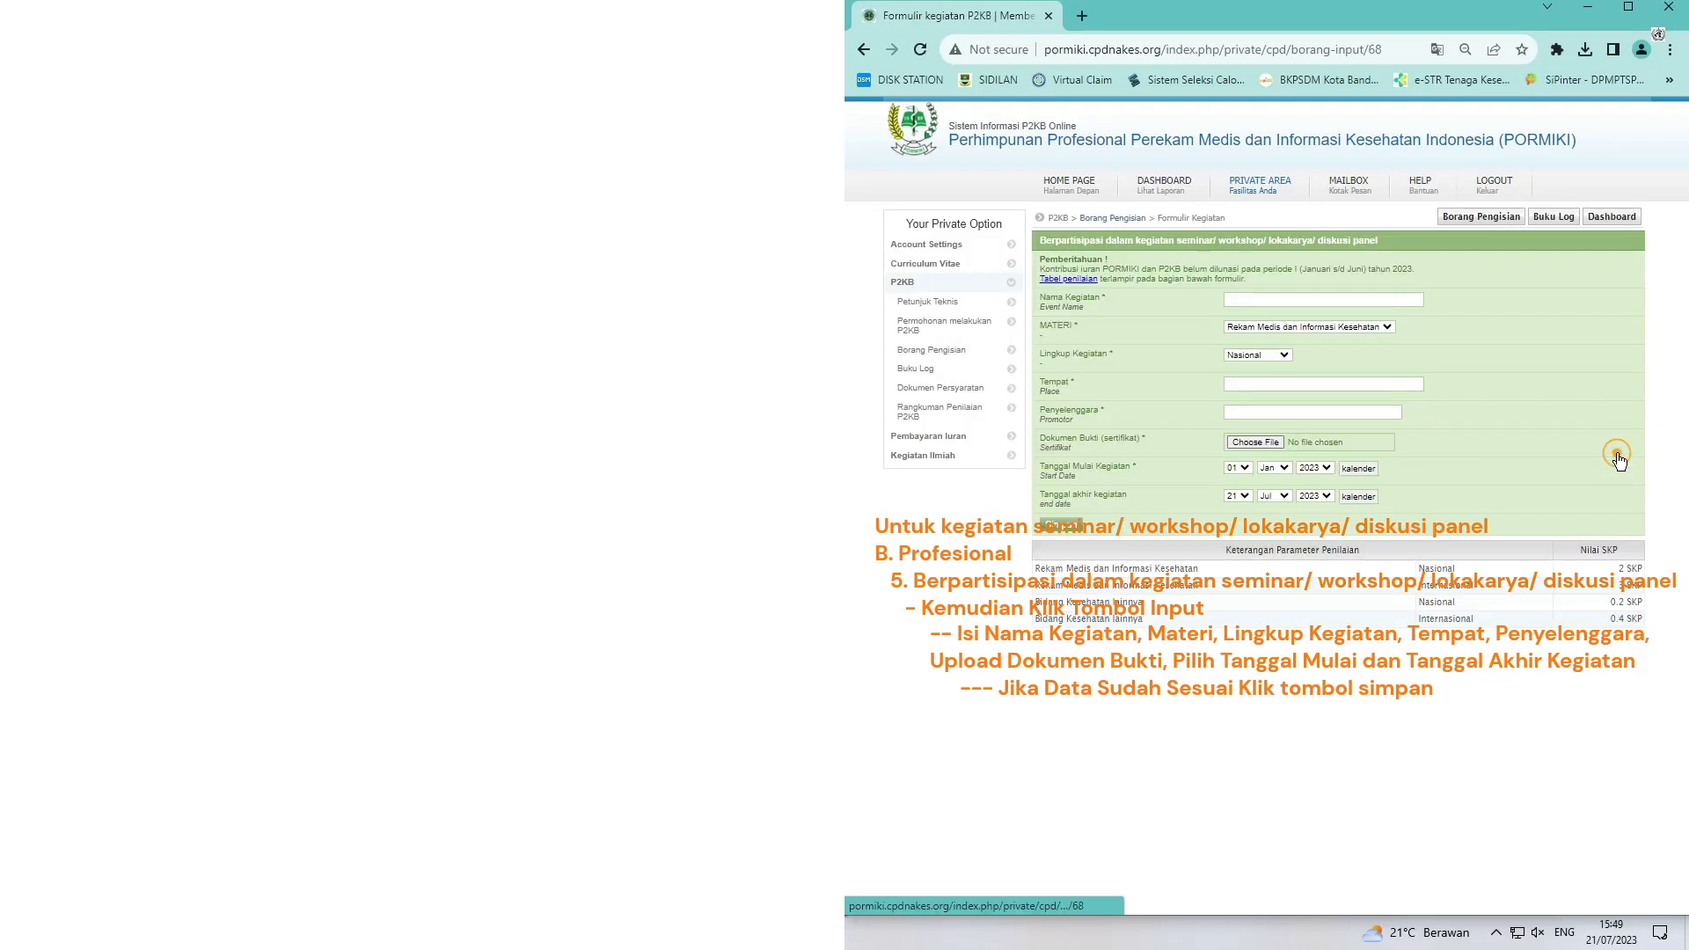
pyautogui.click(1265, 300)
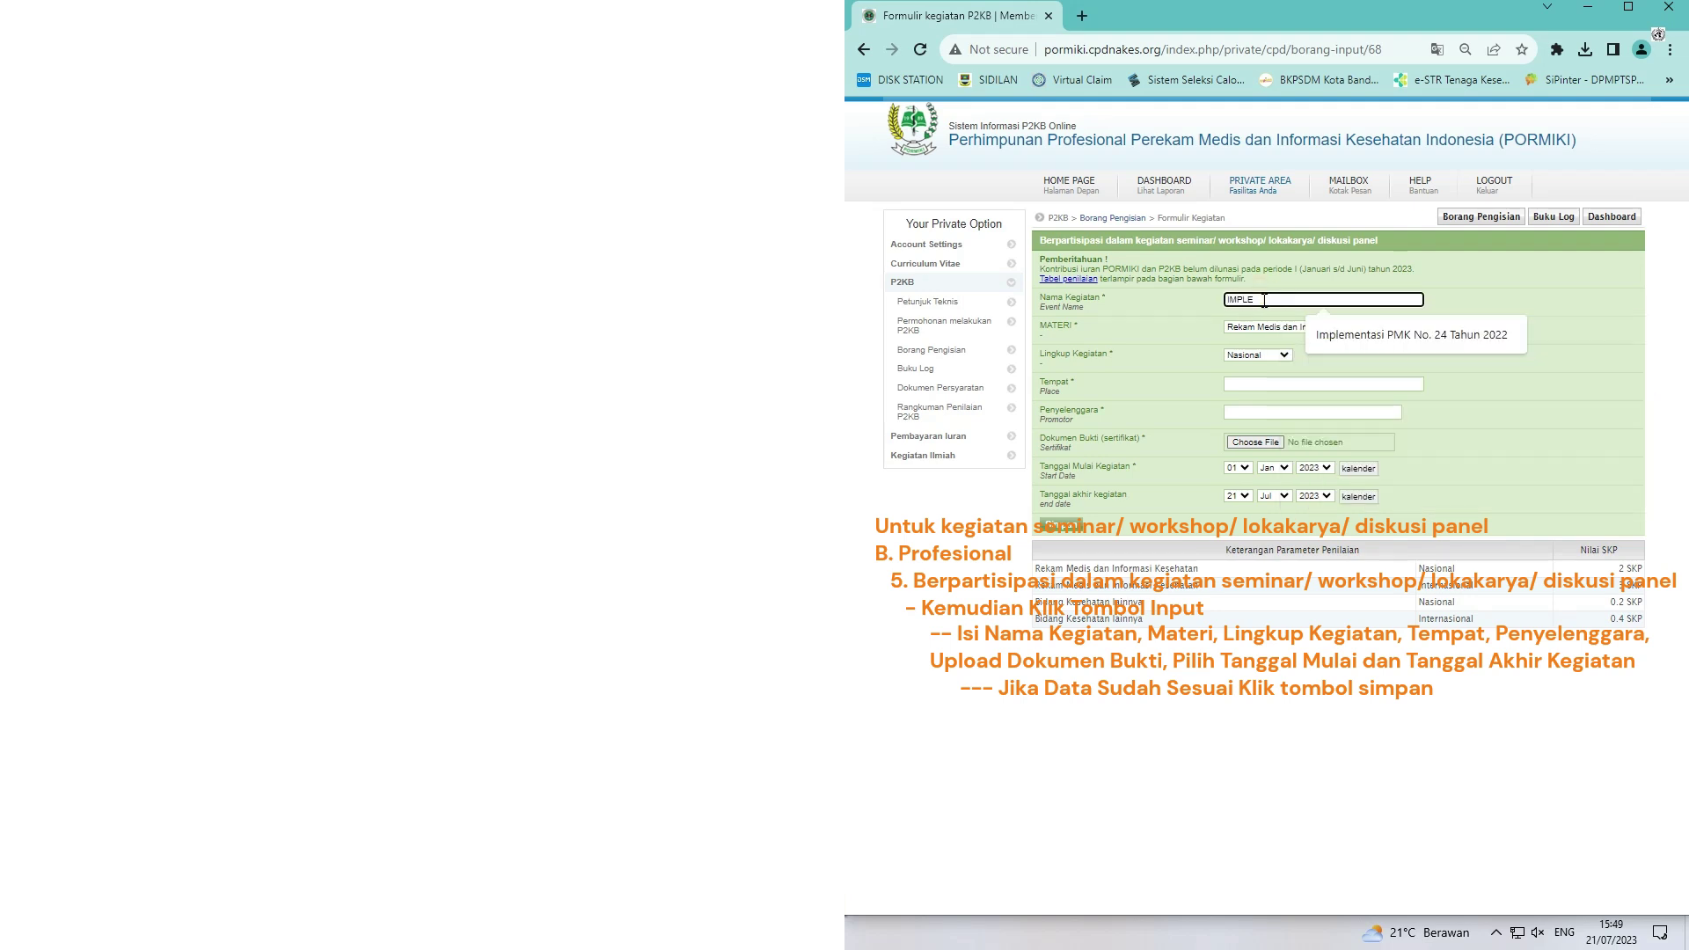
pyautogui.write('IMPLE')
pyautogui.click(1397, 339)
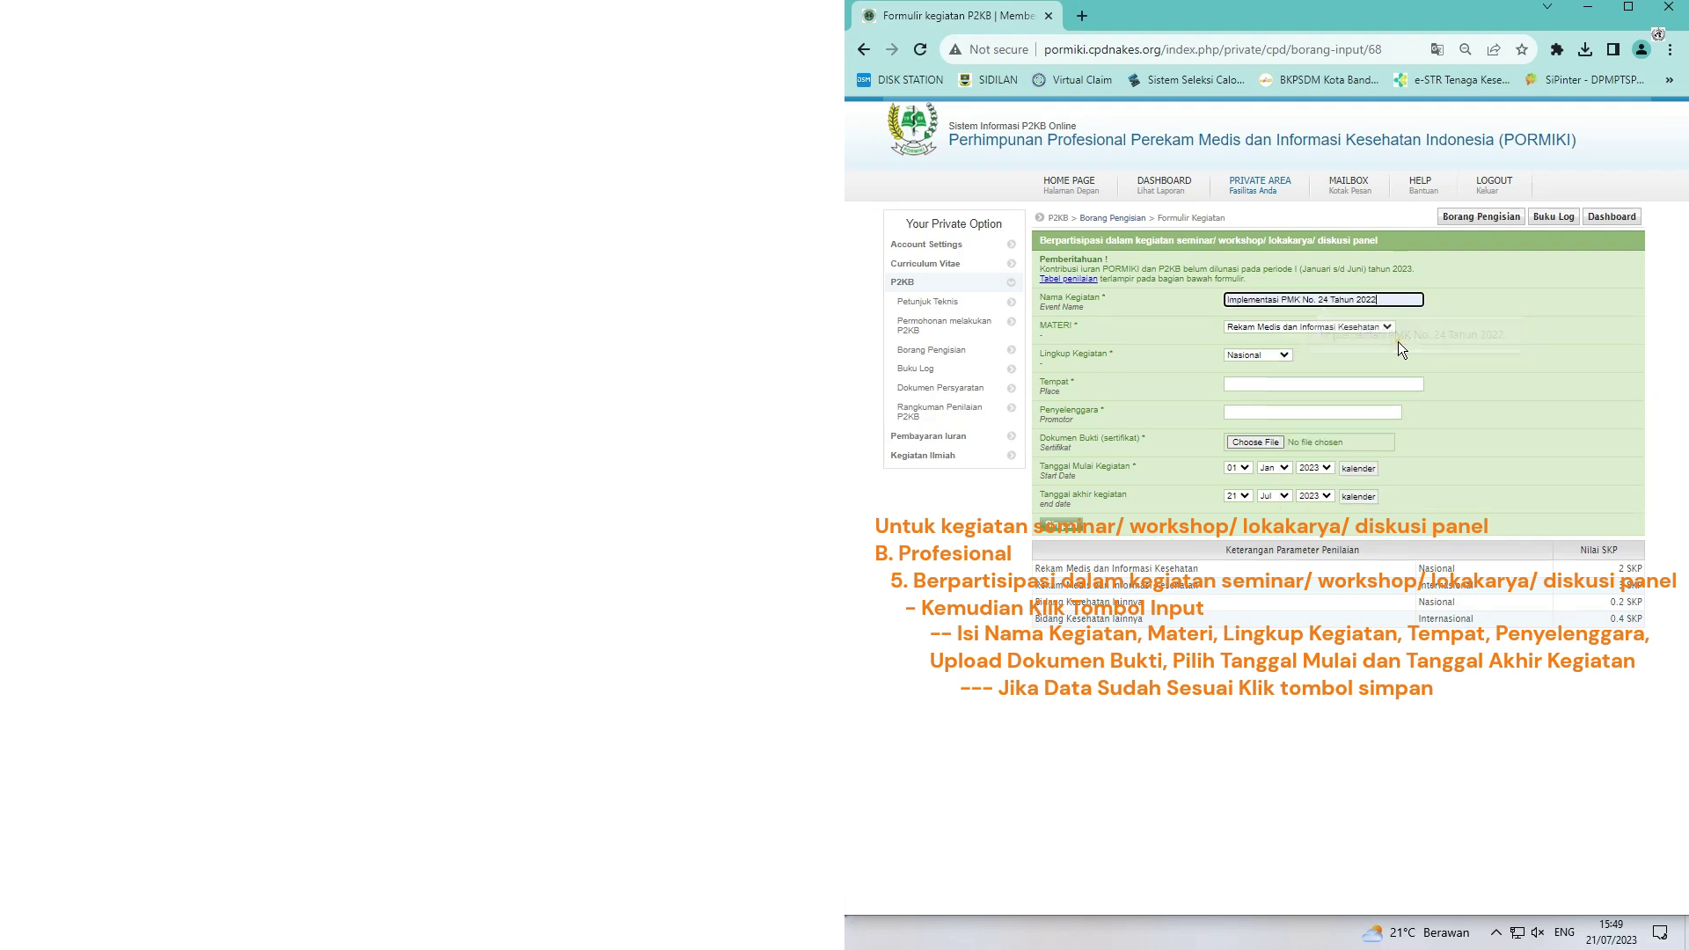
pyautogui.click(1261, 390)
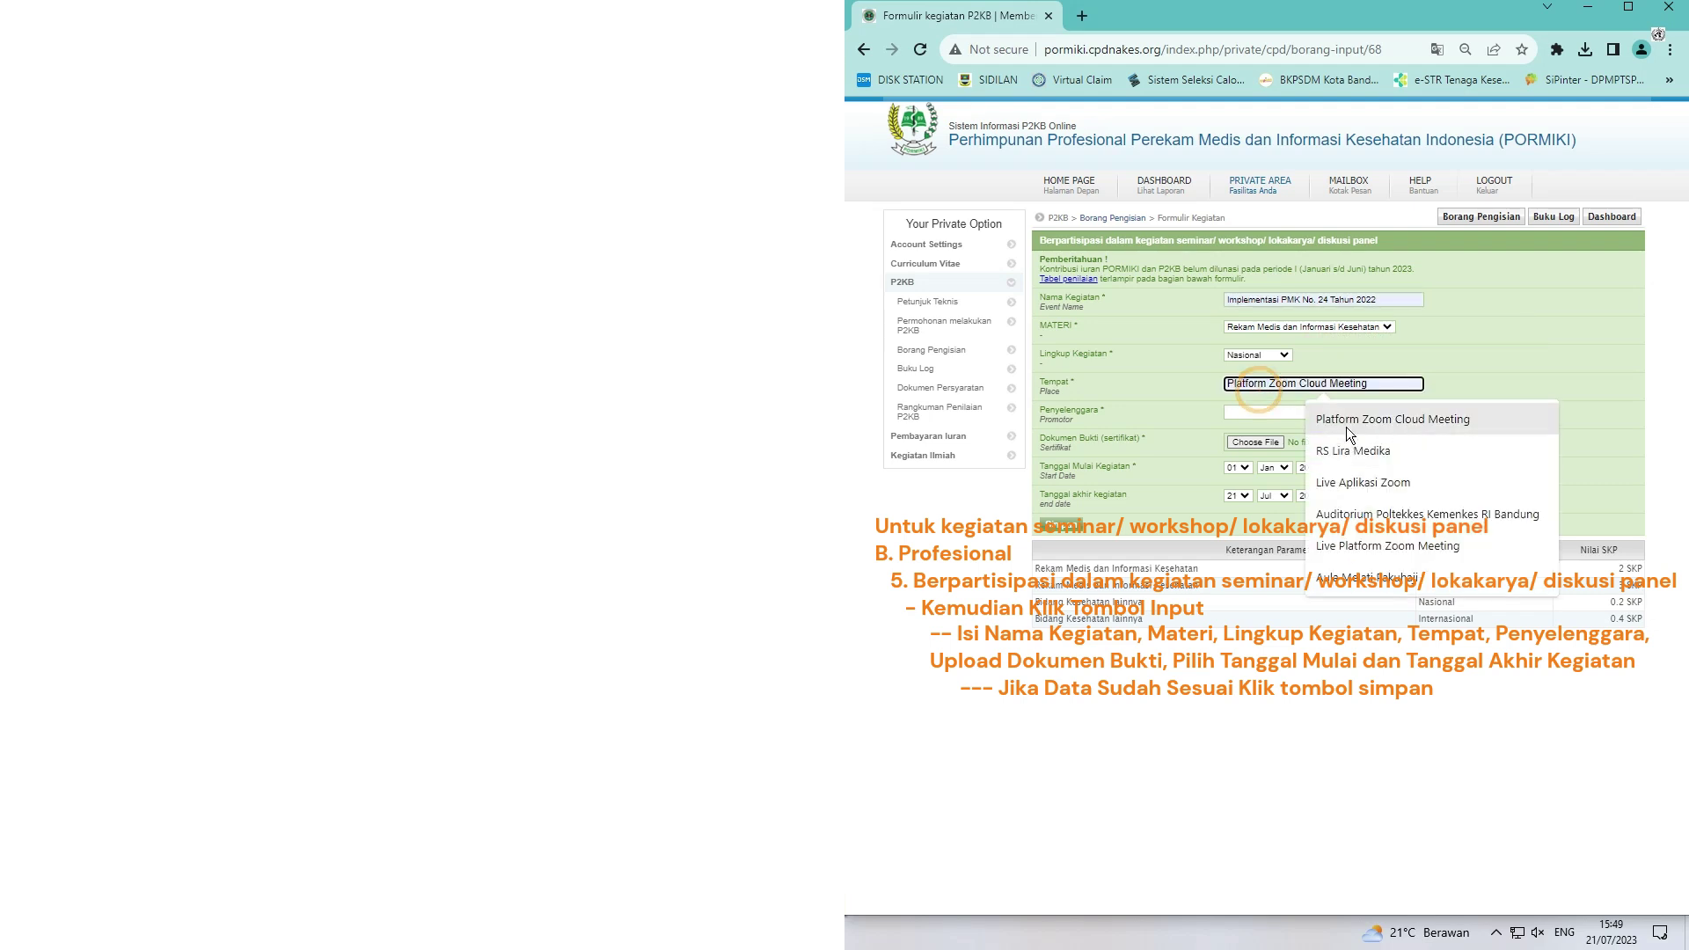
pyautogui.click(1347, 425)
# Set the day and month of the seminar's start date to 13 Nov
pyautogui.click(1250, 467)
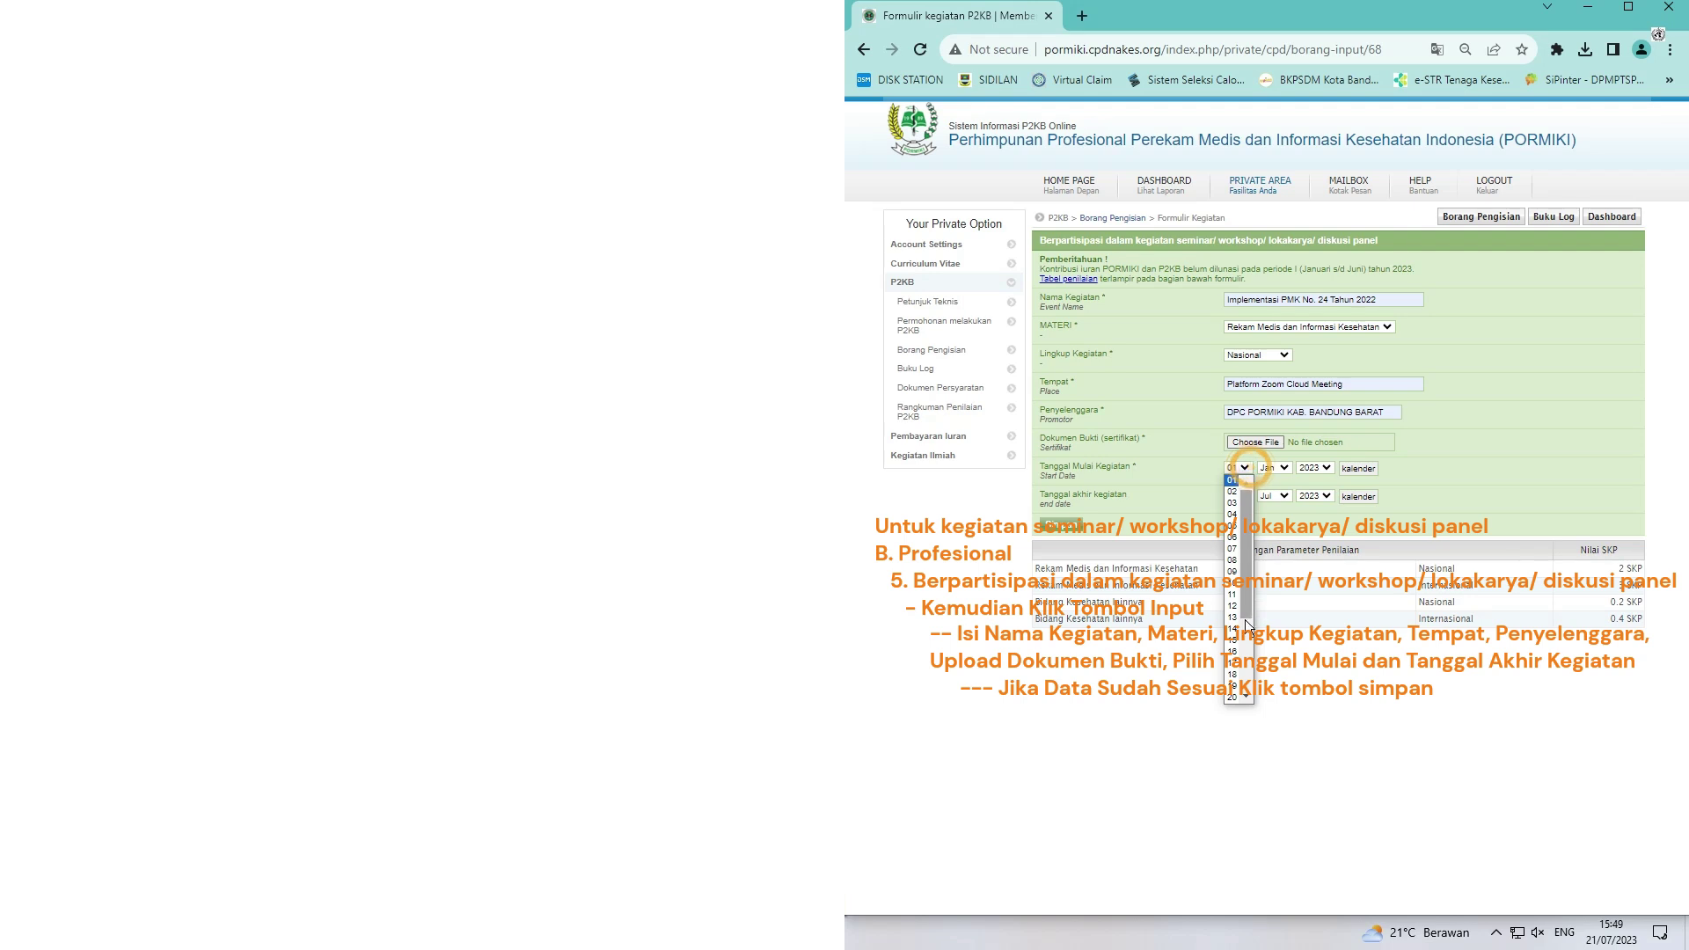
pyautogui.click(1236, 616)
pyautogui.click(1287, 469)
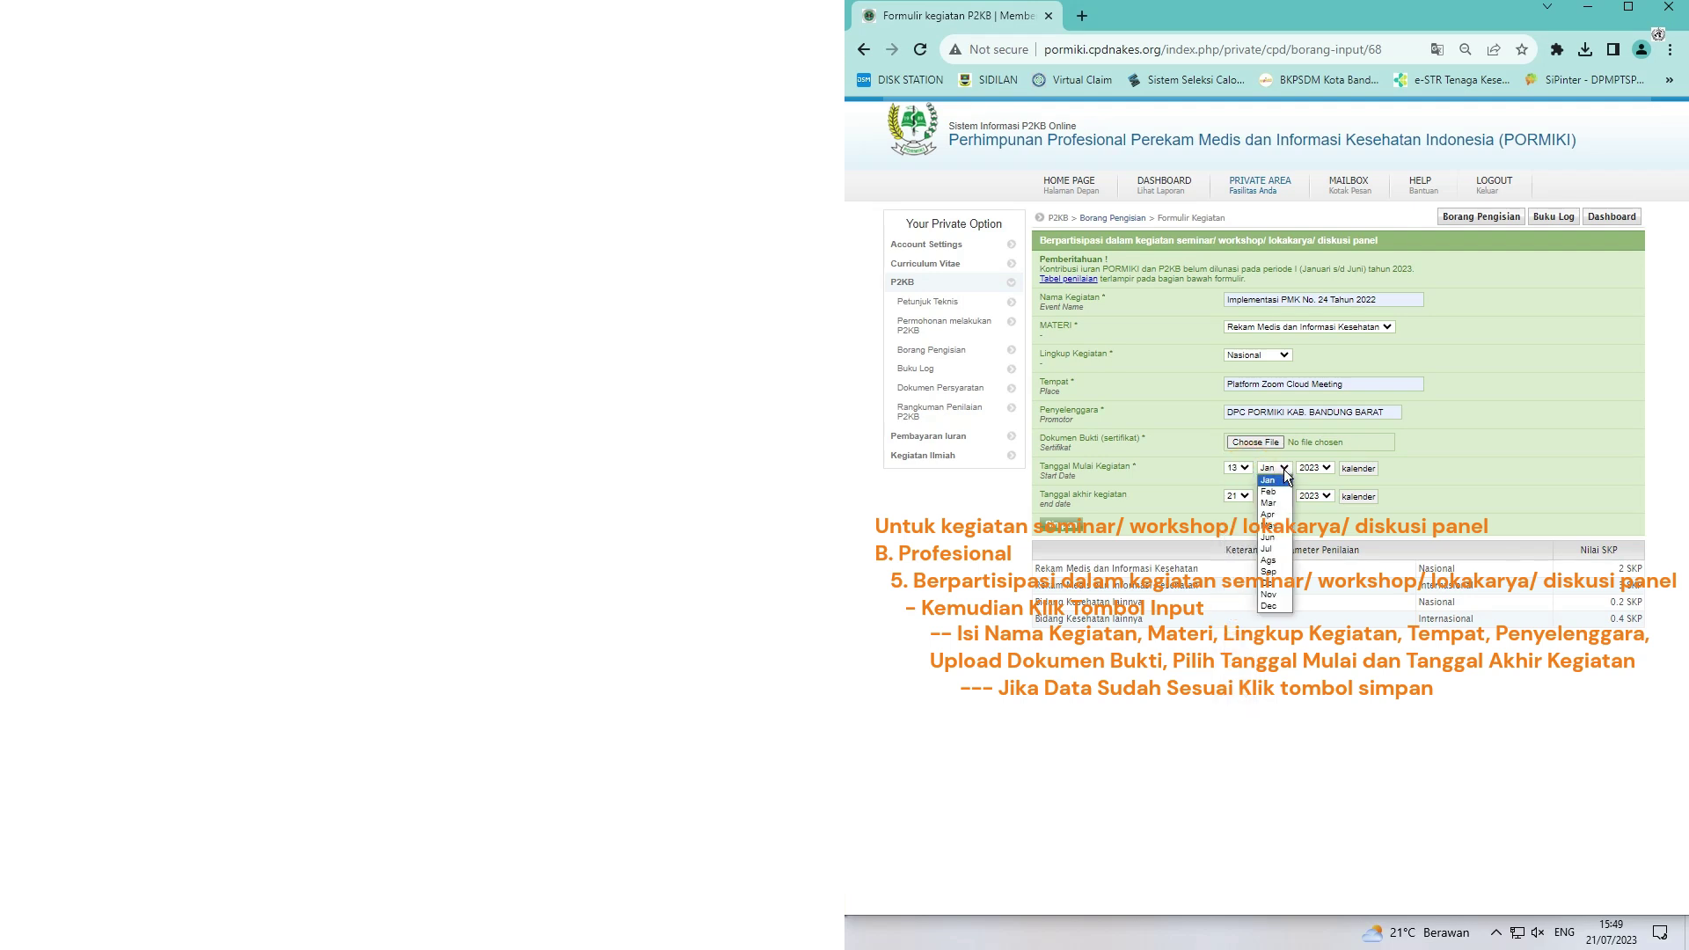
pyautogui.click(1280, 593)
# Set the day and month of the seminar's end date to 13 Nov
pyautogui.click(1244, 496)
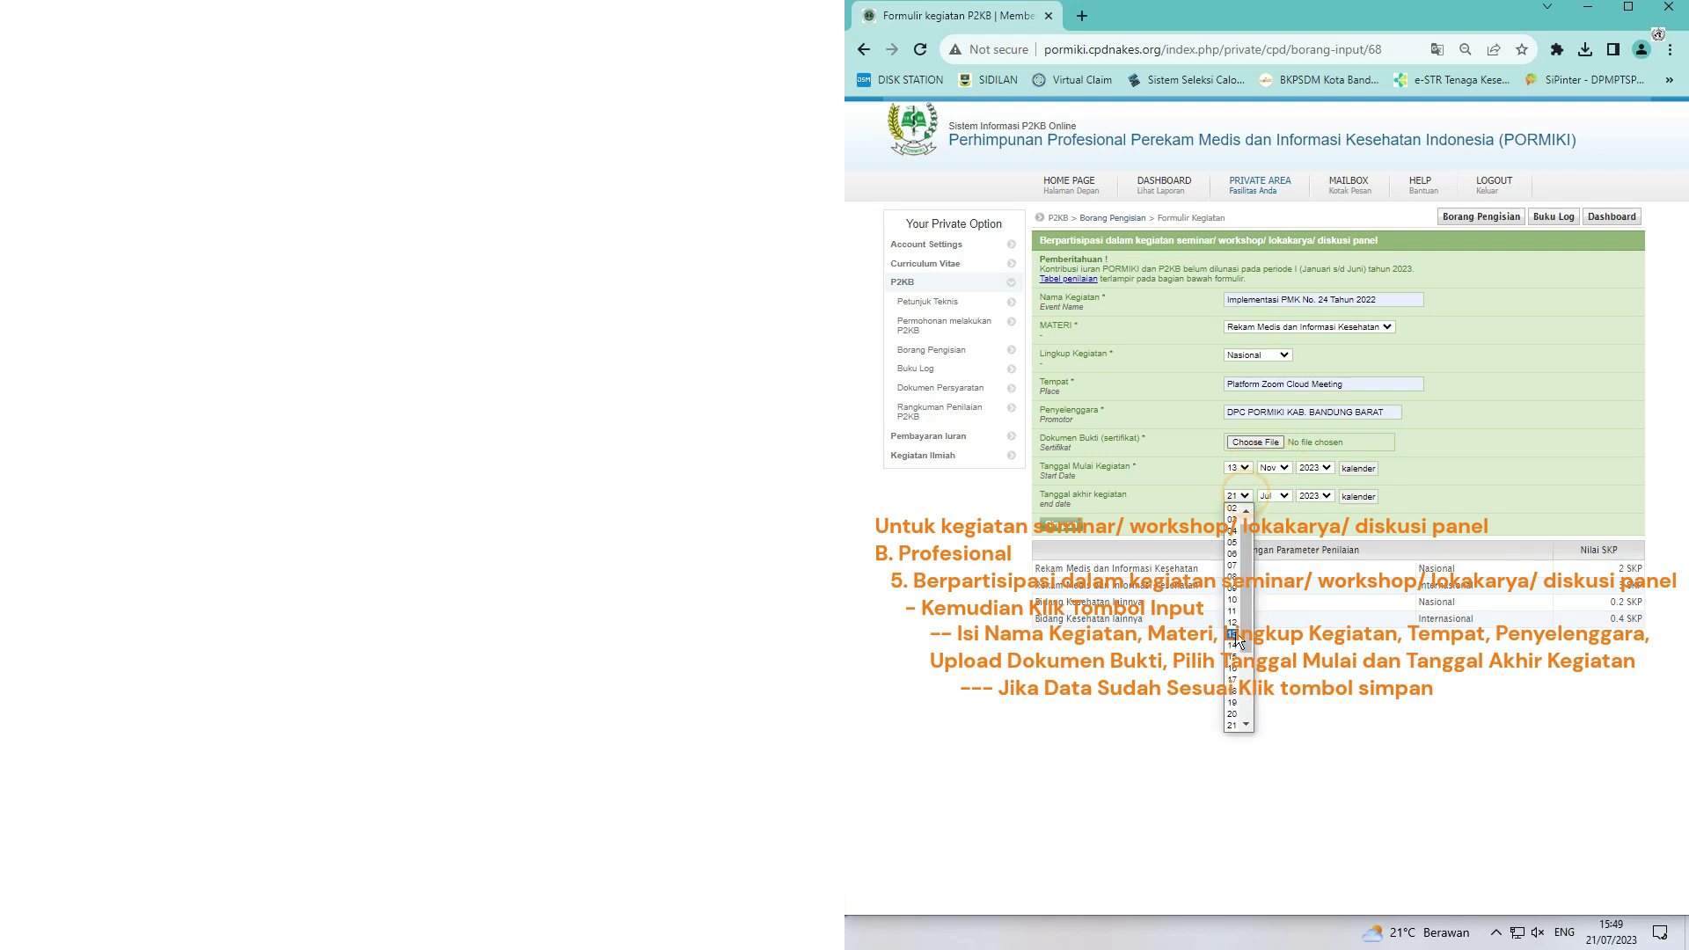
pyautogui.click(1233, 633)
pyautogui.click(1288, 496)
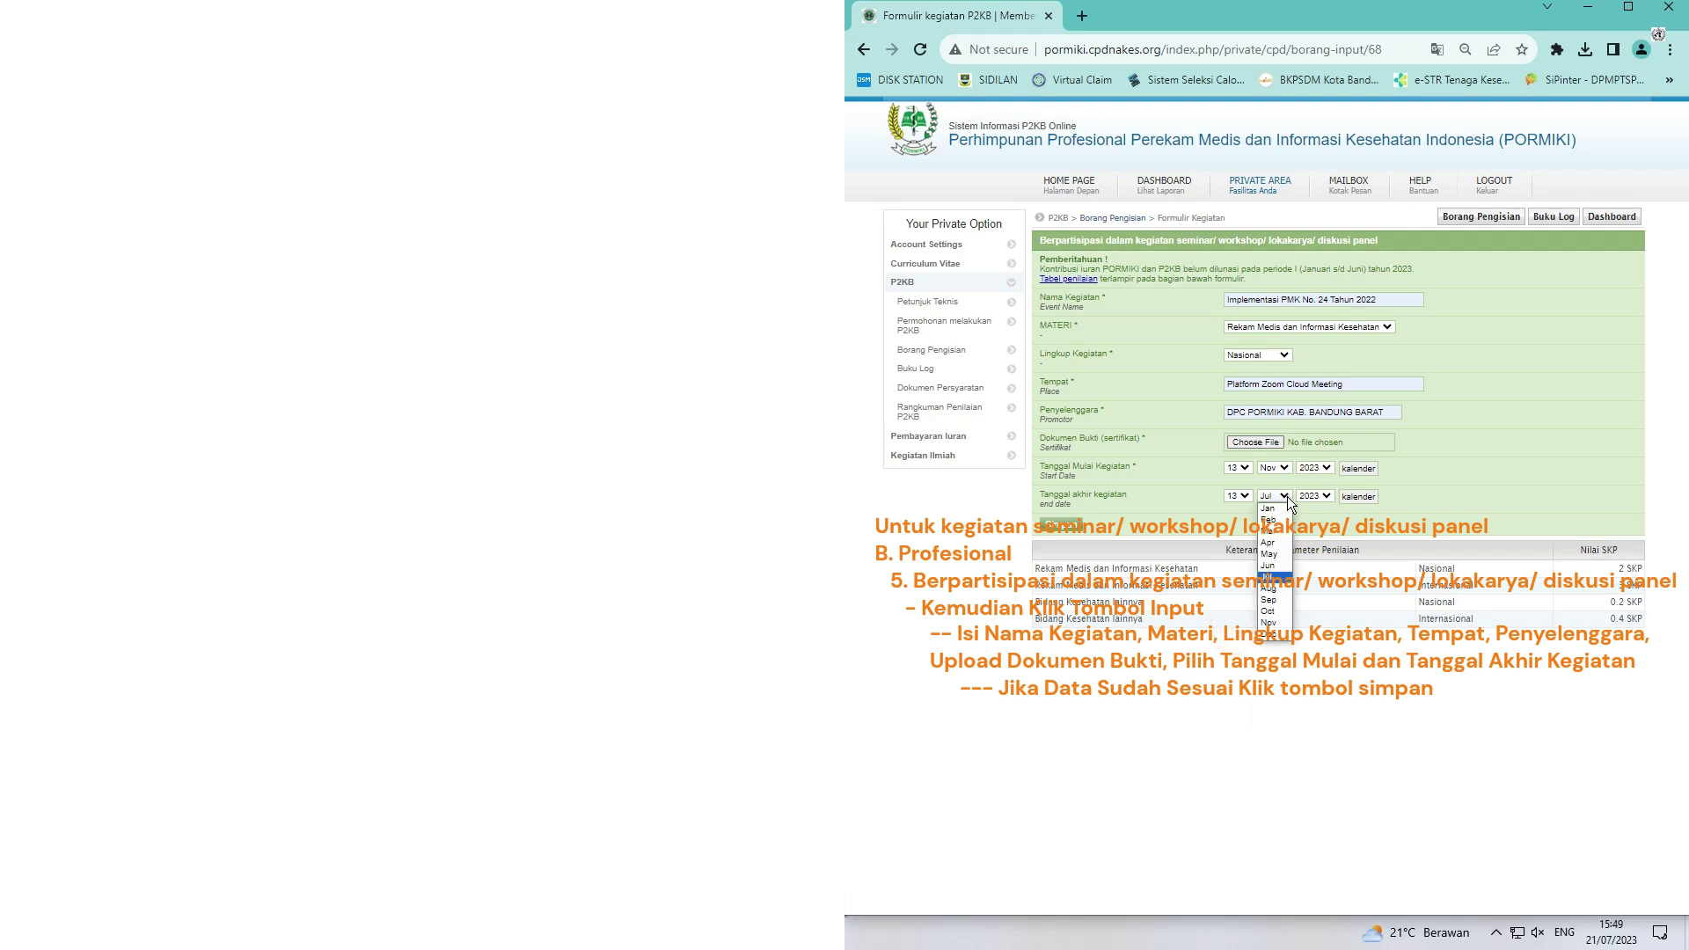
pyautogui.click(1276, 624)
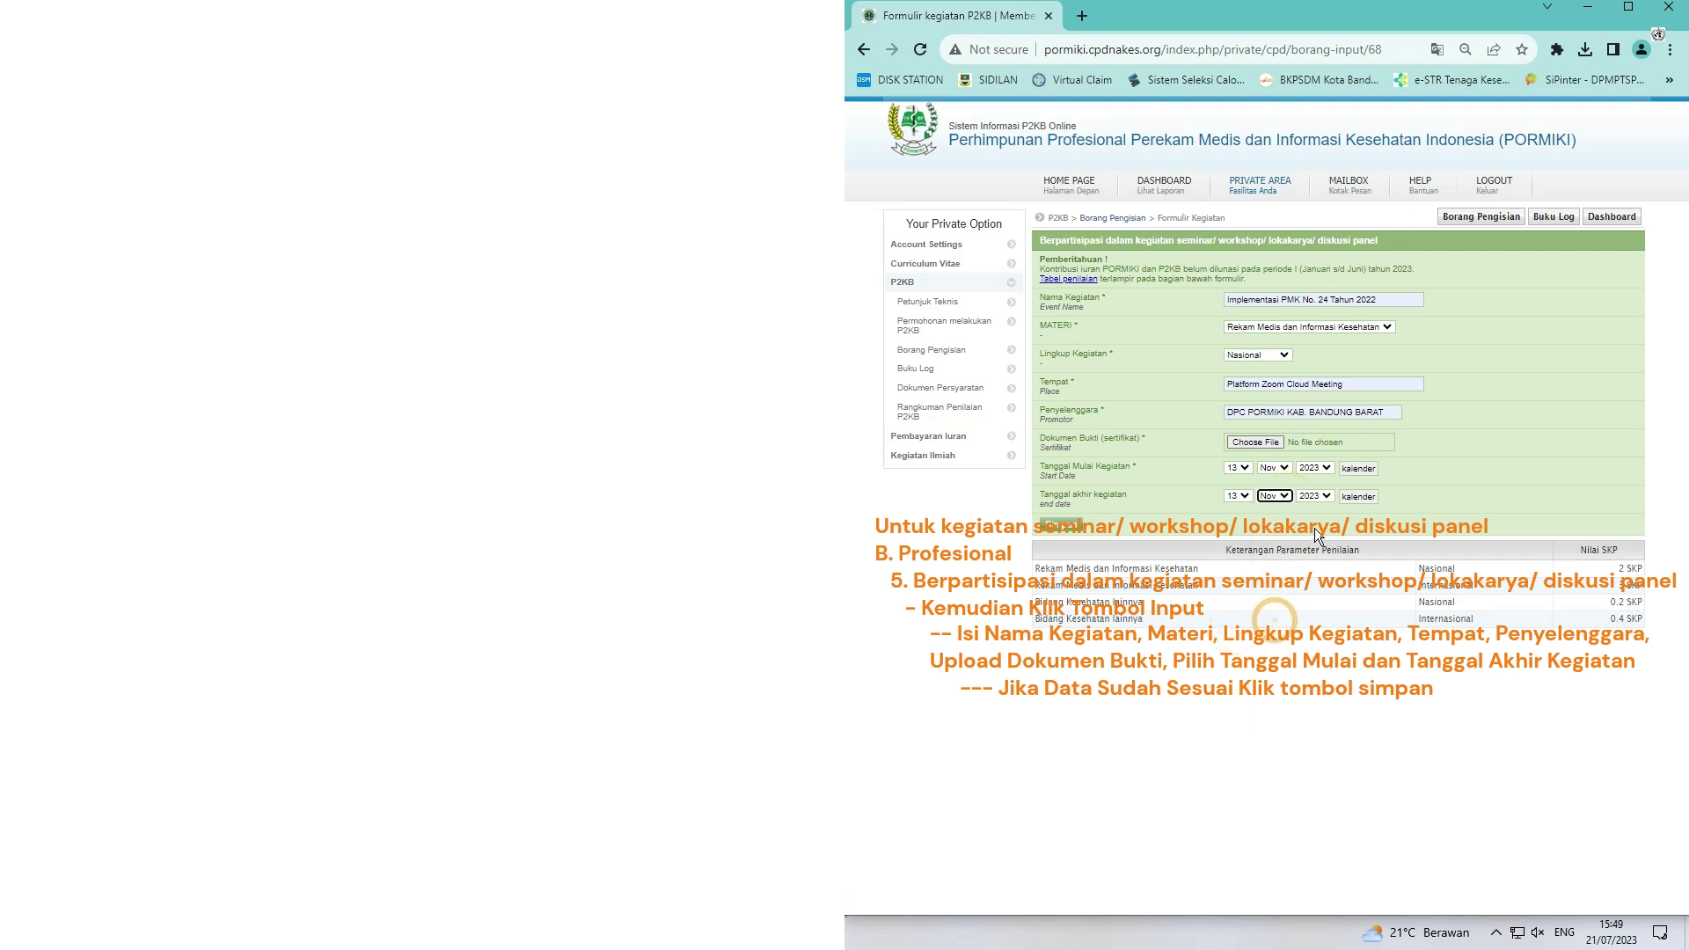
# Set the year of both the start date and the end date to 2022
pyautogui.click(1327, 469)
pyautogui.click(1313, 584)
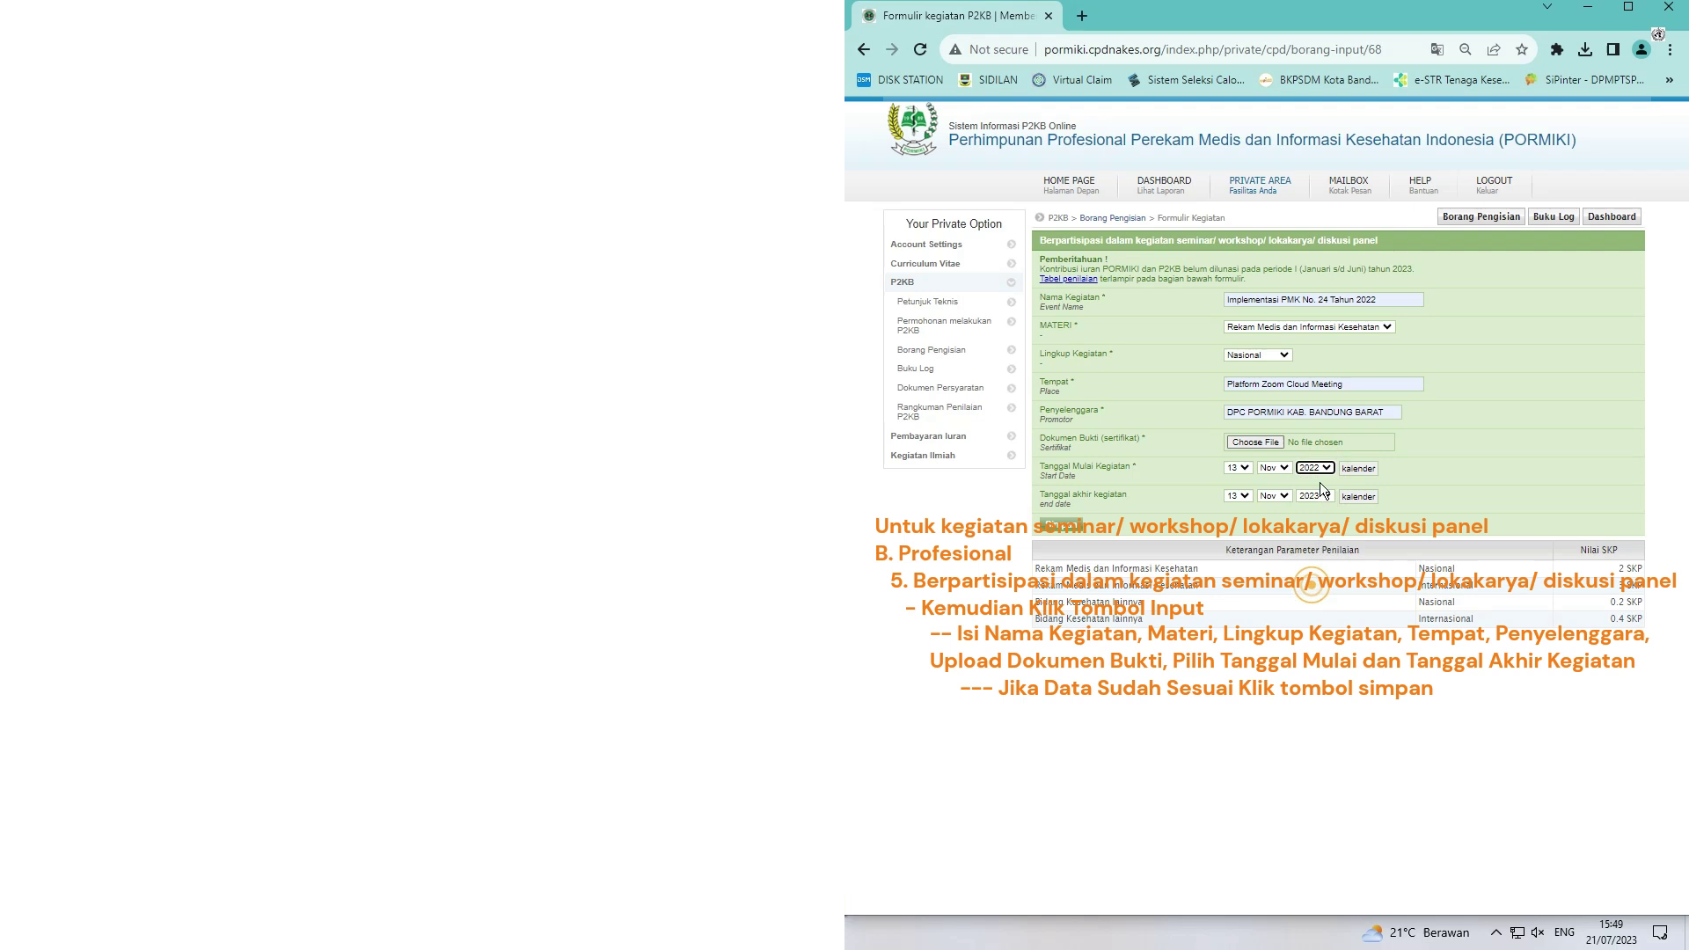
pyautogui.click(1315, 496)
pyautogui.click(1314, 625)
pyautogui.click(1315, 495)
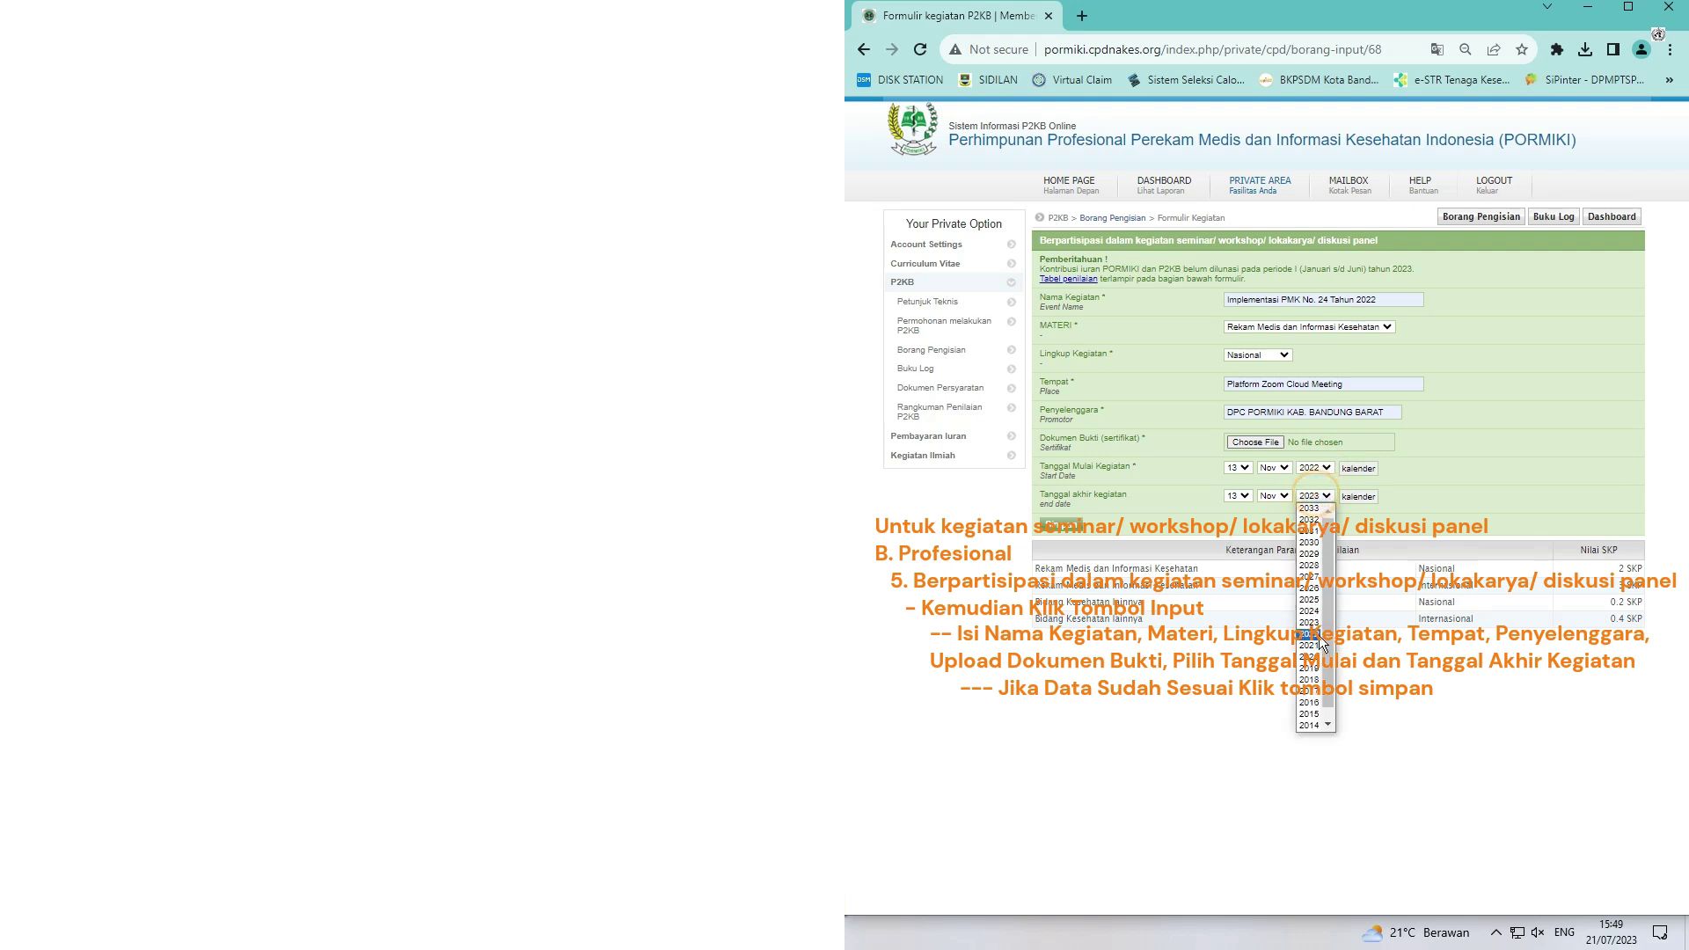
pyautogui.click(1317, 634)
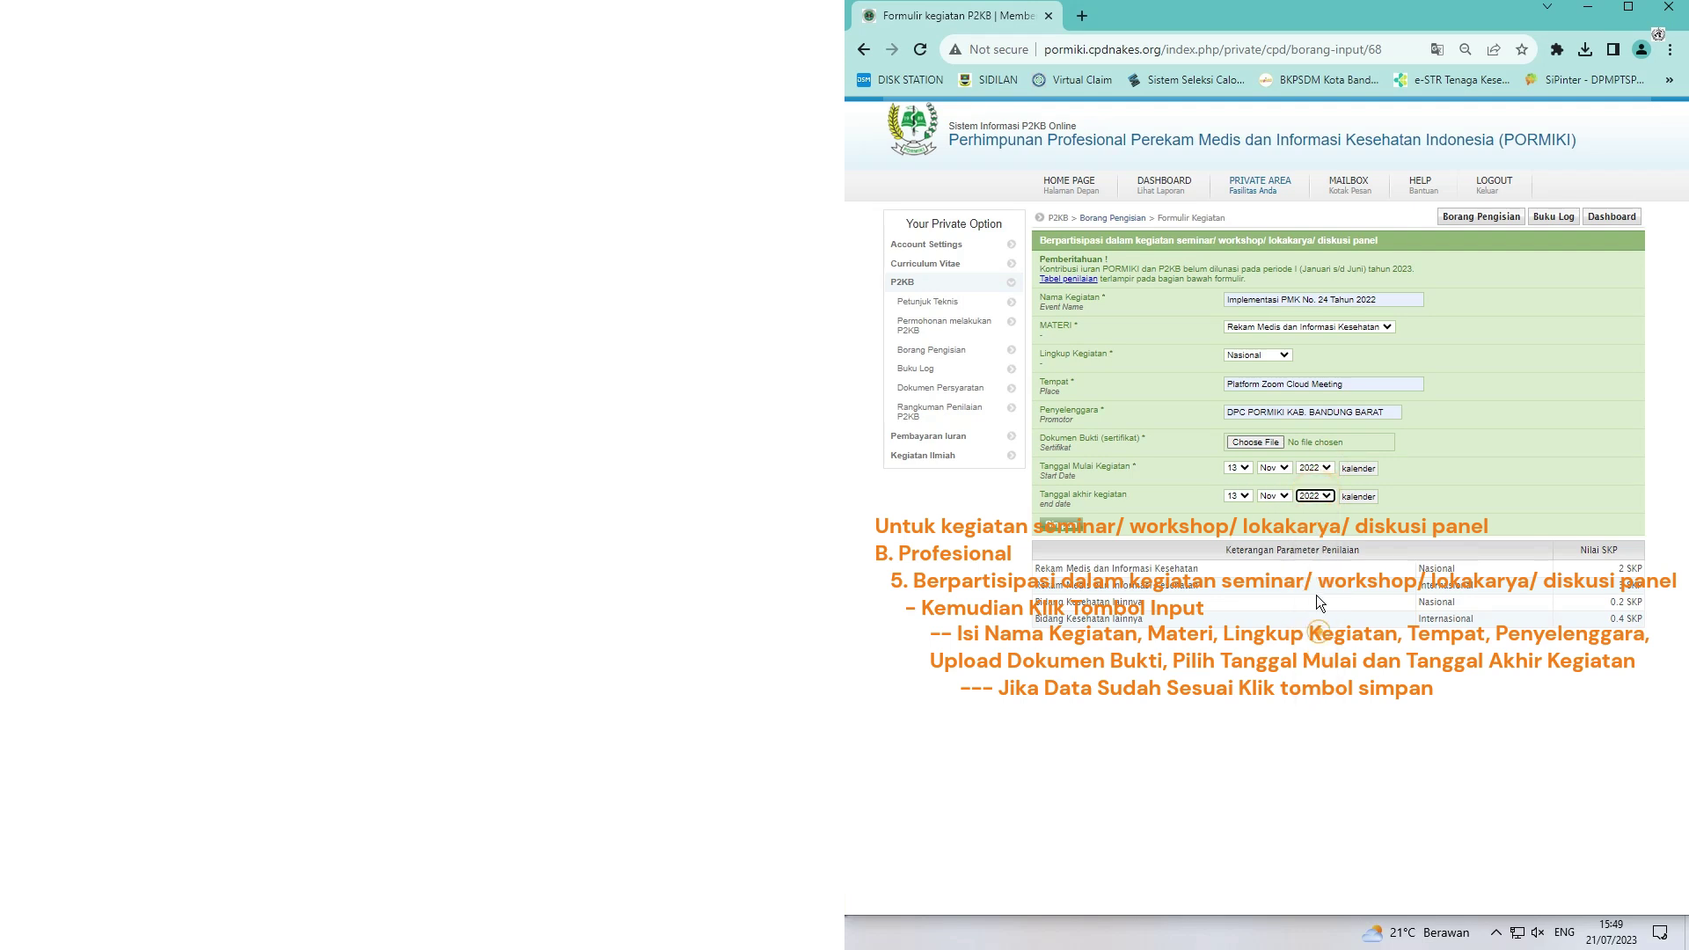
# Attach the certificate file 13112022.pdf as the supporting document and save the seminar entry
pyautogui.click(1253, 443)
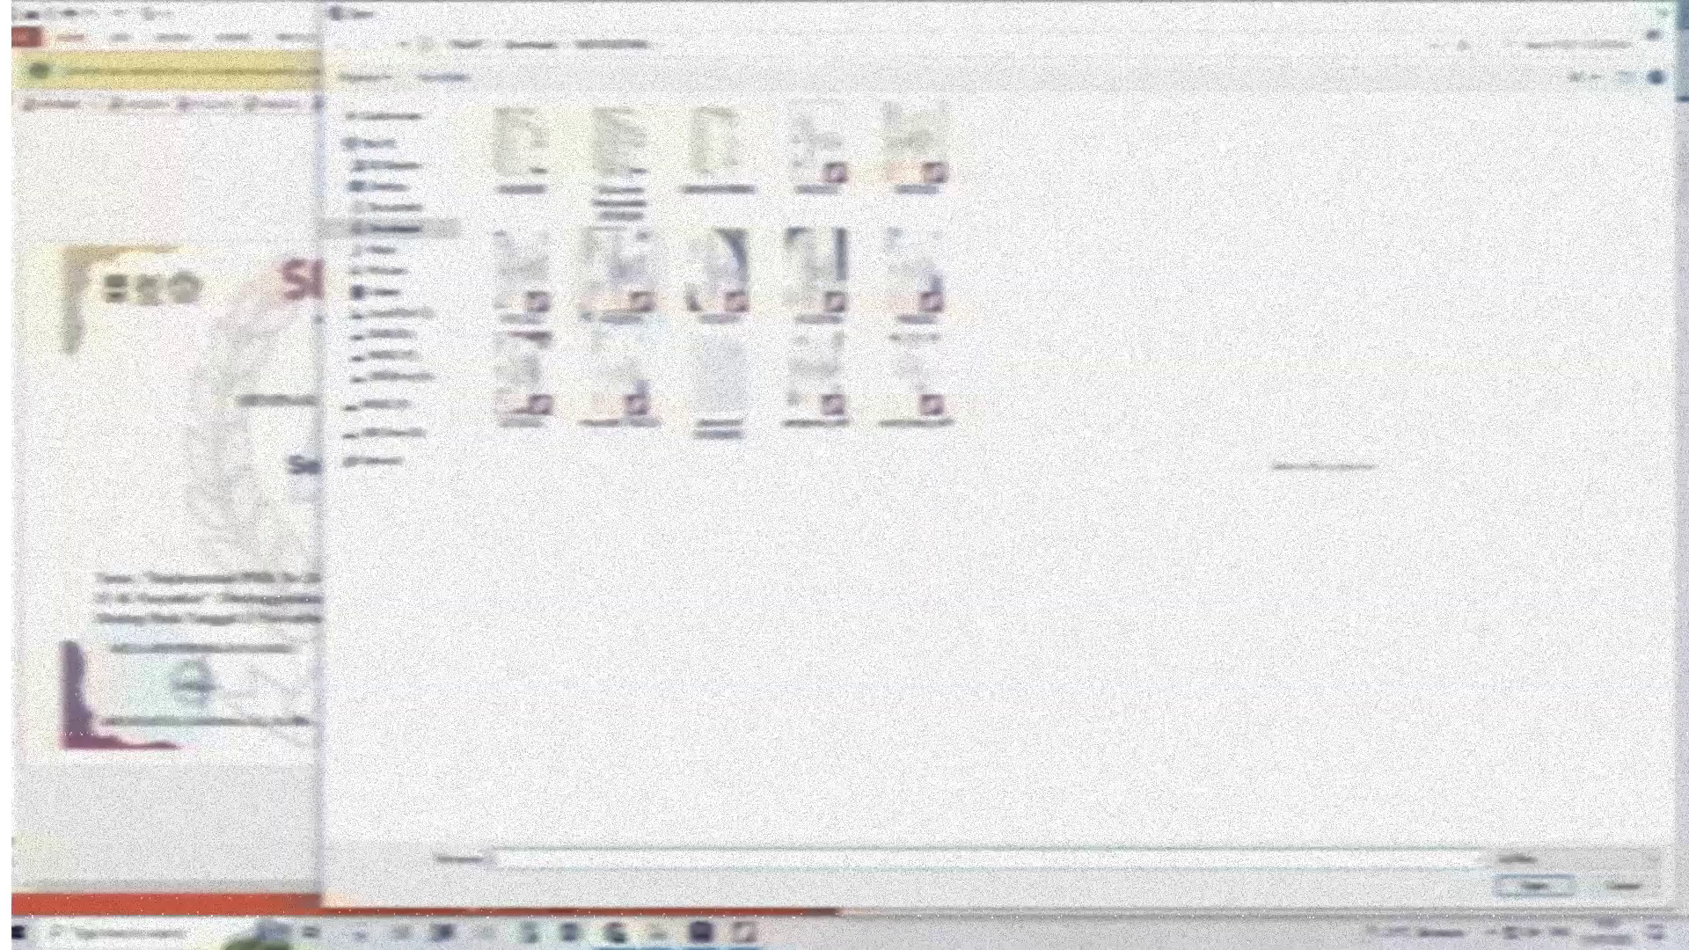
pyautogui.click(526, 276)
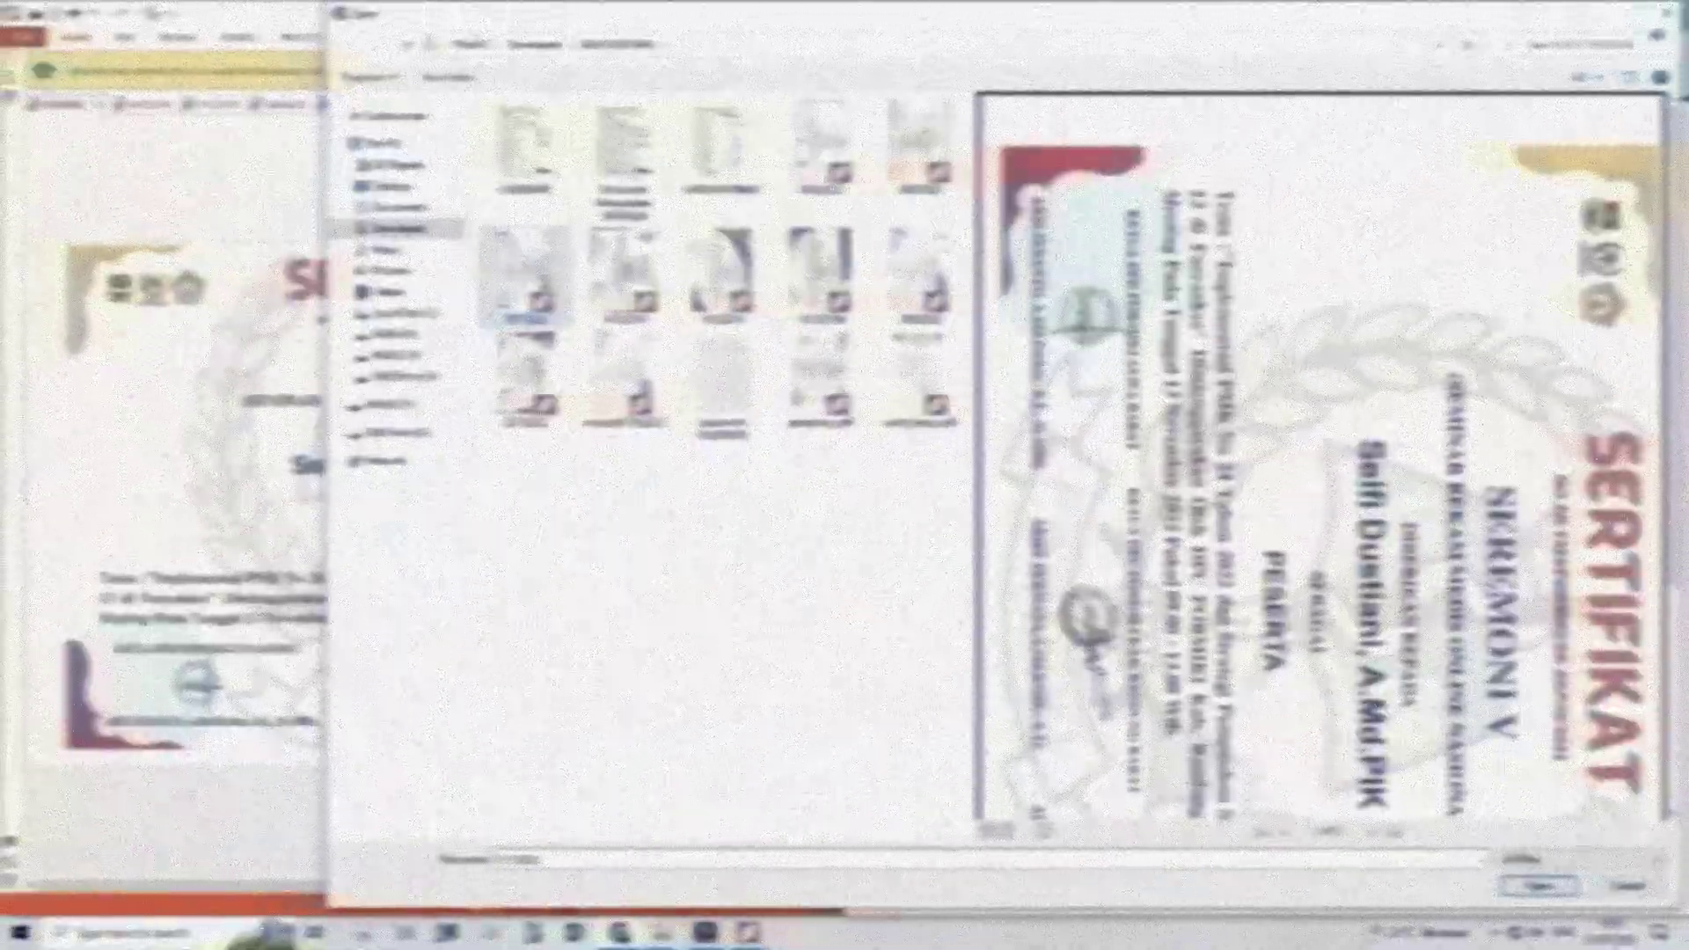
pyautogui.click(1536, 886)
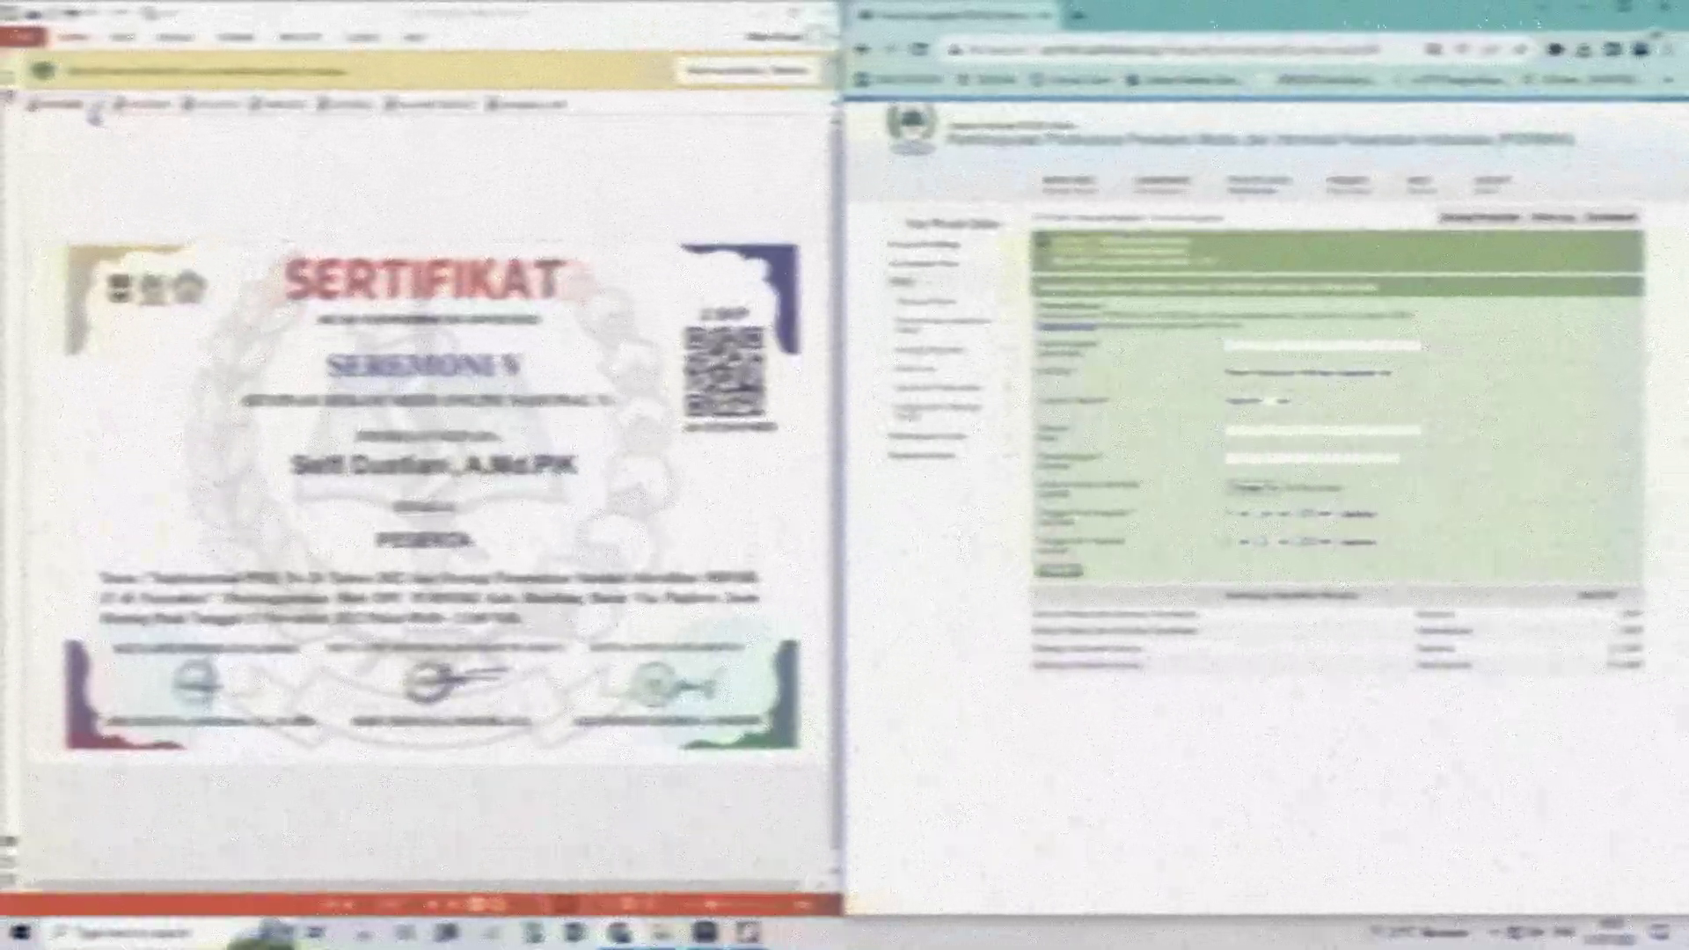
# Bring up the ICD-10 coding seminar certificate and enter its event name, place "Platform Zoom Cloud Meeting" and organizer "DPC PORMIKI PURWASUKA"
pyautogui.click(95, 107)
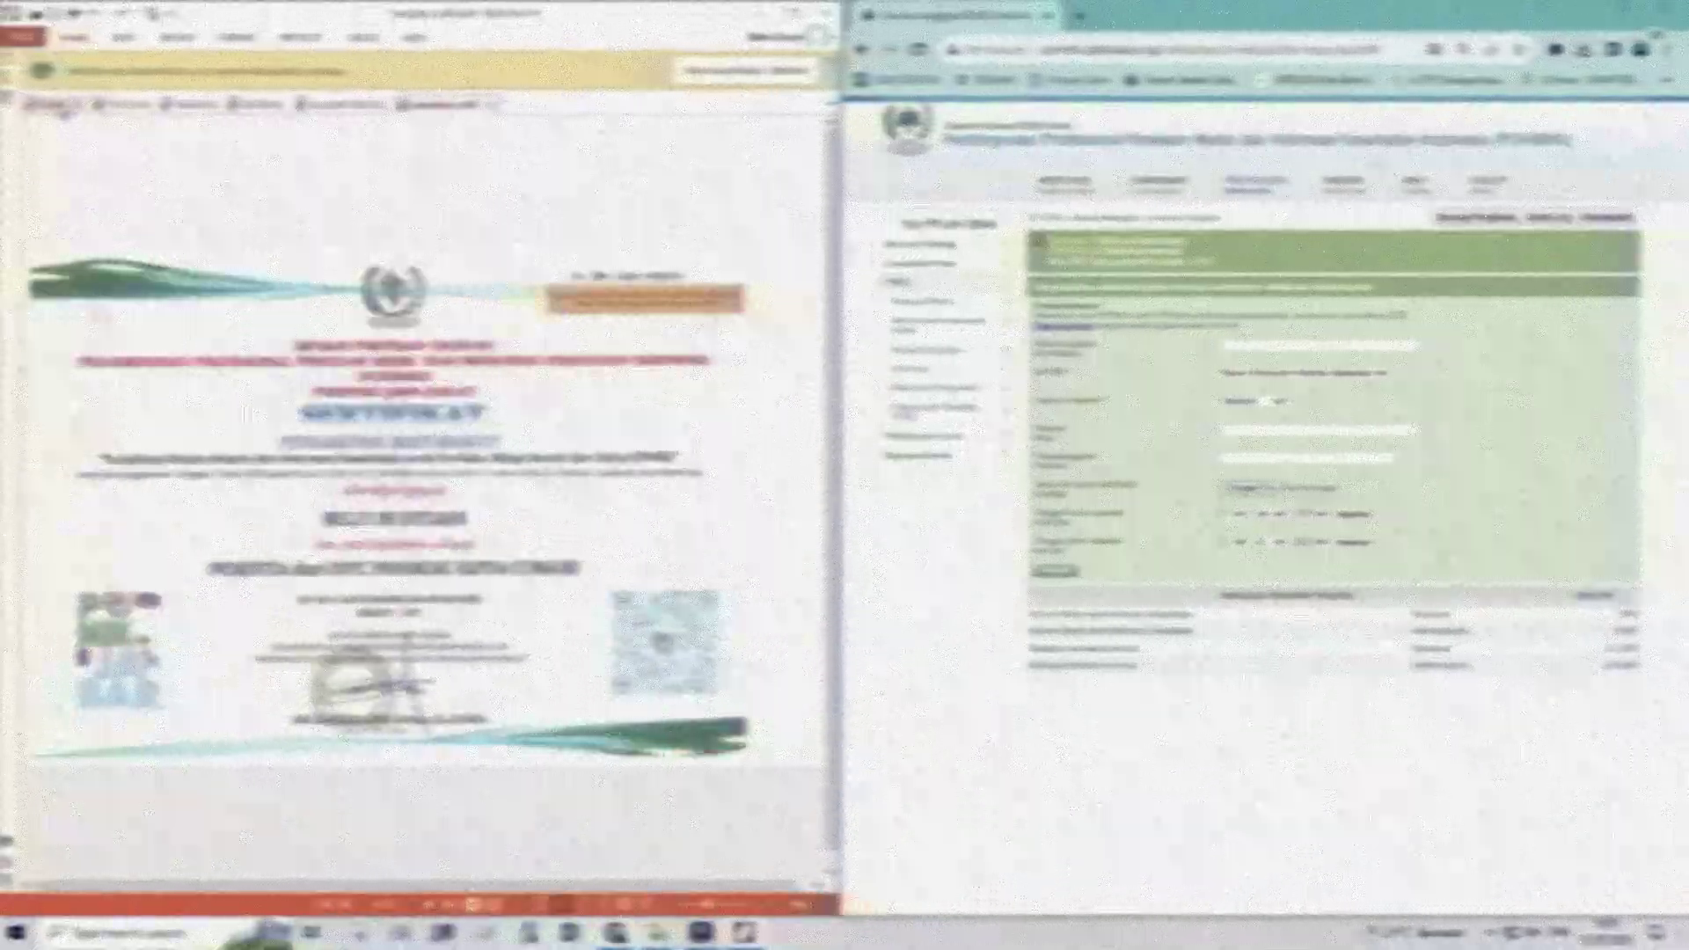
pyautogui.click(67, 106)
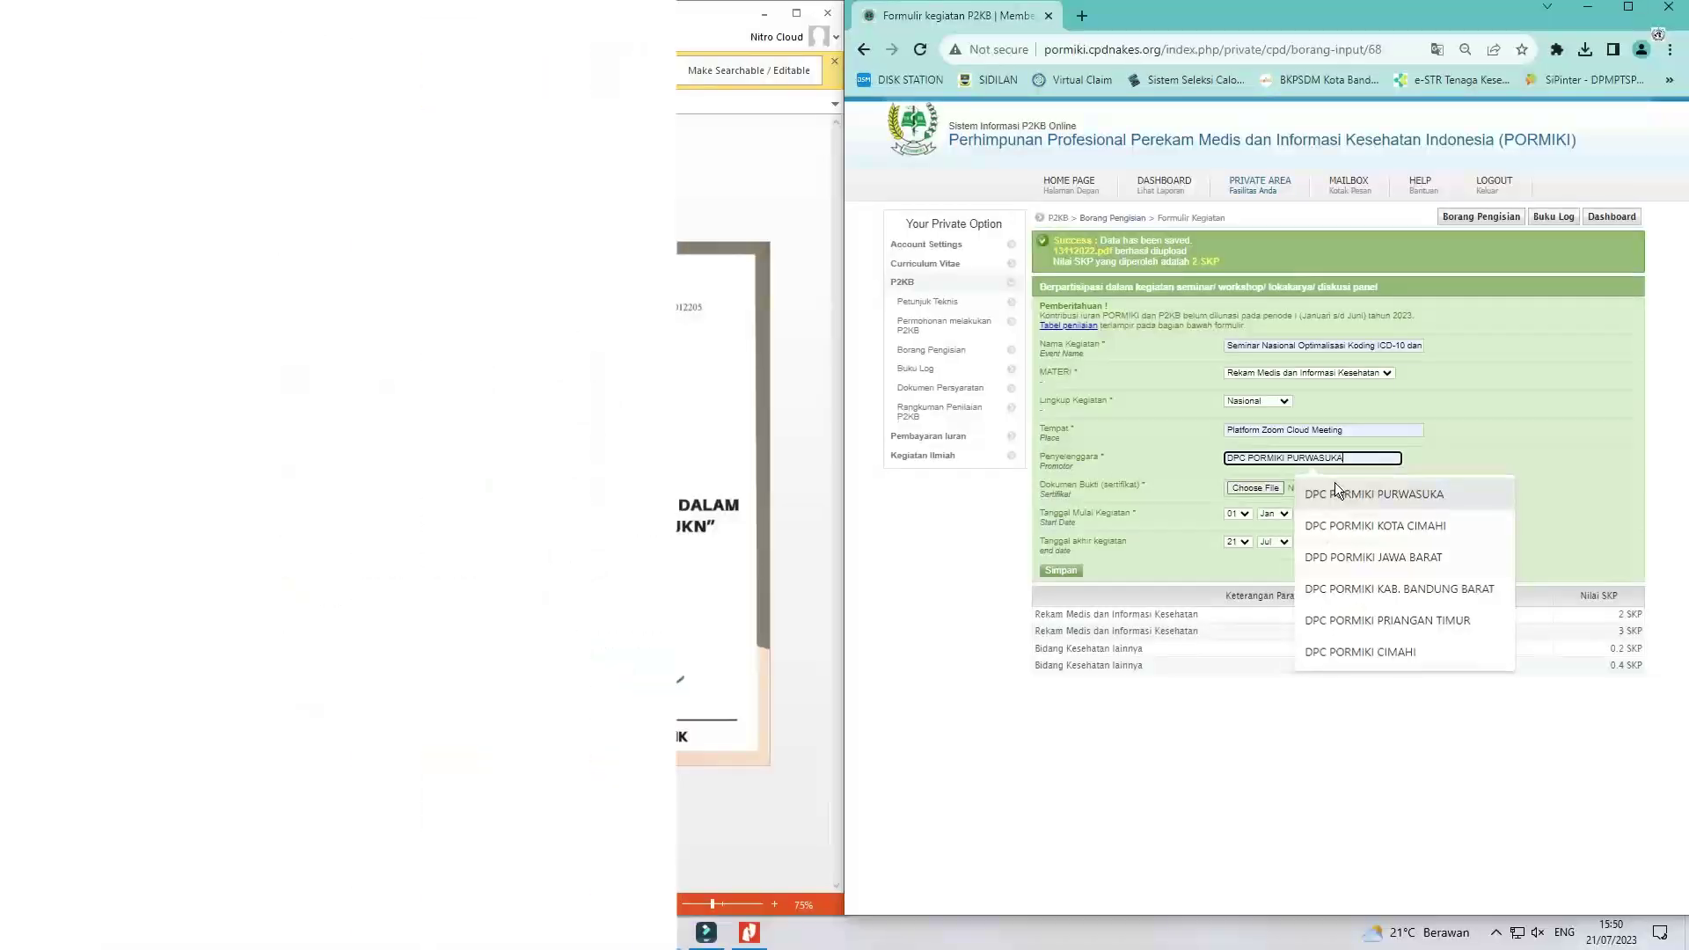
pyautogui.click(1334, 482)
# Set the start date of the ICD-10 coding seminar to 14 Dec 2019
pyautogui.click(1239, 513)
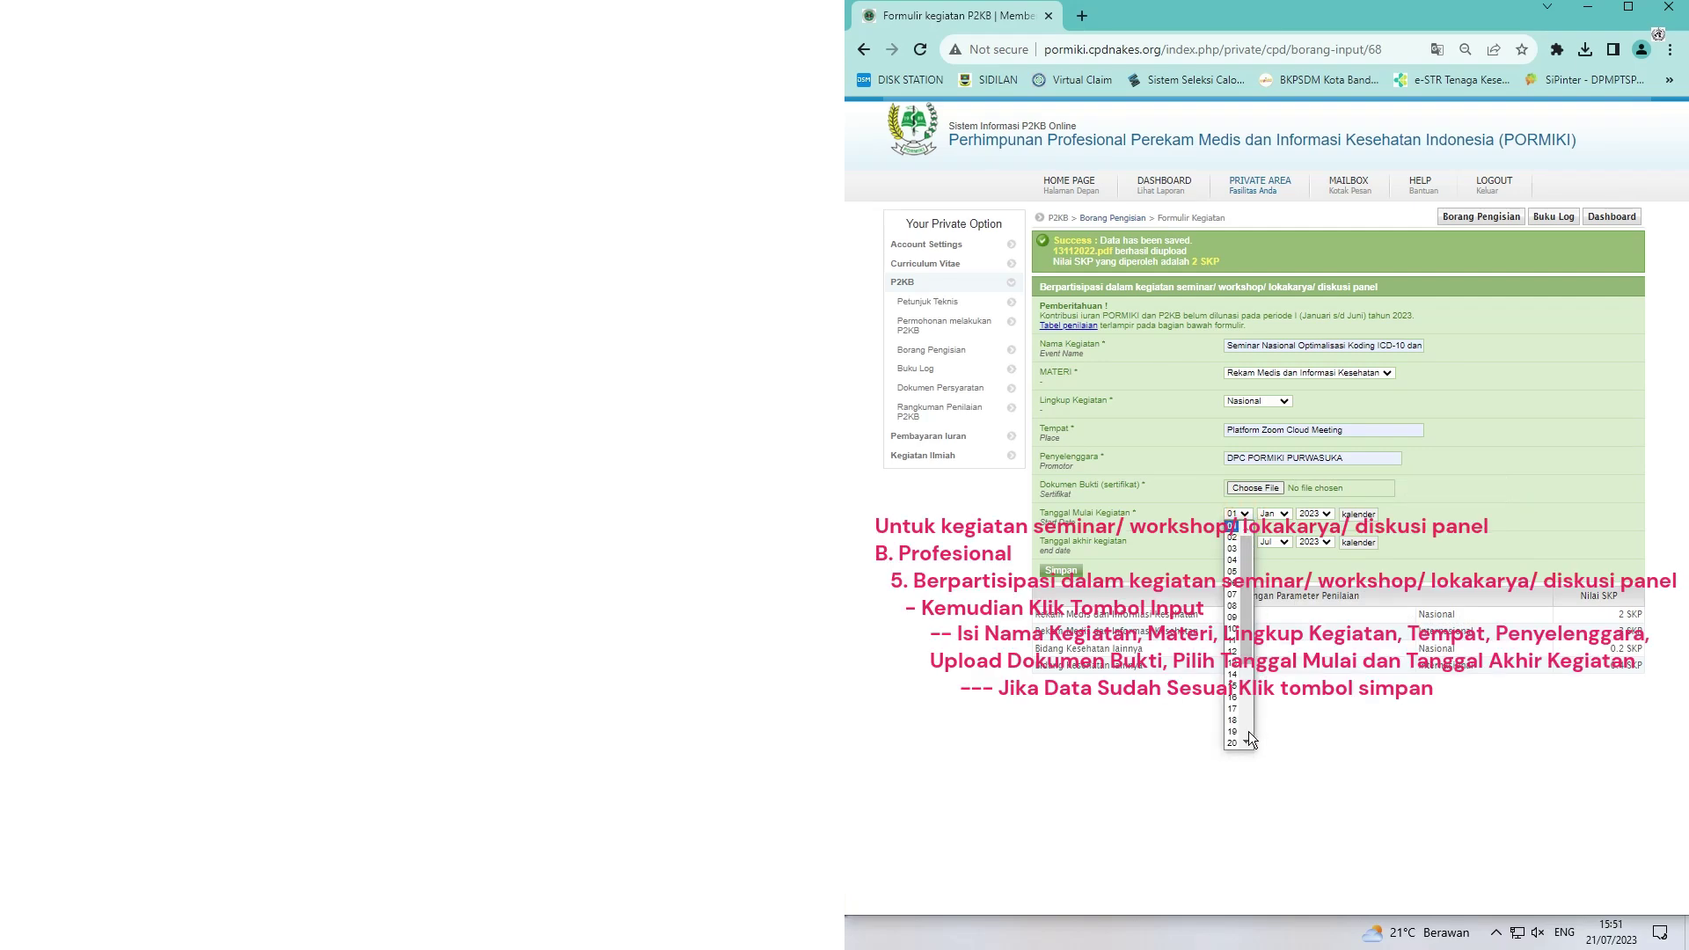
pyautogui.scroll(-4, 1248, 732)
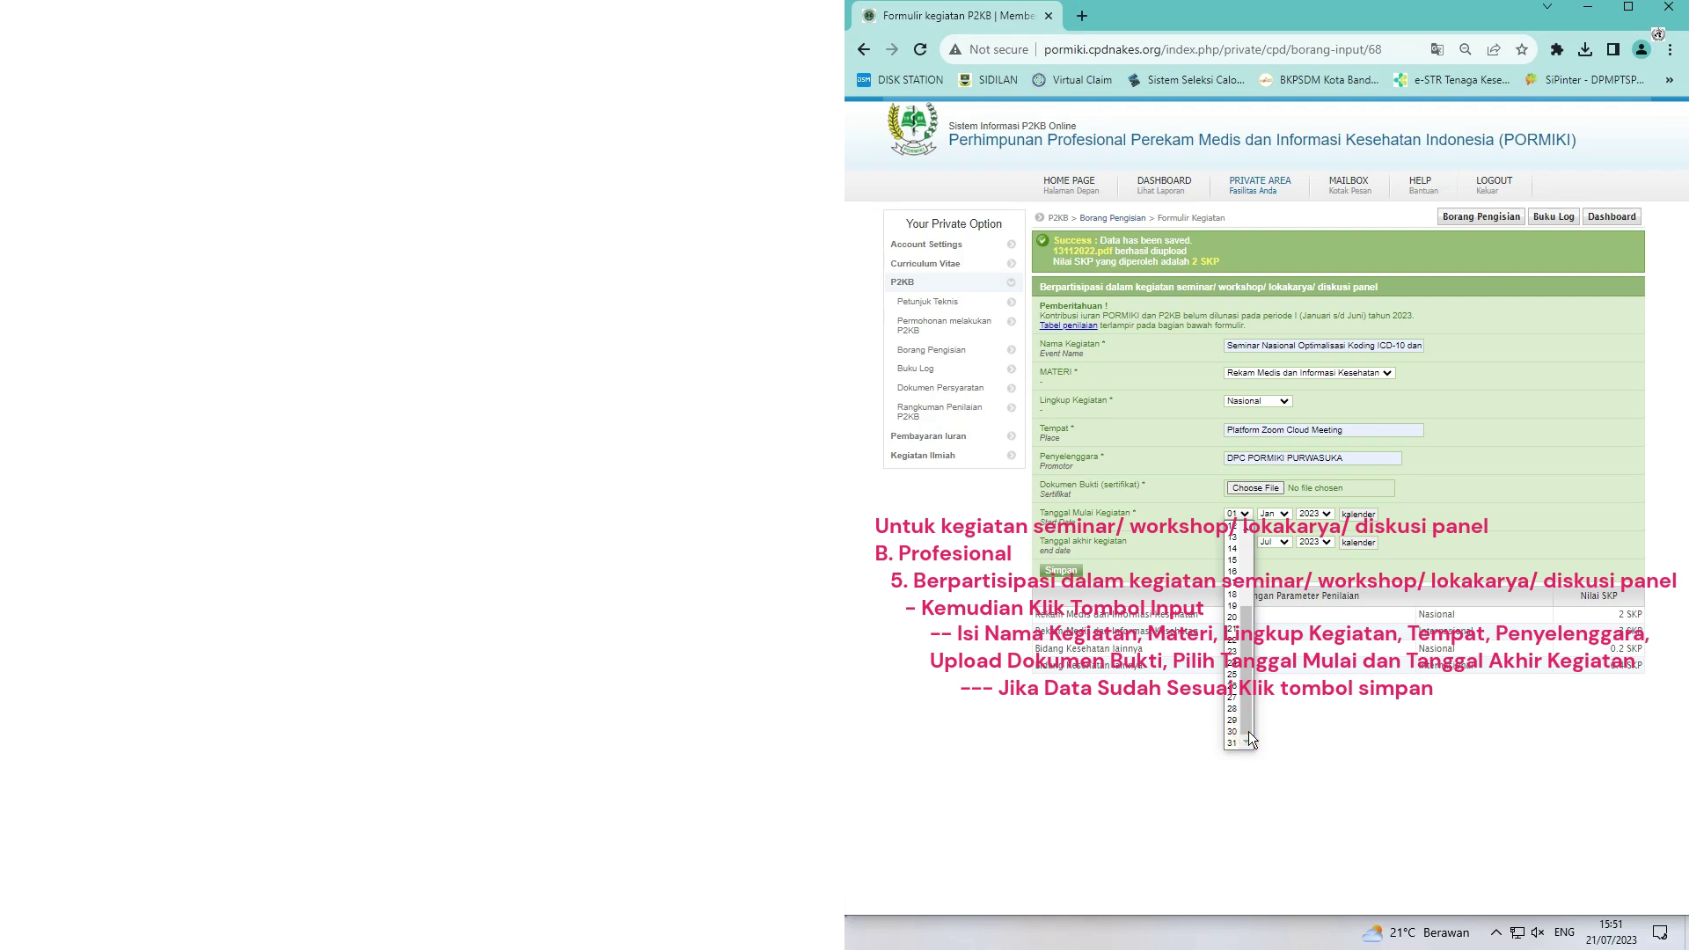
pyautogui.click(1235, 547)
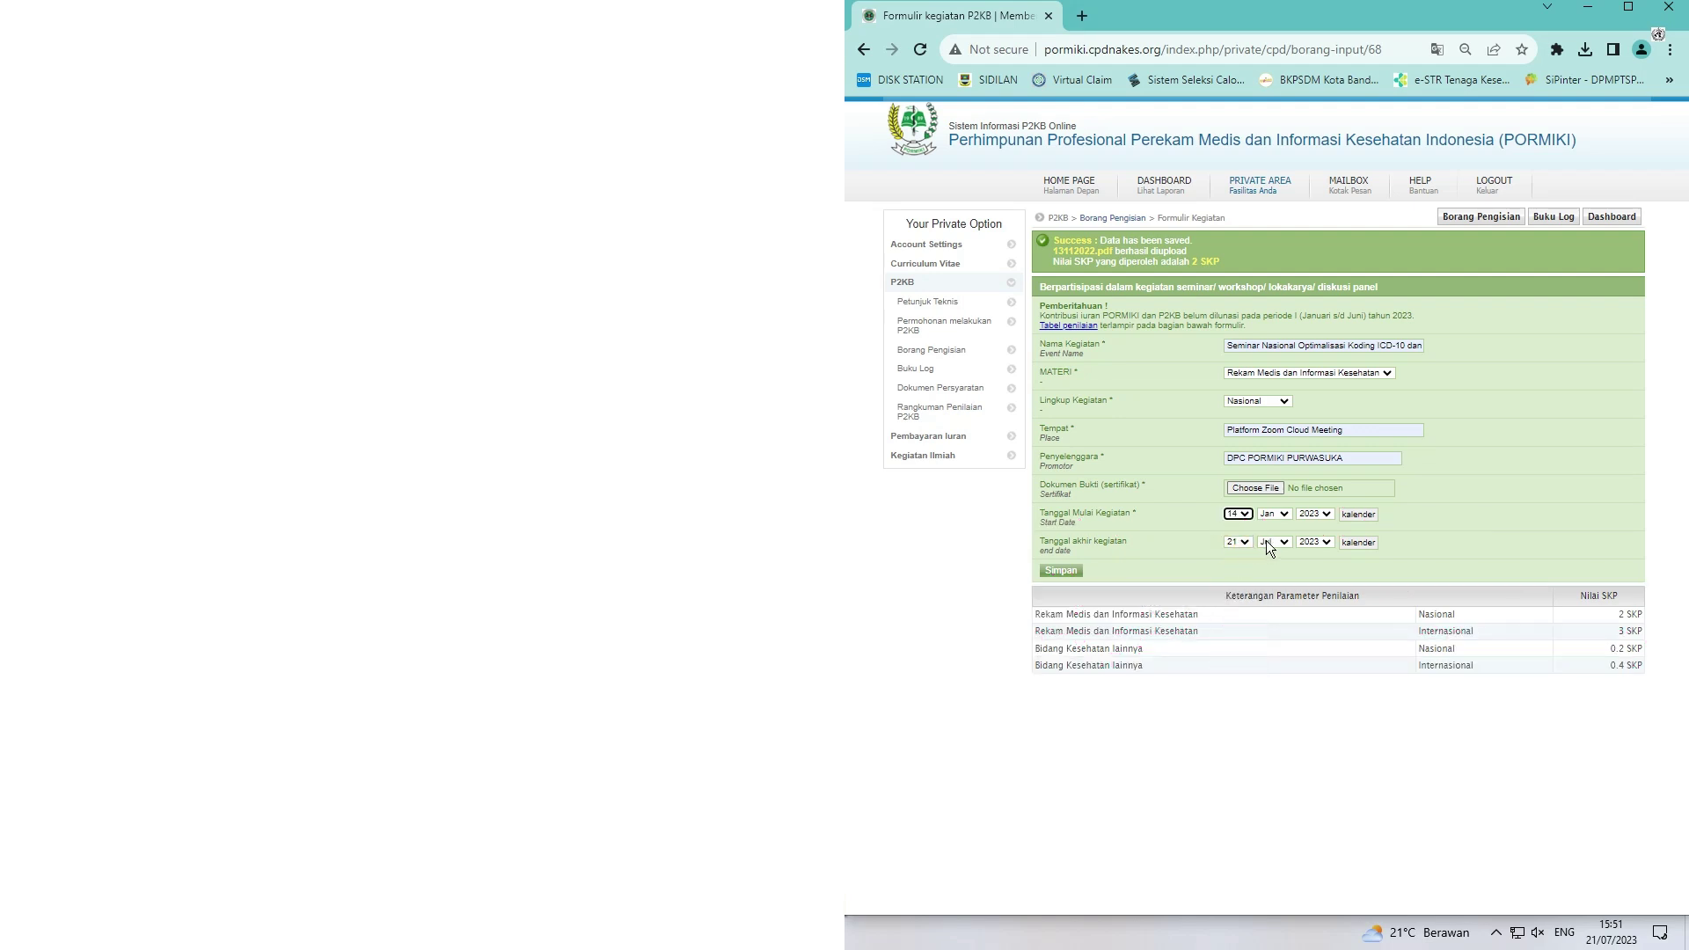
pyautogui.click(1276, 514)
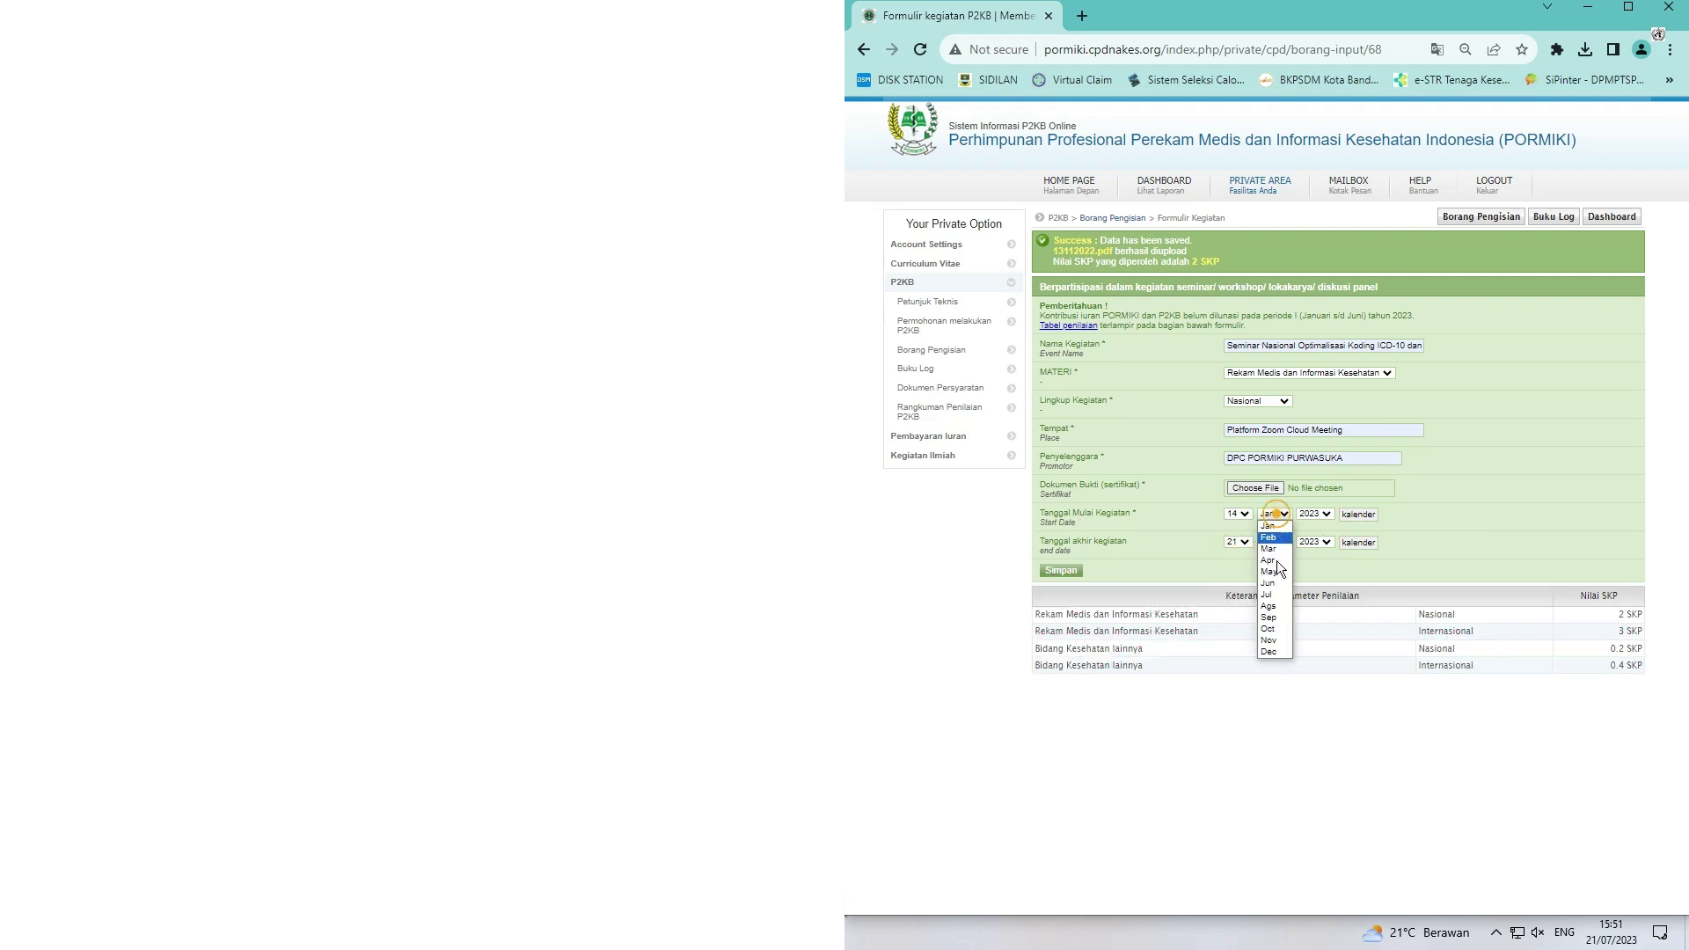
pyautogui.click(1269, 651)
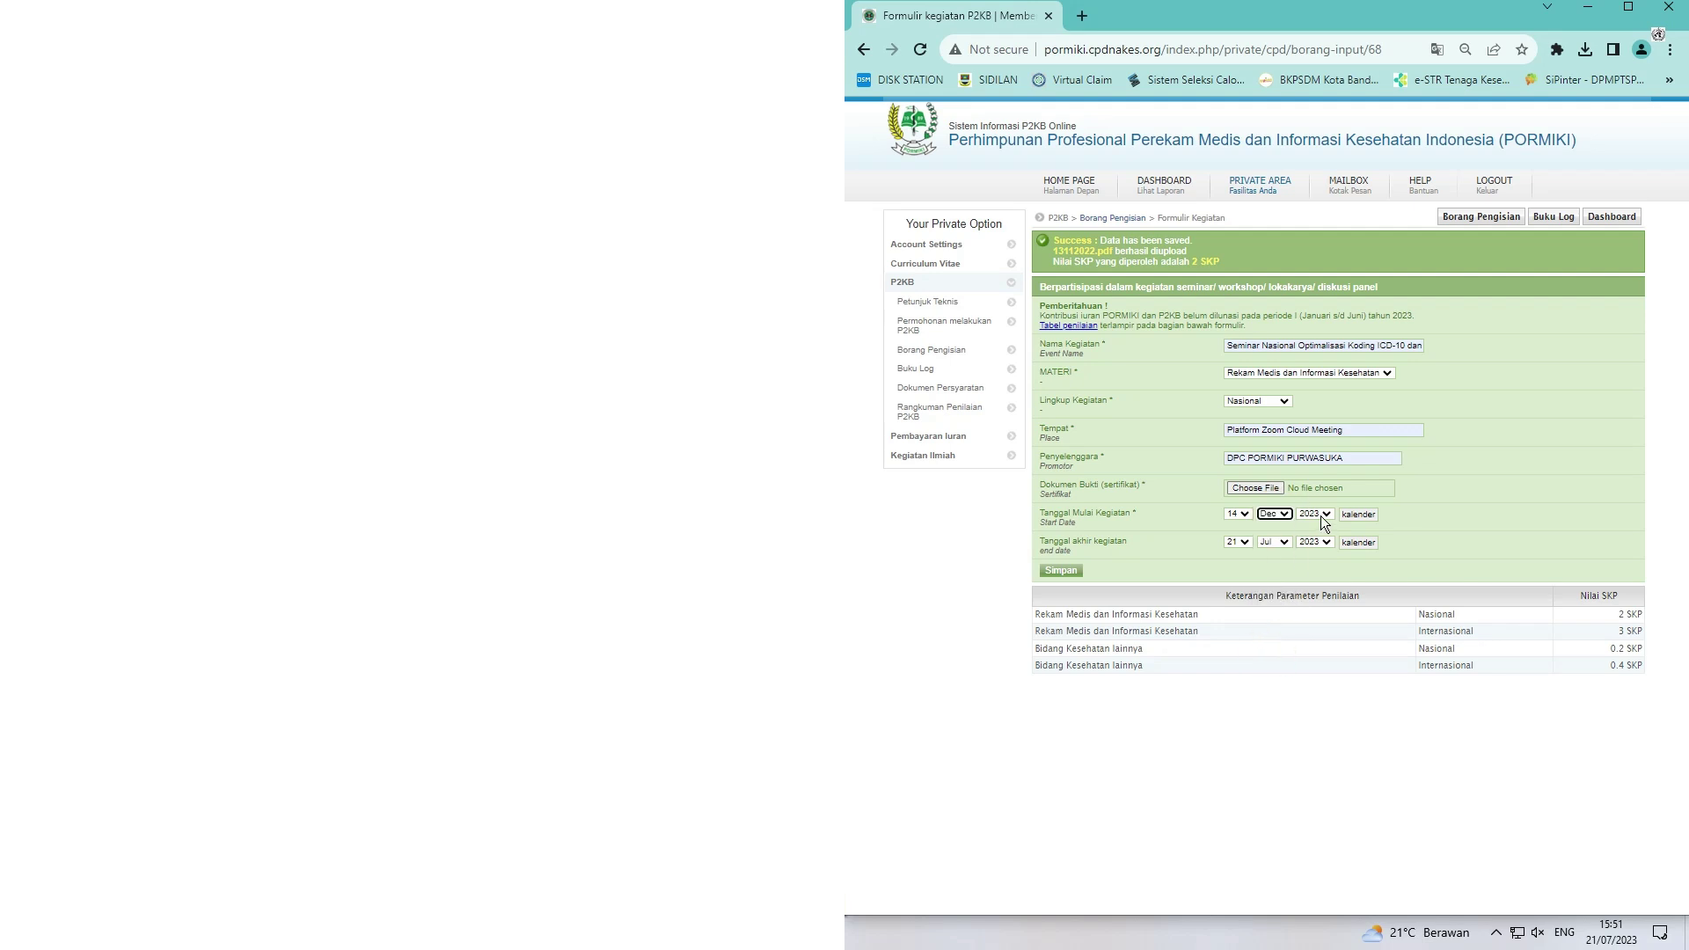
pyautogui.click(1322, 515)
pyautogui.click(1311, 595)
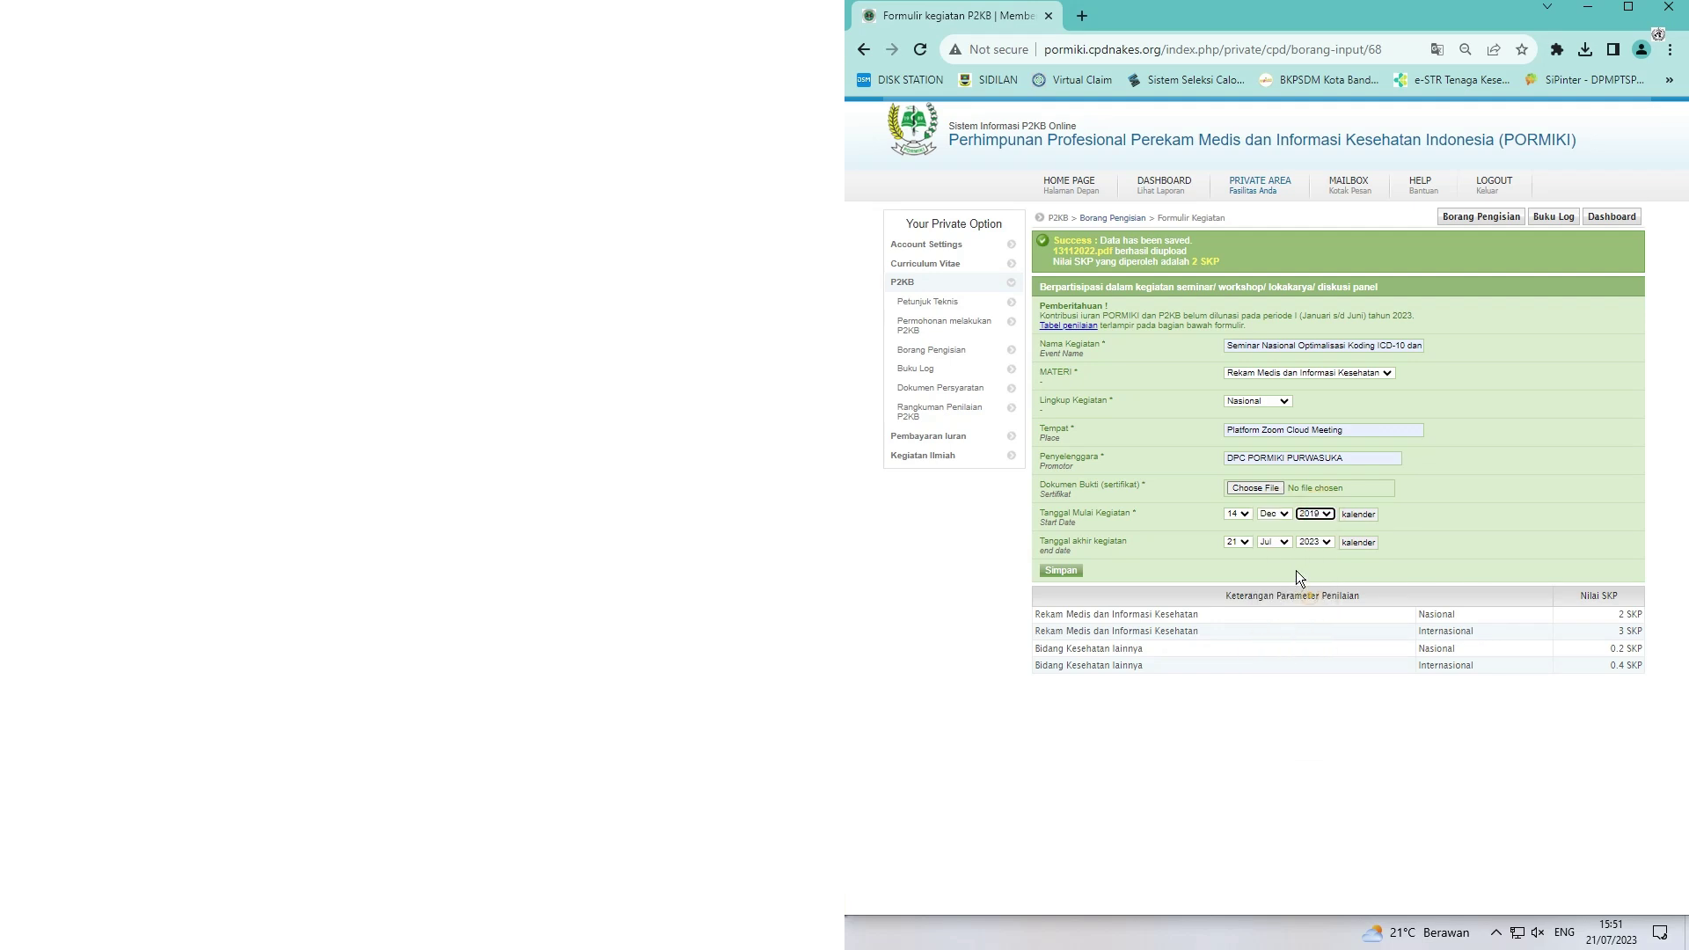
# Set the end date of the ICD-10 coding seminar to 14 Dec 2019
pyautogui.click(1243, 542)
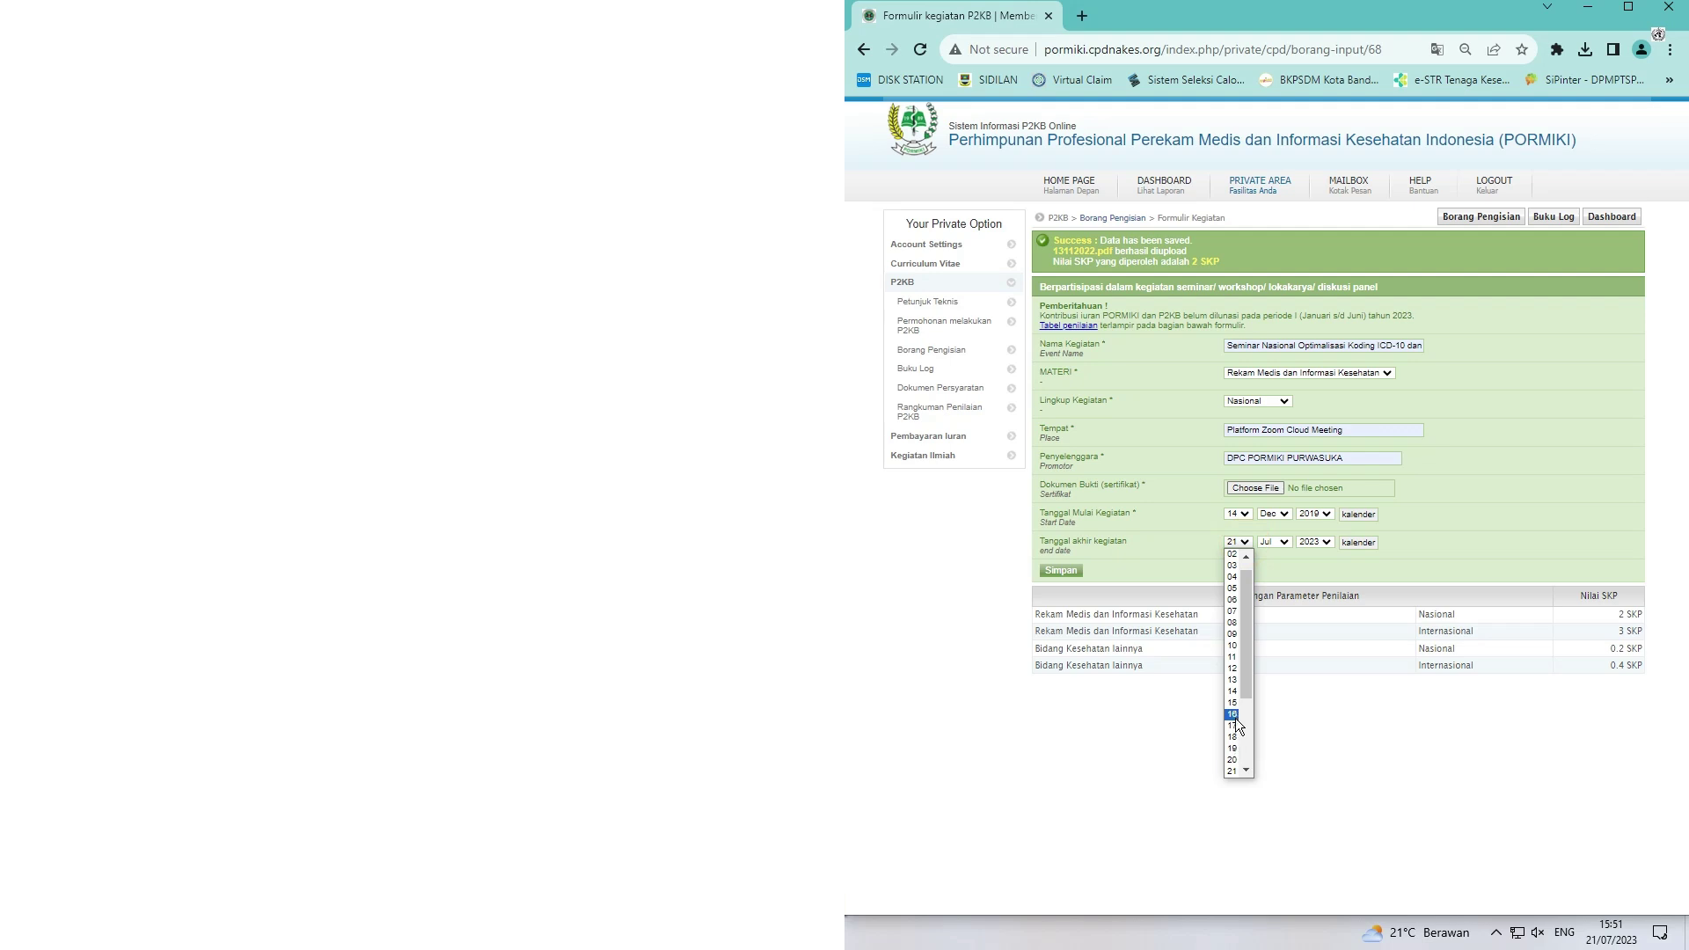
pyautogui.click(1233, 694)
pyautogui.click(1278, 543)
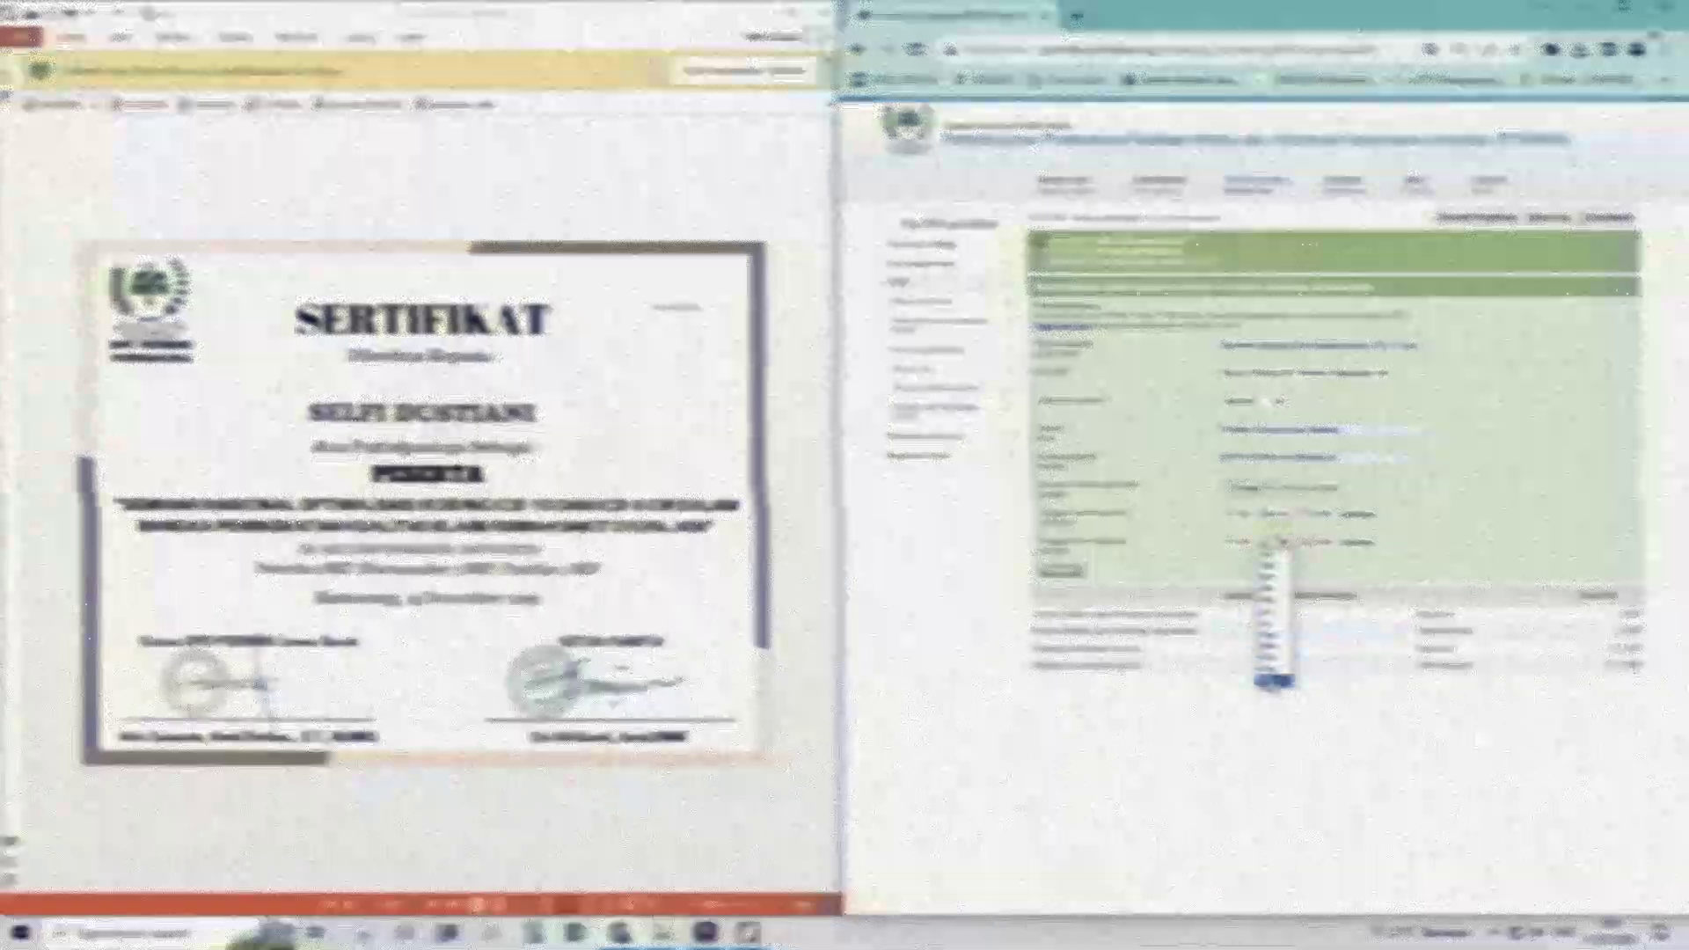
pyautogui.click(1267, 680)
pyautogui.click(1311, 543)
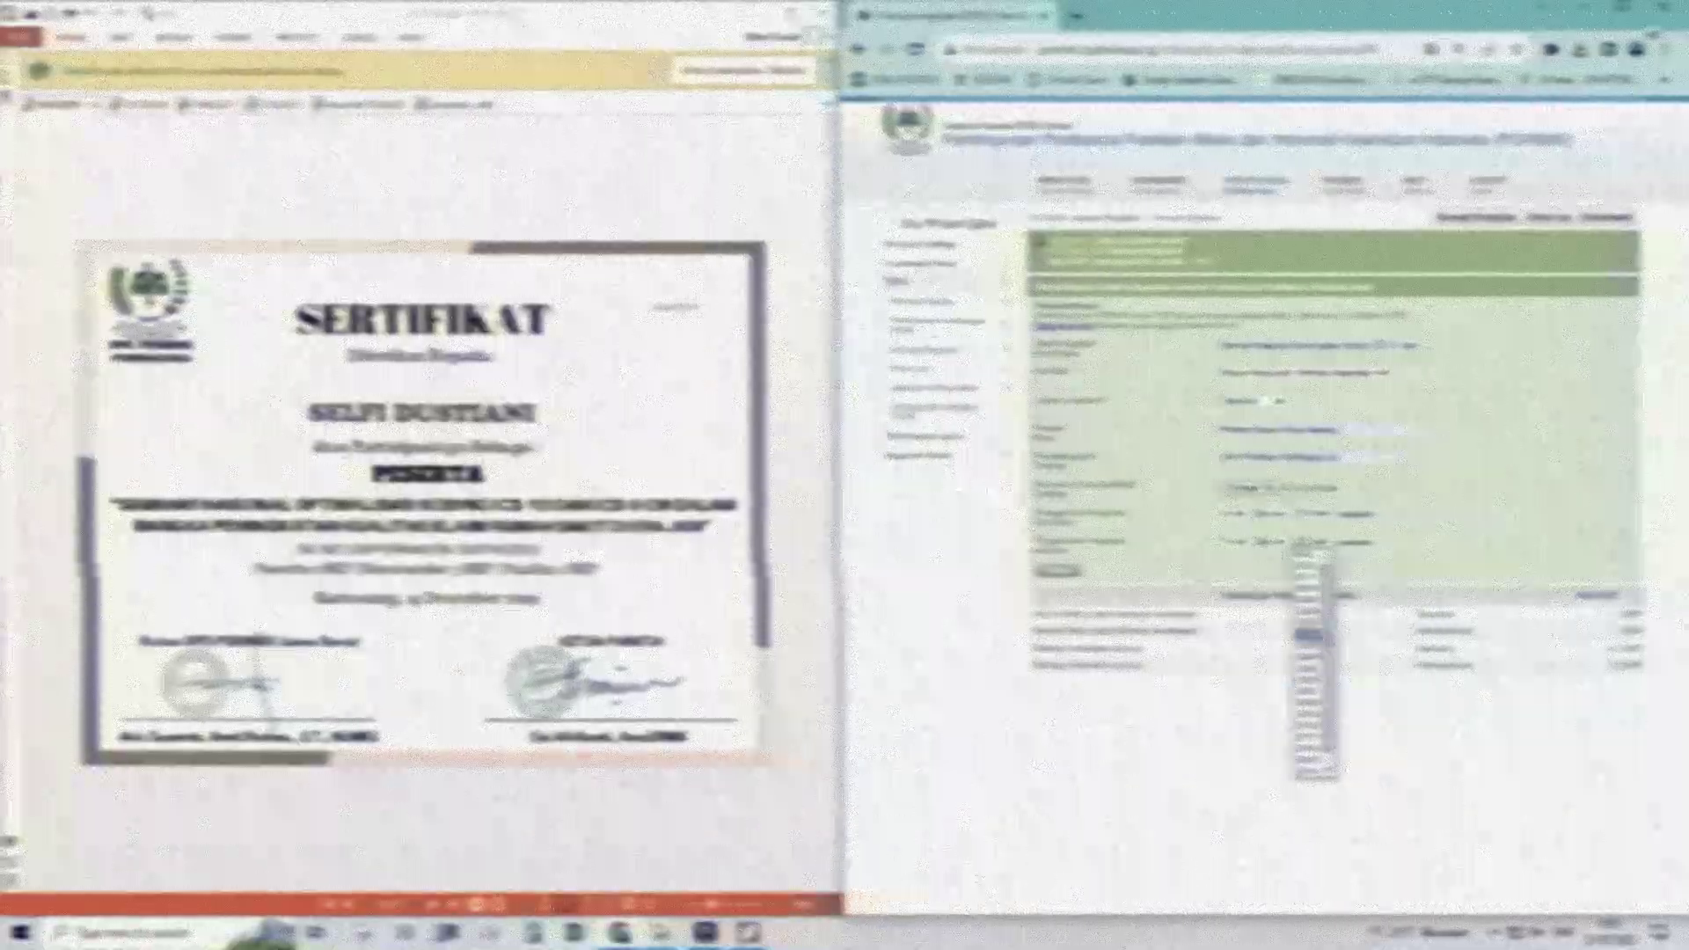
pyautogui.click(1304, 715)
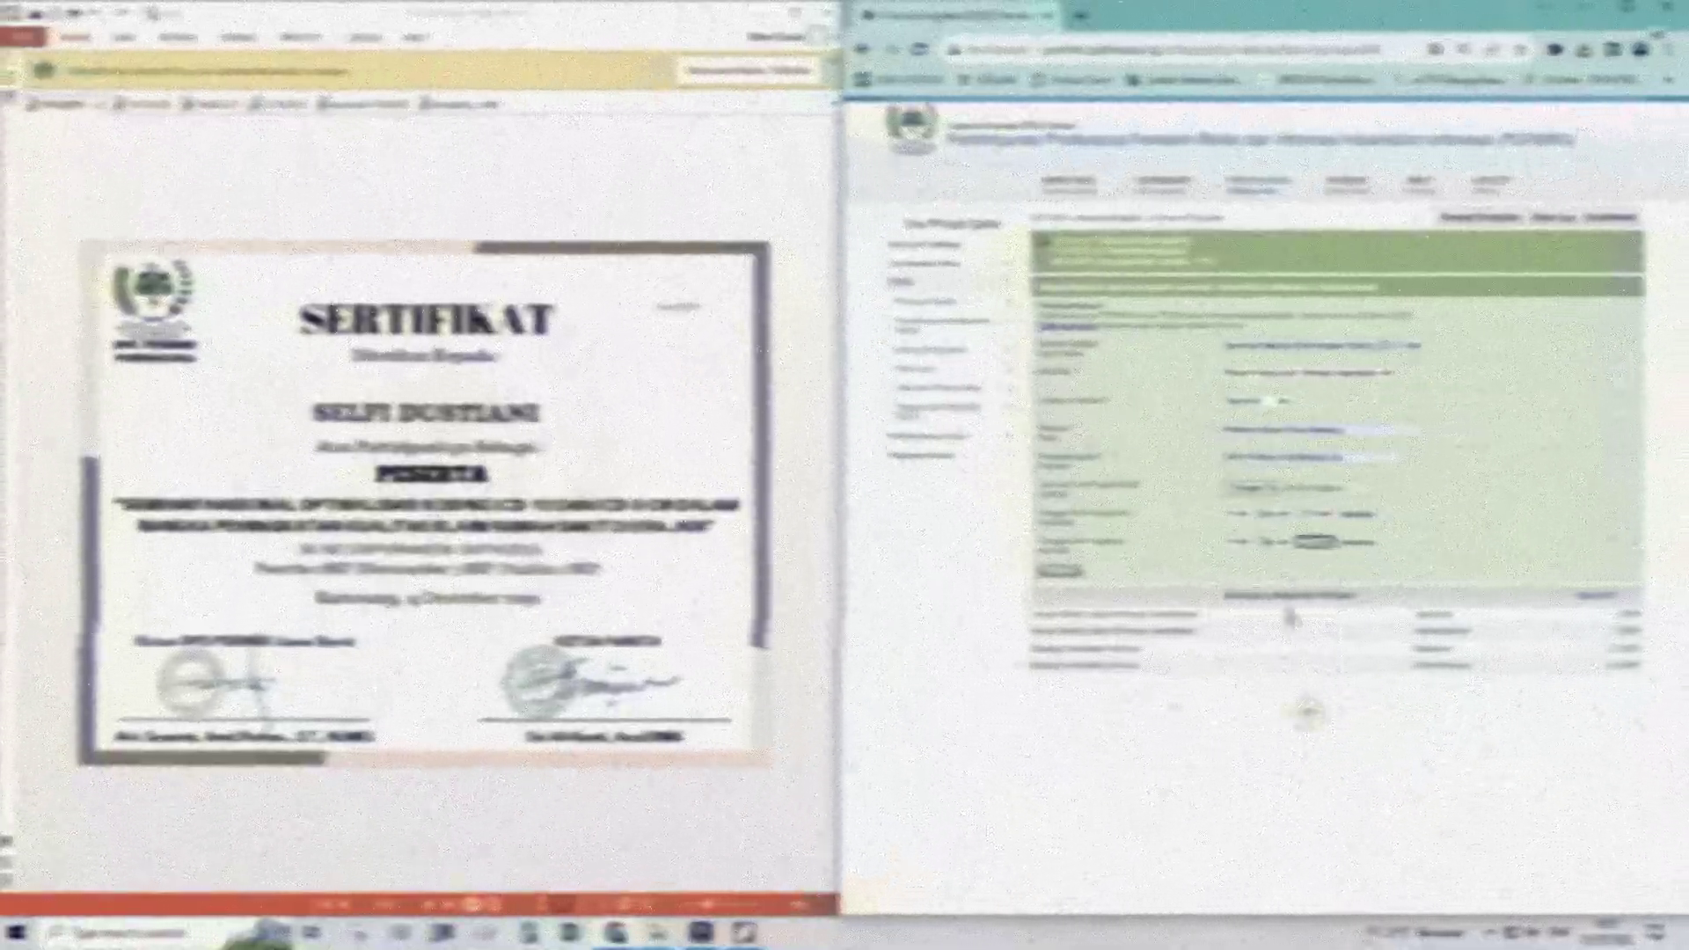
# Attach the certificate file 14122019.pdf as the supporting document and save the ICD-10 coding seminar entry
pyautogui.click(1250, 492)
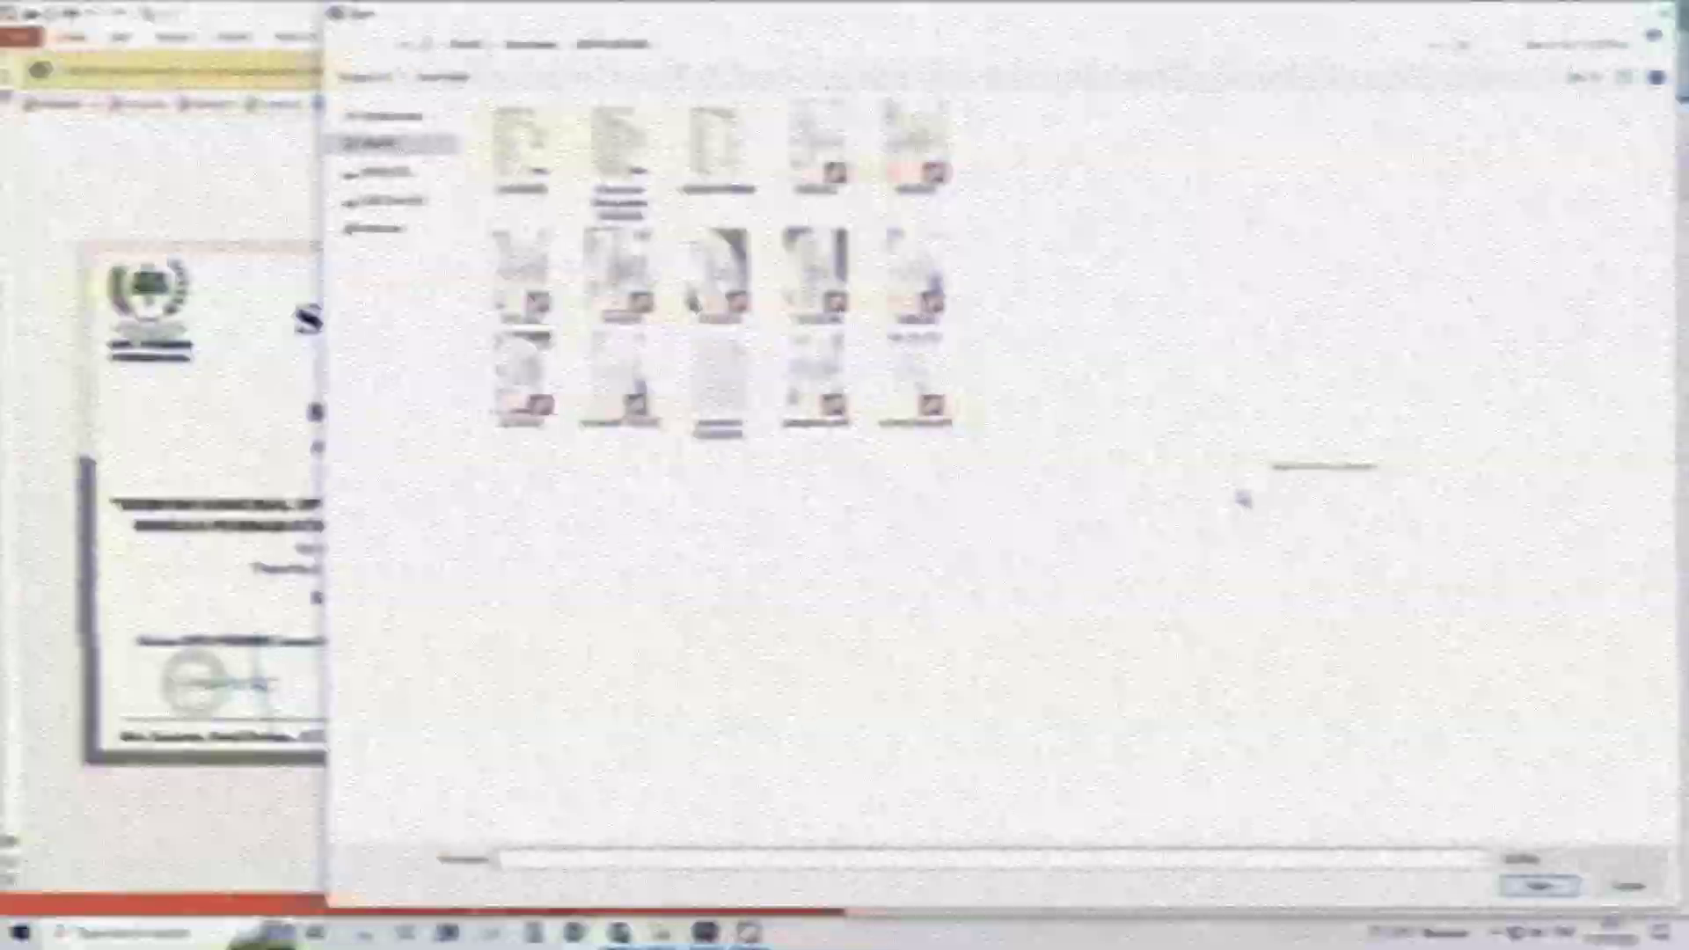
pyautogui.click(625, 273)
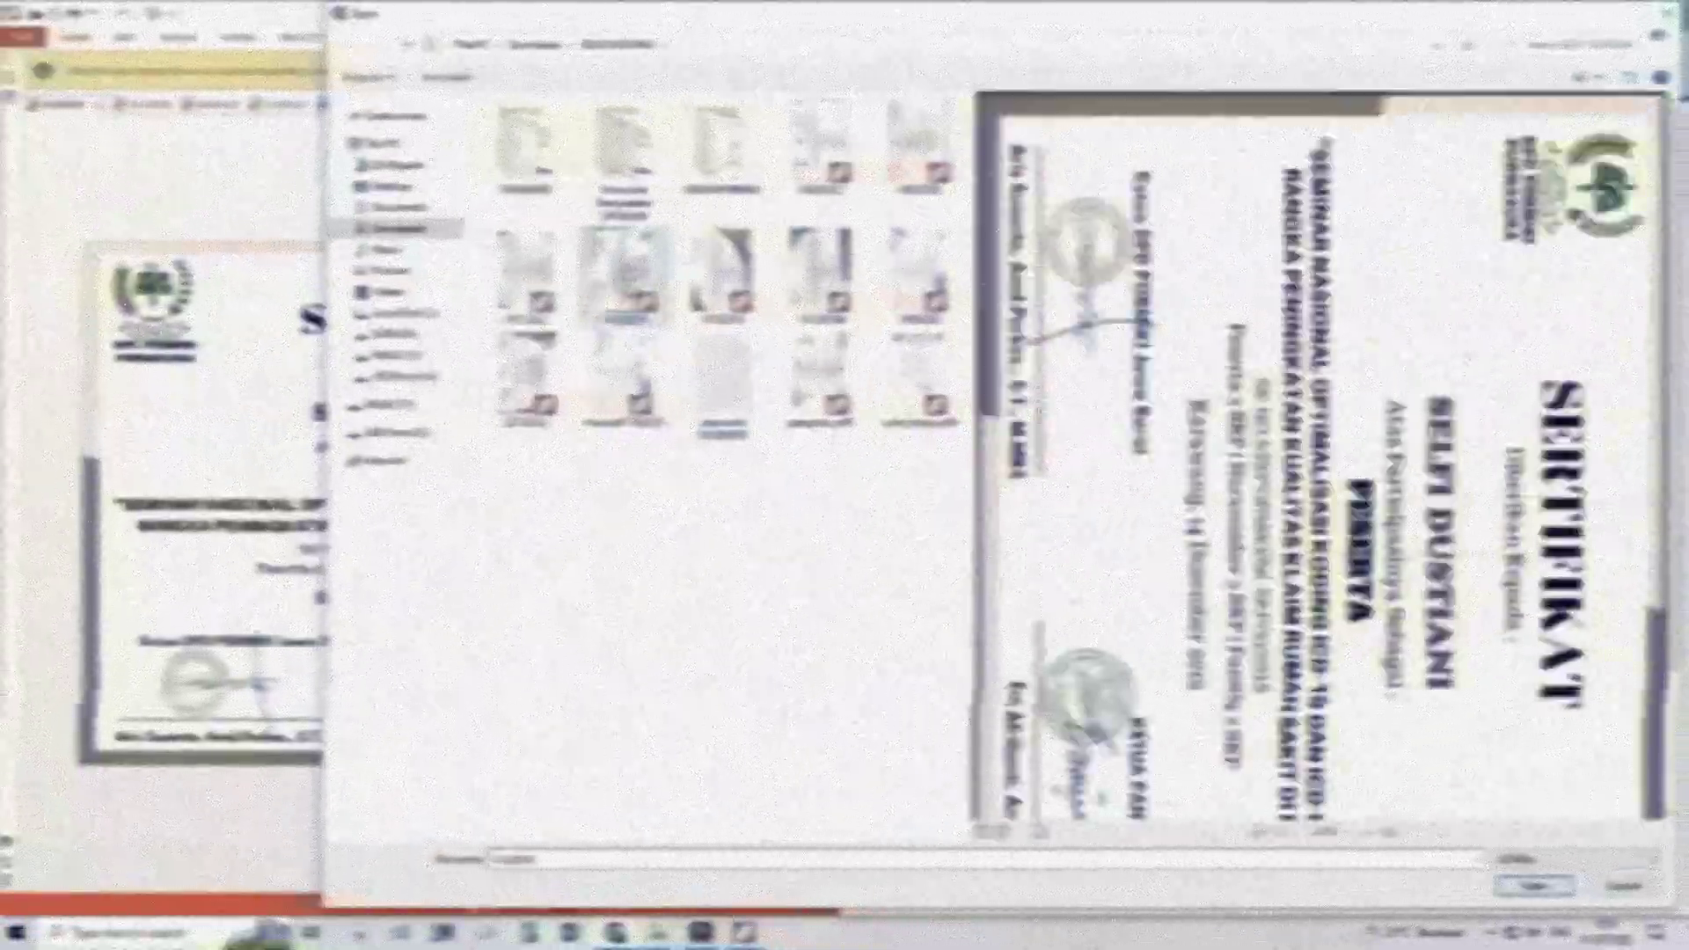
pyautogui.click(1538, 887)
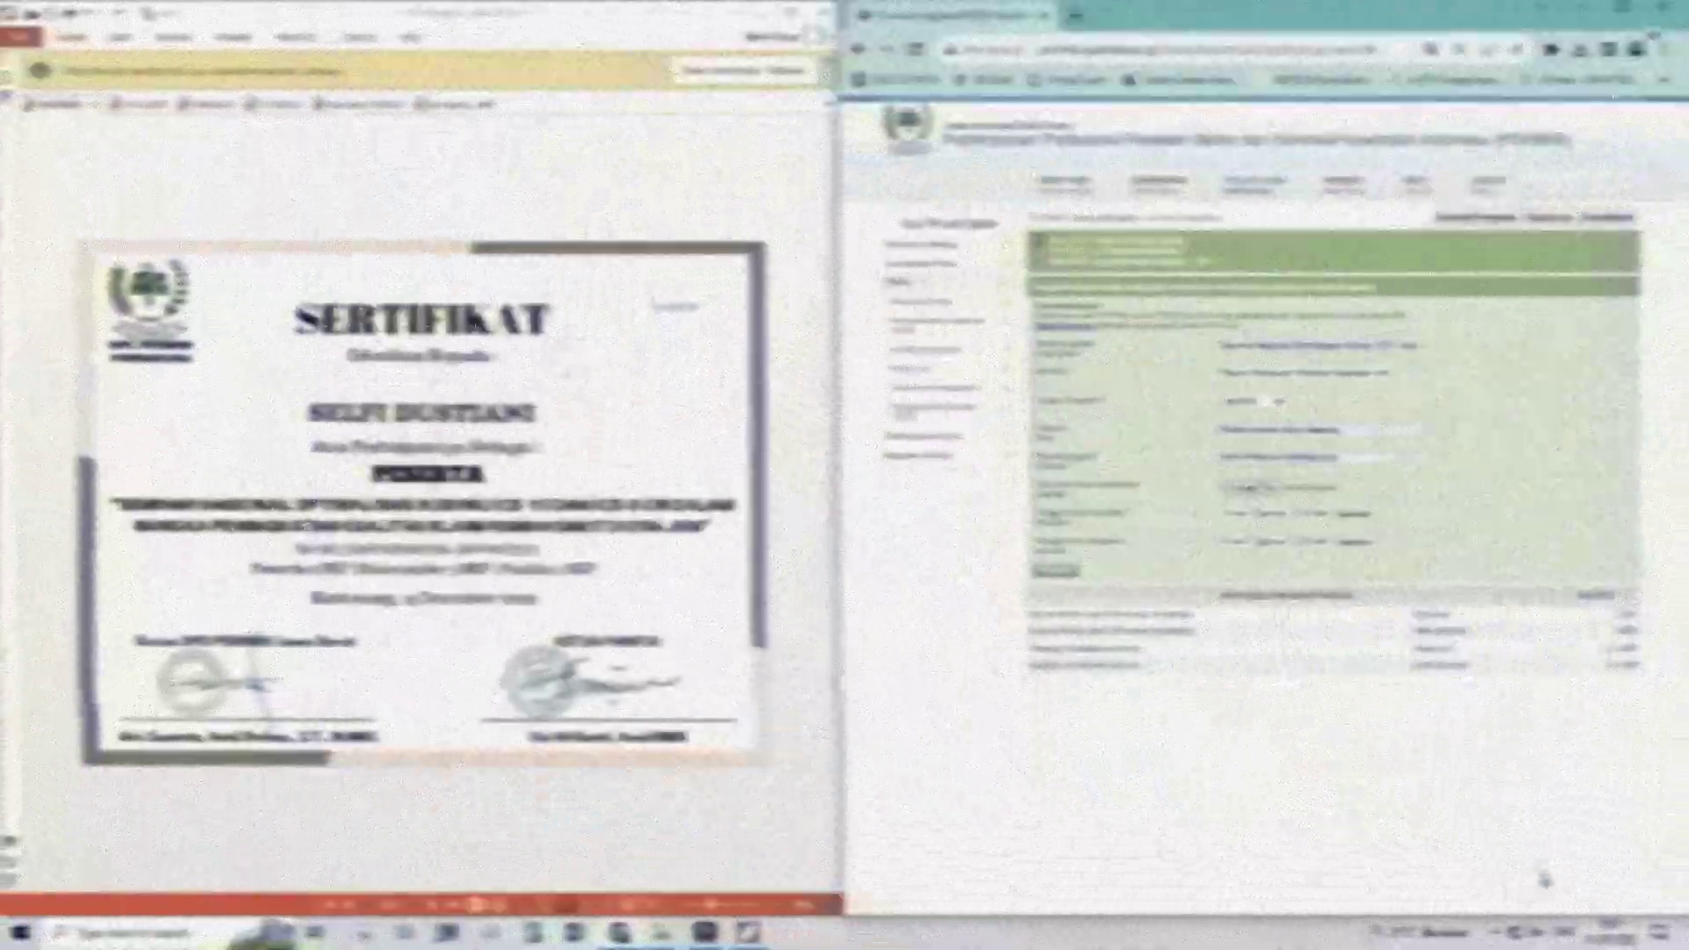
pyautogui.click(1066, 576)
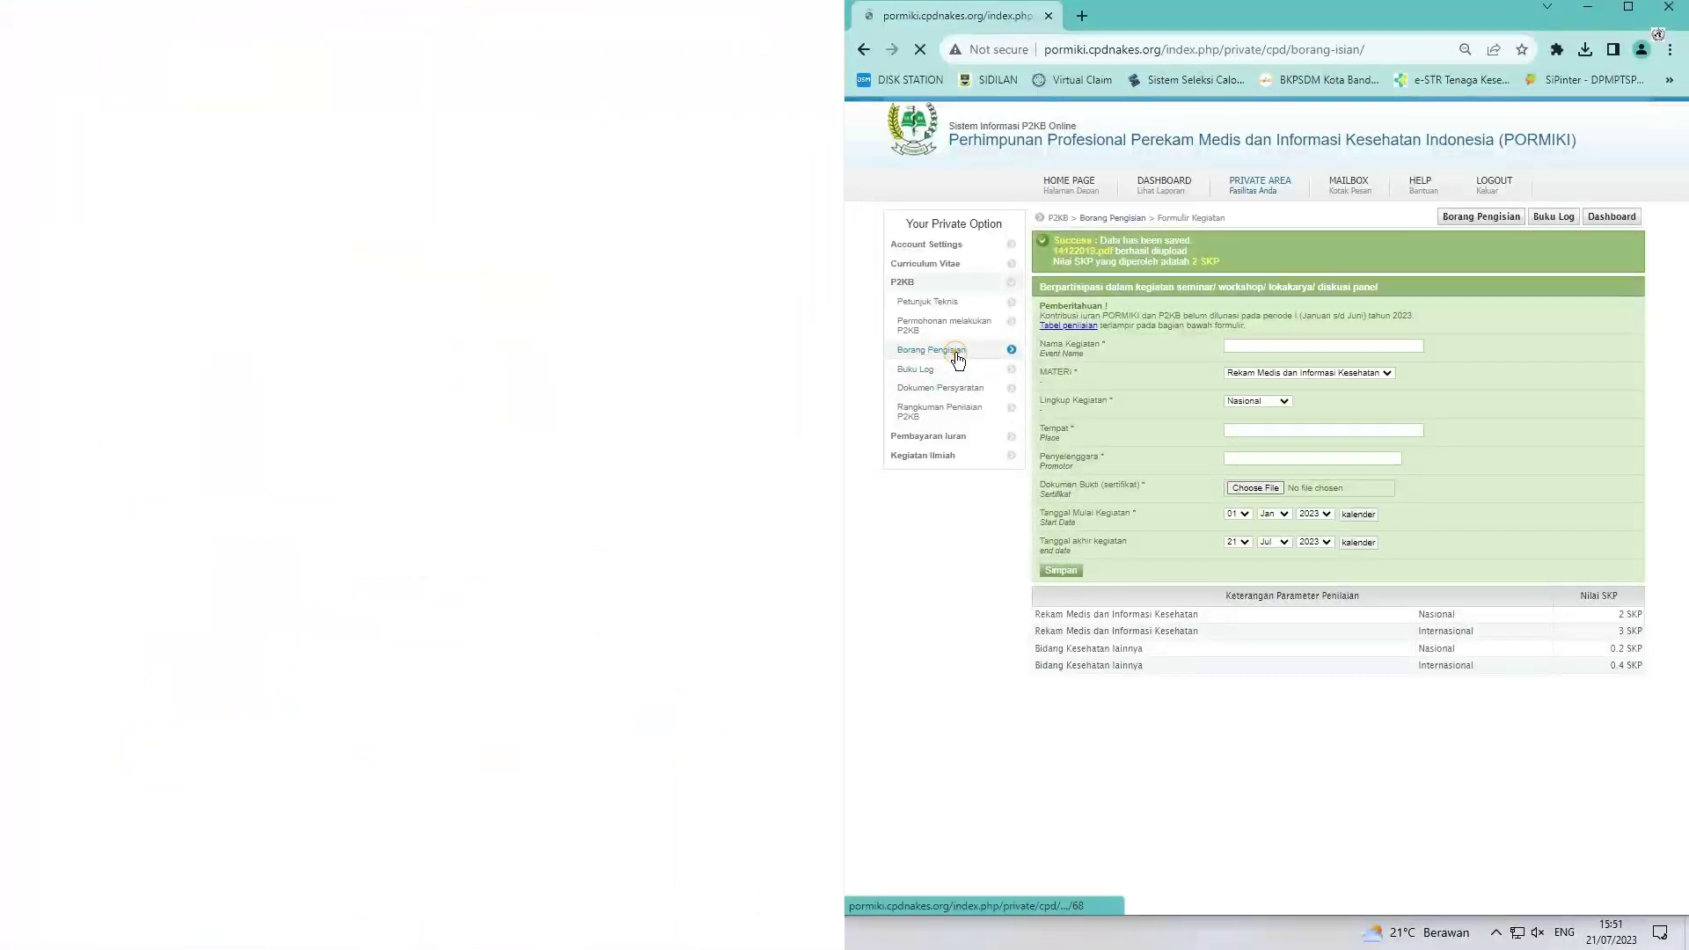
# Open a new seminar/workshop activity form and enter the event name "Seminar Kiat dan Strategi Bagian Rekam Medis", its place and its organizer
pyautogui.click(950, 350)
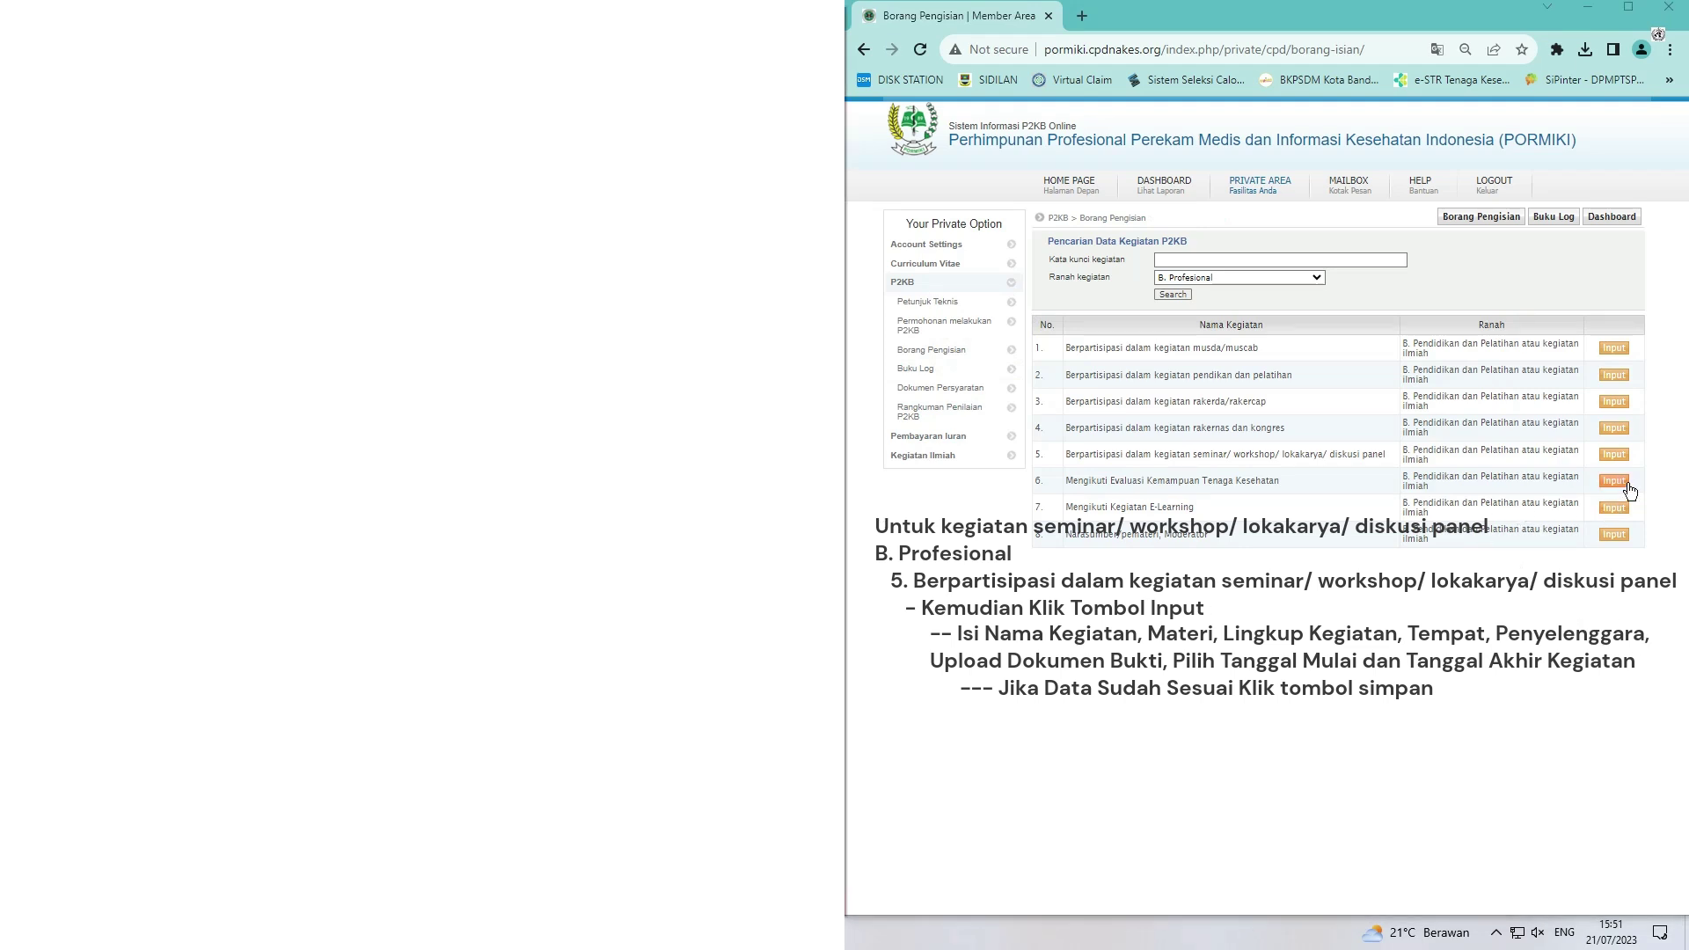
pyautogui.click(1616, 457)
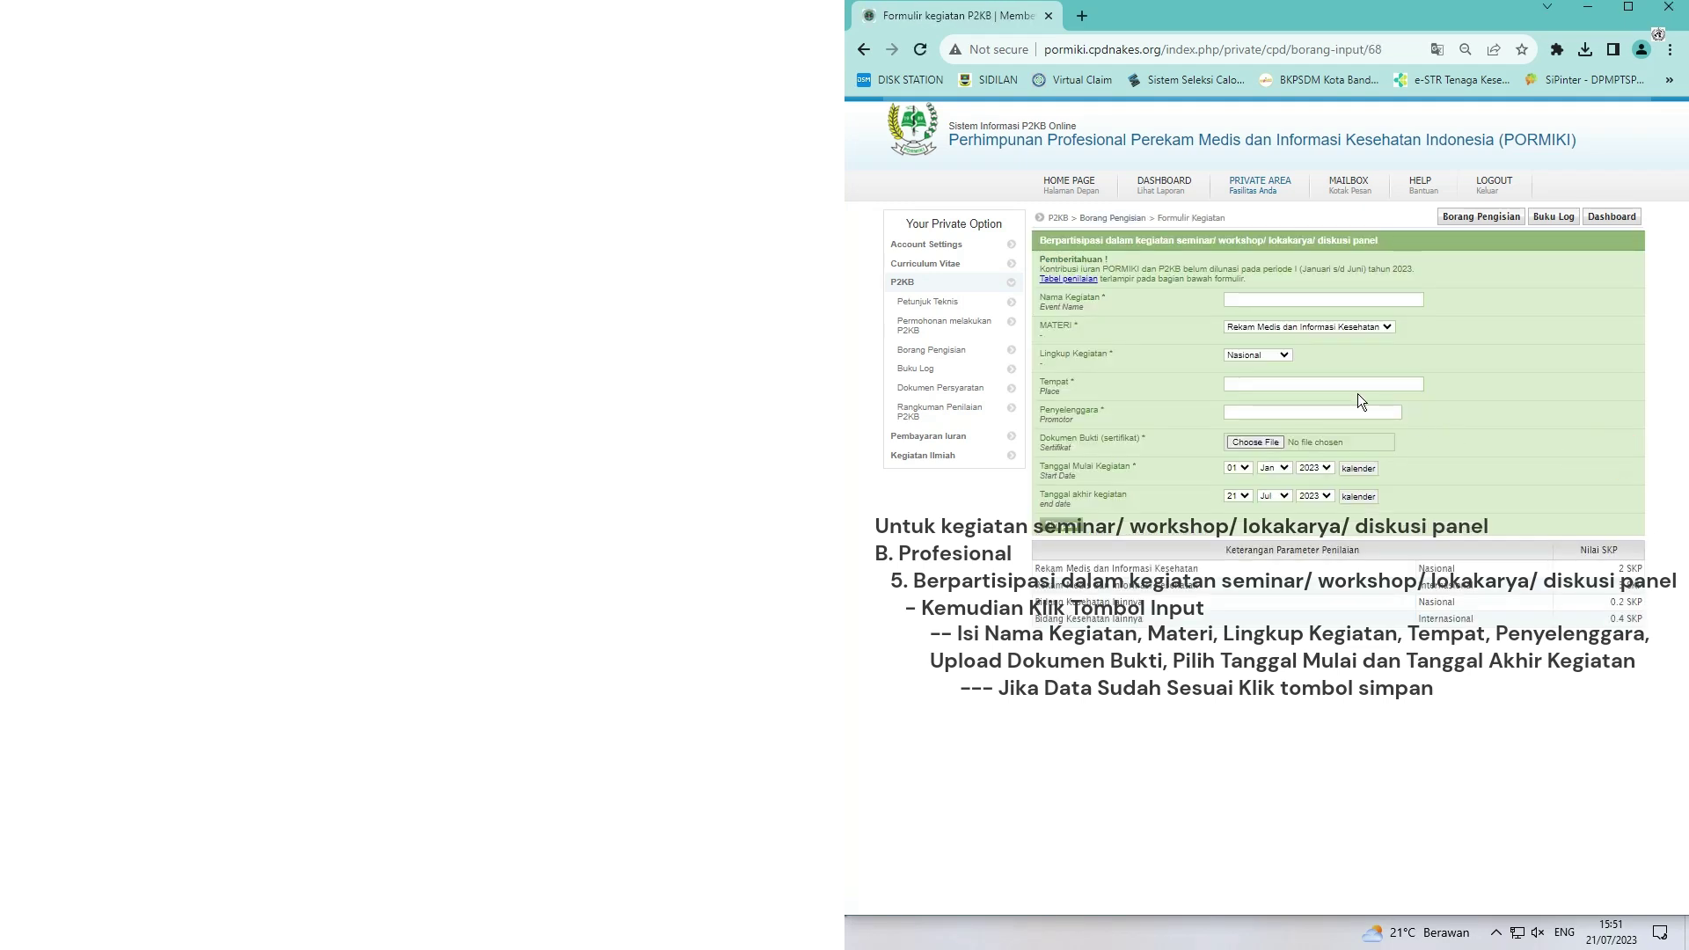
pyautogui.click(1256, 301)
pyautogui.write('sem')
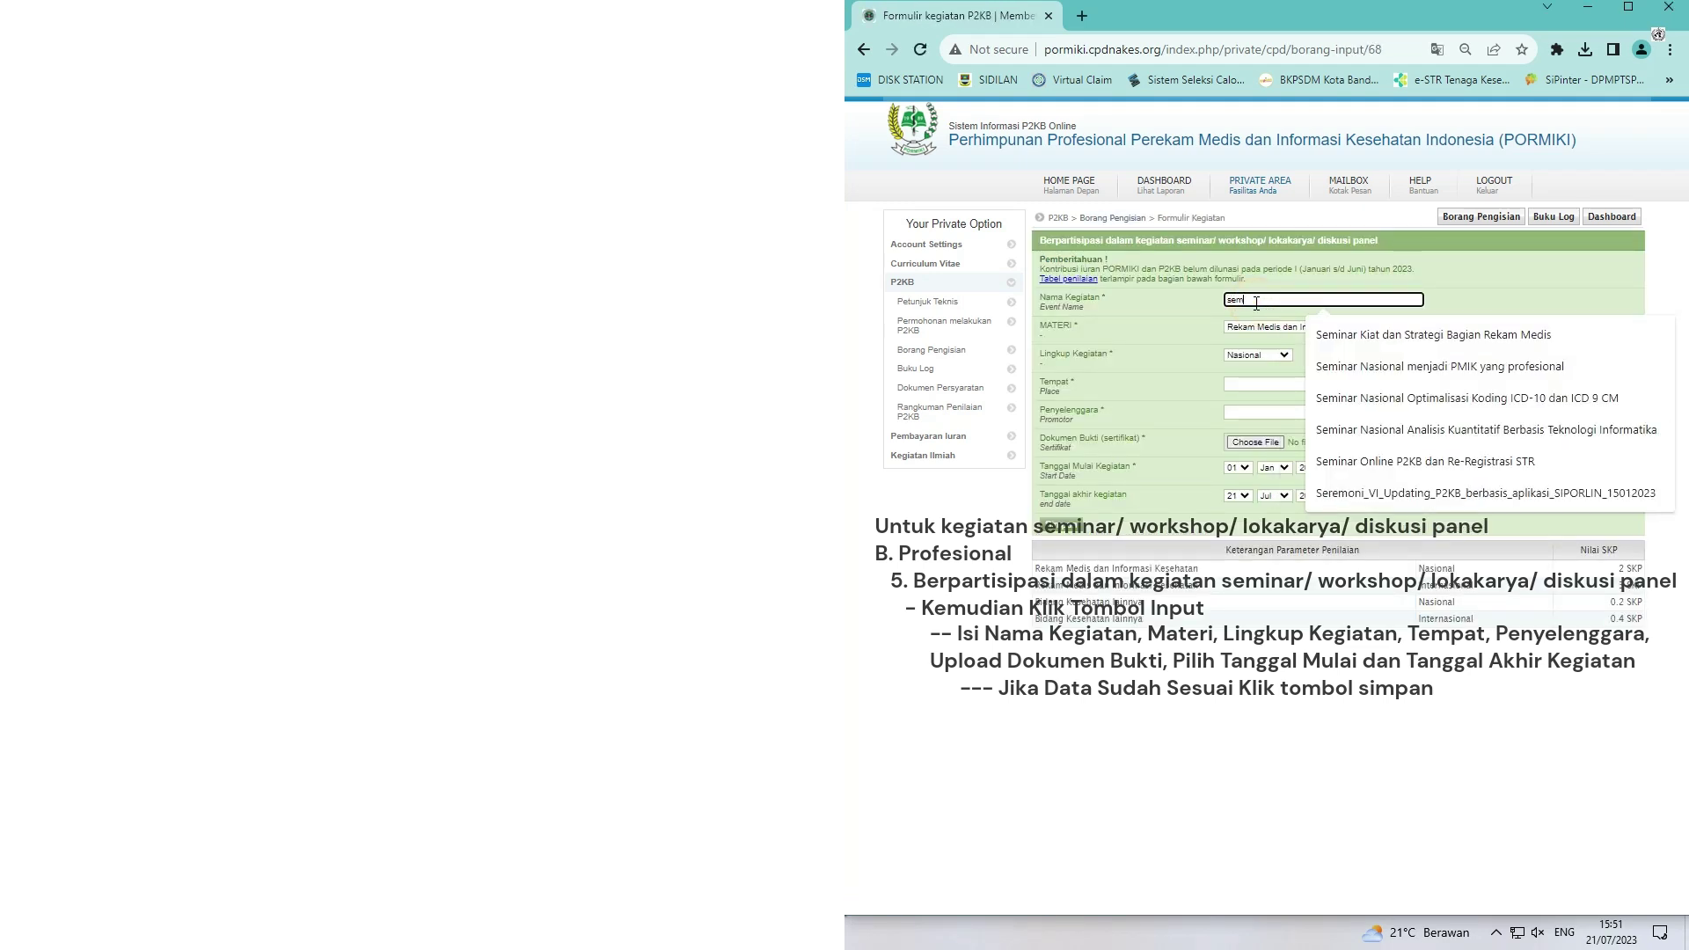
pyautogui.write('inar kiat')
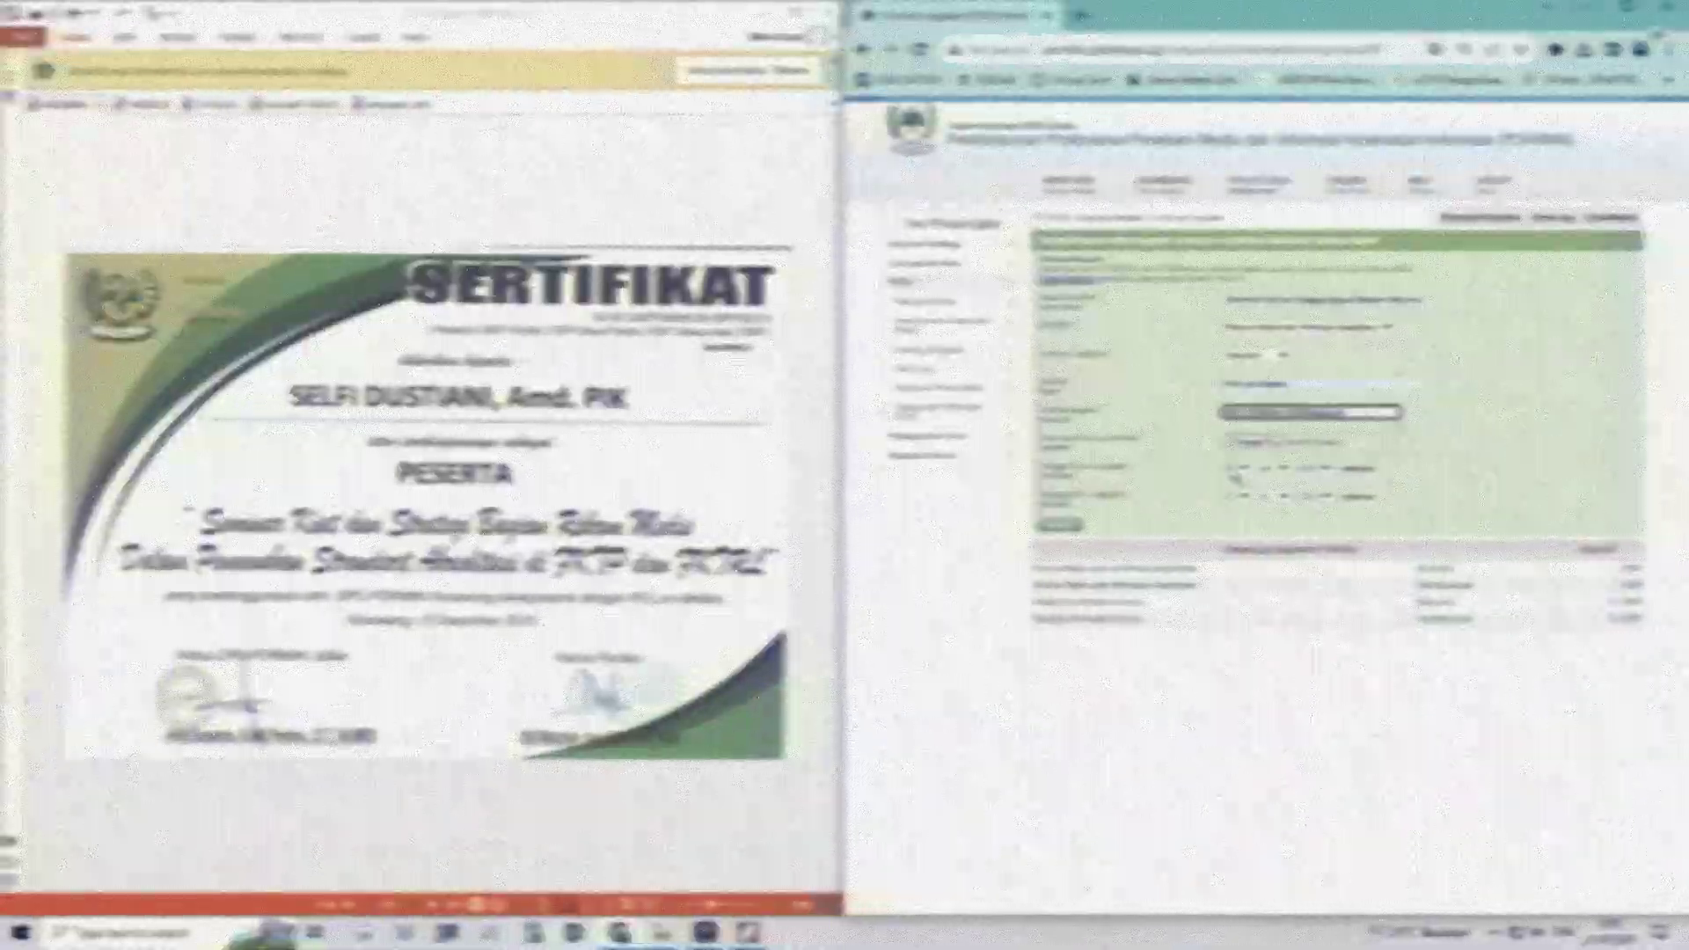
# Set both the start date and the end date of the Kiat dan Strategi seminar to the December date printed on its certificate
pyautogui.click(1238, 468)
pyautogui.click(1231, 677)
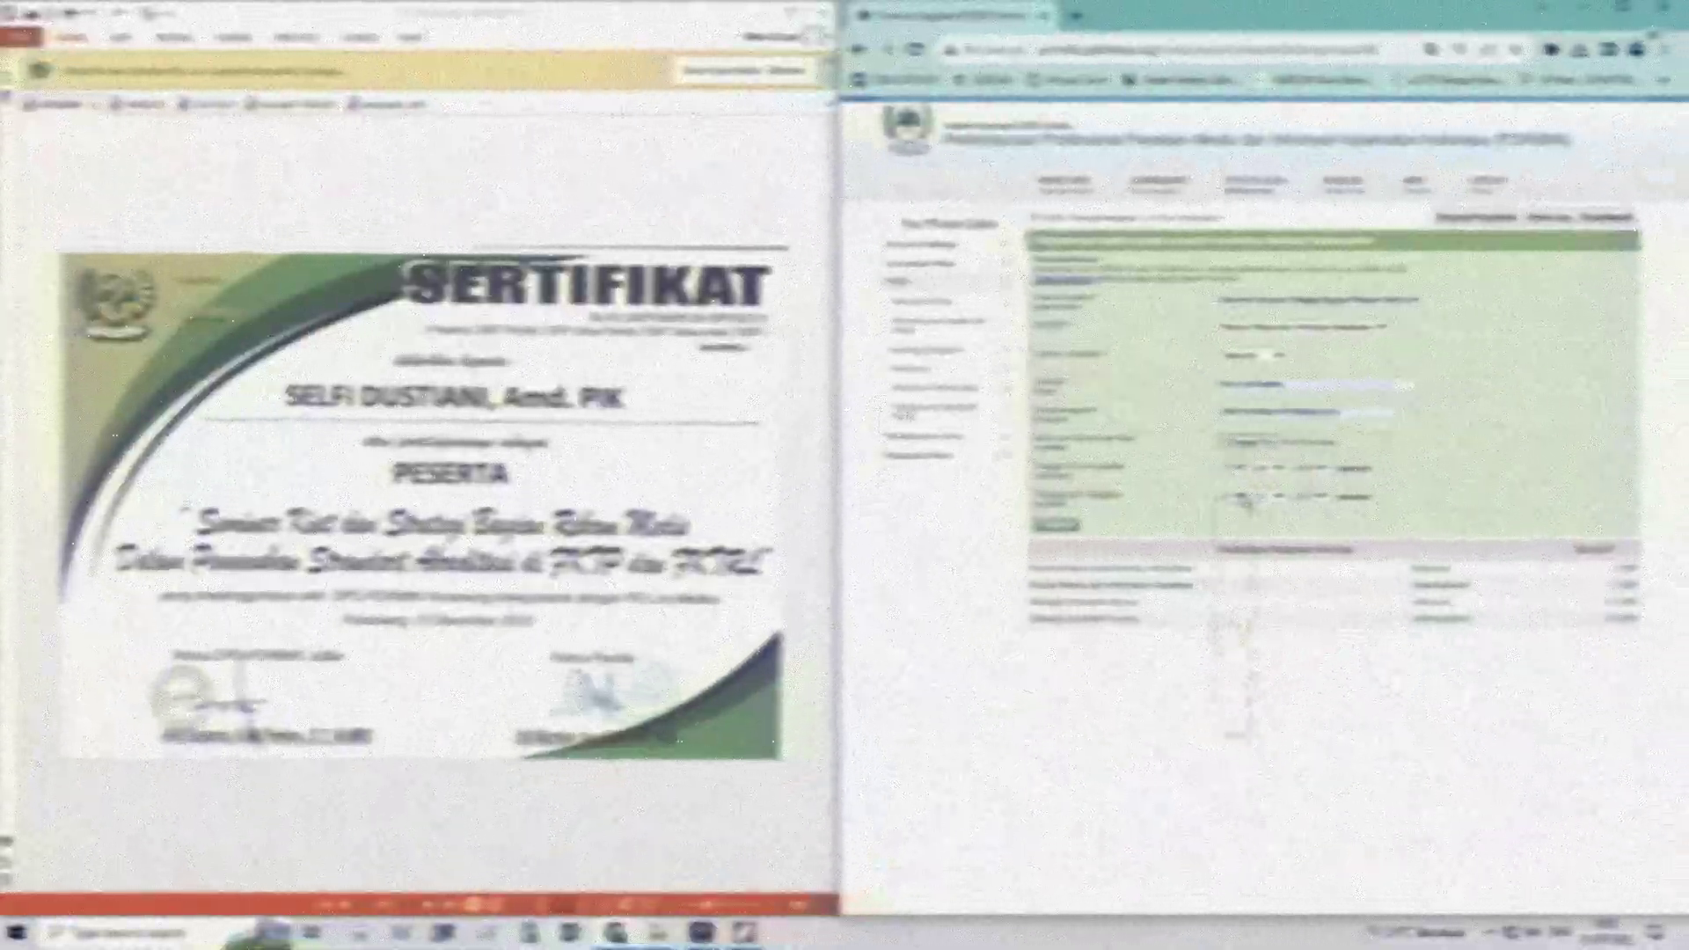
pyautogui.click(1236, 498)
pyautogui.click(1227, 656)
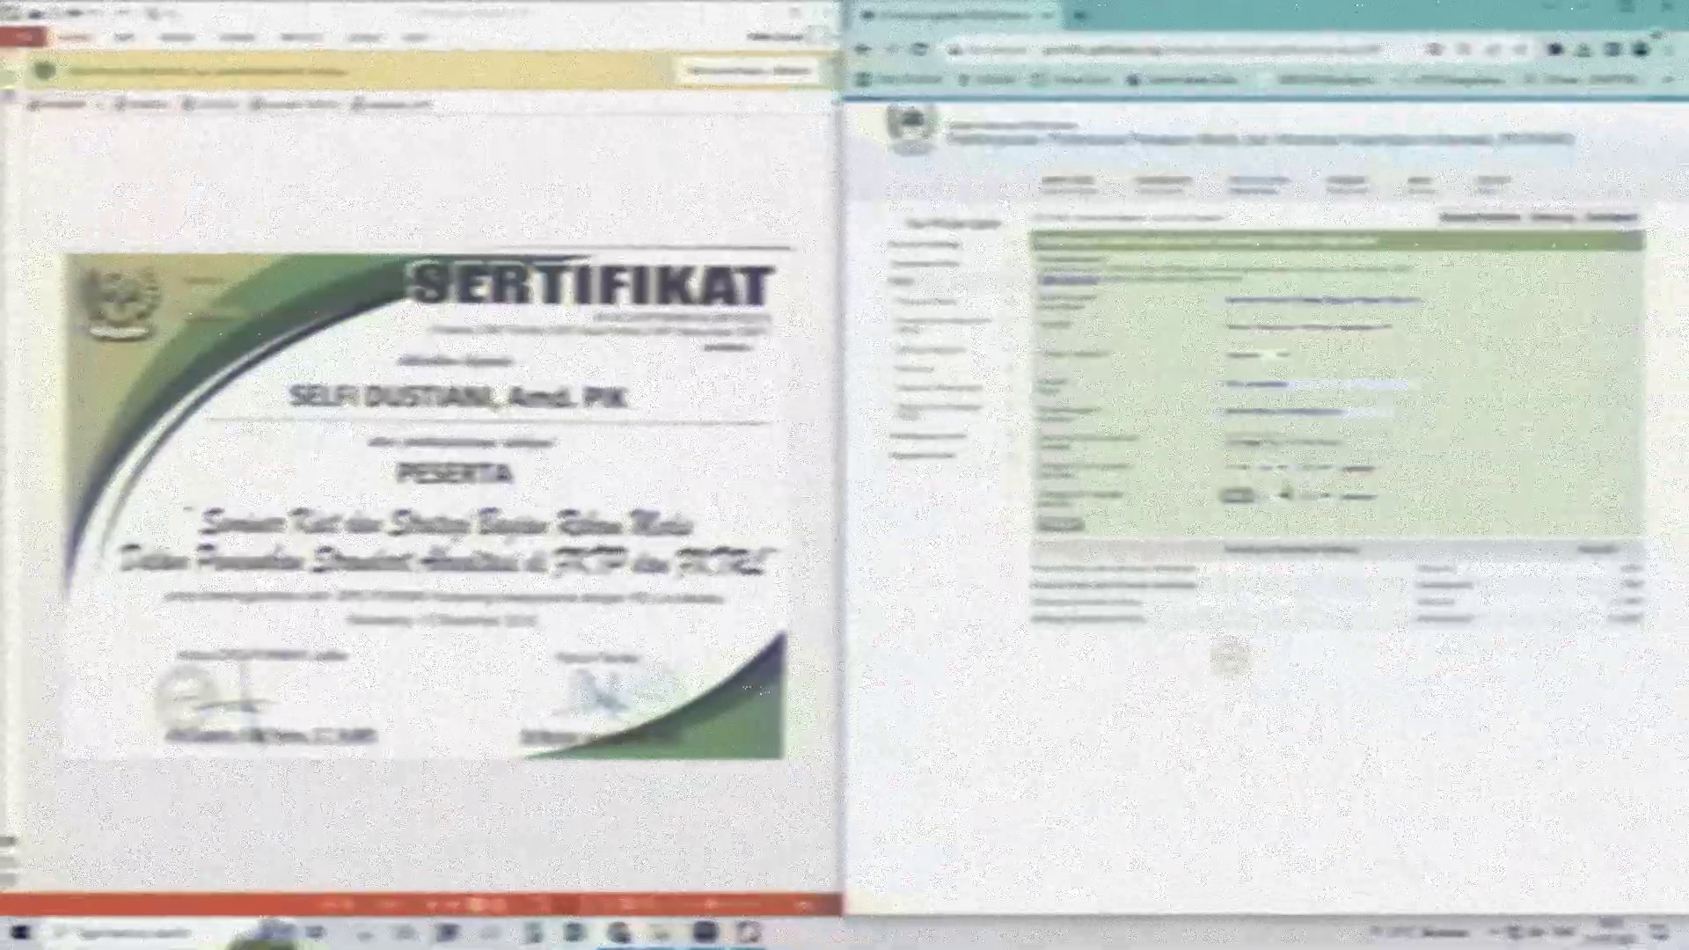
pyautogui.click(1273, 468)
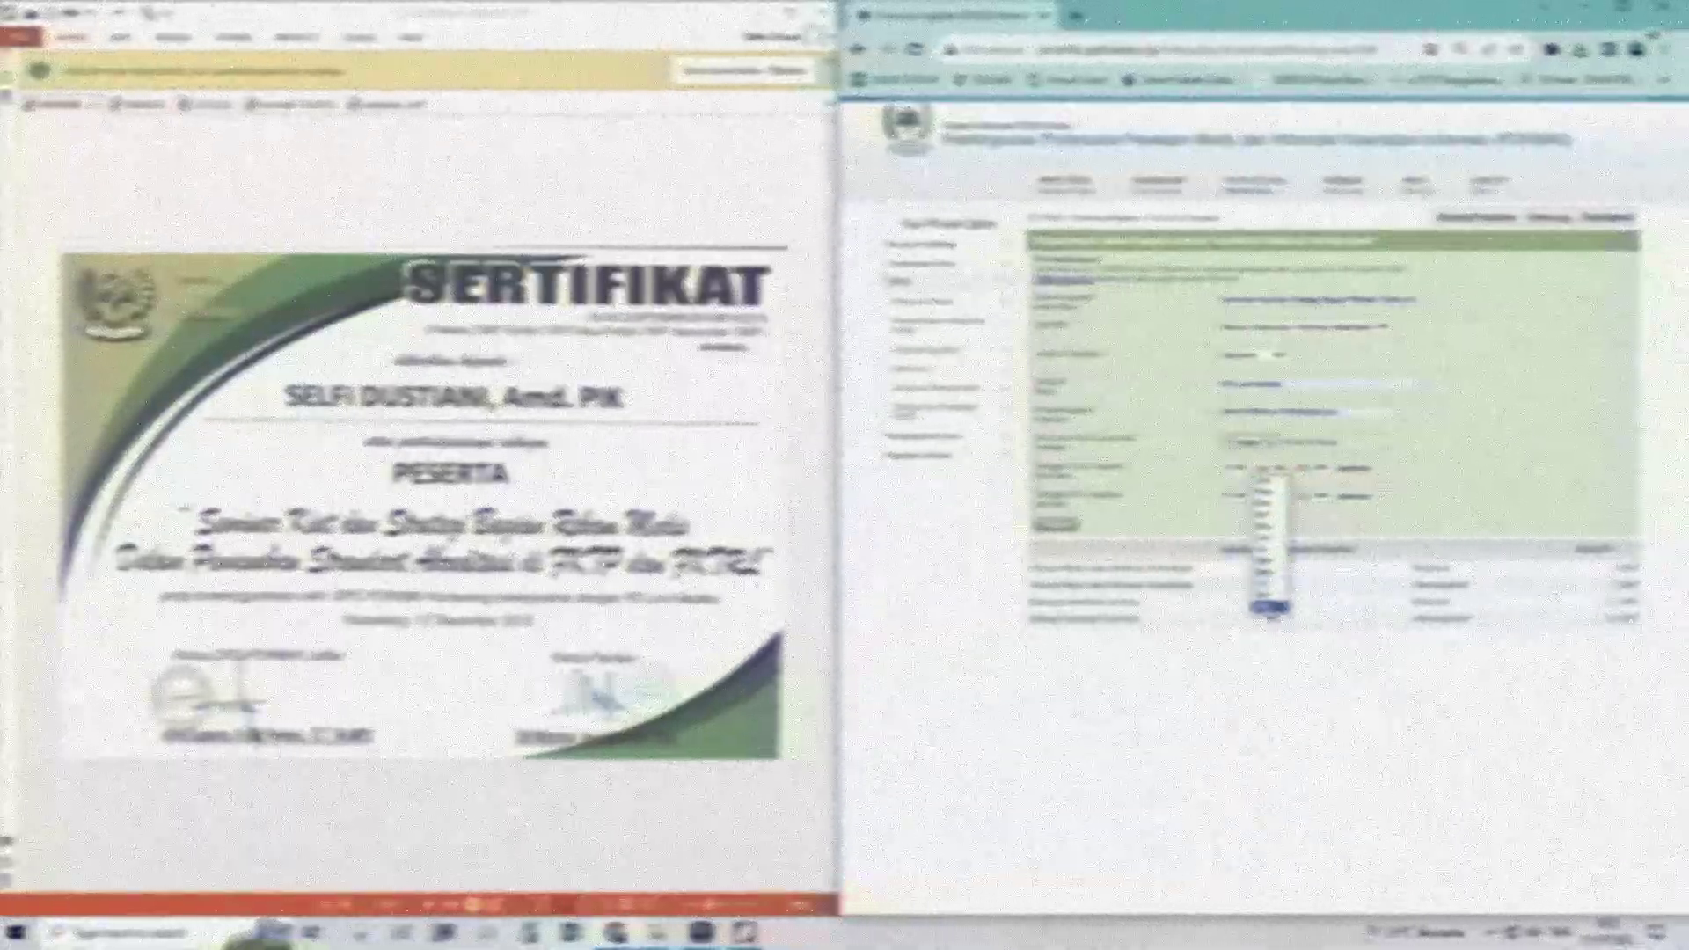
pyautogui.click(1279, 498)
pyautogui.click(1266, 634)
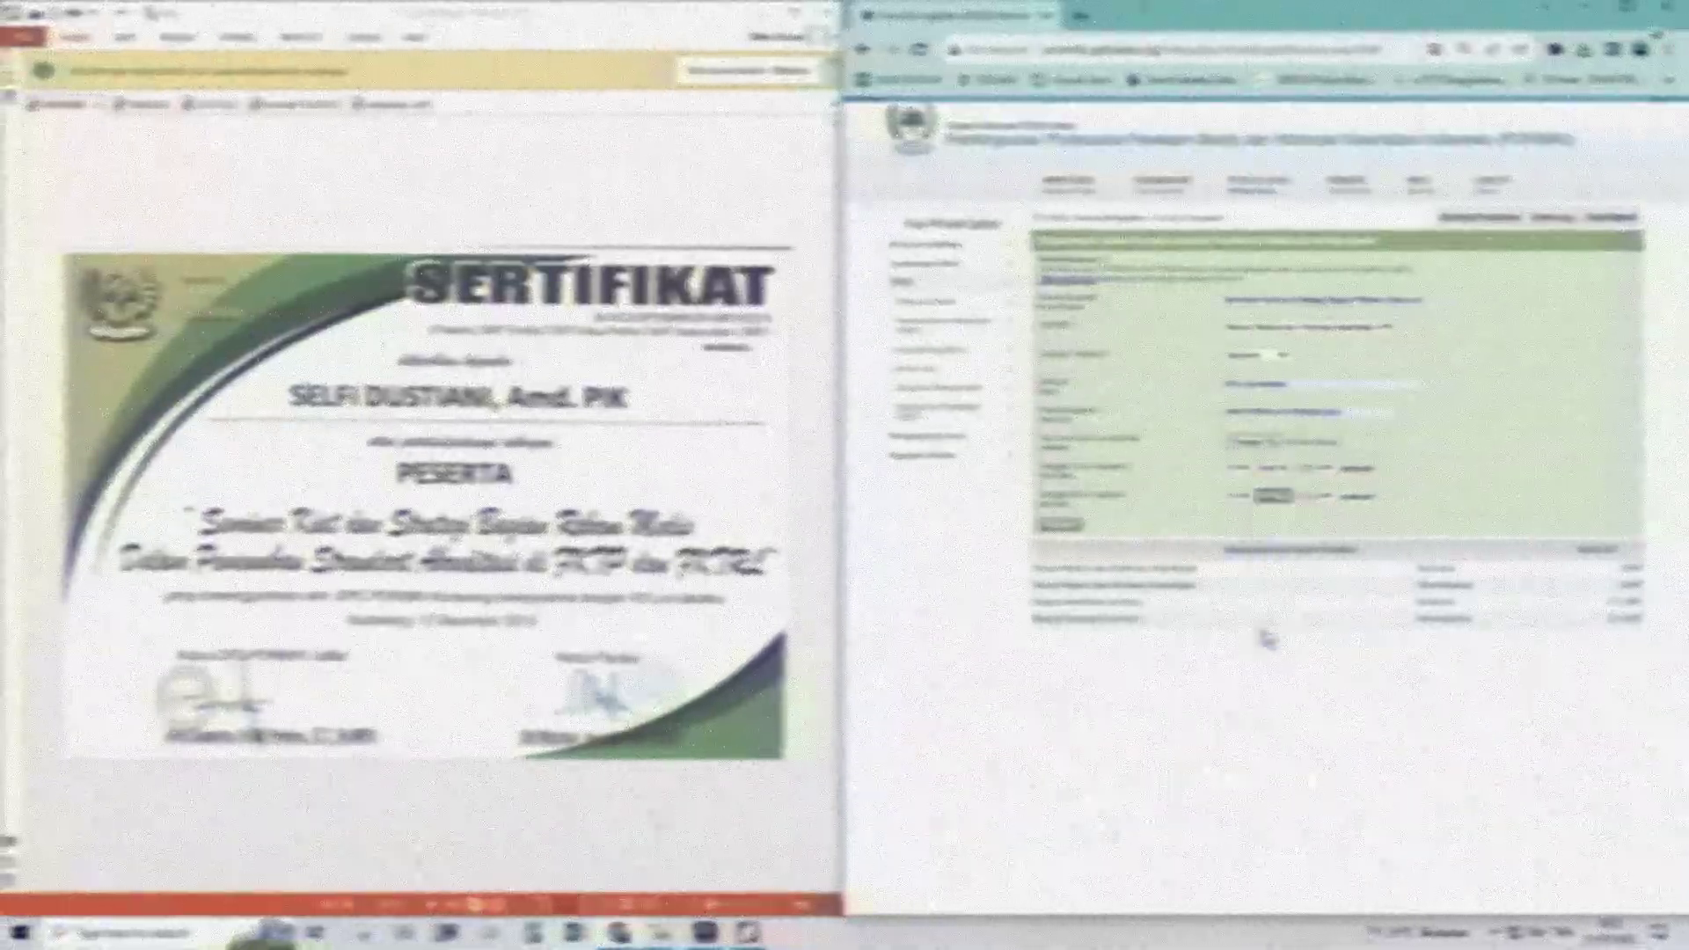
pyautogui.click(1316, 470)
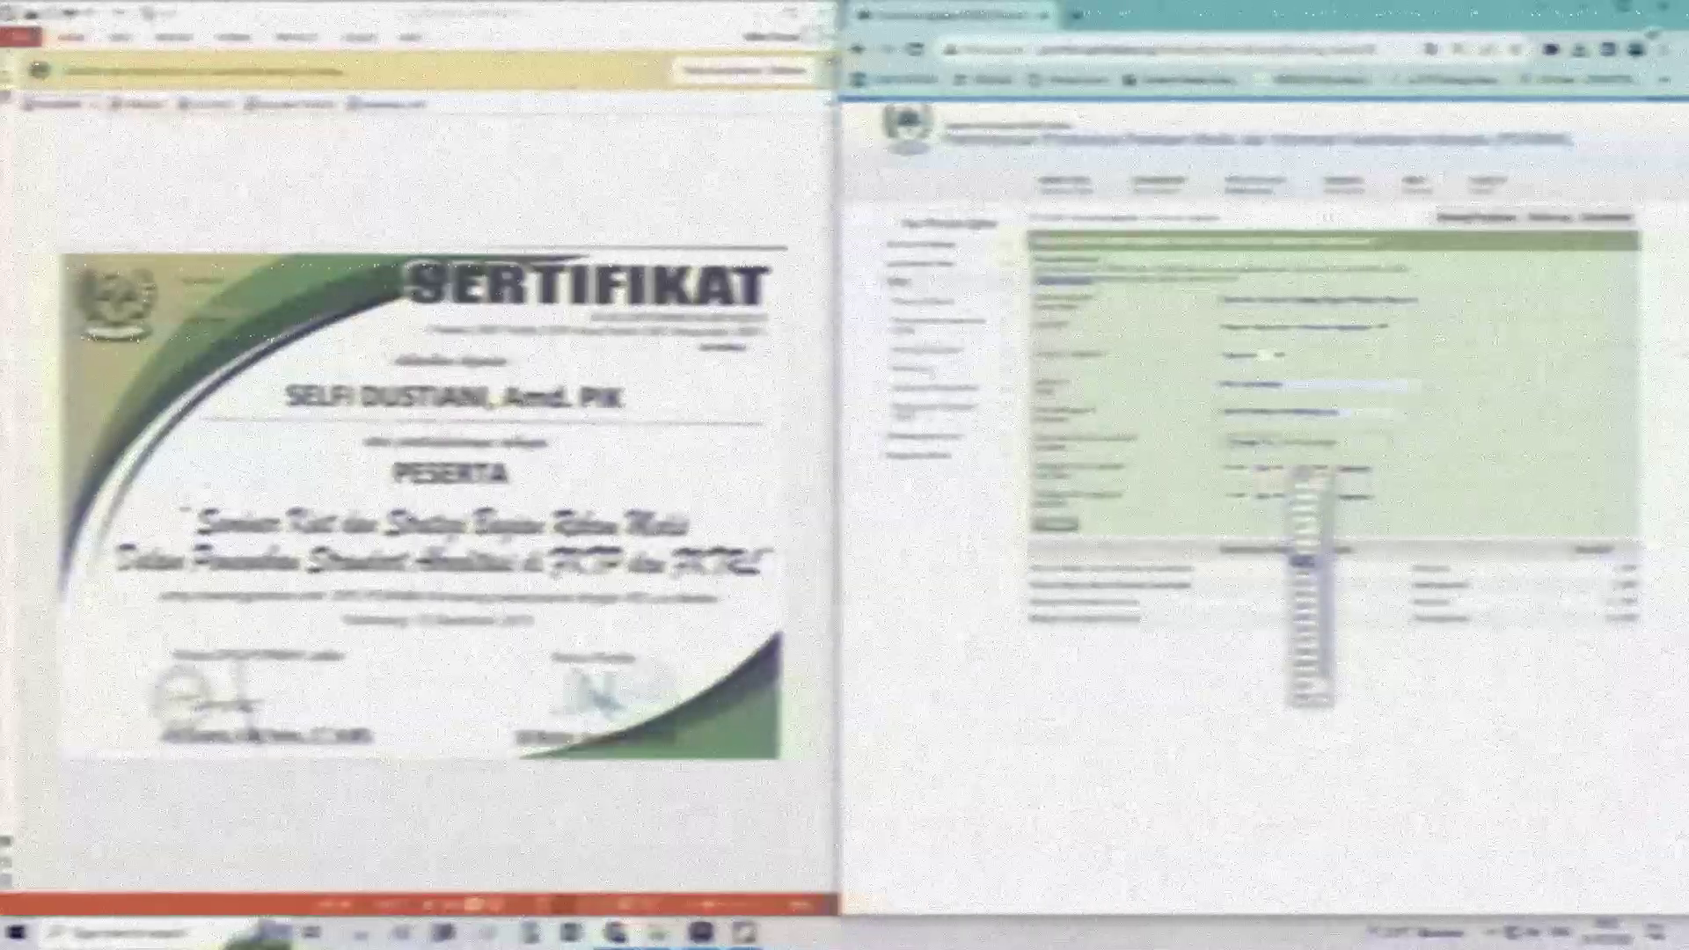
pyautogui.click(1304, 538)
pyautogui.click(1316, 497)
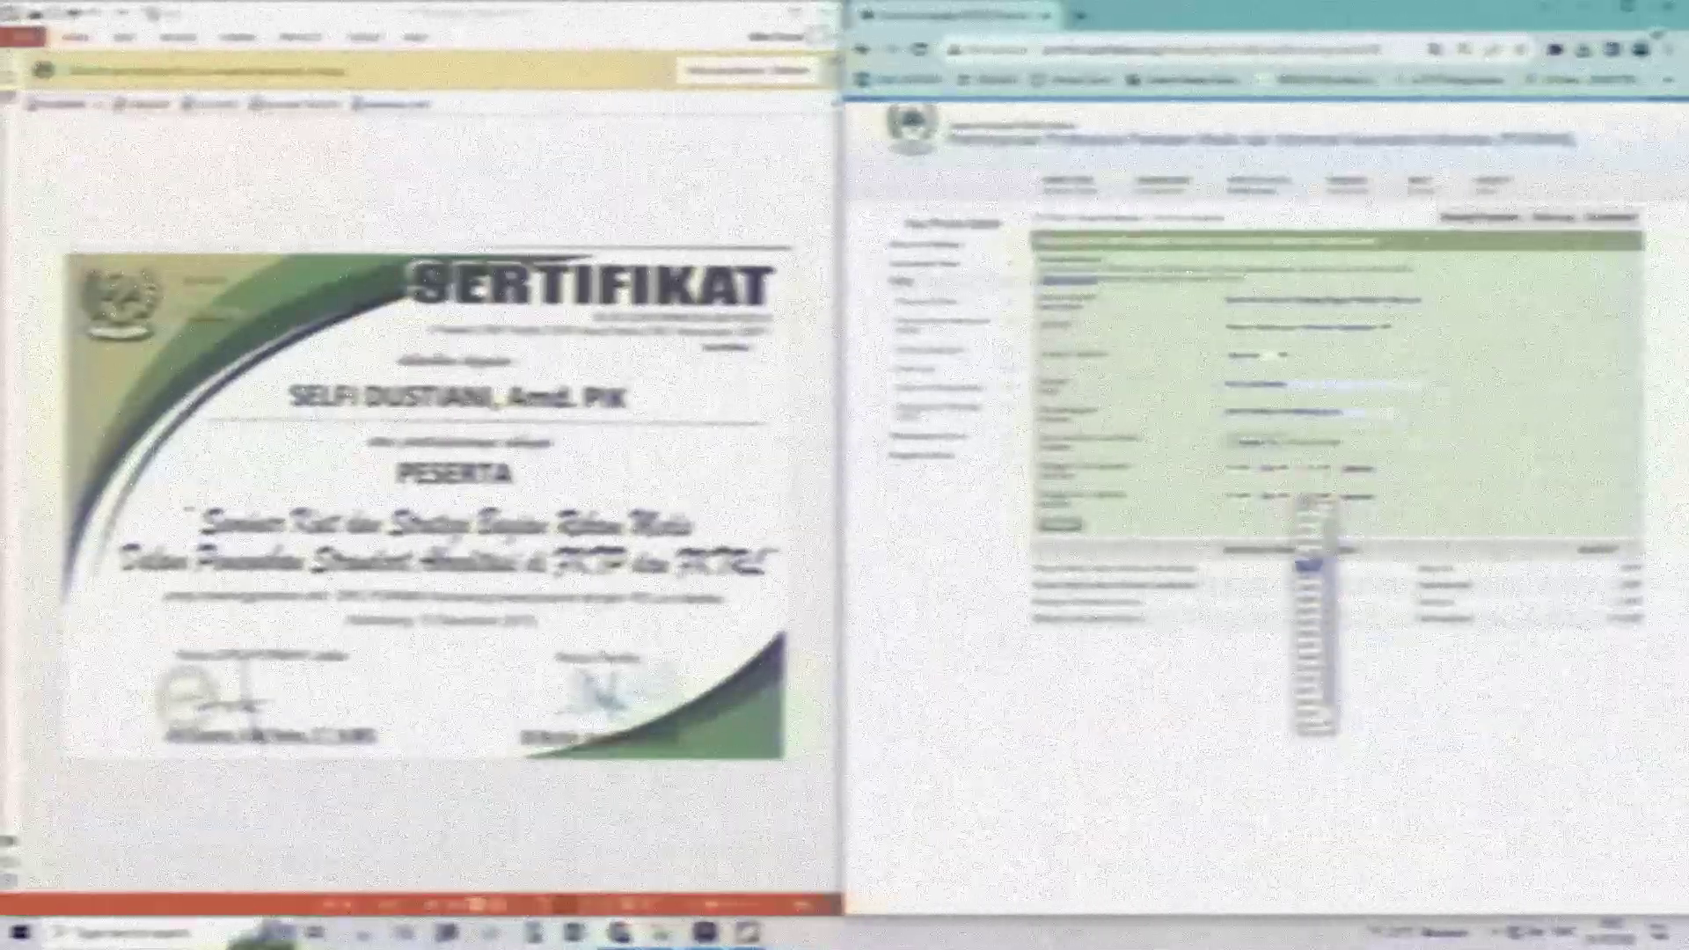
pyautogui.click(1307, 678)
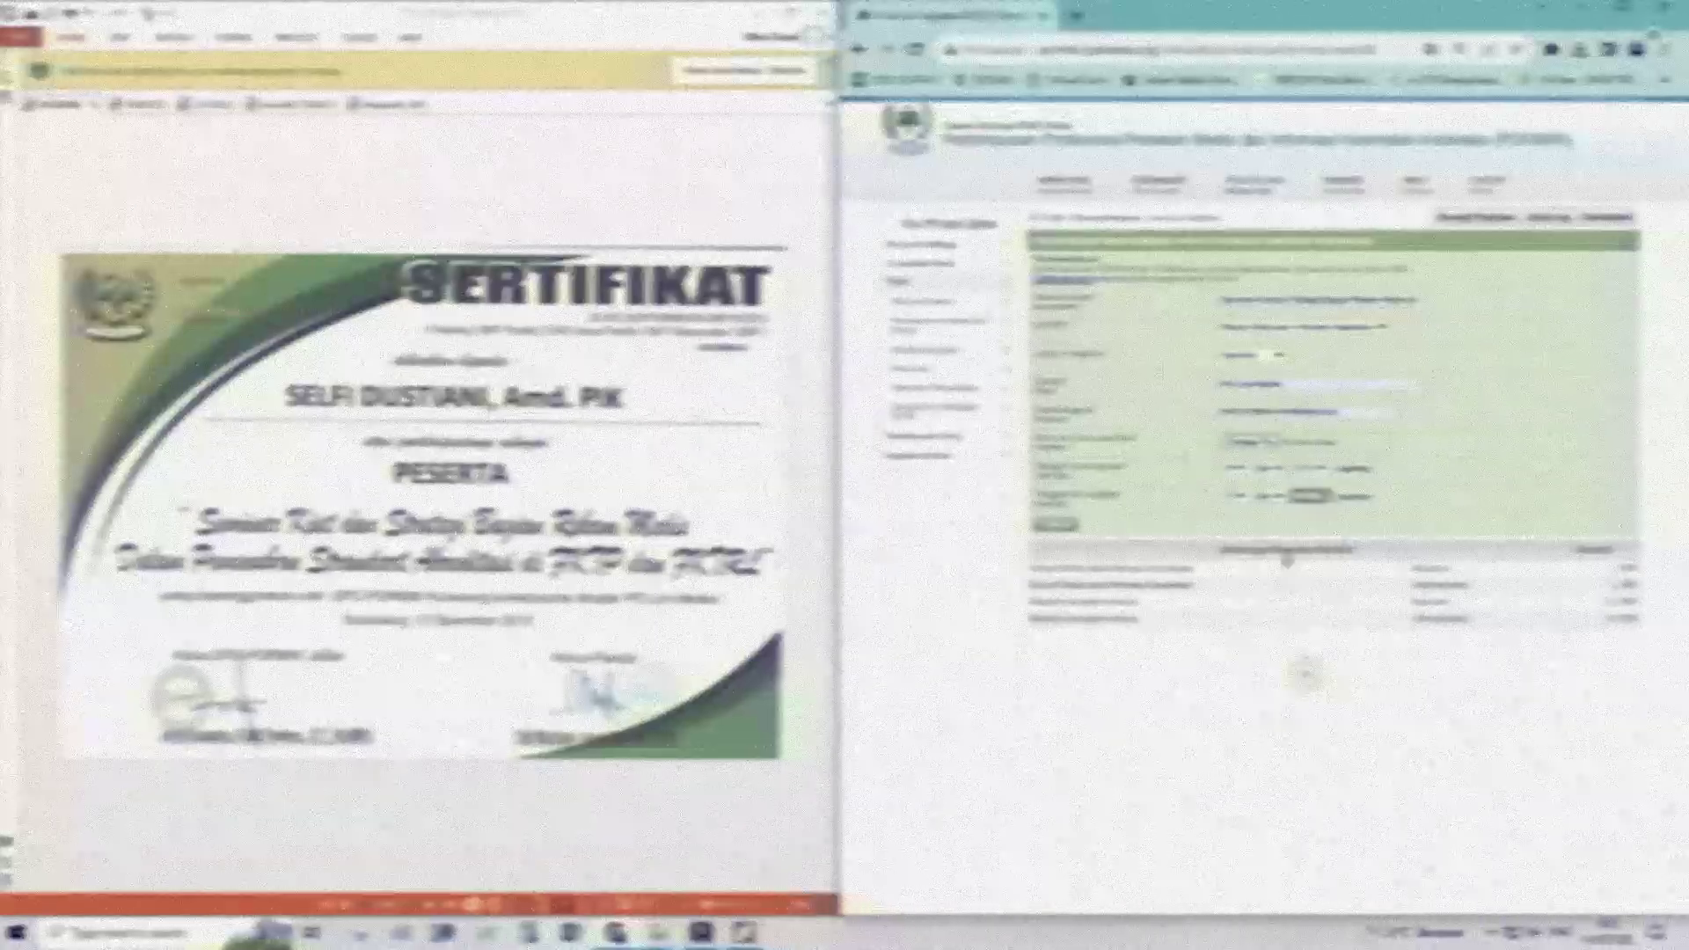
# Attach the matching certificate PDF of the Kiat dan Strategi seminar as the supporting document and save the entry
pyautogui.click(1242, 444)
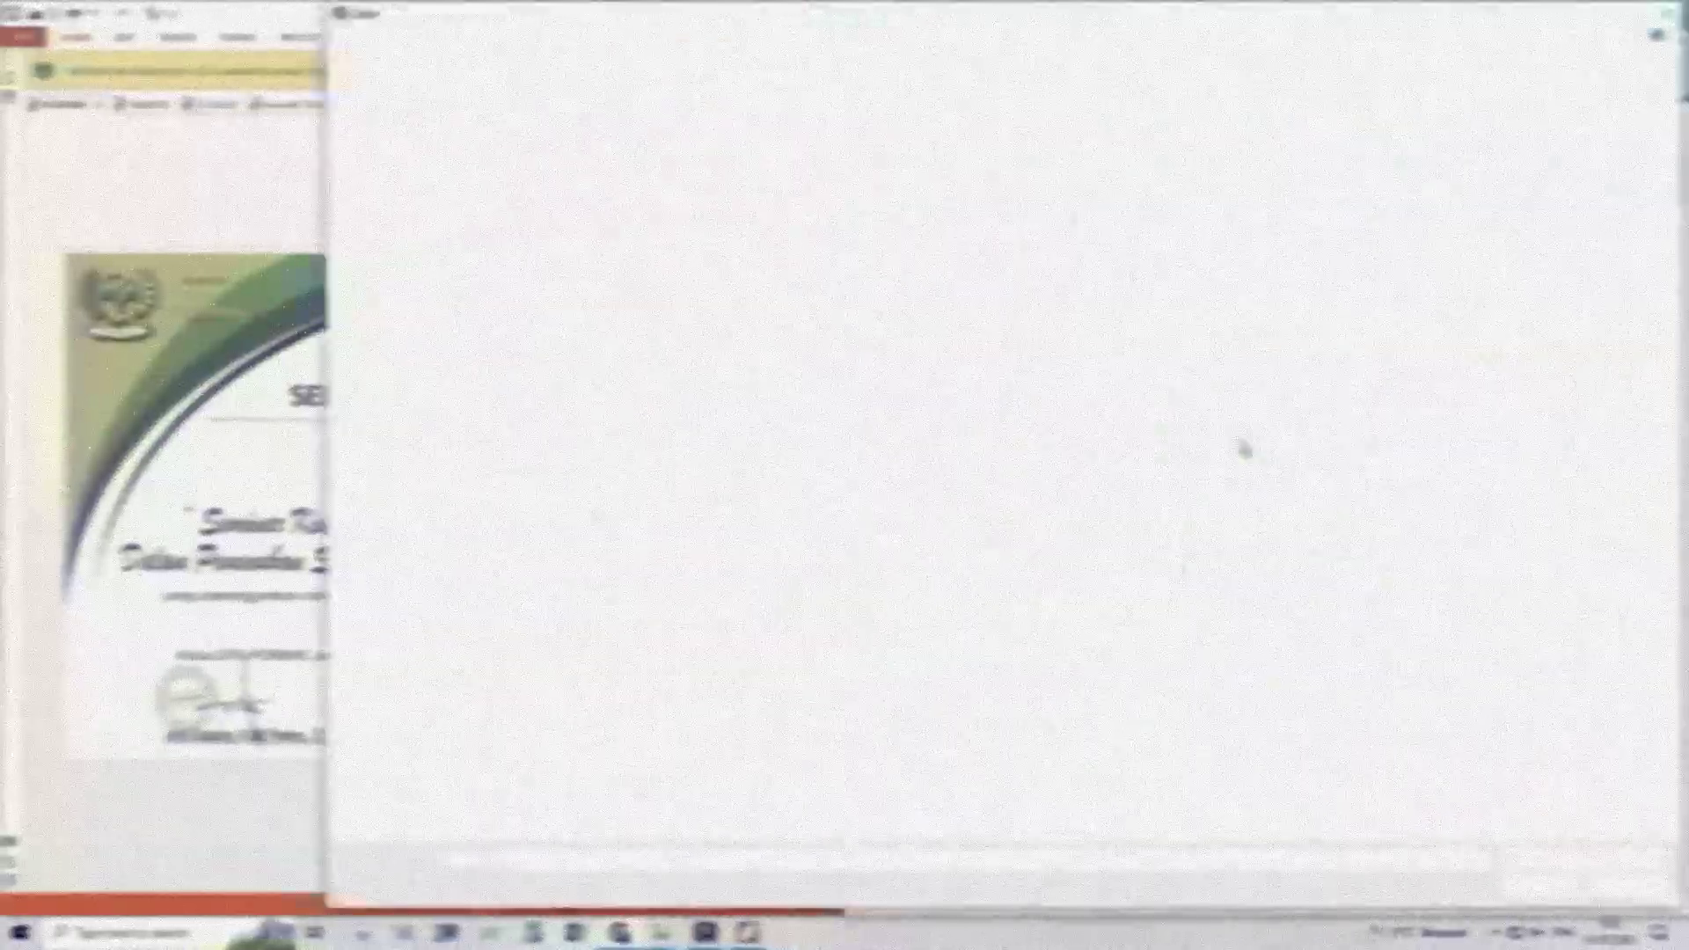
pyautogui.click(719, 274)
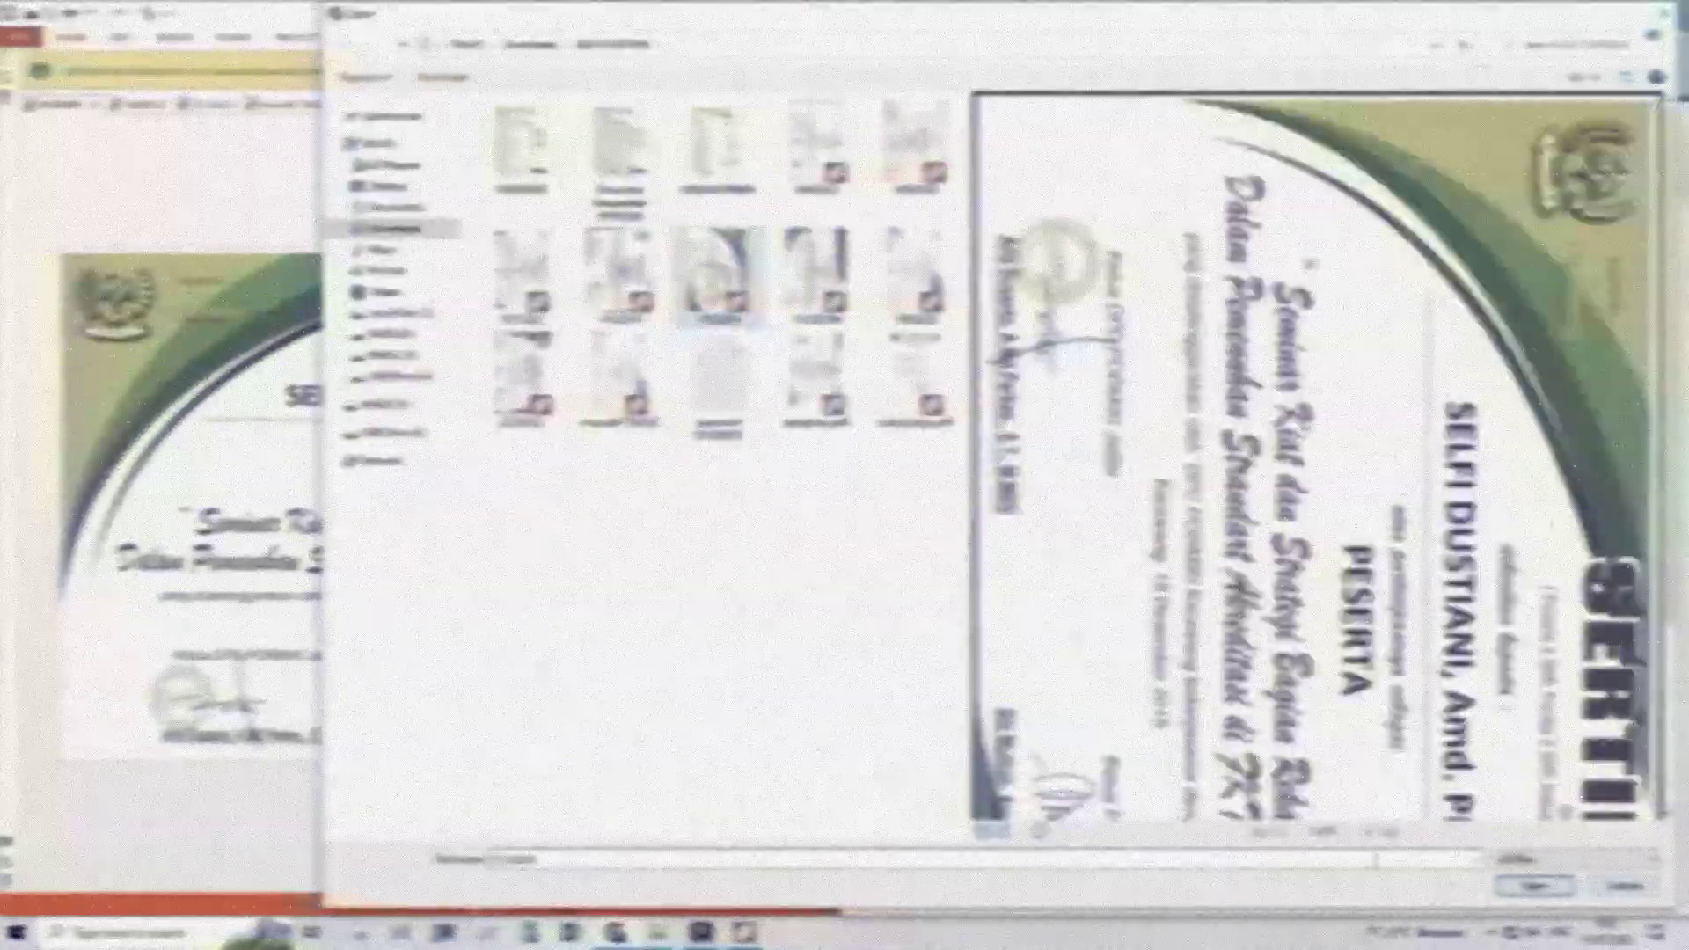
pyautogui.click(1527, 887)
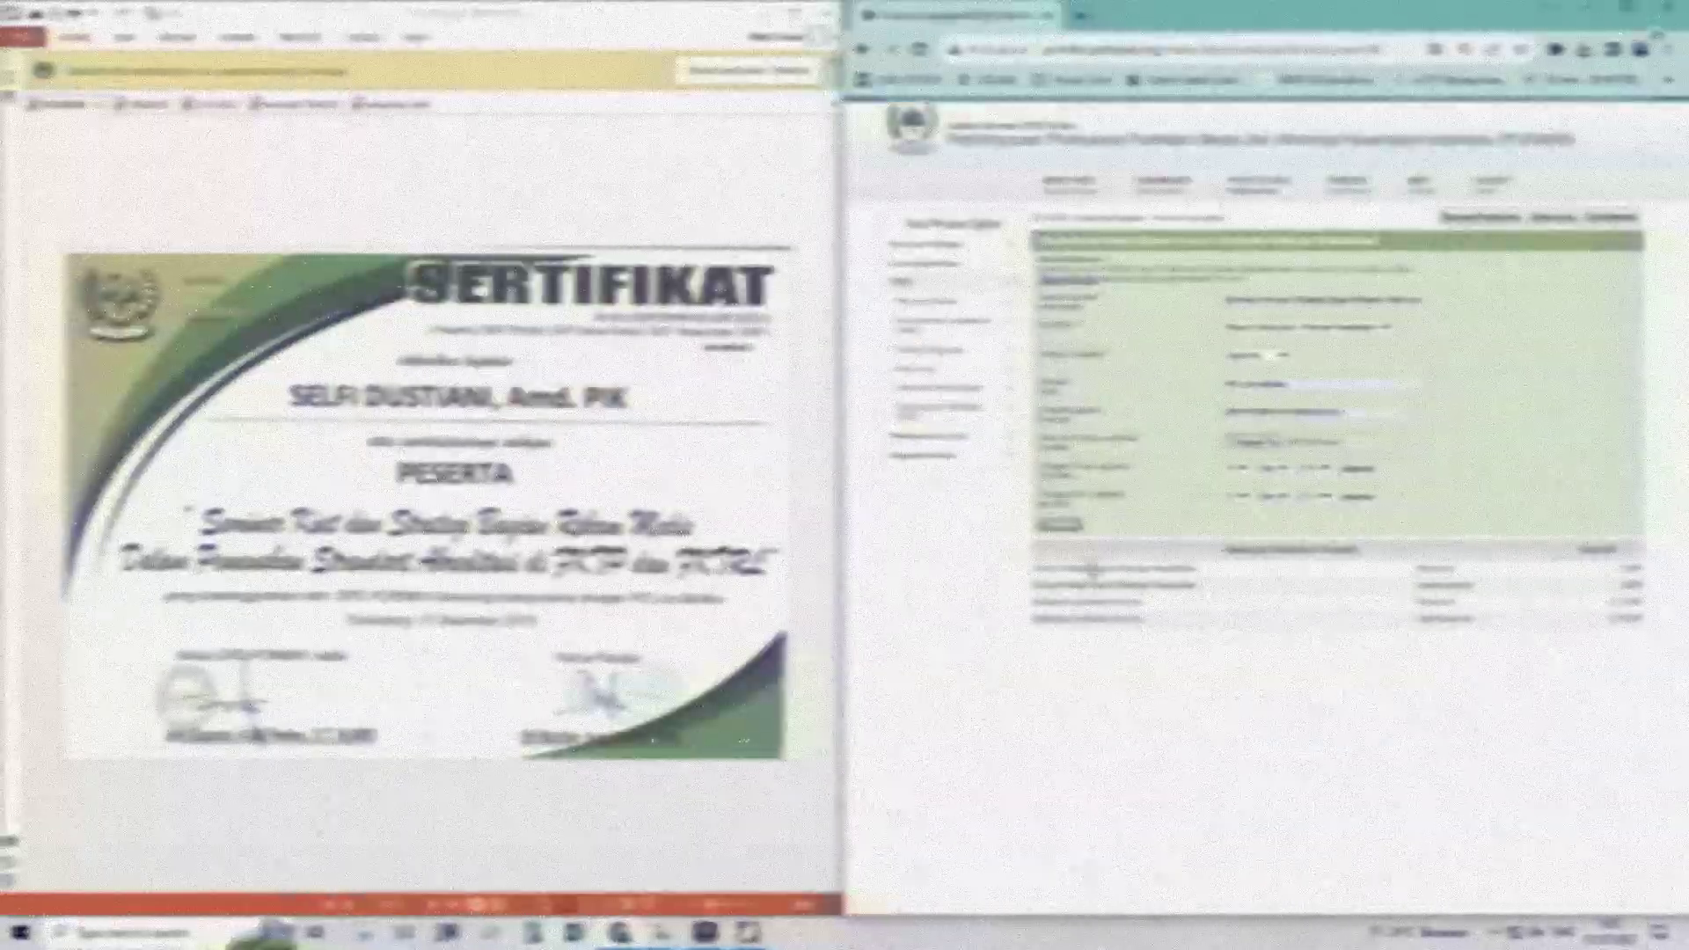
pyautogui.click(1060, 526)
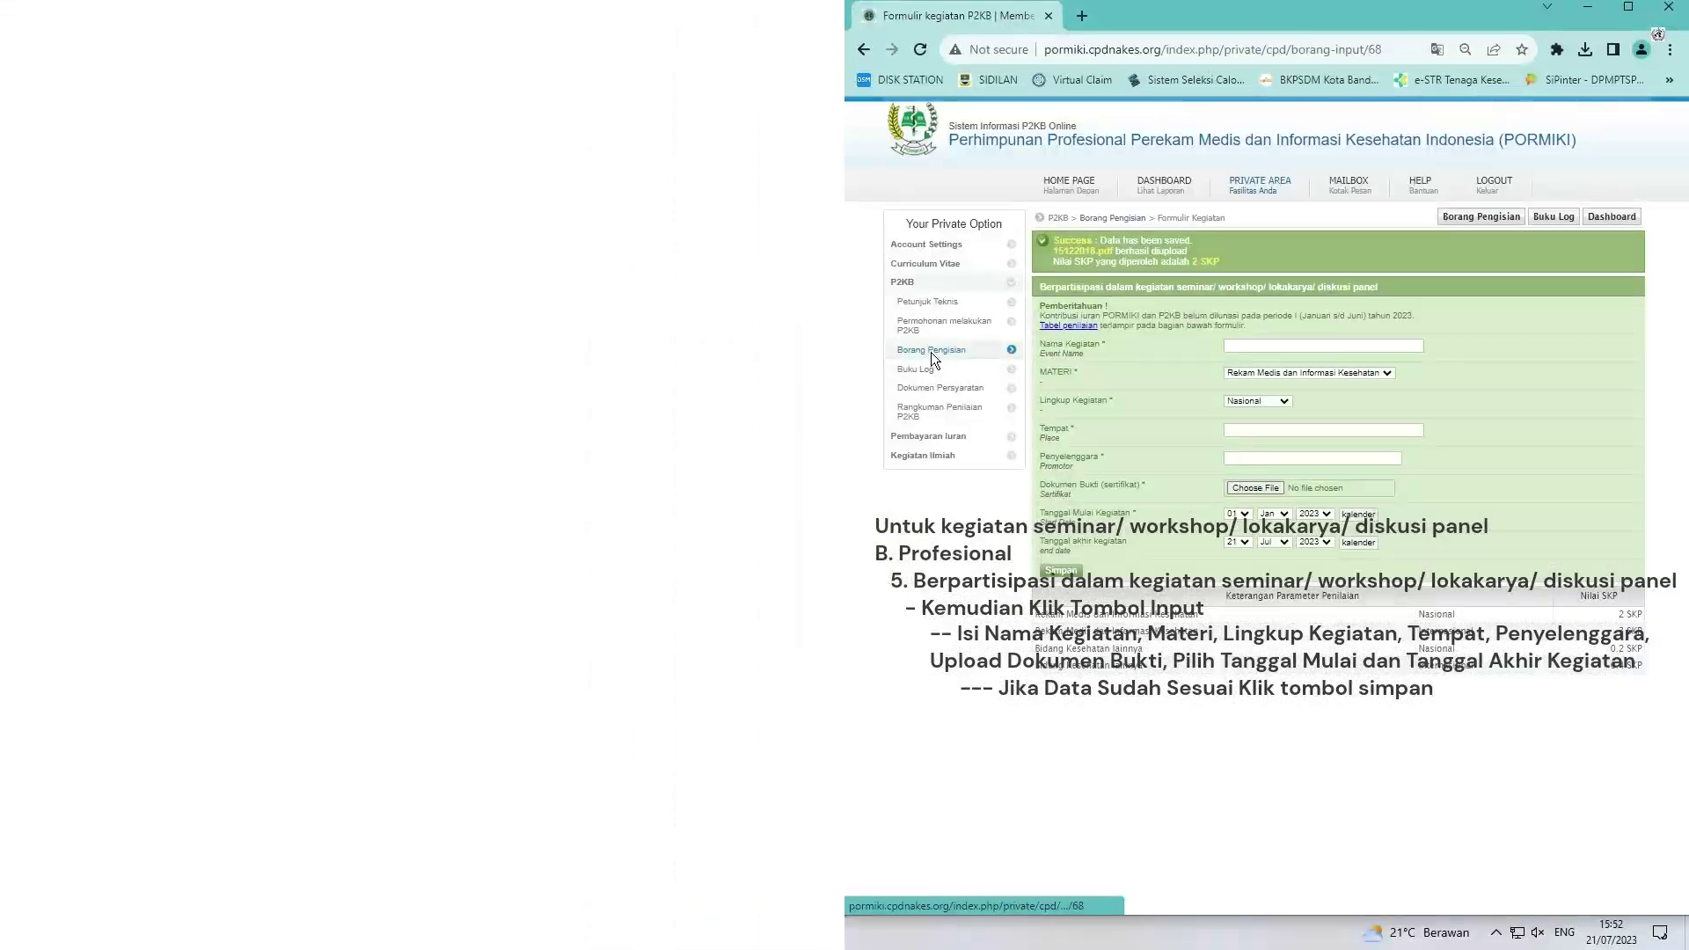
# Open another seminar/workshop activity form and fill in the event name with the saved webinar title beginning with "Webinar Int"
pyautogui.click(933, 354)
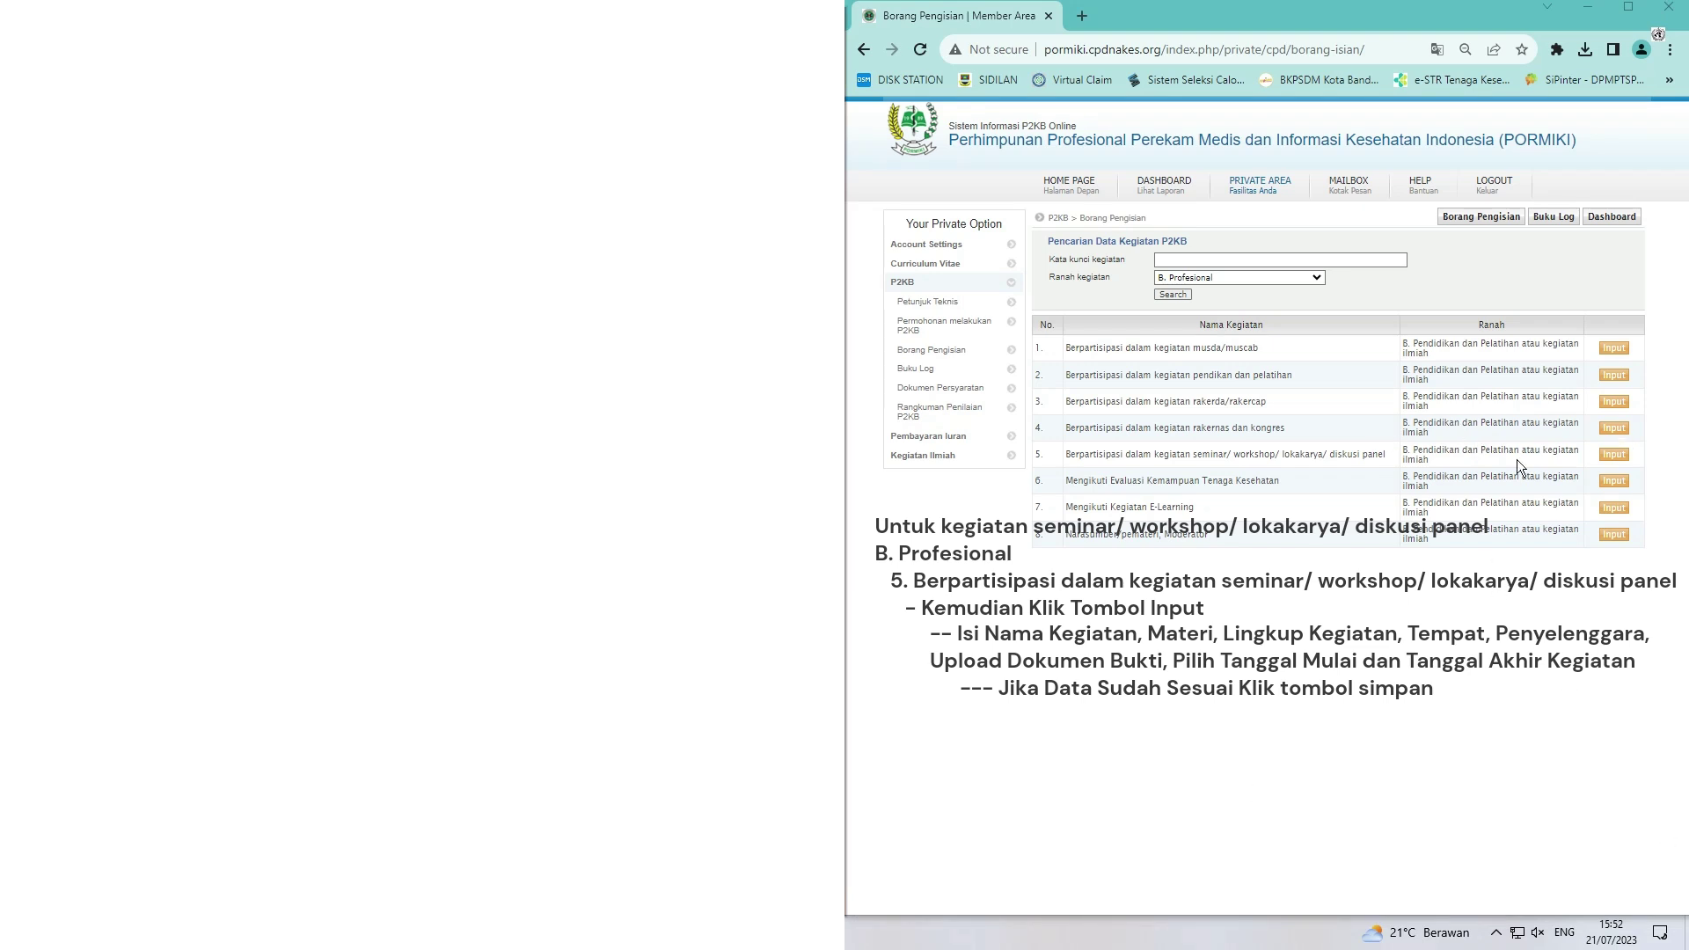
pyautogui.click(1612, 454)
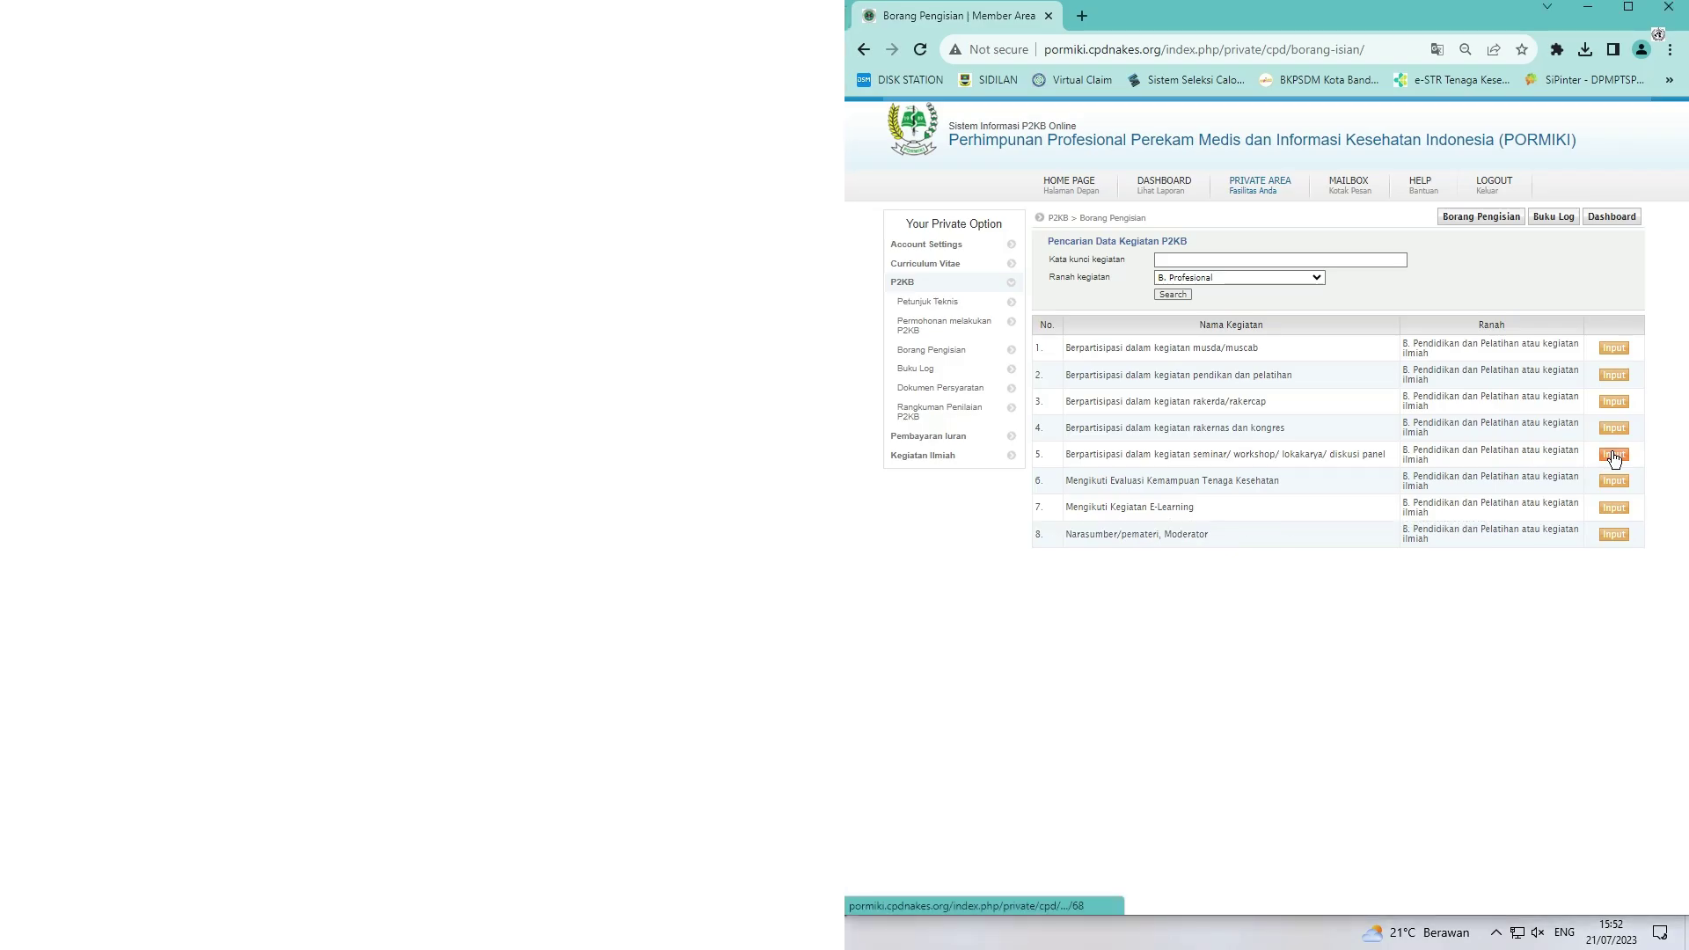
pyautogui.click(1251, 300)
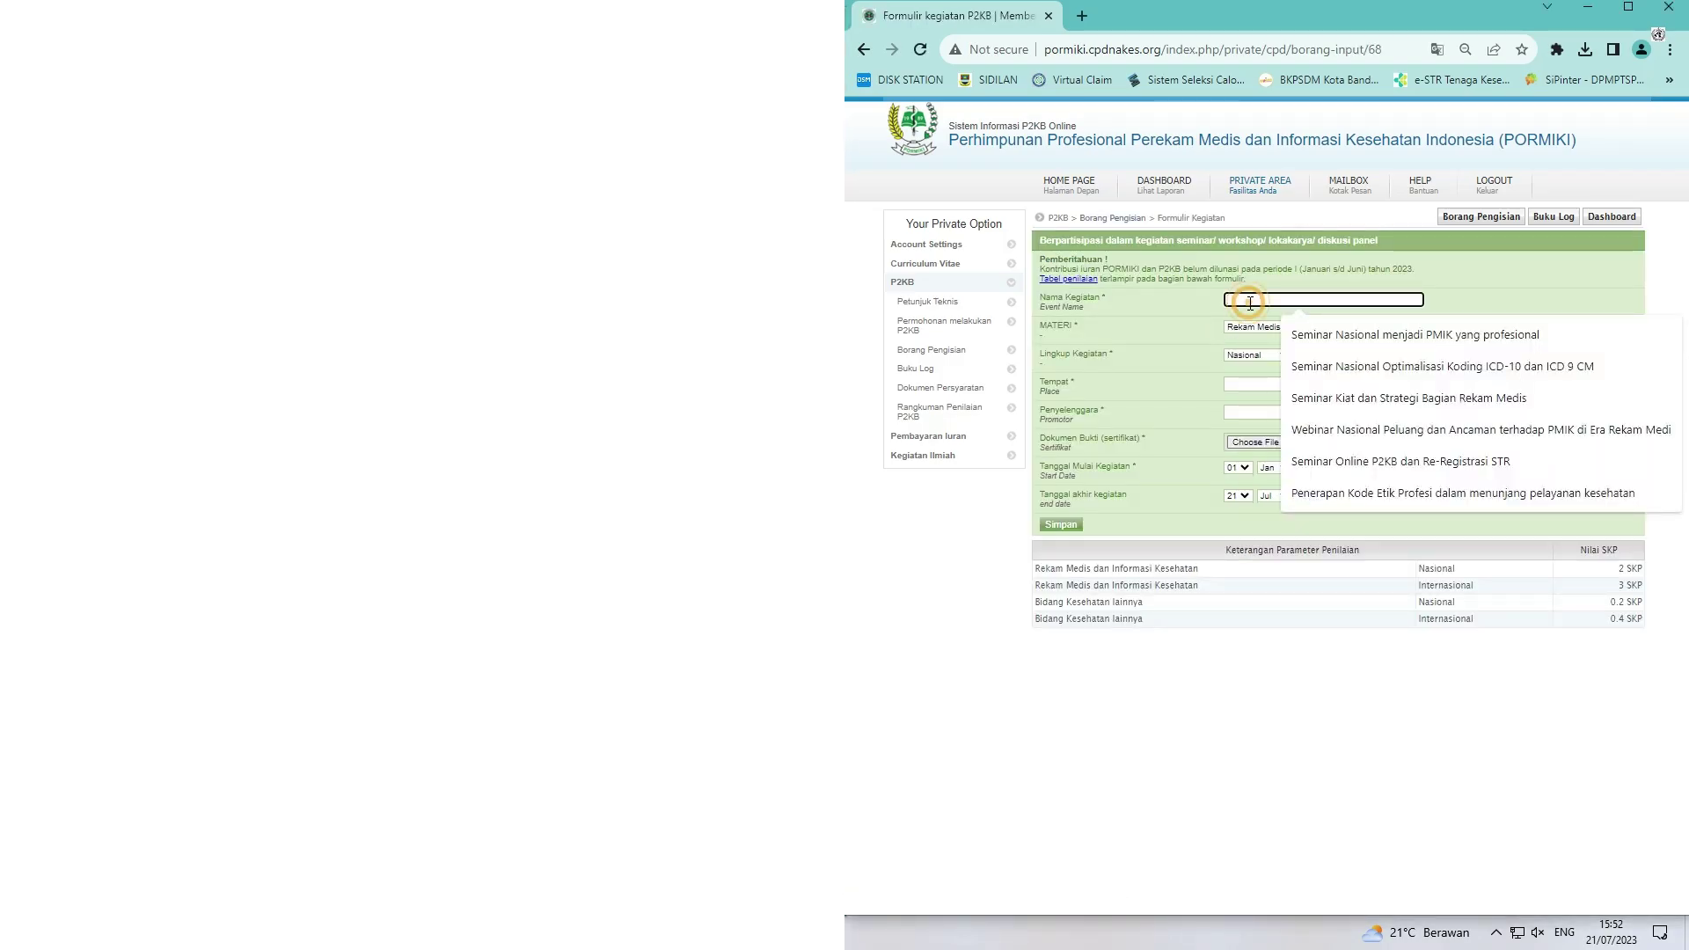
pyautogui.write('Webinar')
pyautogui.write(' Int')
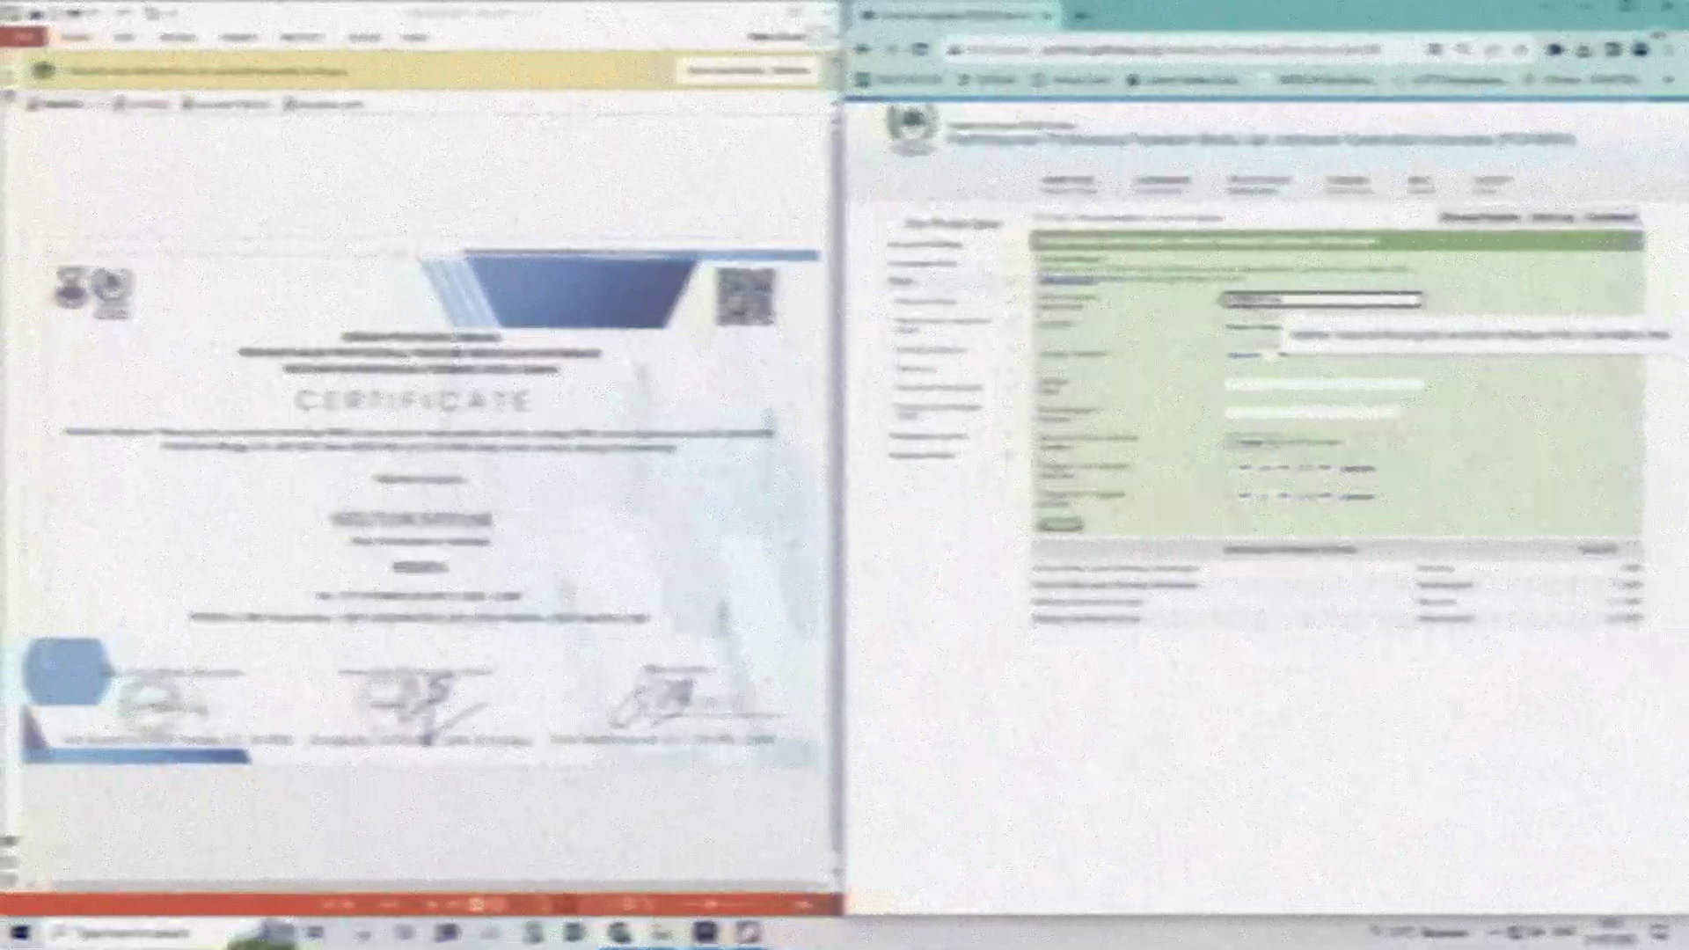
pyautogui.click(1335, 342)
# Fill in the webinar's place as "Platform Zoom Cloud Meeting" and enter the organizer given on its certificate
pyautogui.click(1287, 382)
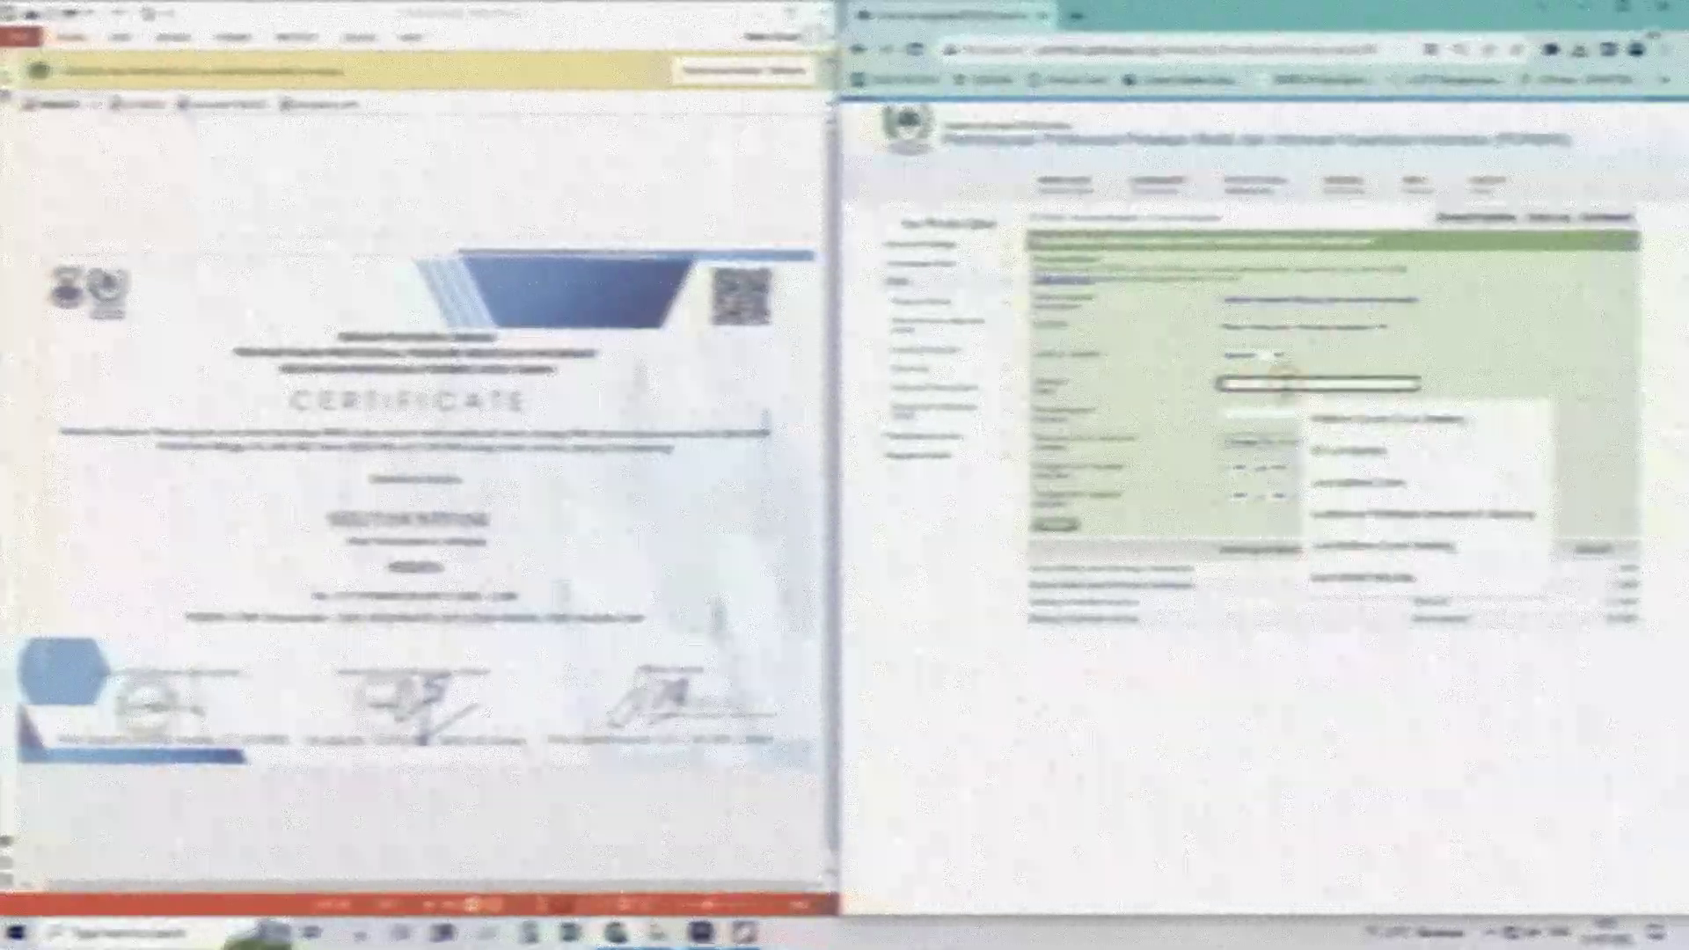
pyautogui.click(1348, 421)
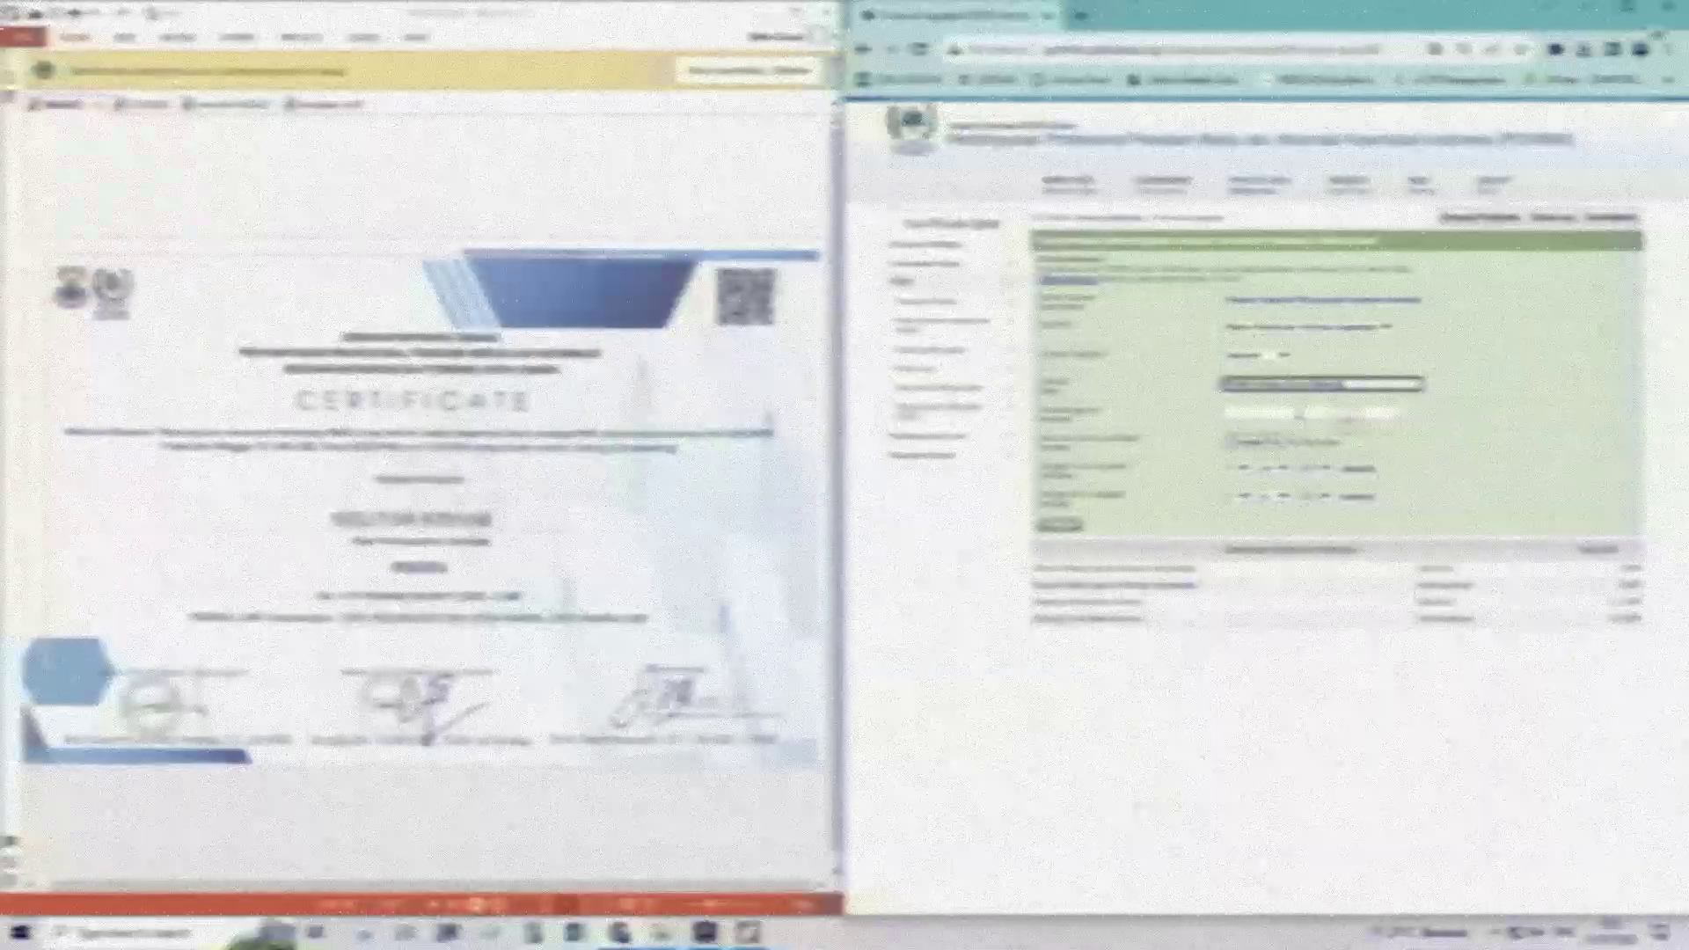
pyautogui.click(1299, 412)
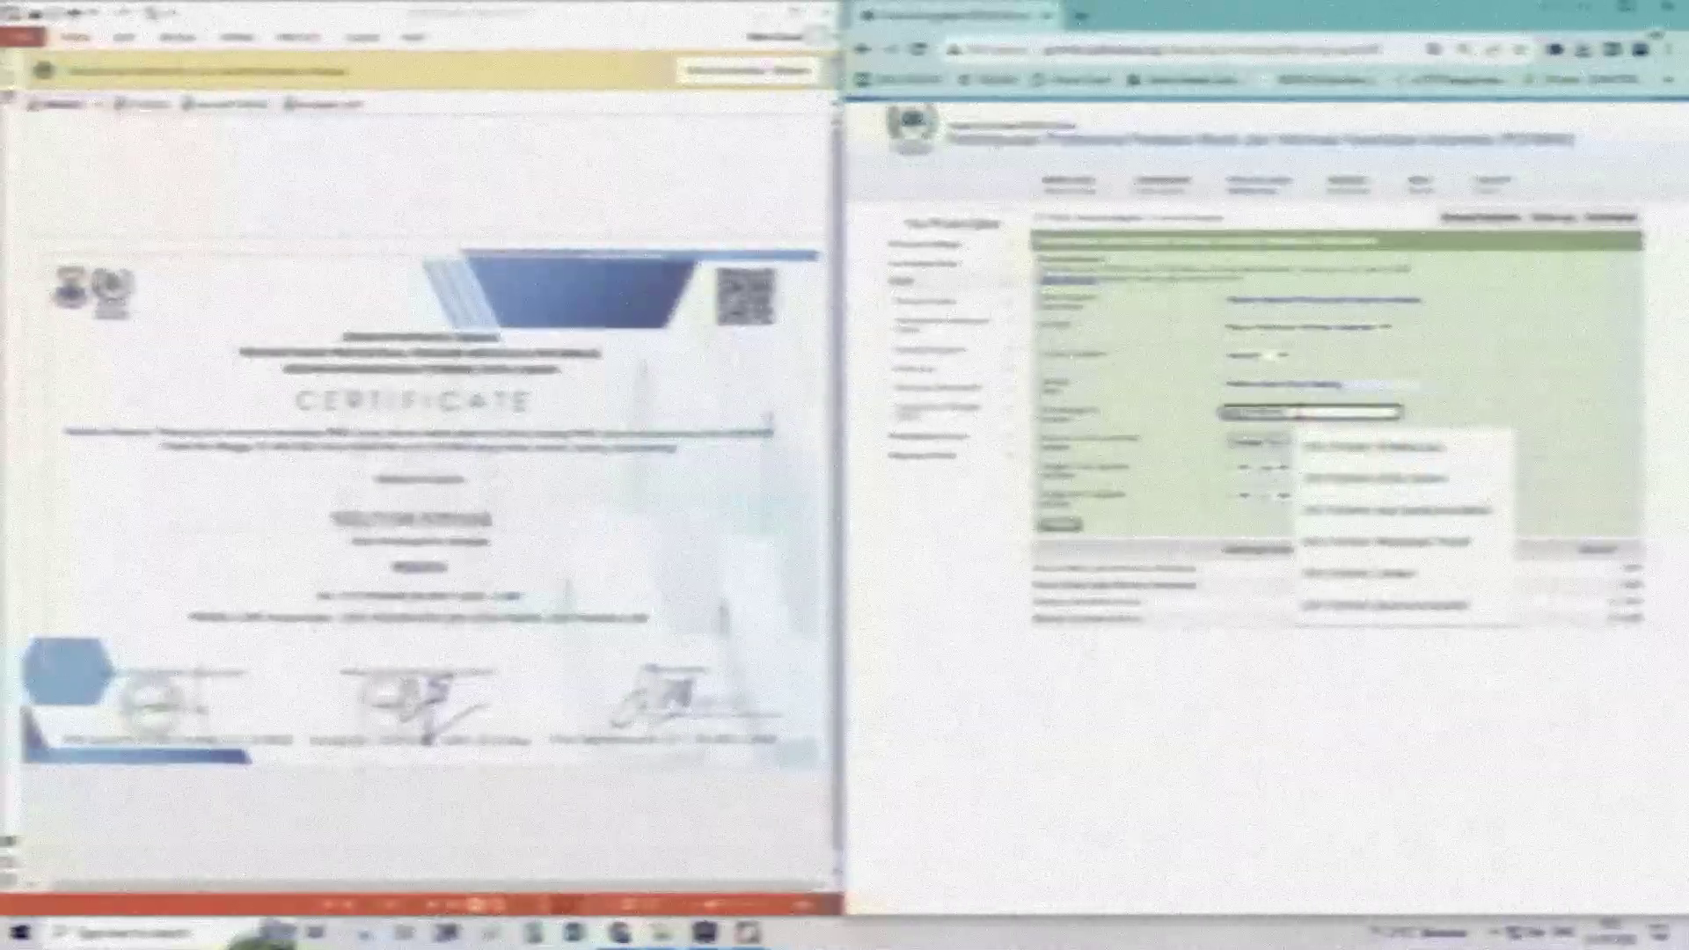
pyautogui.write('ja')
pyautogui.click(1349, 453)
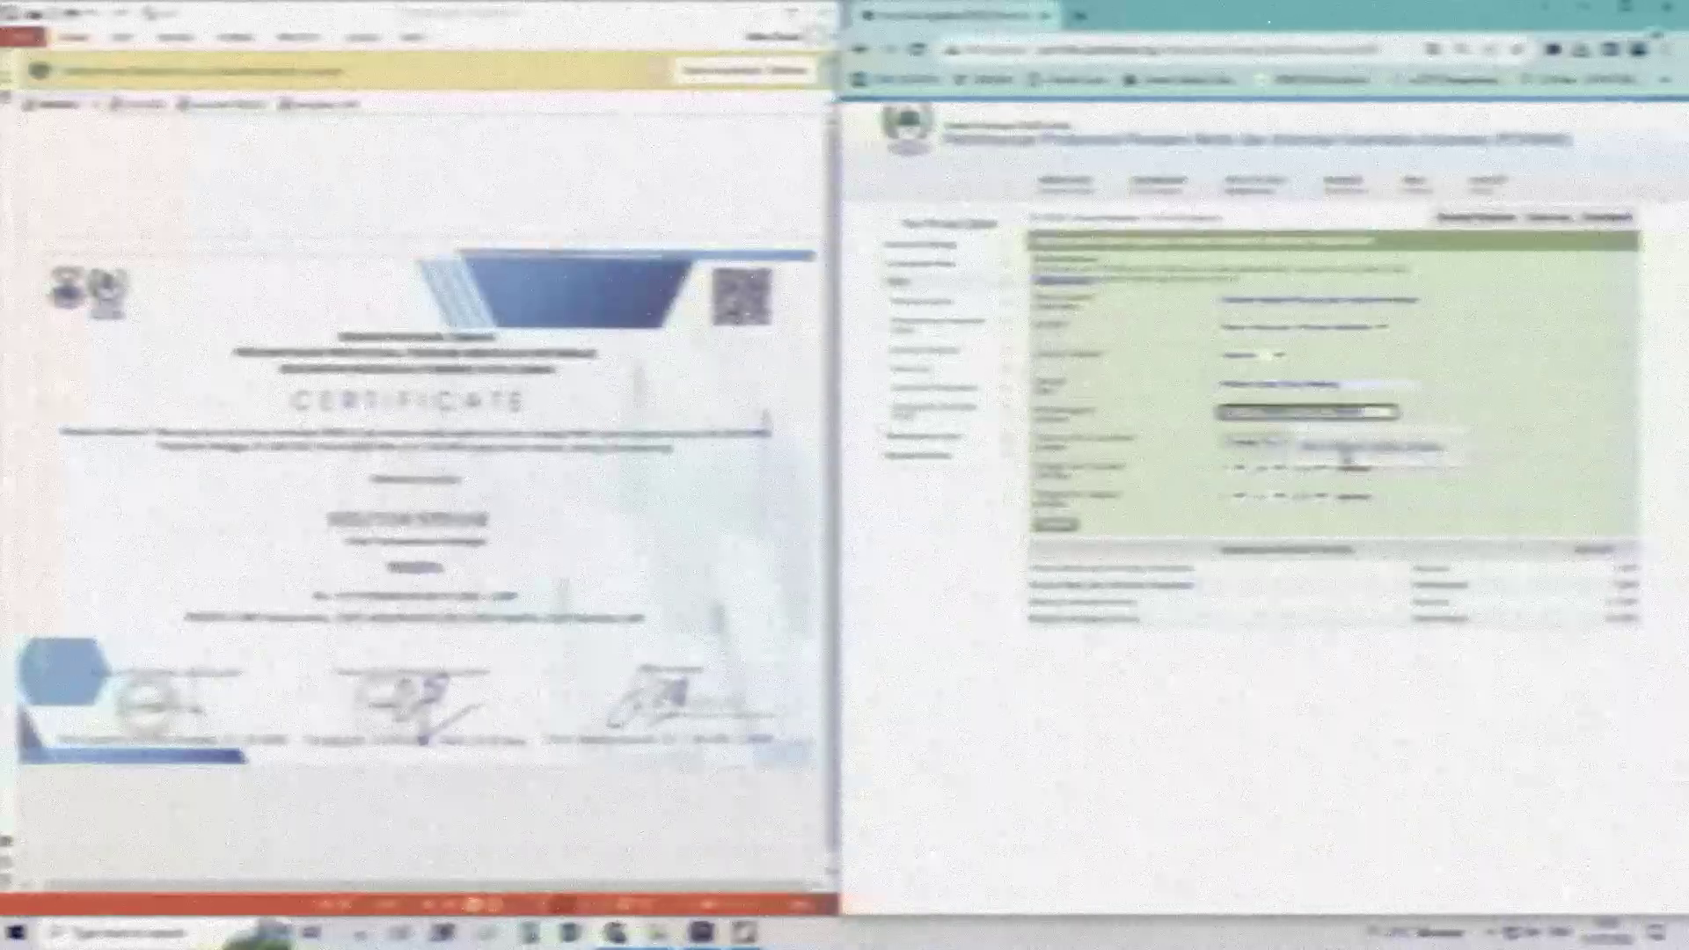
pyautogui.click(1348, 450)
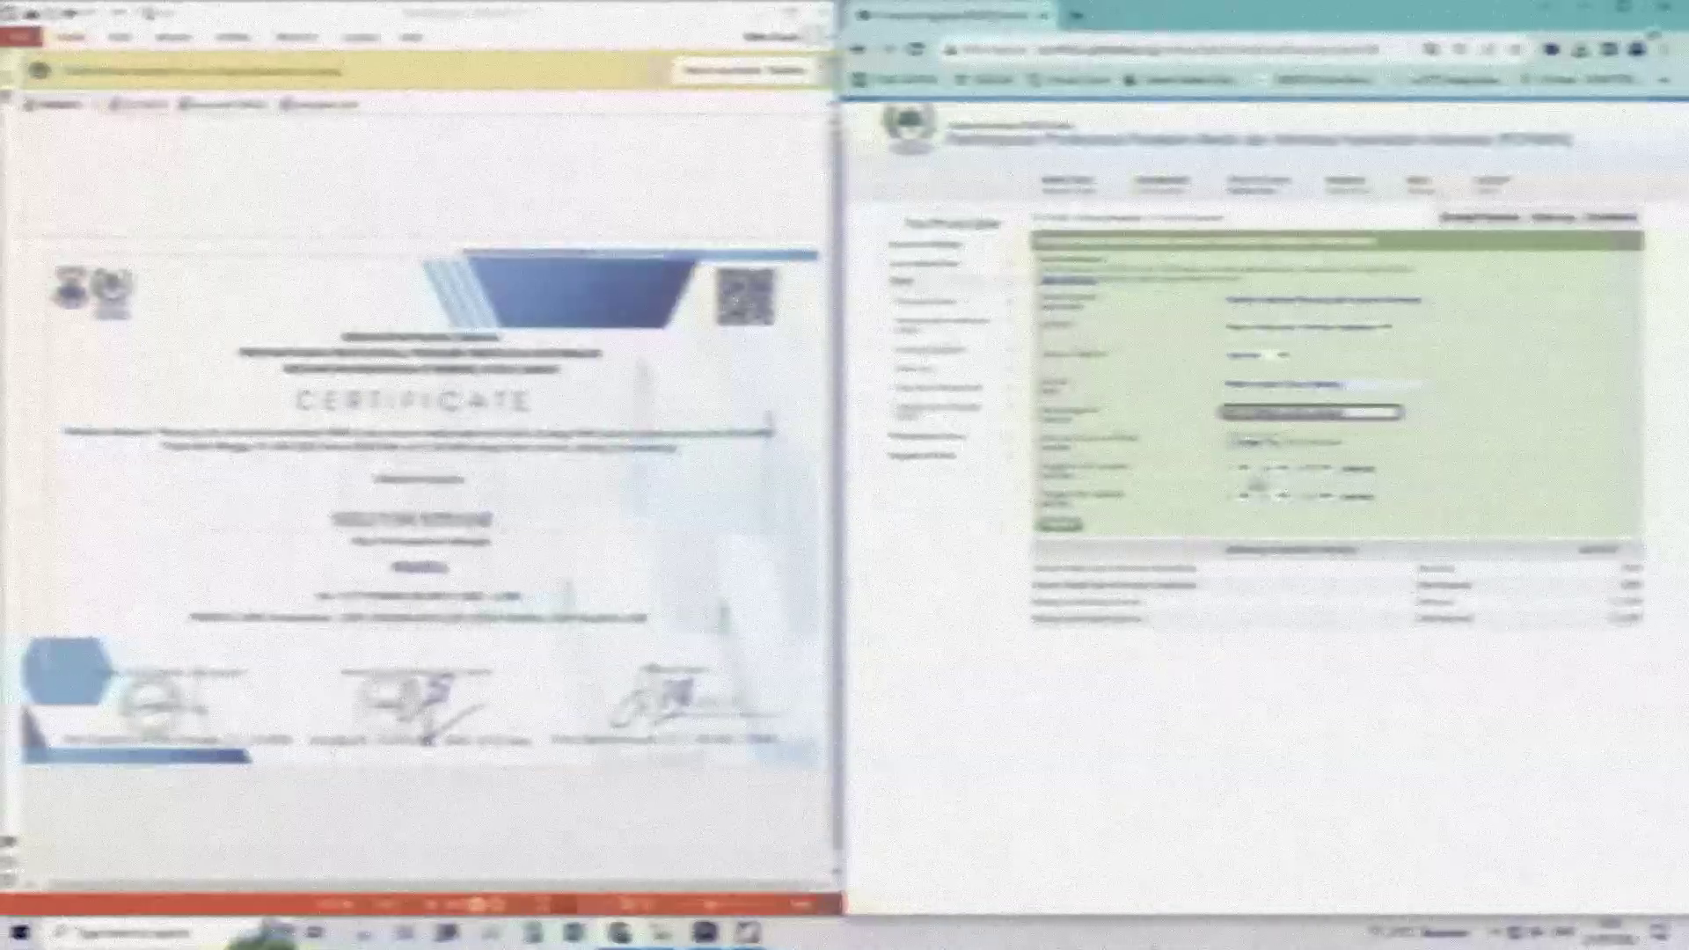
# Set both the start date and the end date of the webinar to the date printed on its certificate
pyautogui.click(1232, 468)
pyautogui.click(1228, 676)
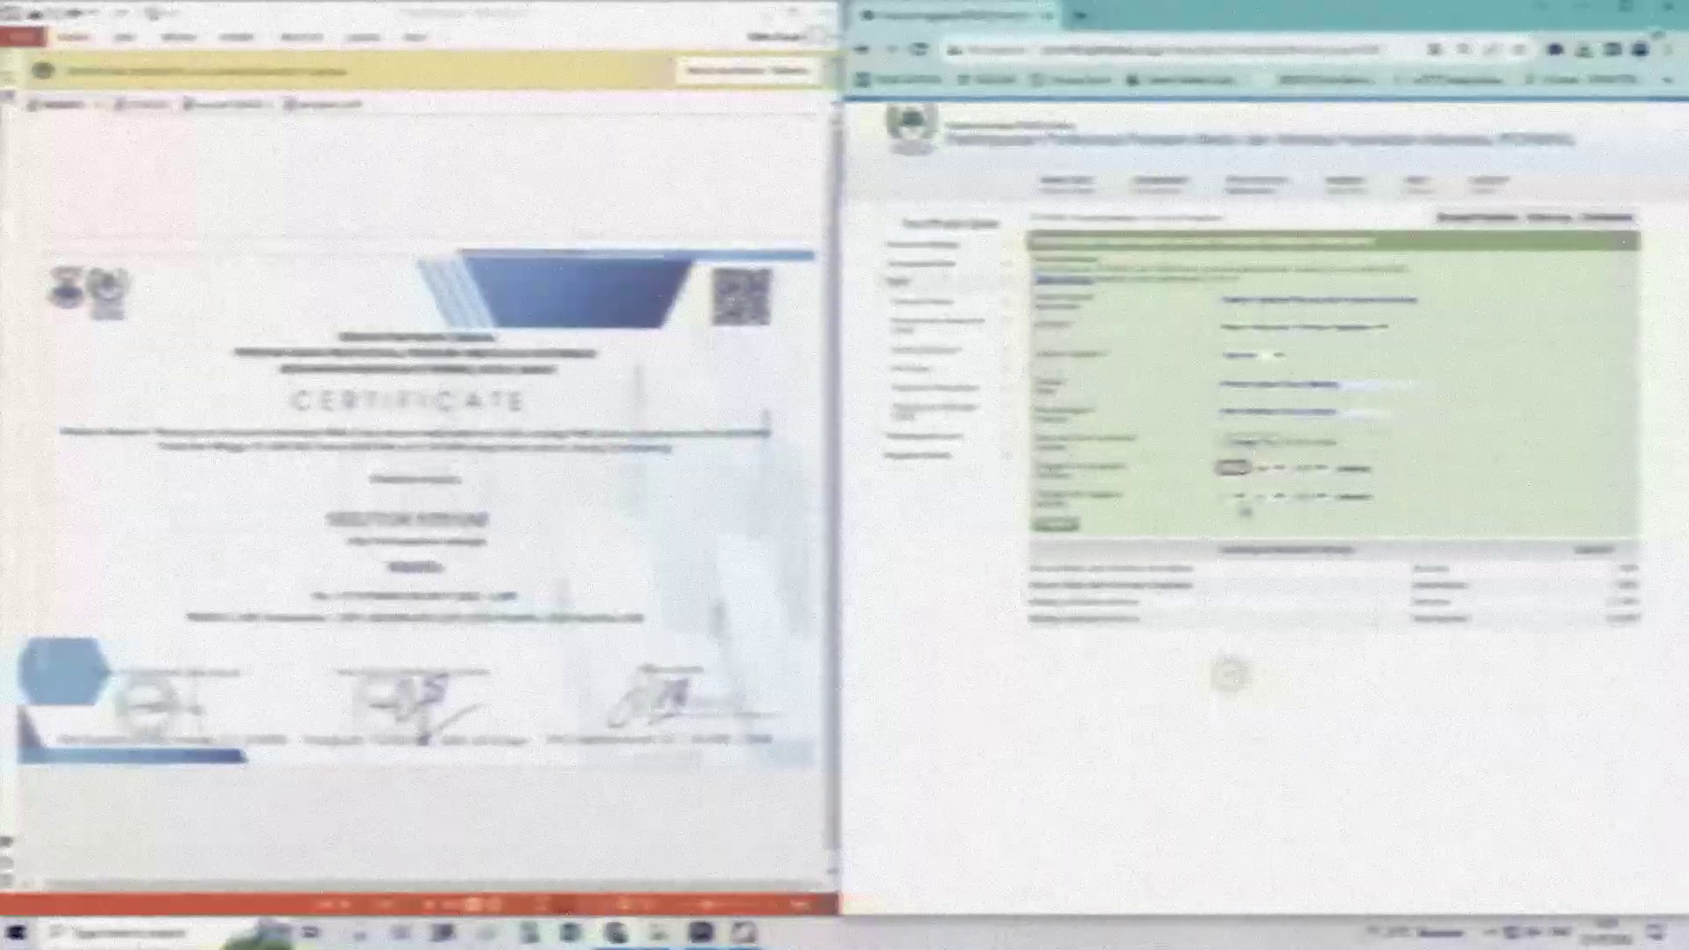
pyautogui.click(1236, 498)
pyautogui.click(1230, 705)
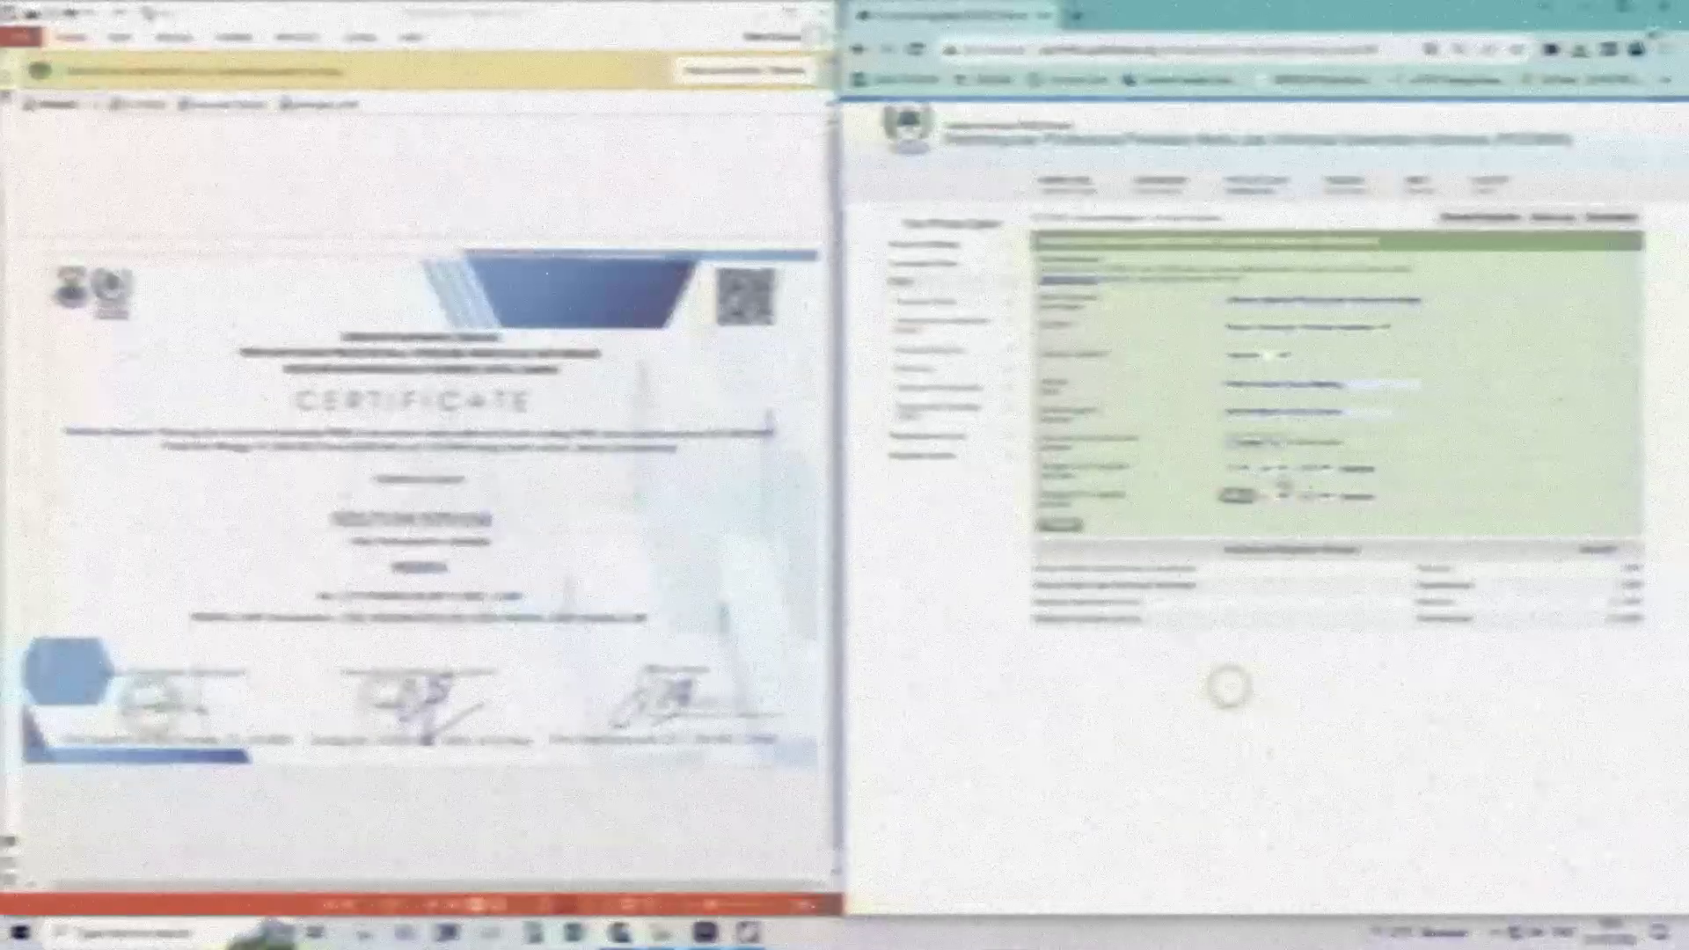
pyautogui.click(1267, 468)
pyautogui.click(1270, 536)
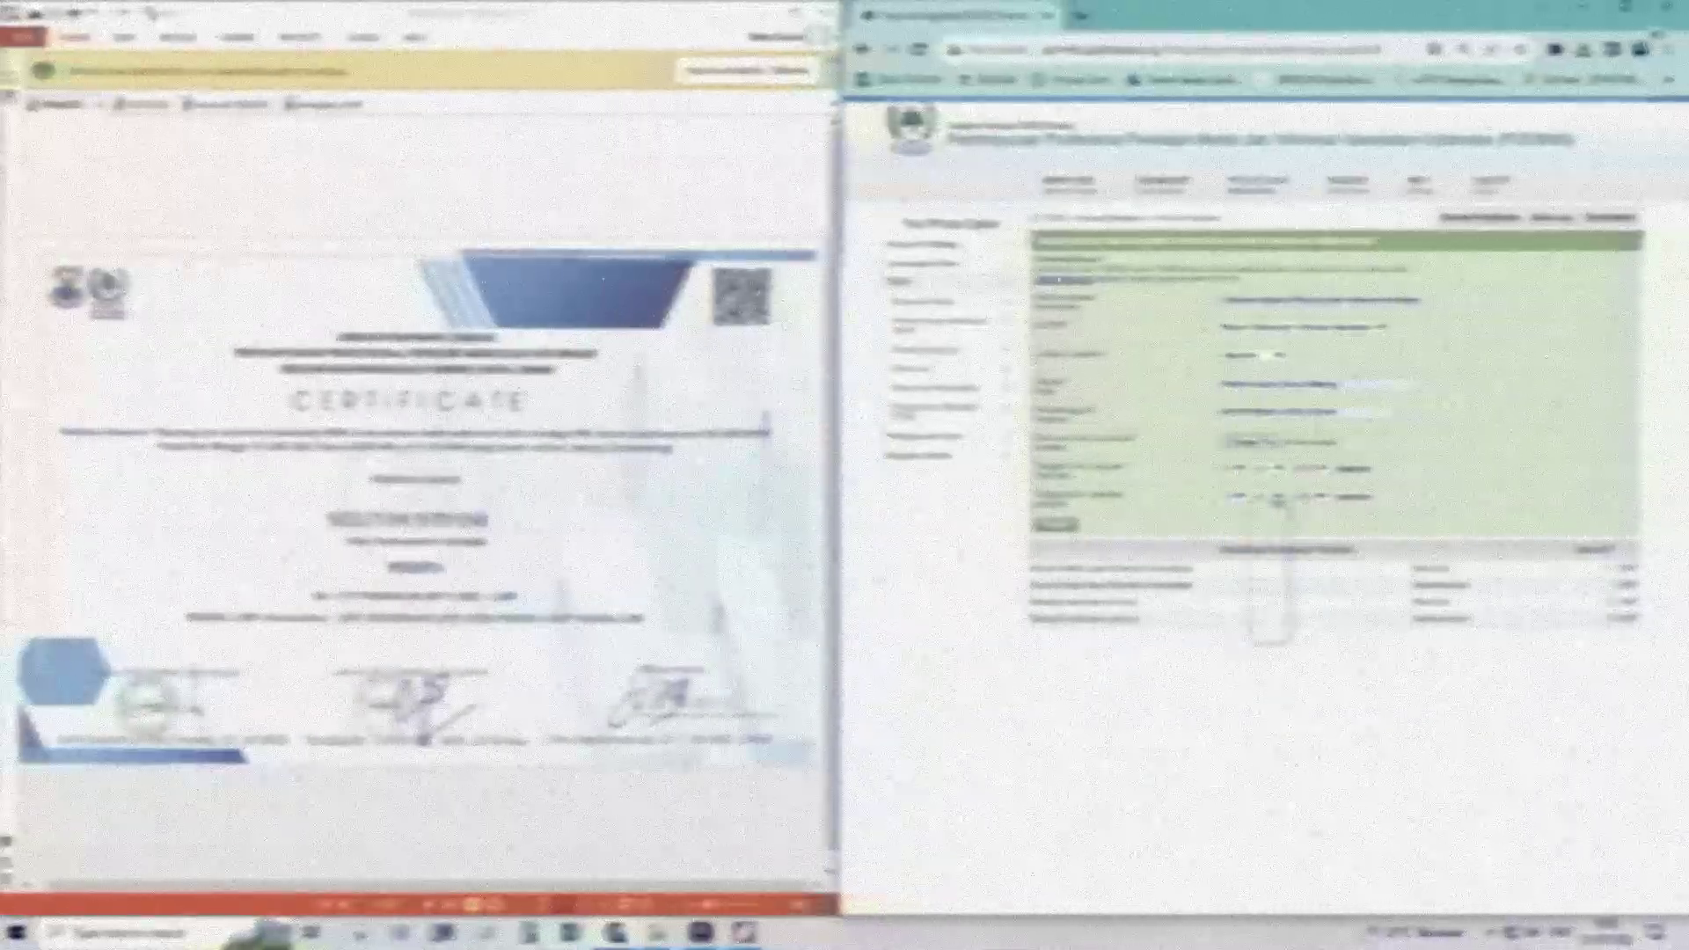
pyautogui.click(1267, 497)
pyautogui.click(1271, 572)
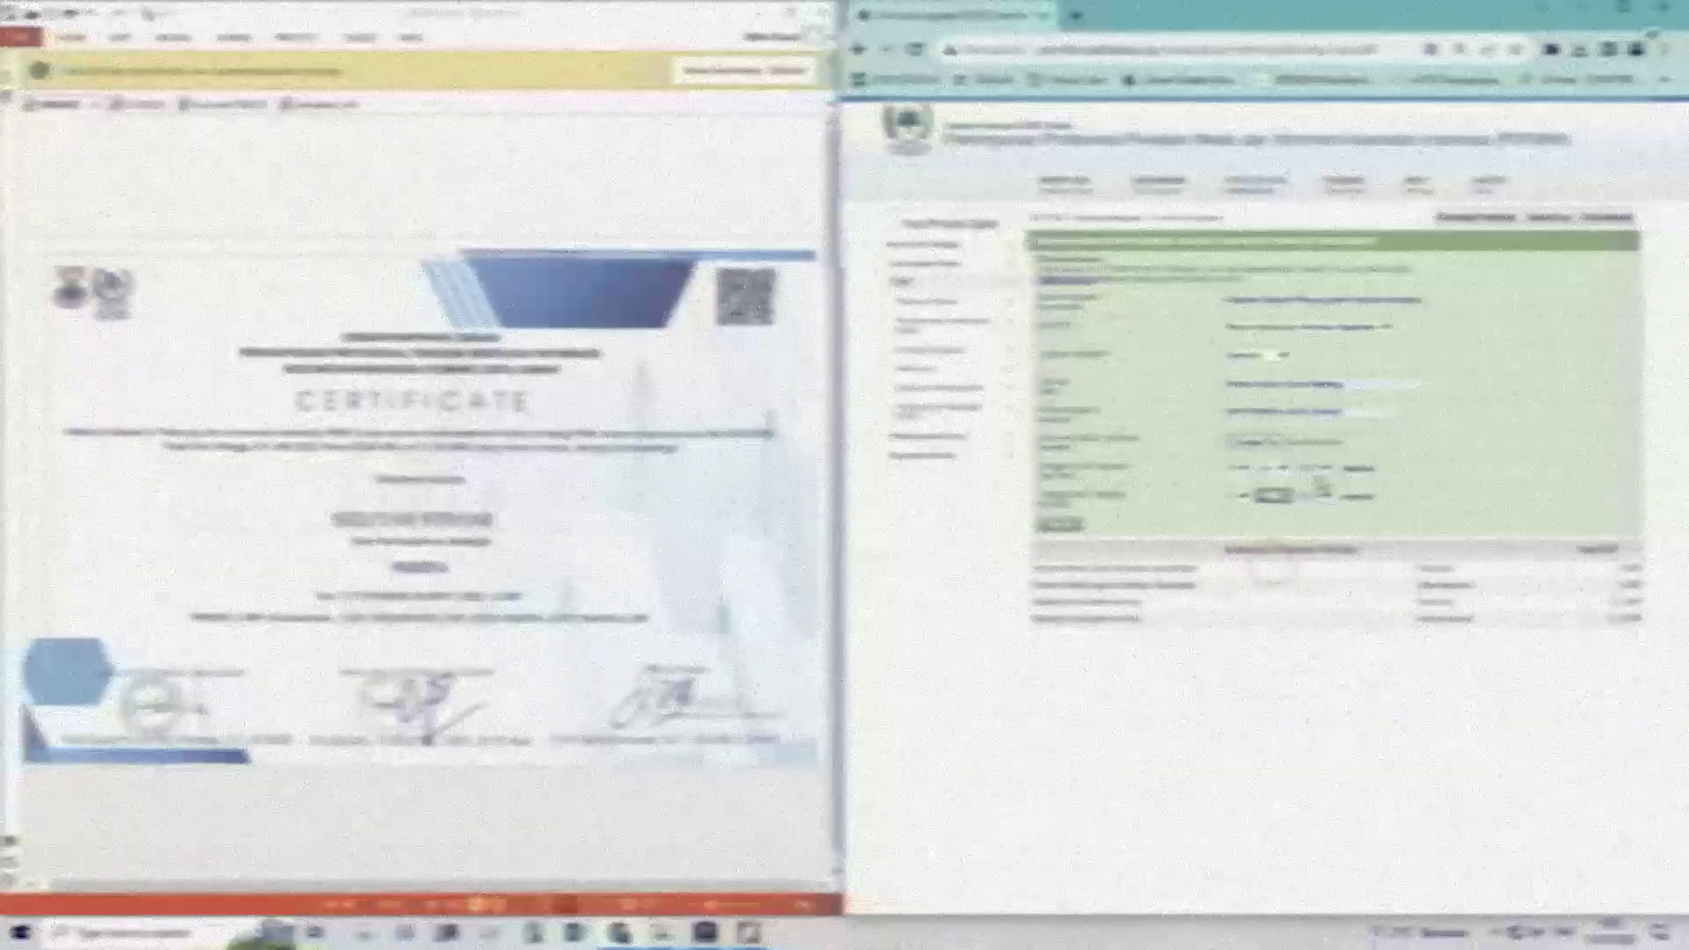
# Attach the certificate file 18062023.pdf as the webinar's supporting document and save the entry
pyautogui.click(1273, 447)
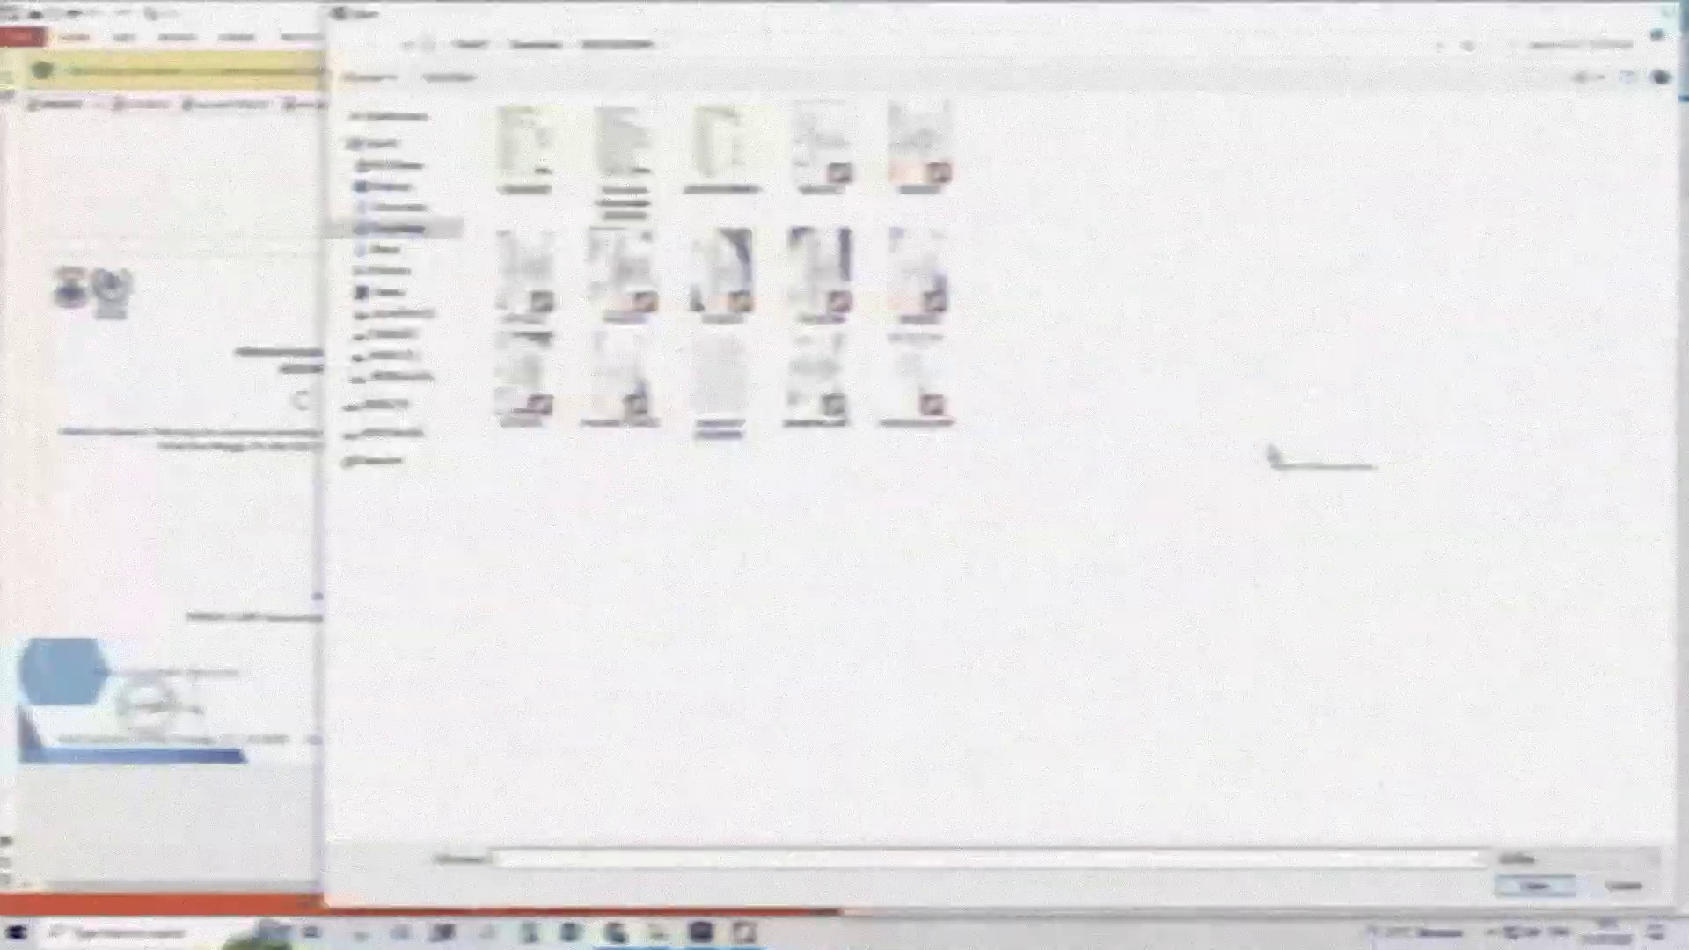
pyautogui.click(938, 308)
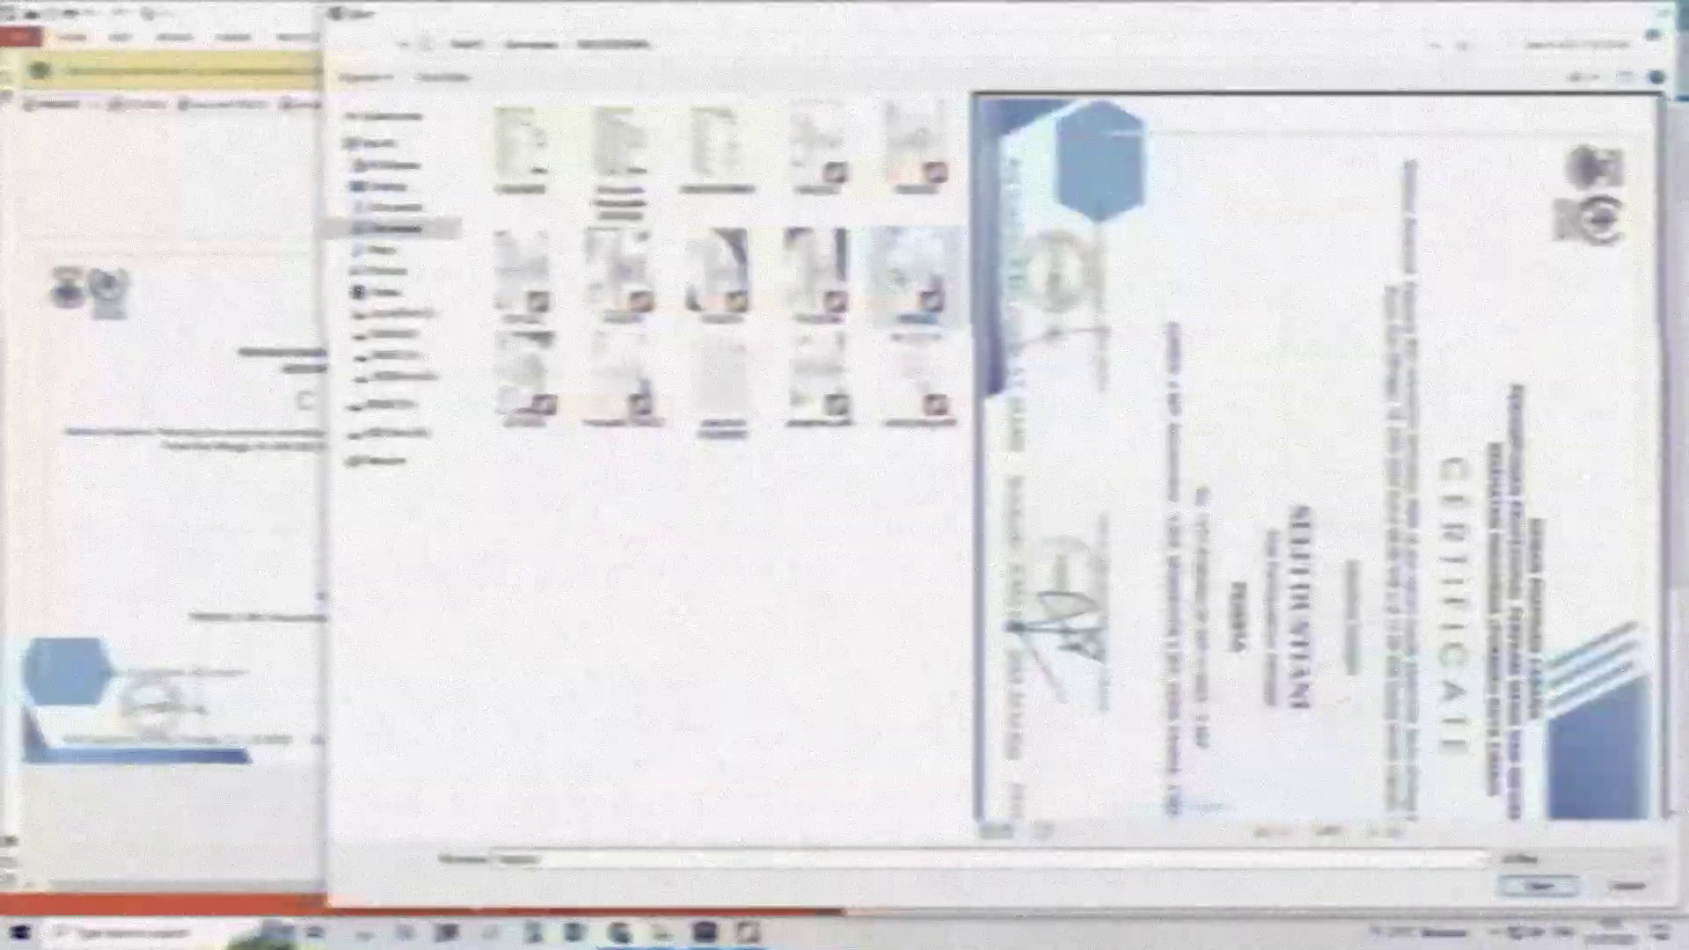
pyautogui.click(1540, 886)
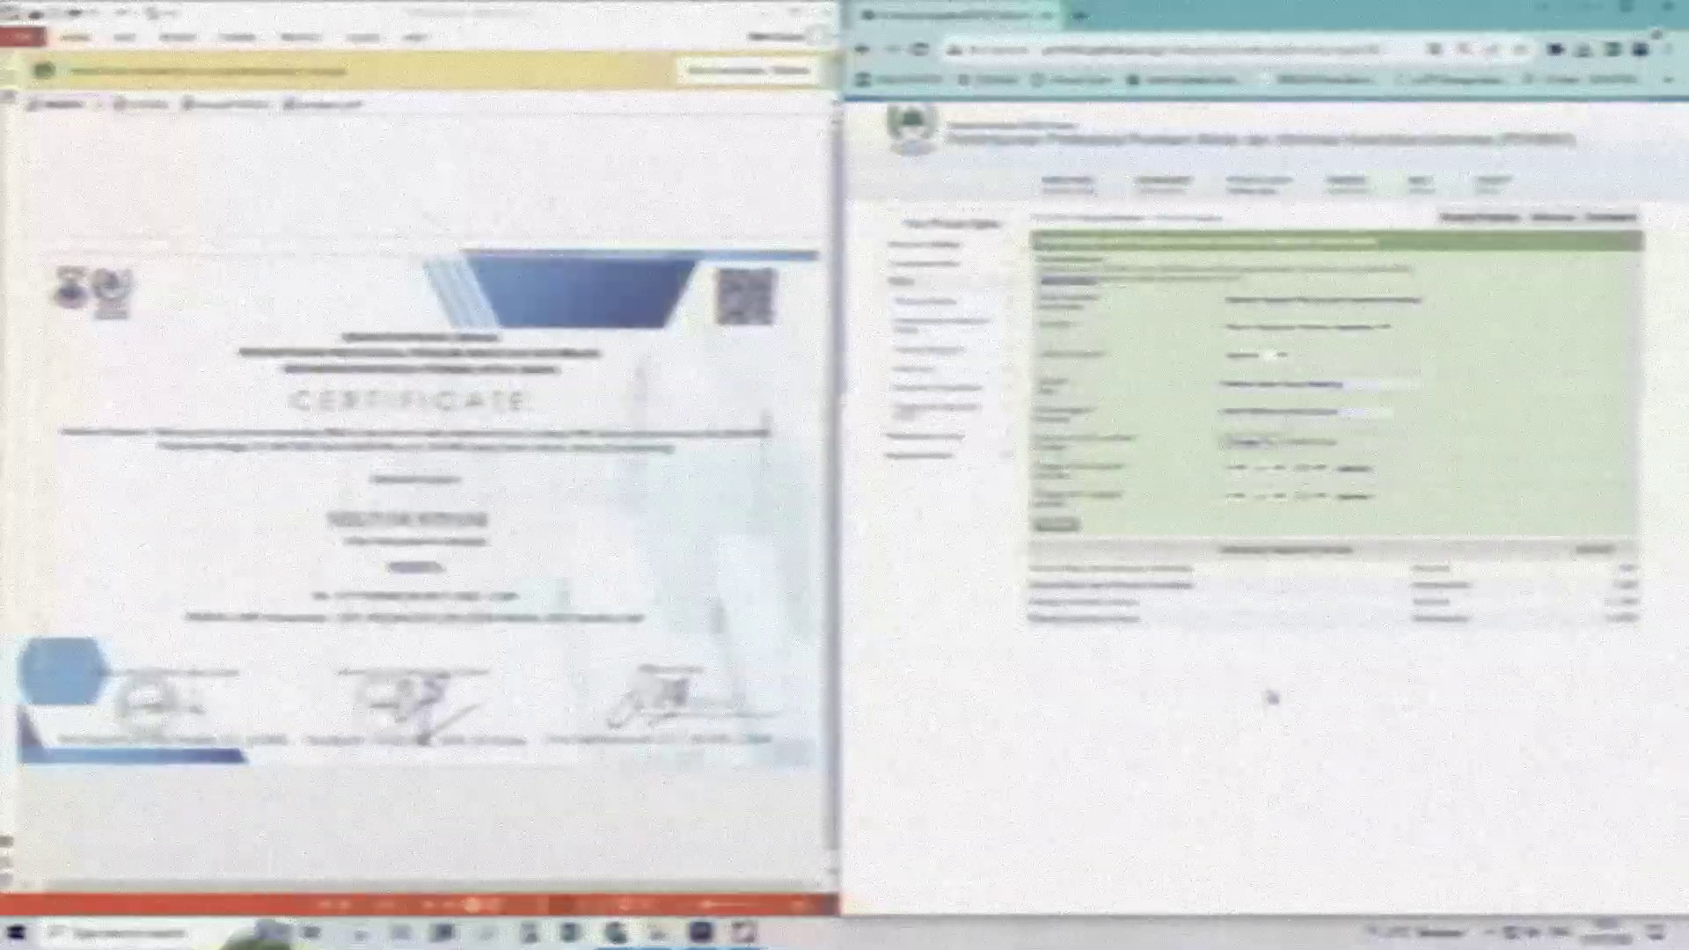
pyautogui.click(1056, 525)
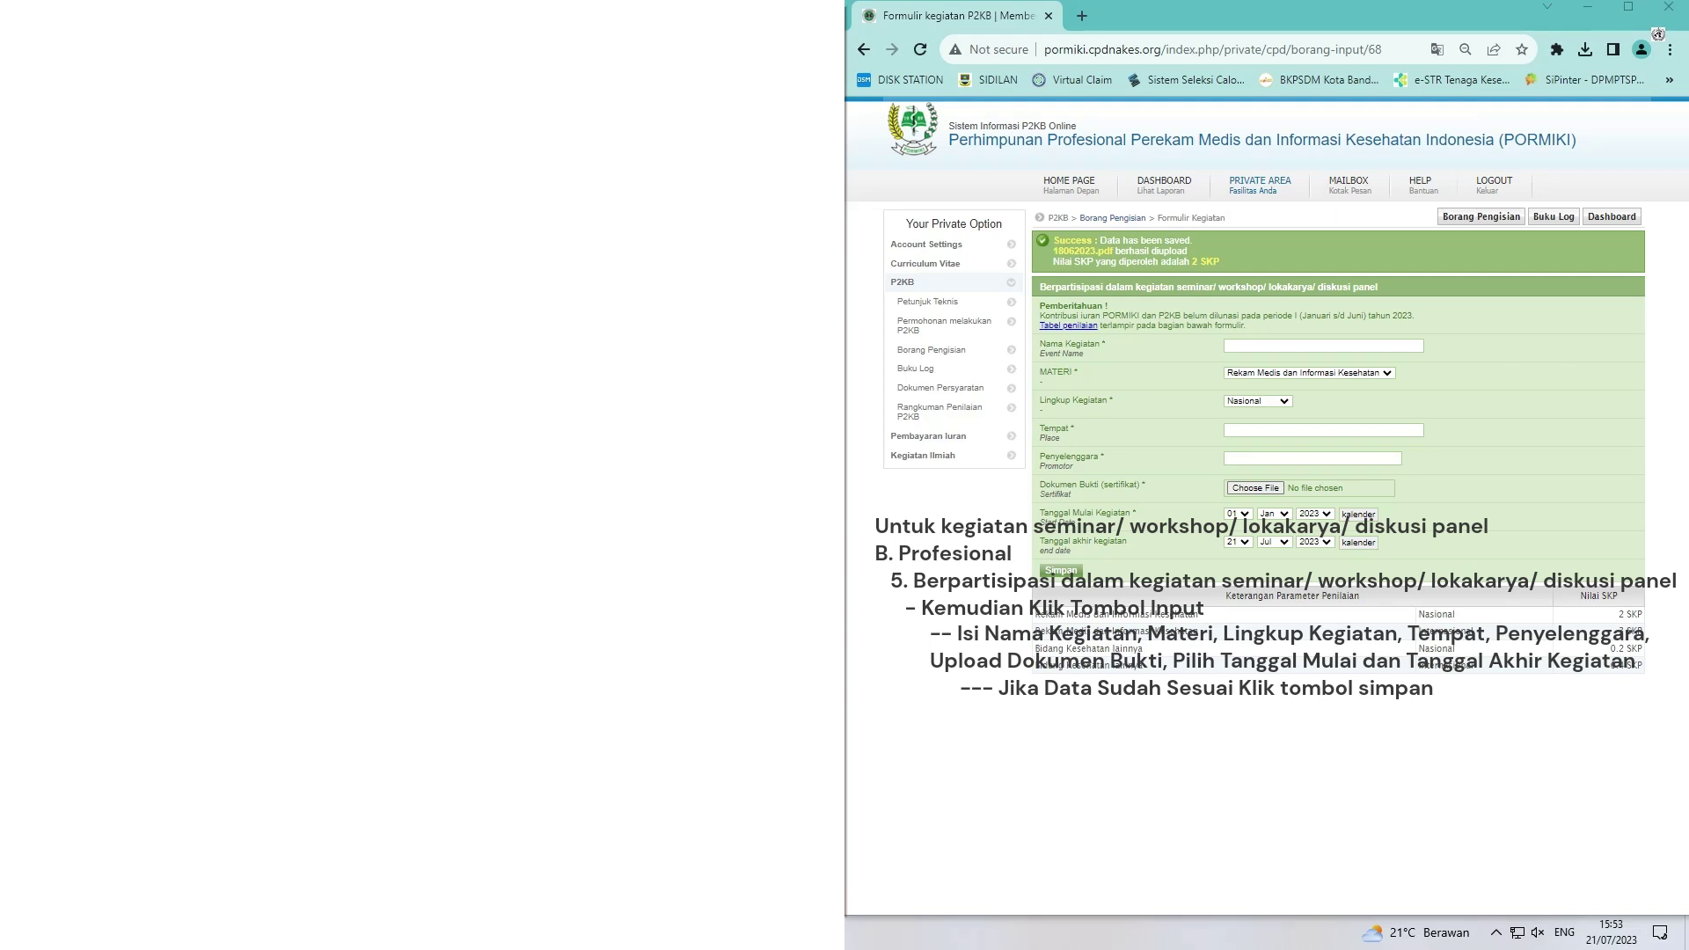
# Open another seminar/workshop activity form and fill in the event name with the saved title beginning with "seminar nasional ma"
pyautogui.click(933, 350)
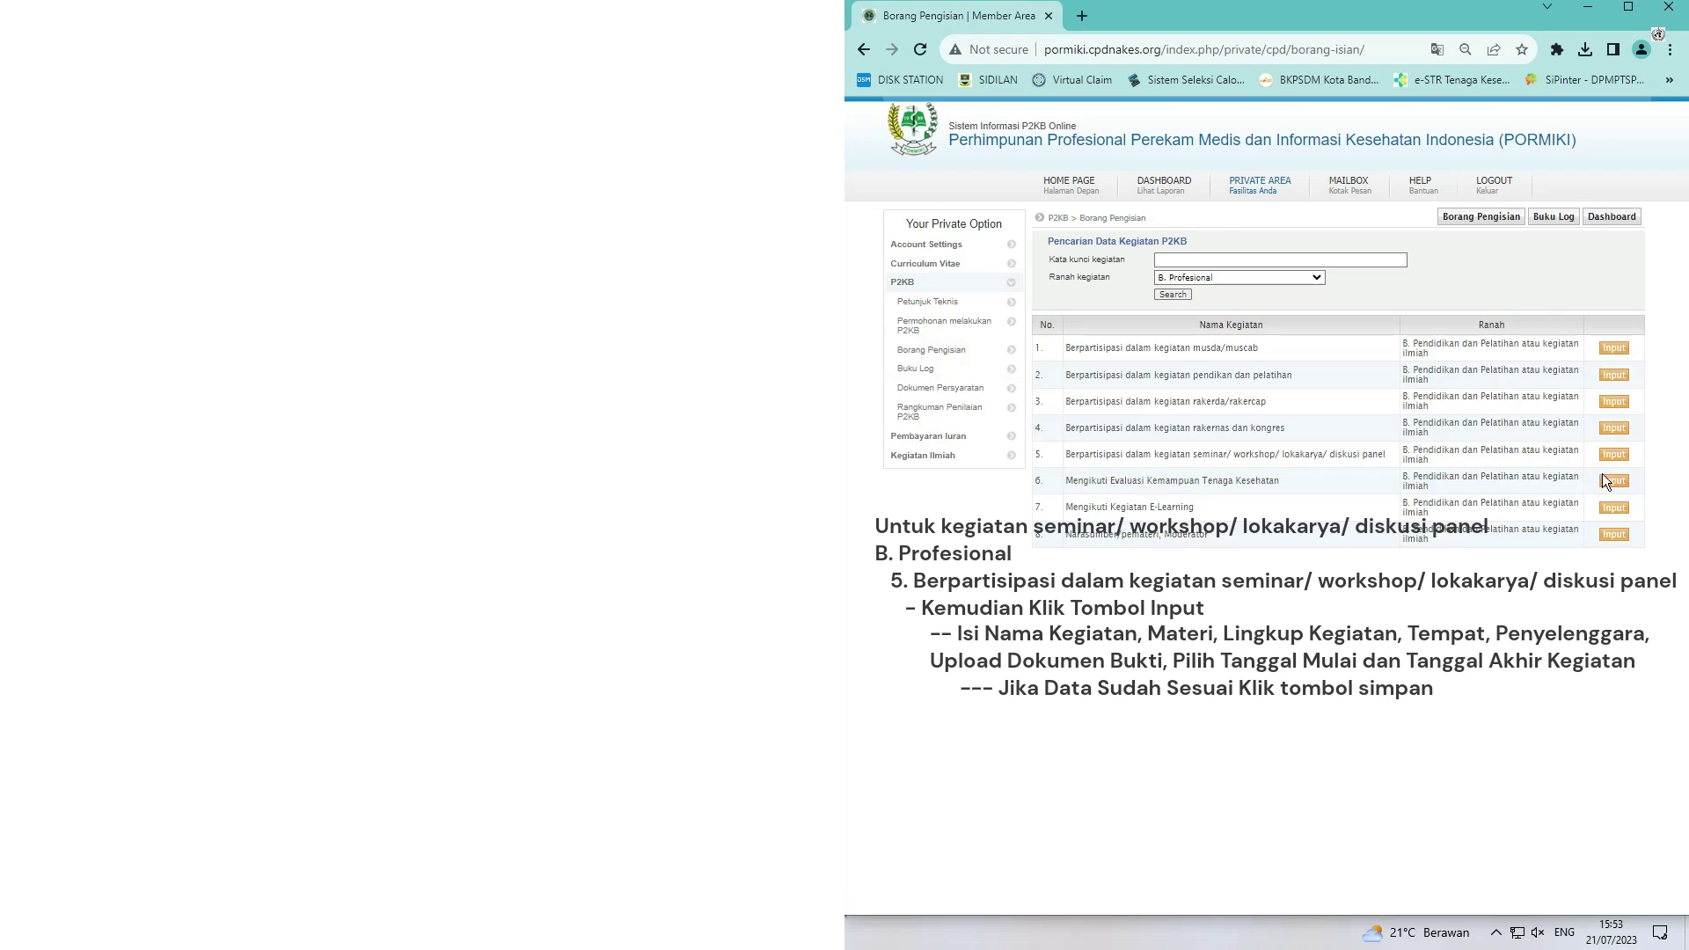
pyautogui.click(1613, 456)
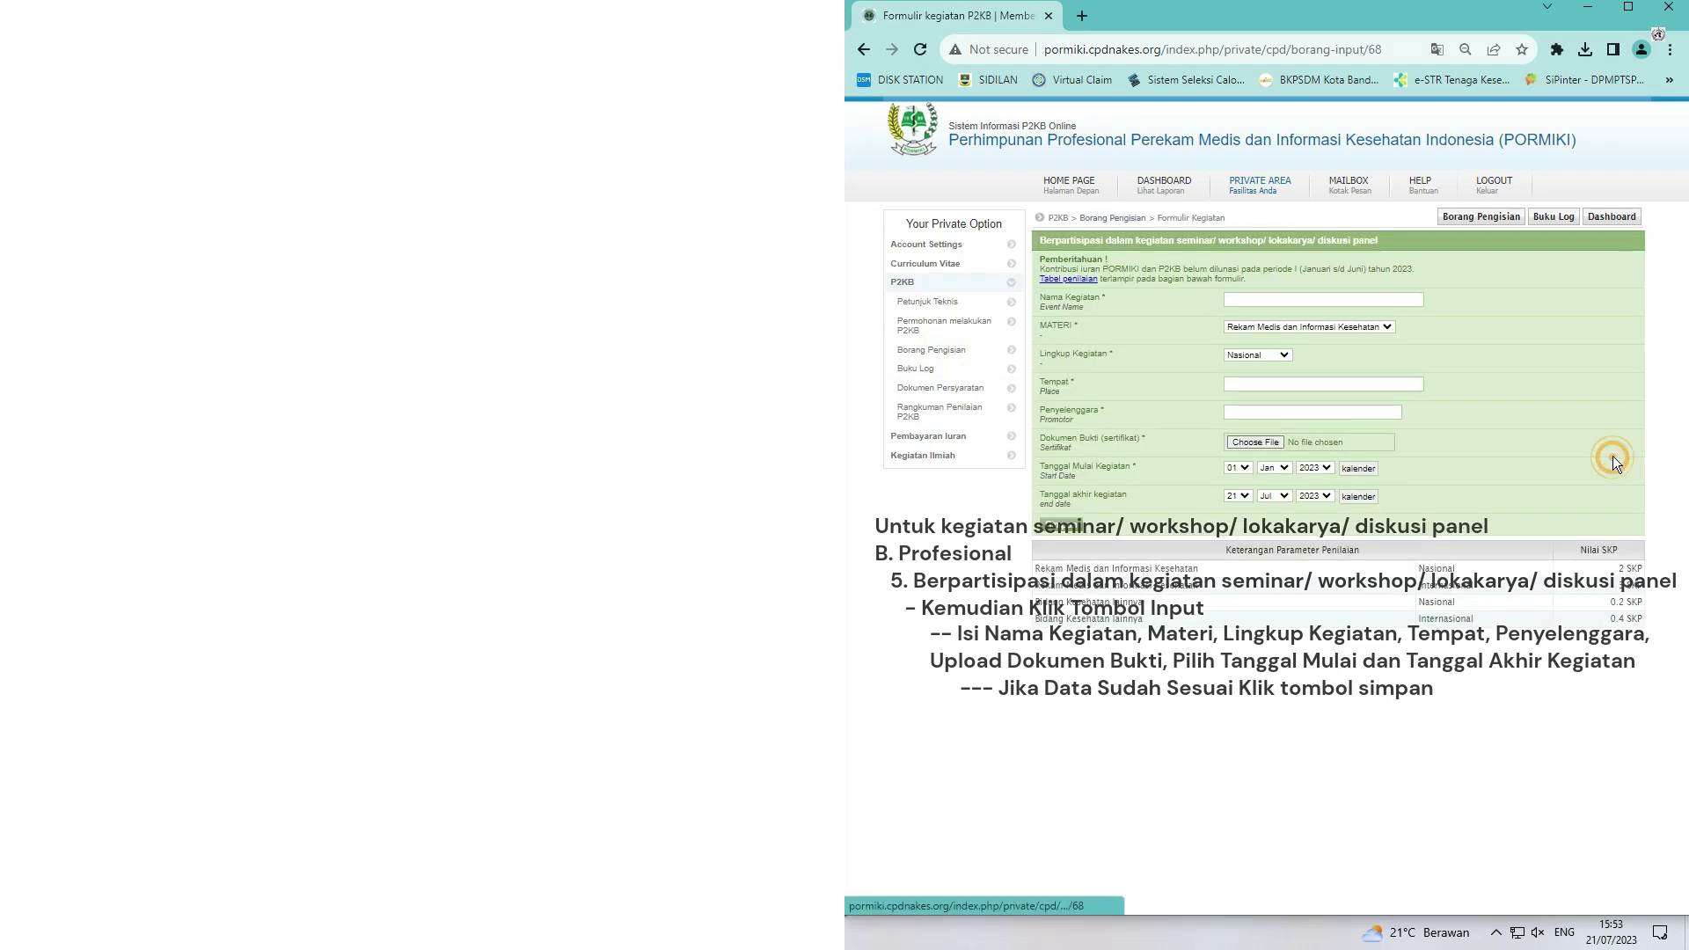
pyautogui.click(1248, 303)
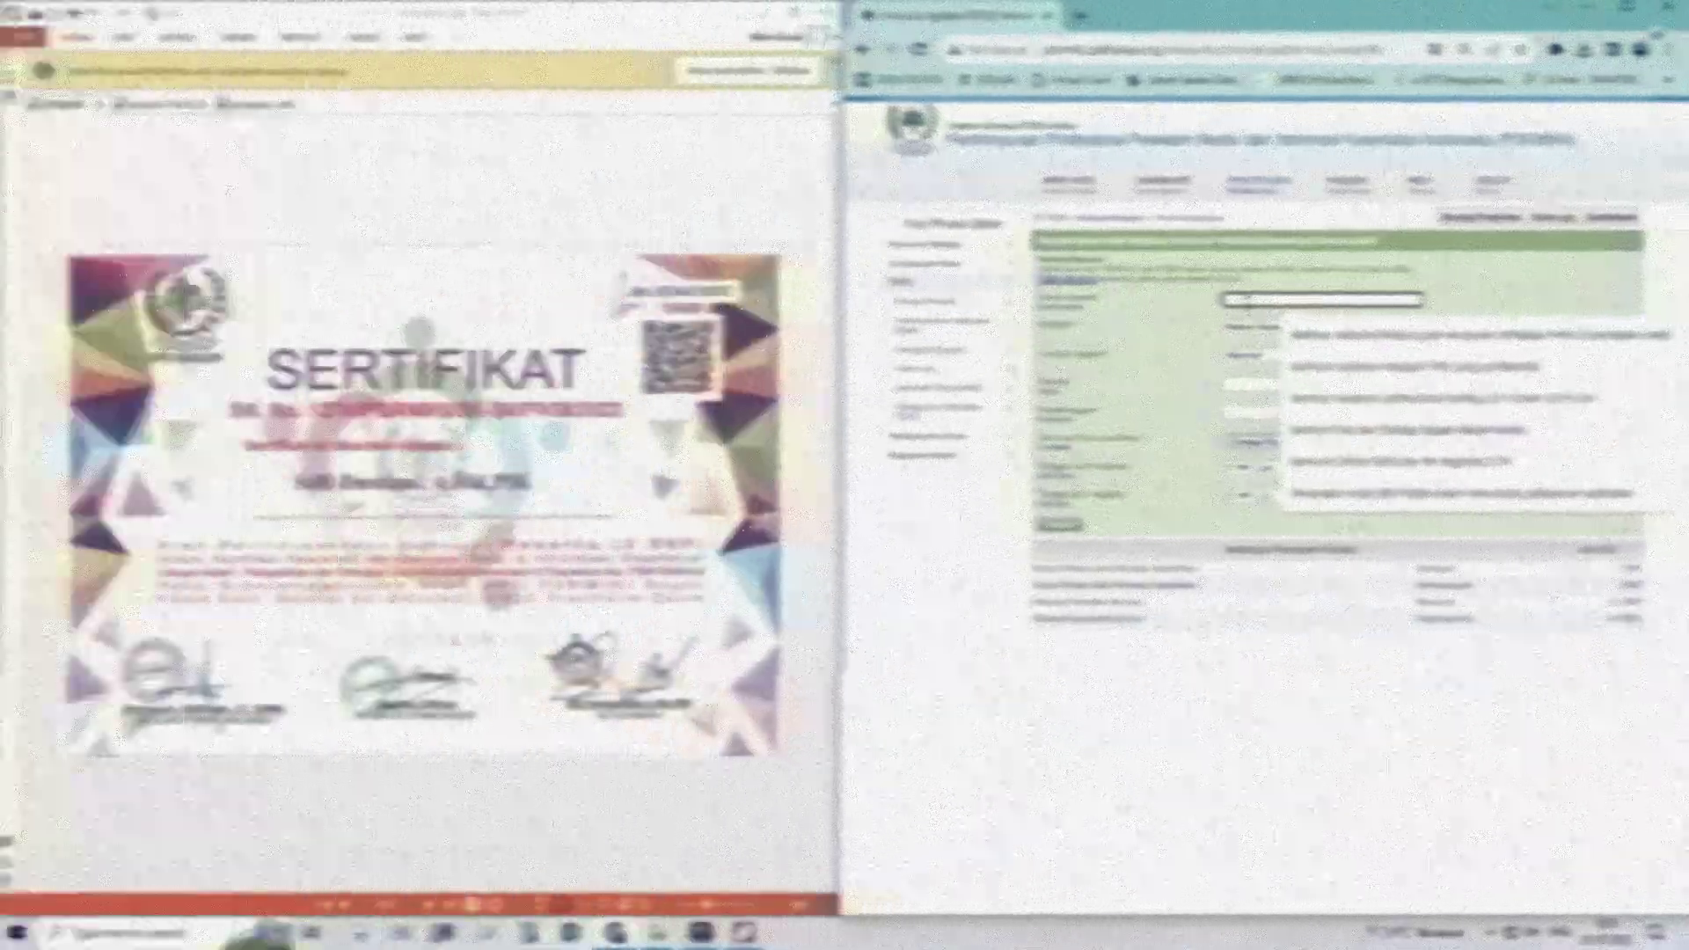
pyautogui.write('seminar')
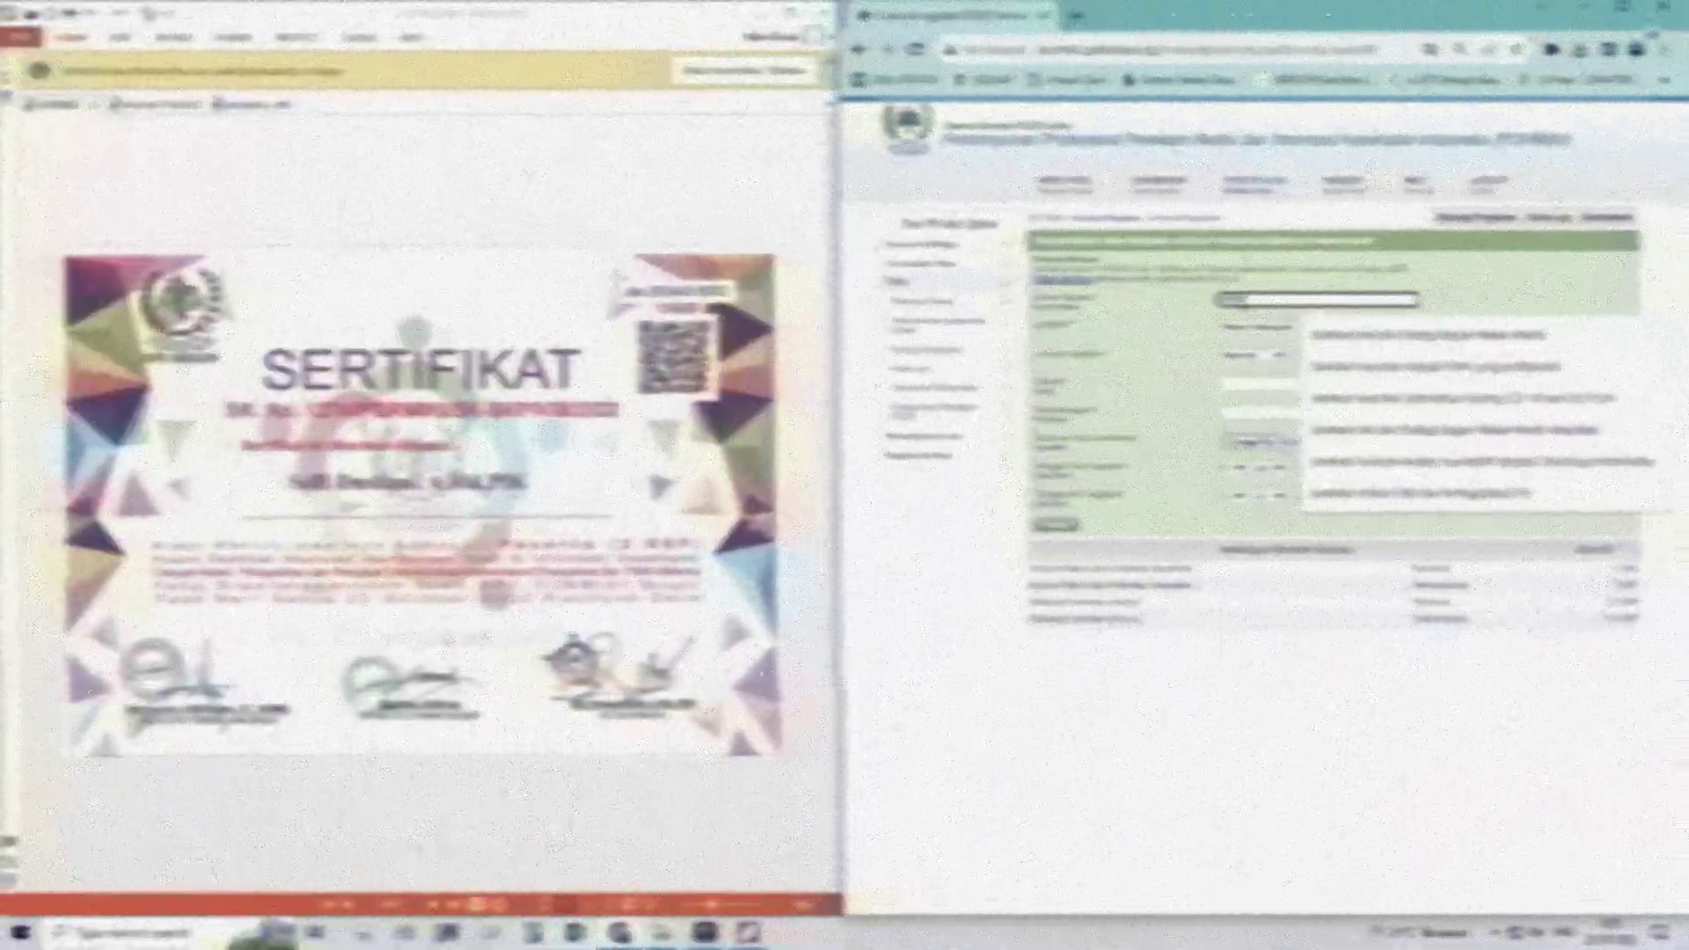
pyautogui.write(' nasional')
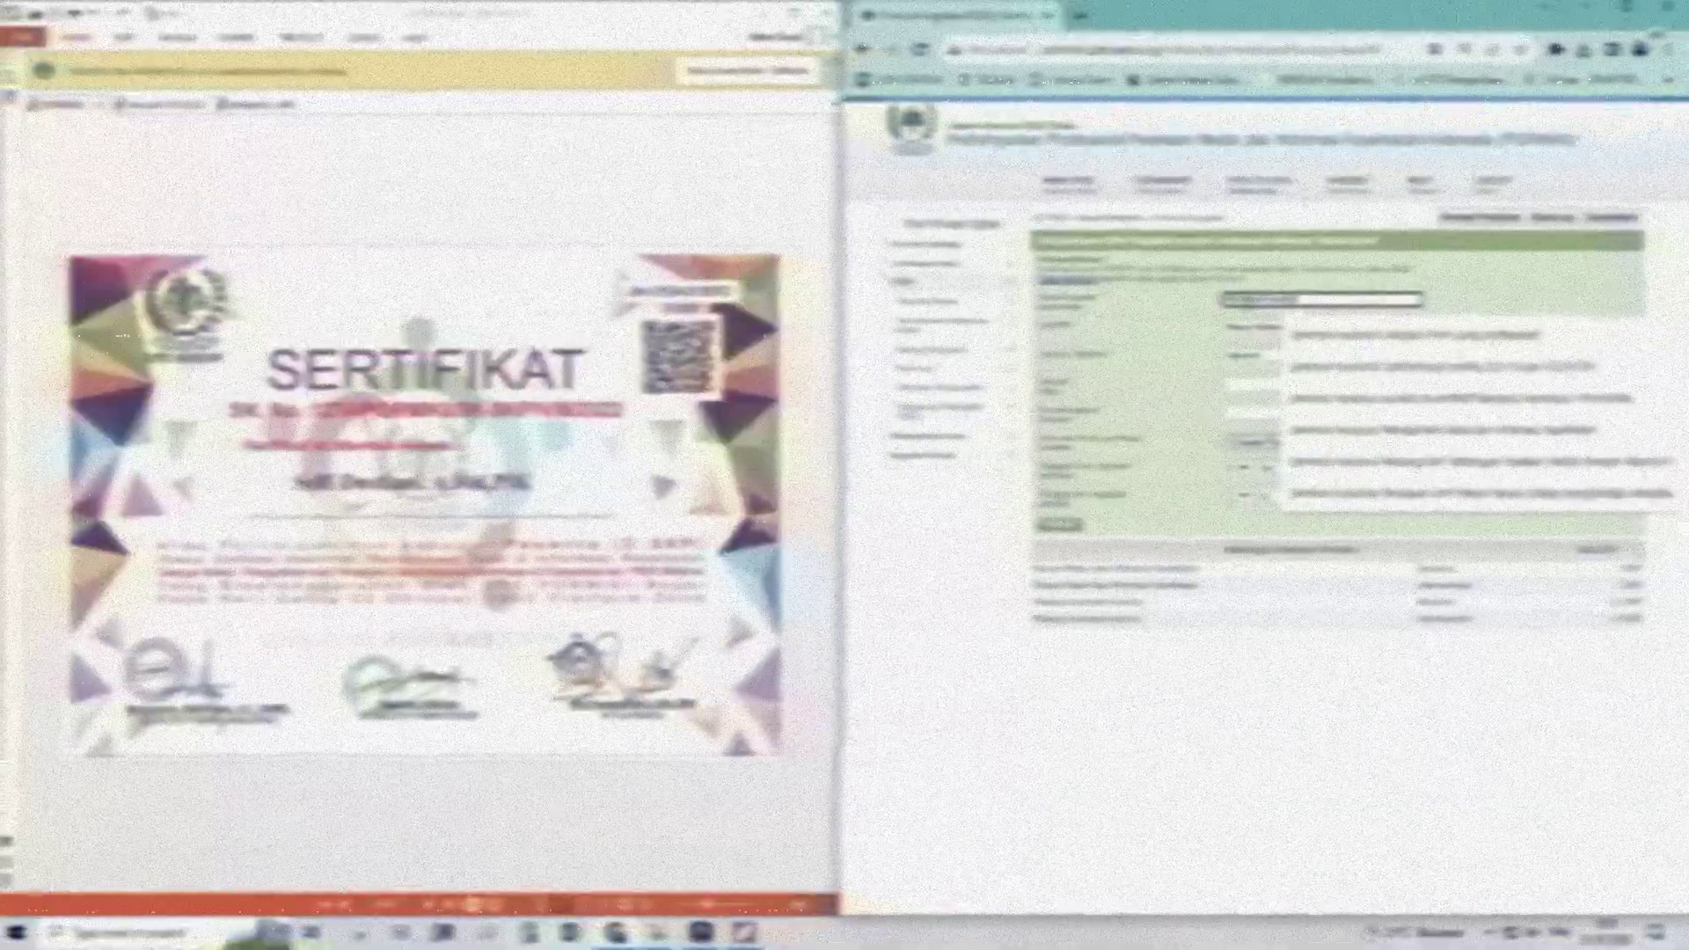
pyautogui.write(' d')
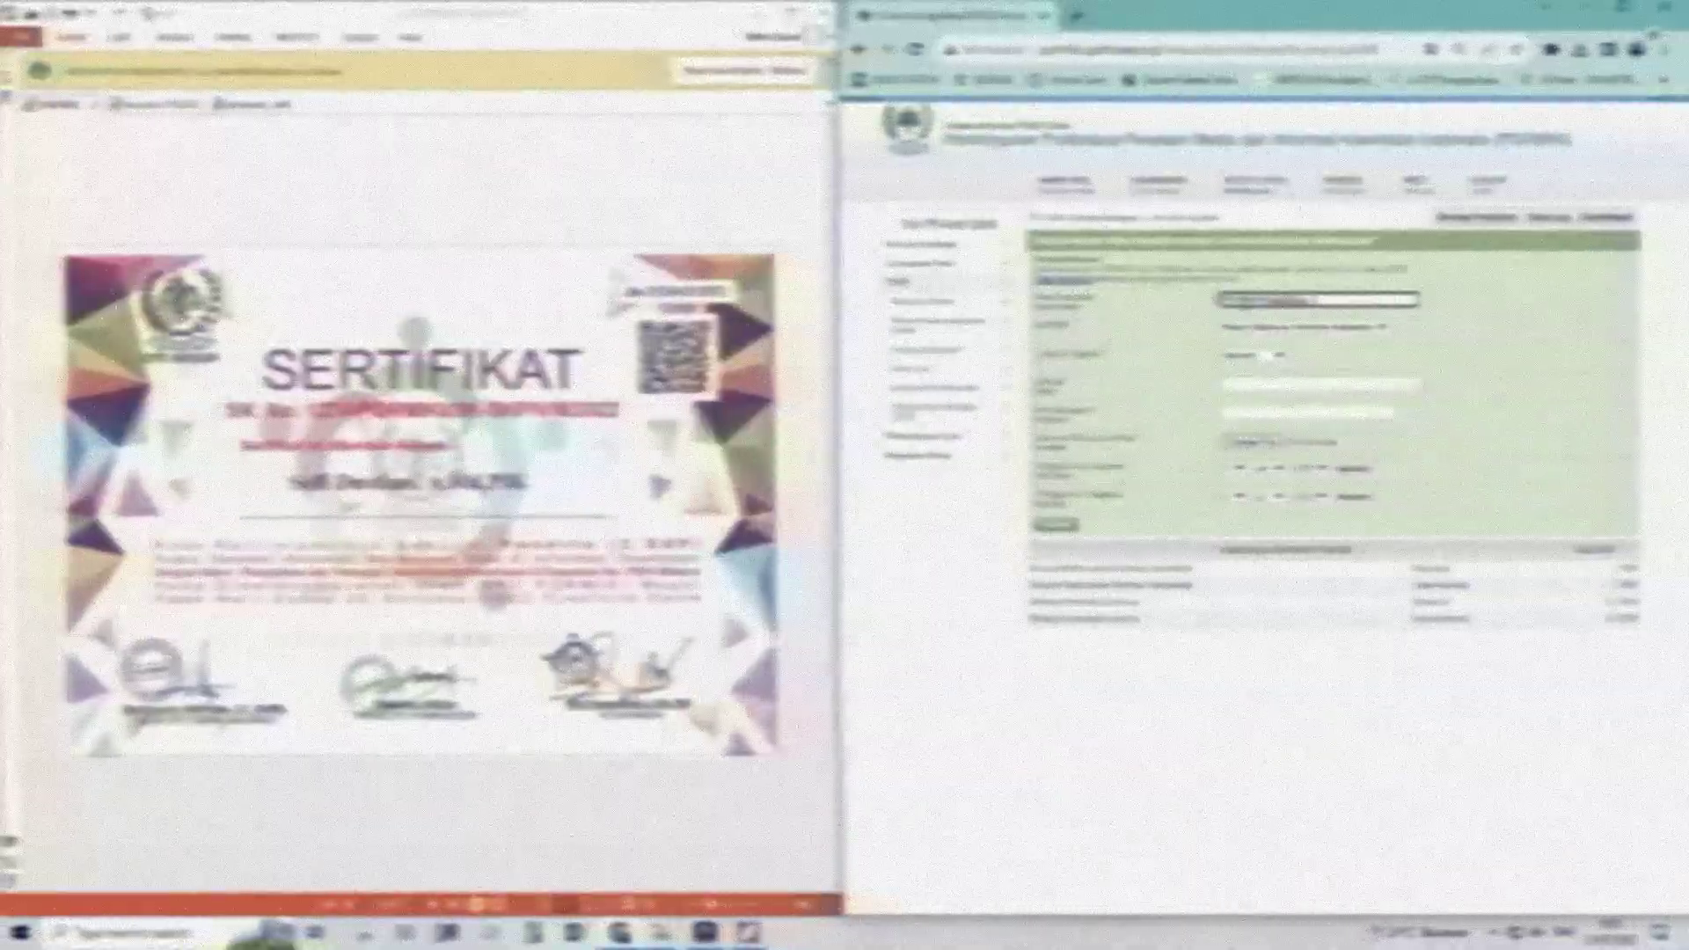
pyautogui.press('BackSpace')
pyautogui.press('BackSpace')
pyautogui.write('ma')
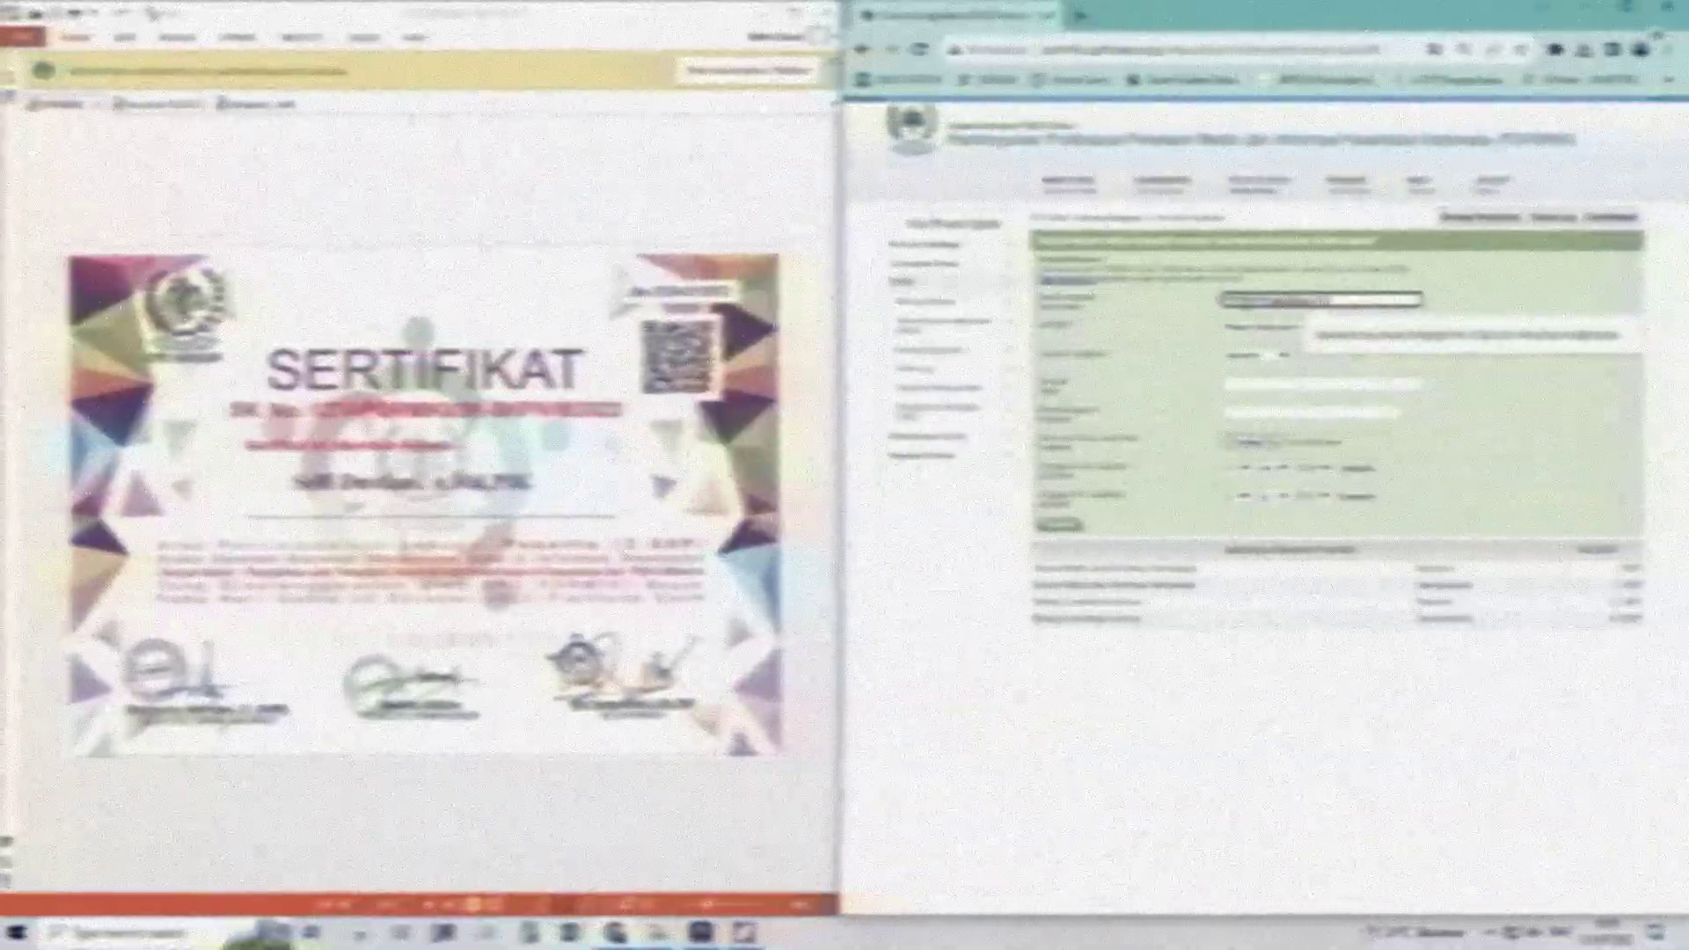
pyautogui.click(1336, 341)
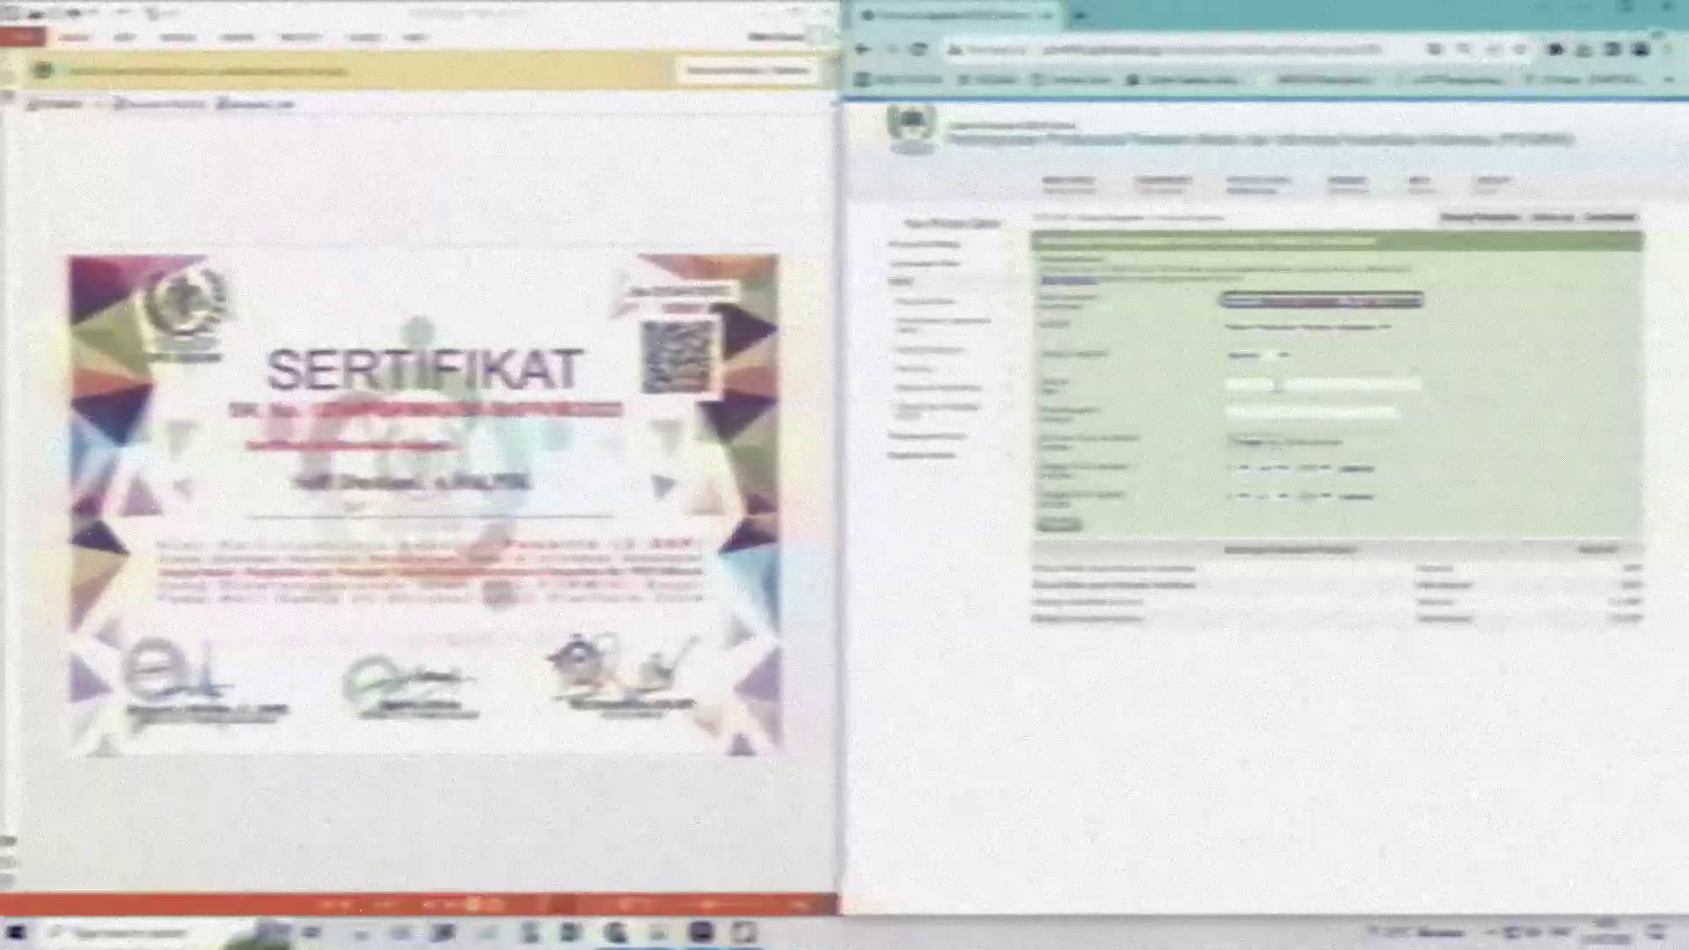
# Fill in the national seminar's place from the saved entries and its organizer with the saved name beginning with "DPD POR"
pyautogui.click(1274, 385)
pyautogui.click(1362, 431)
pyautogui.click(1267, 412)
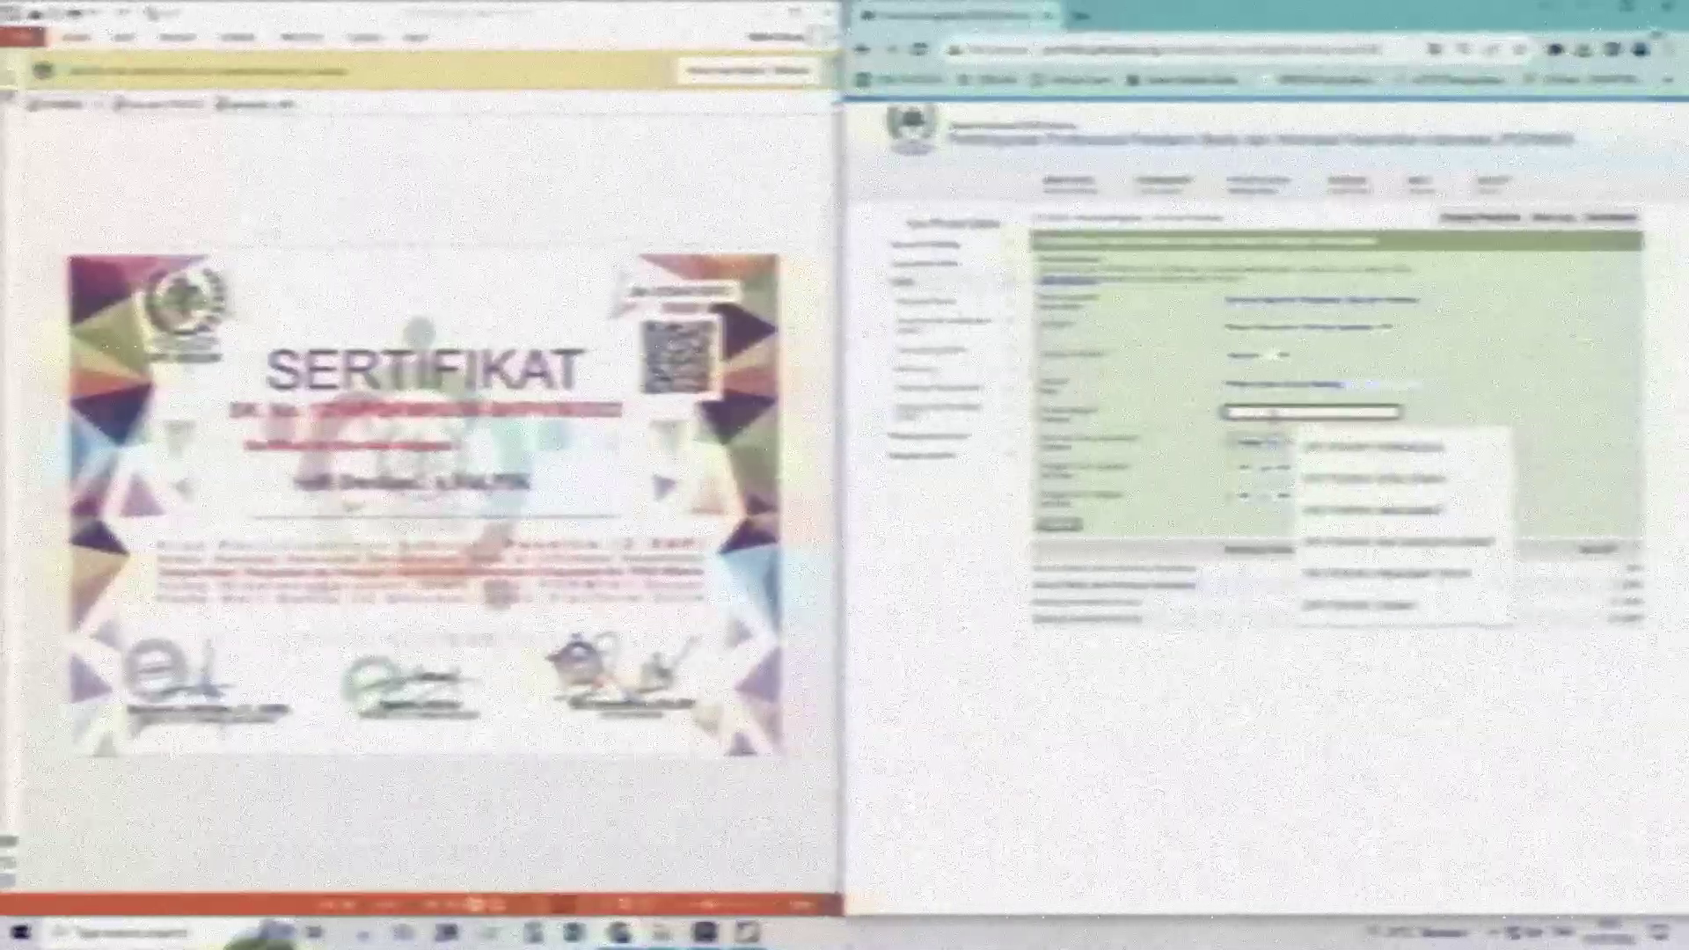
pyautogui.write('DPD POR')
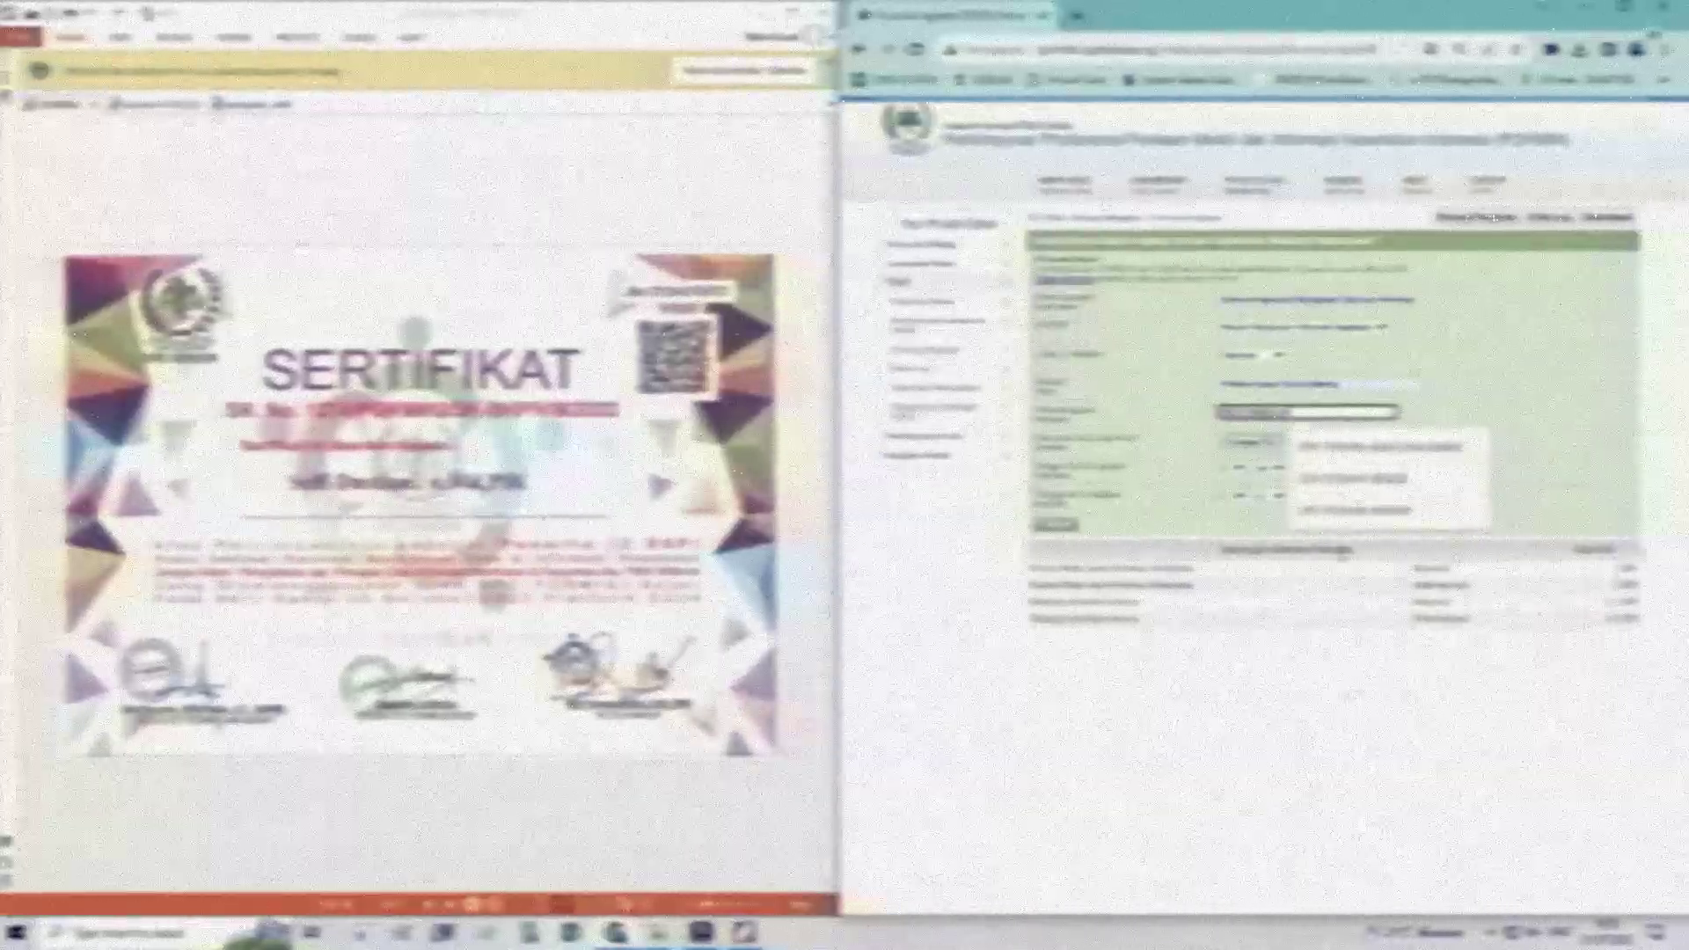
pyautogui.click(1346, 514)
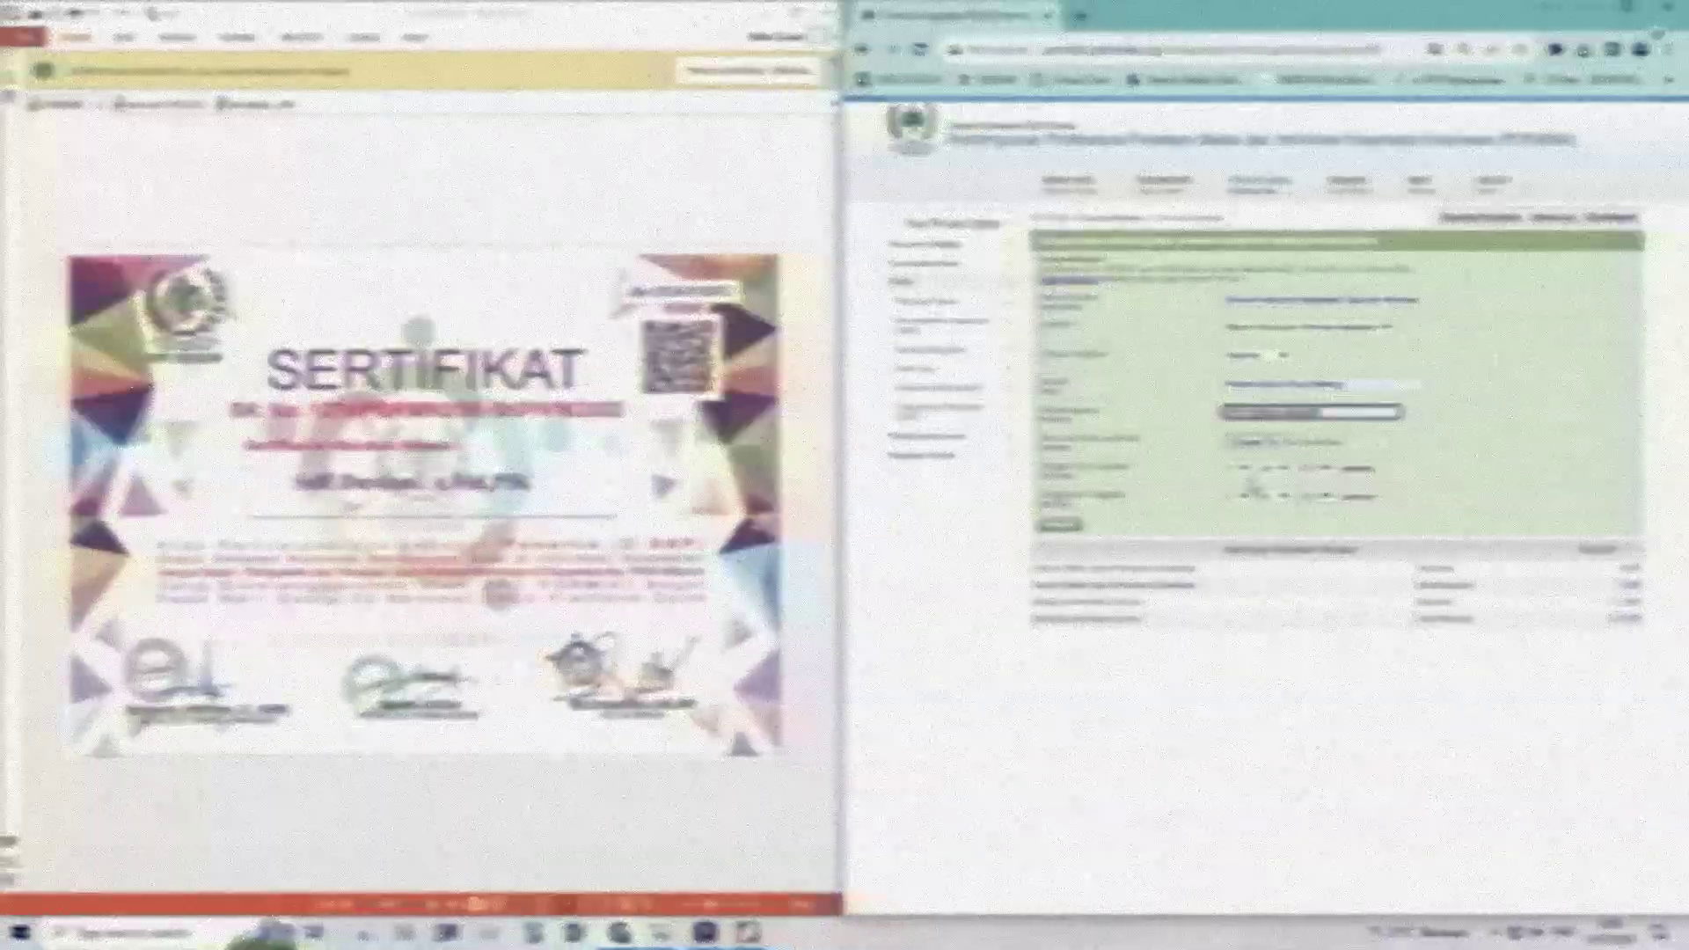
# Set both the start date and the end date of the national seminar to the 2022 date printed on its certificate
pyautogui.click(1250, 471)
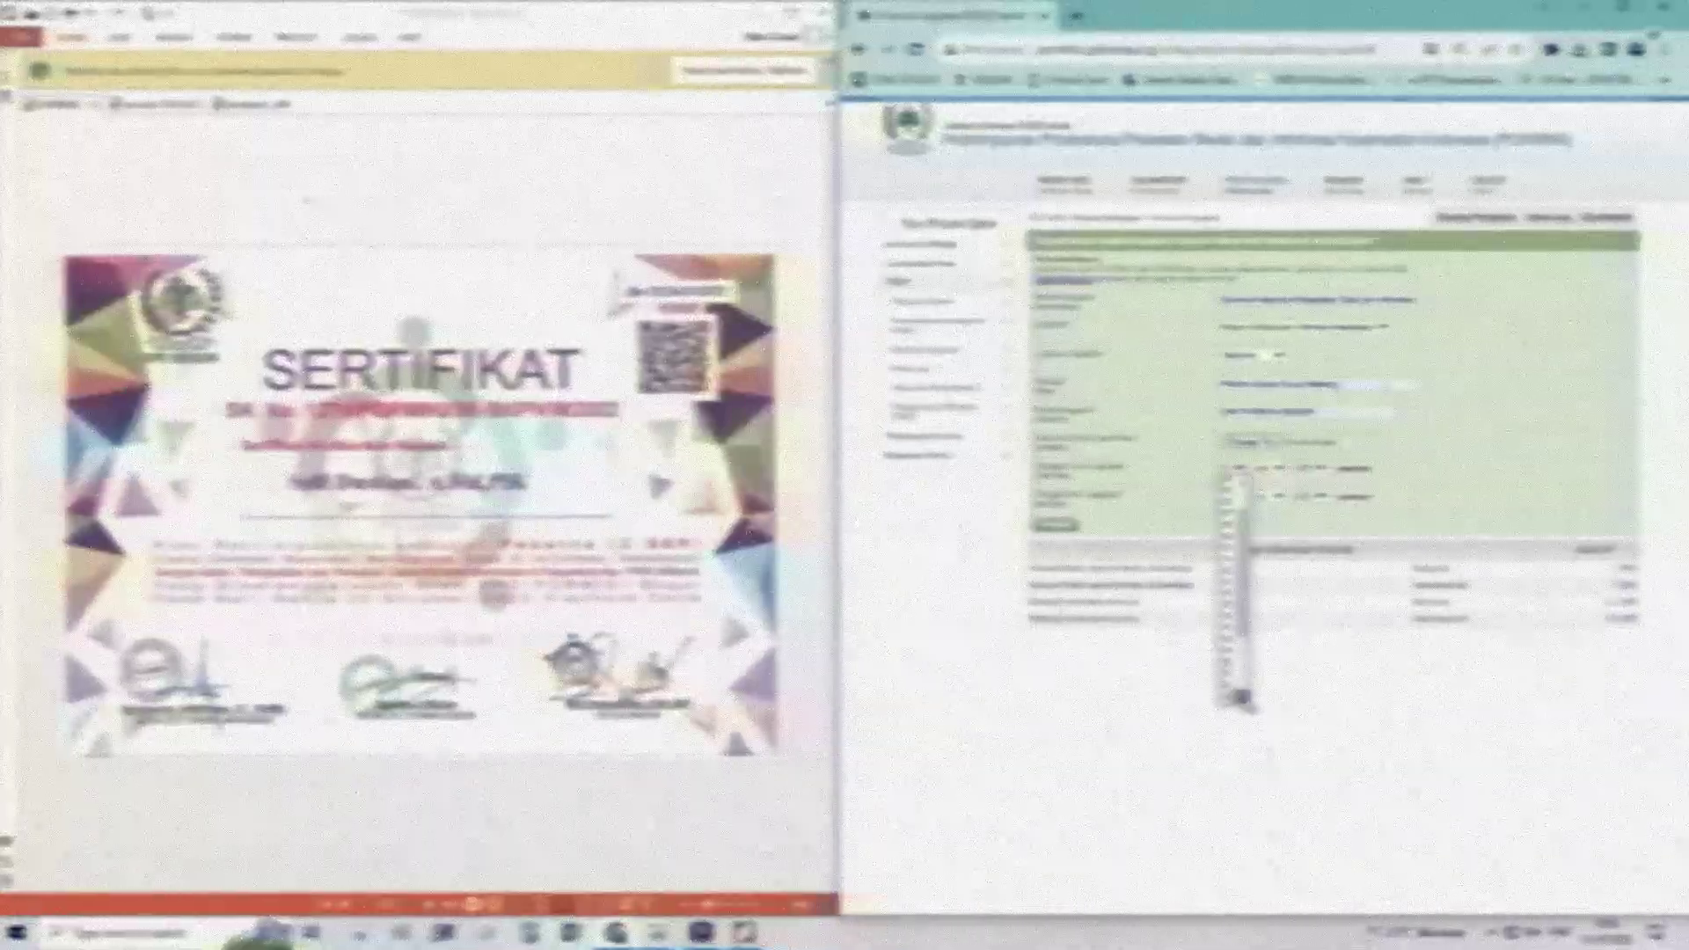
pyautogui.click(1237, 498)
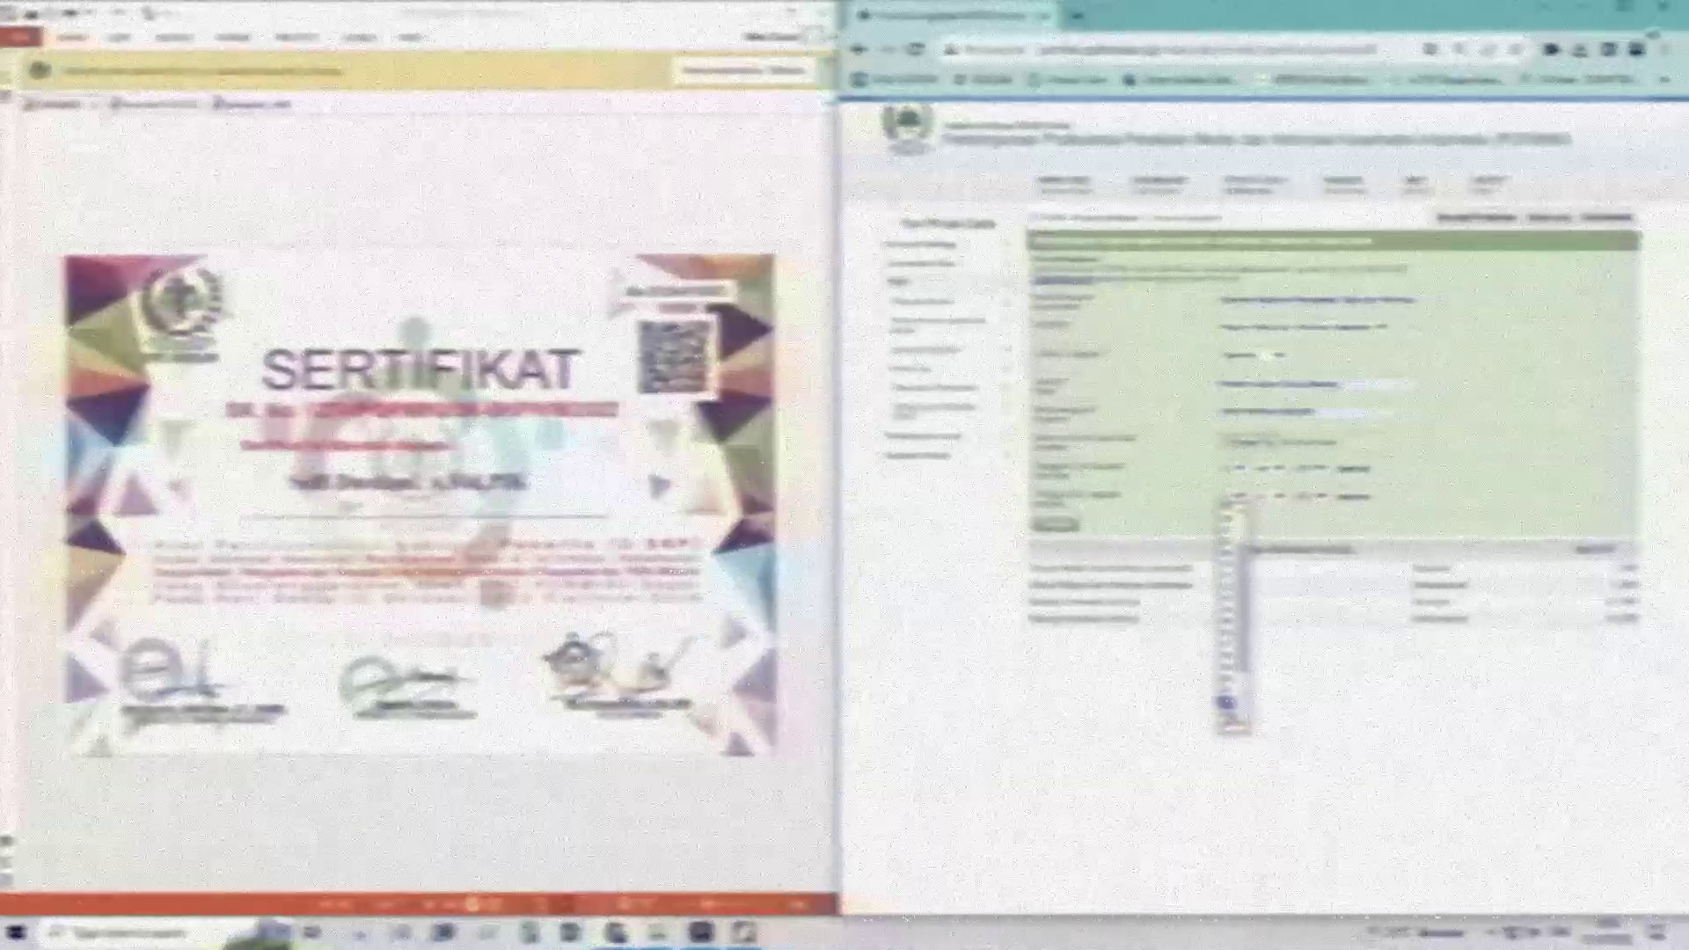
pyautogui.click(1278, 471)
pyautogui.click(1274, 583)
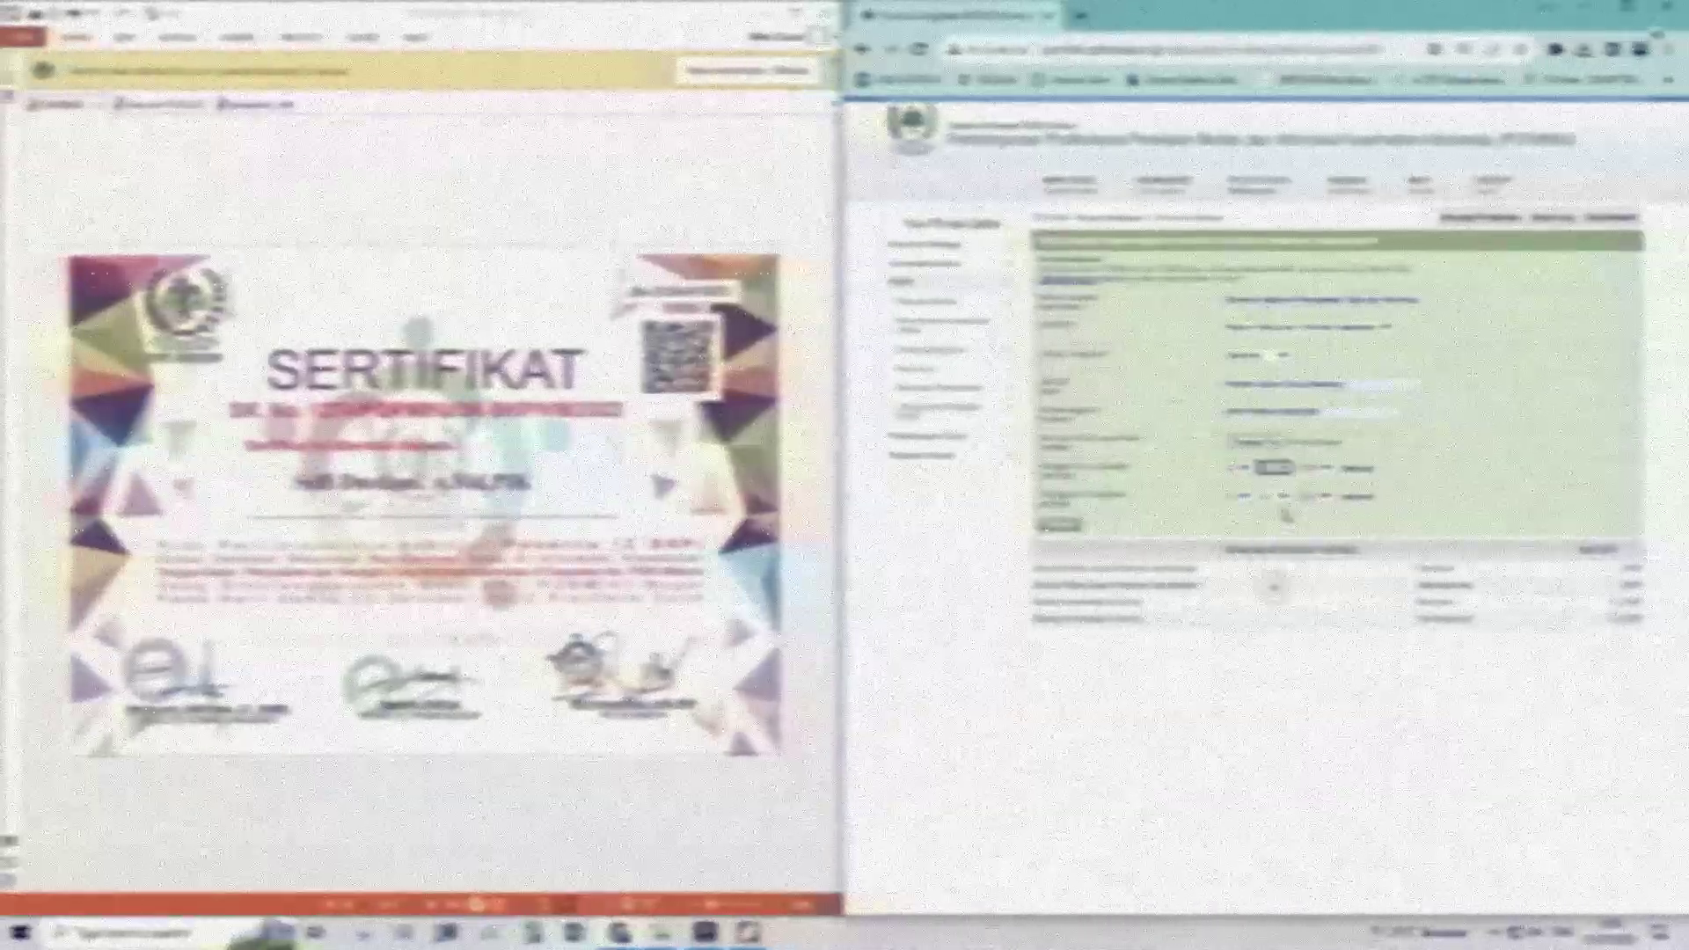
pyautogui.click(1270, 614)
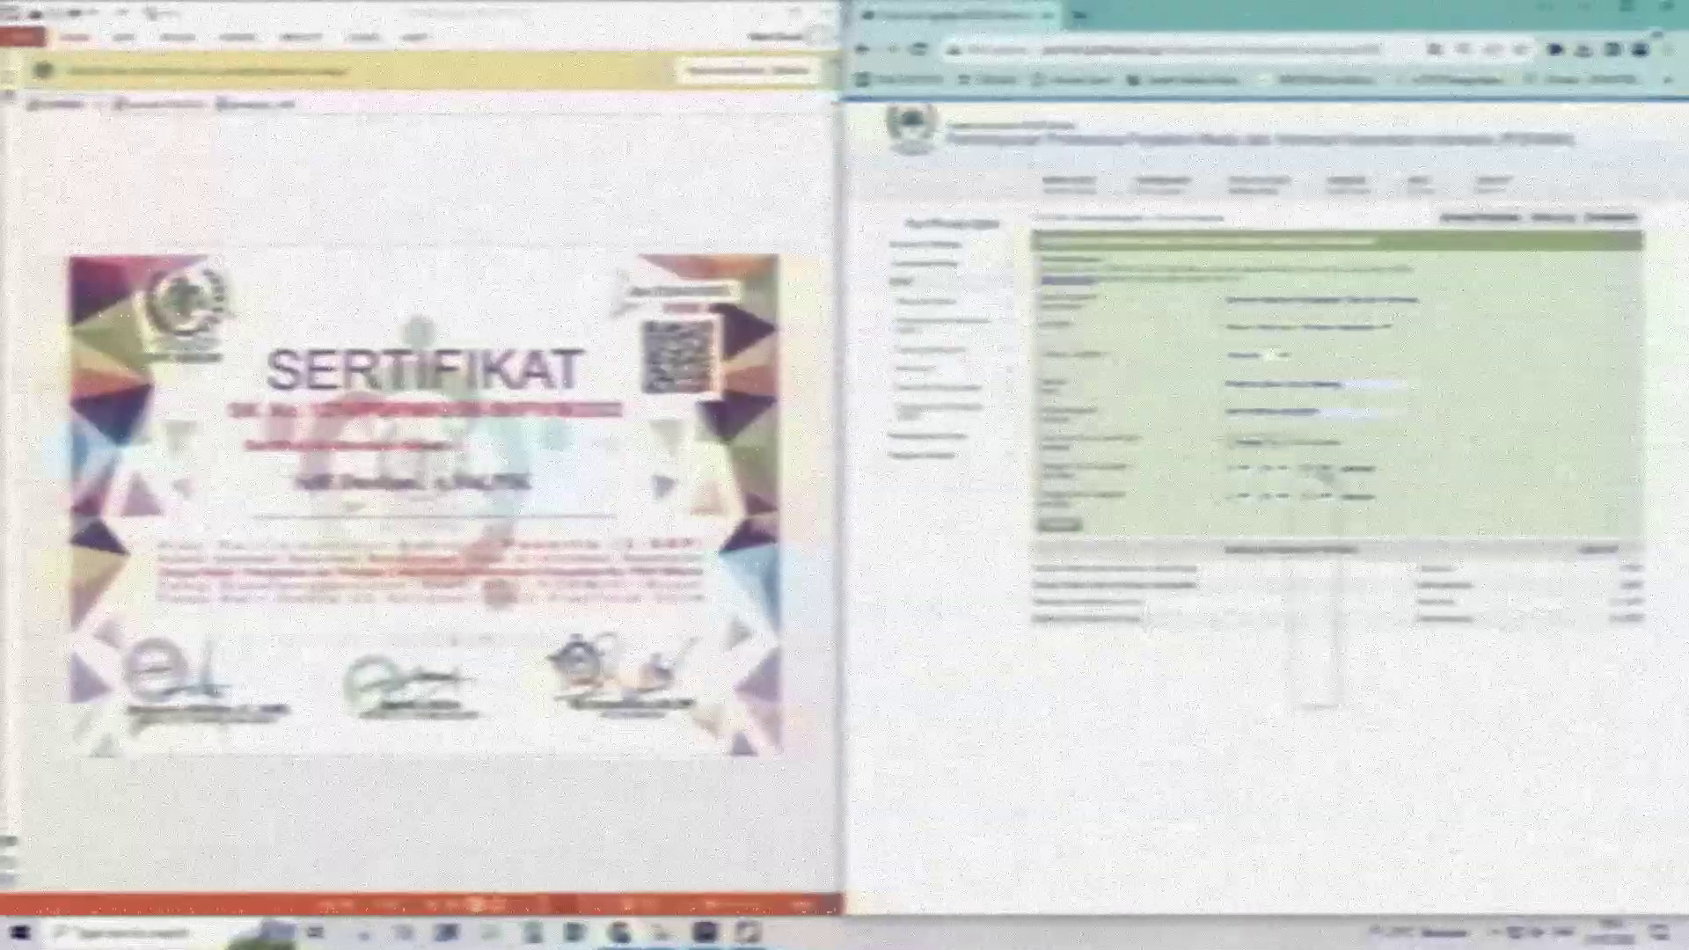
pyautogui.click(1305, 584)
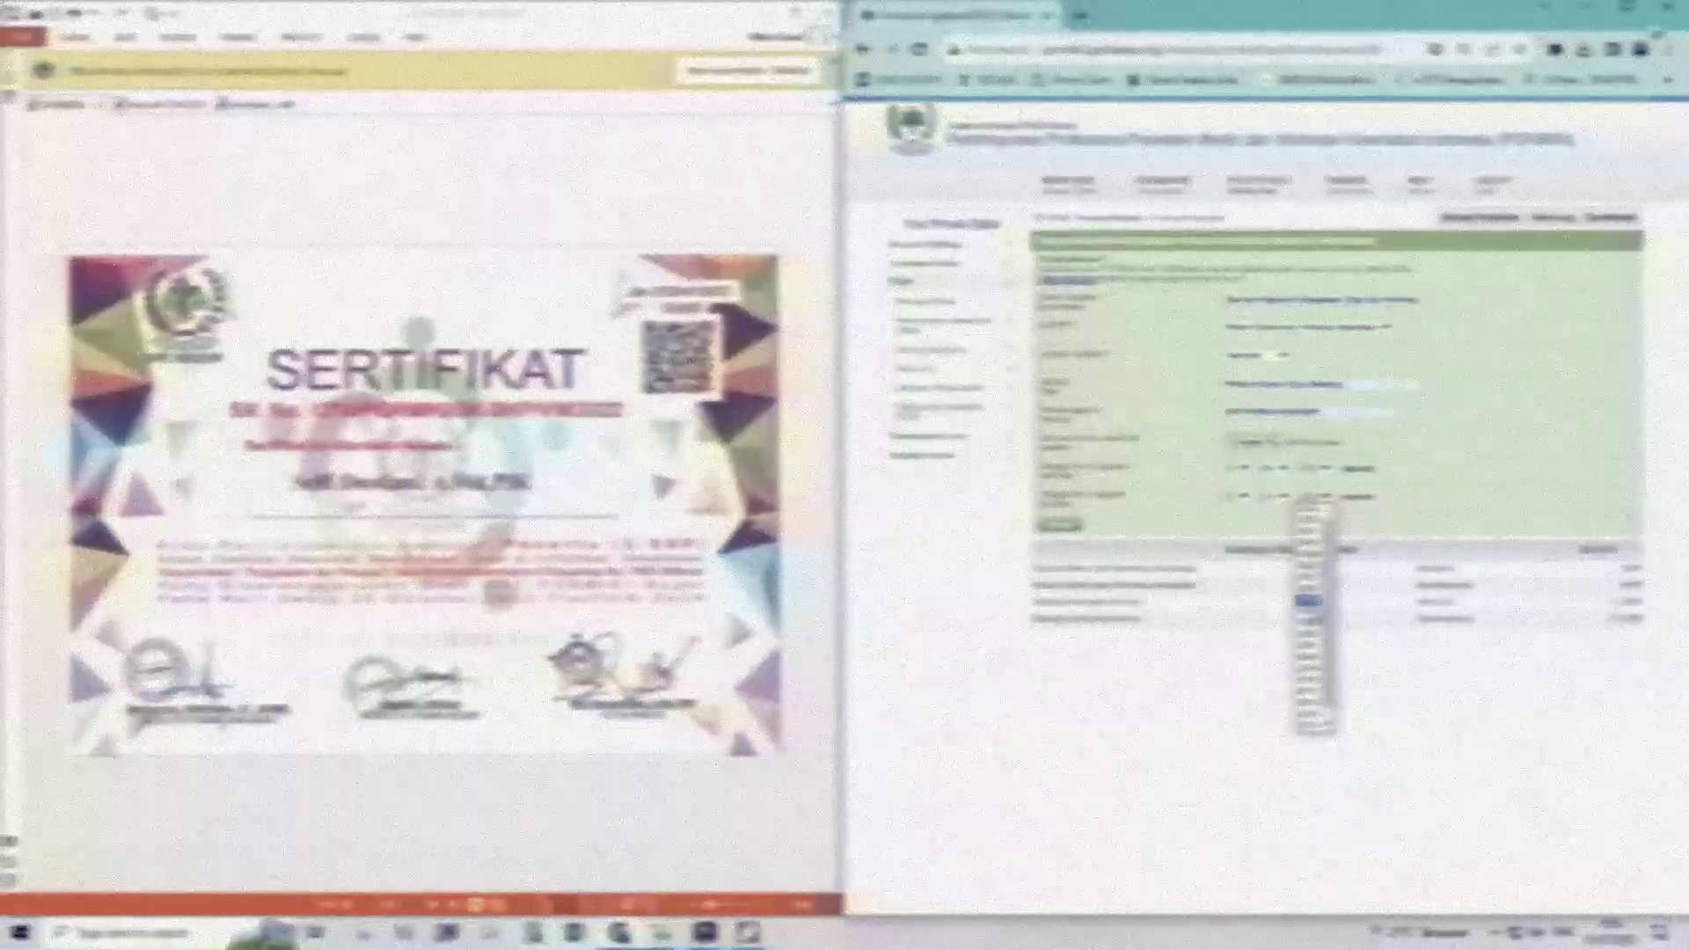
pyautogui.click(1308, 635)
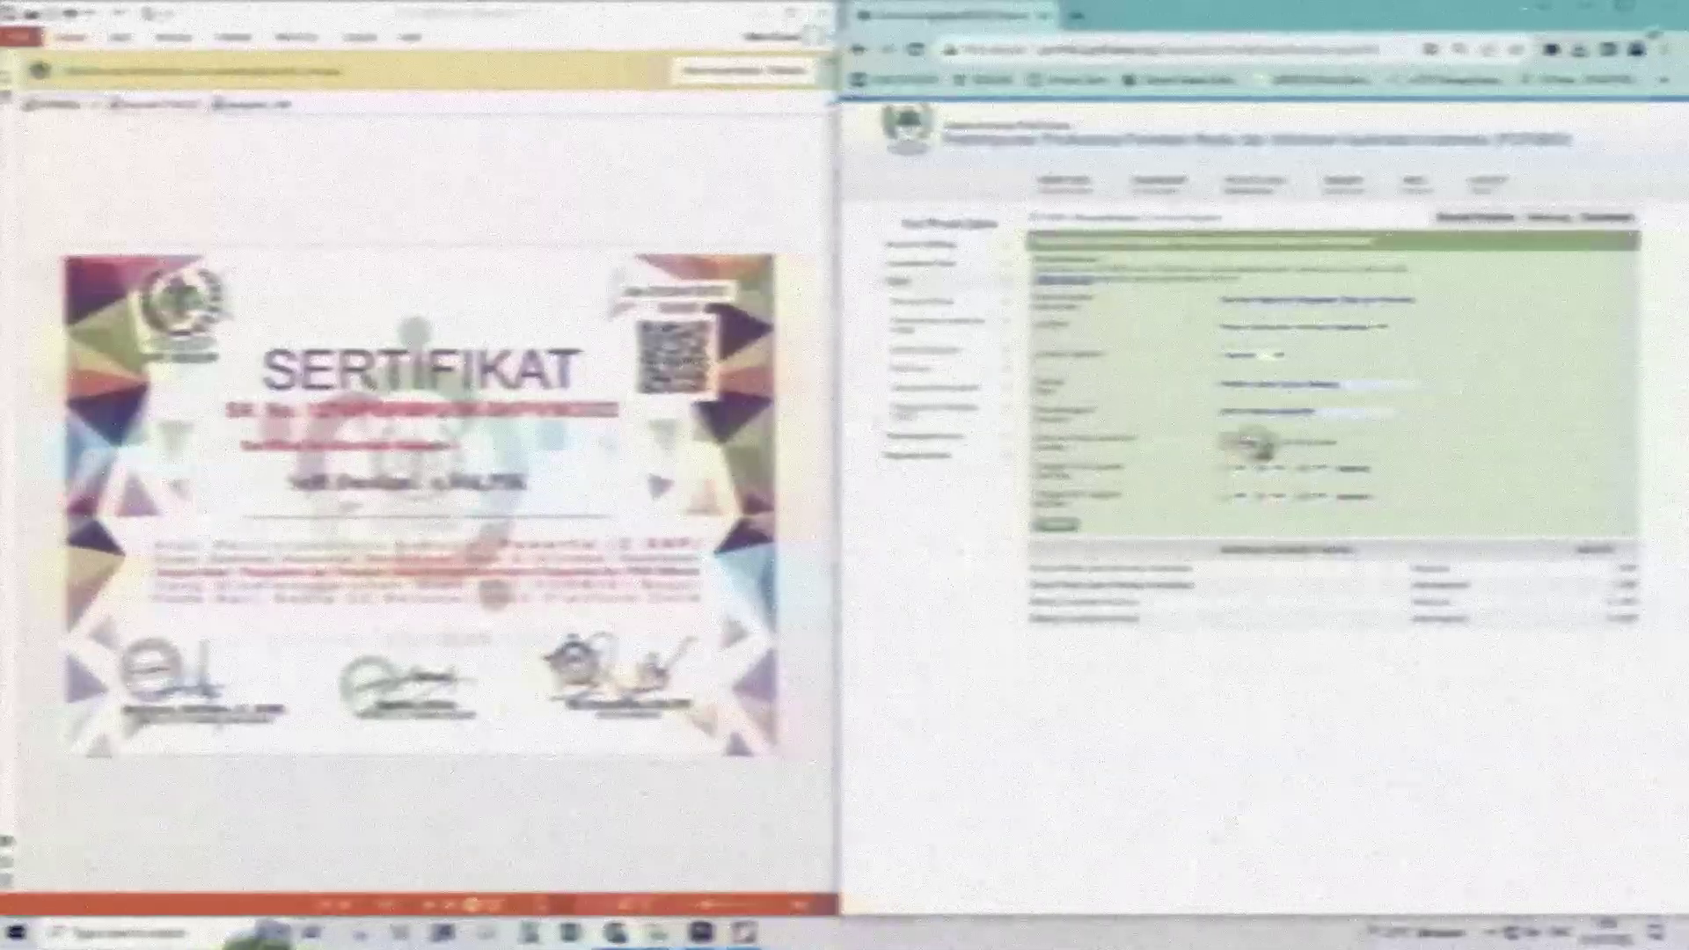
# Attach the certificate file 22102022.pdf as the national seminar's supporting document and save the entry
pyautogui.click(1248, 445)
pyautogui.click(526, 379)
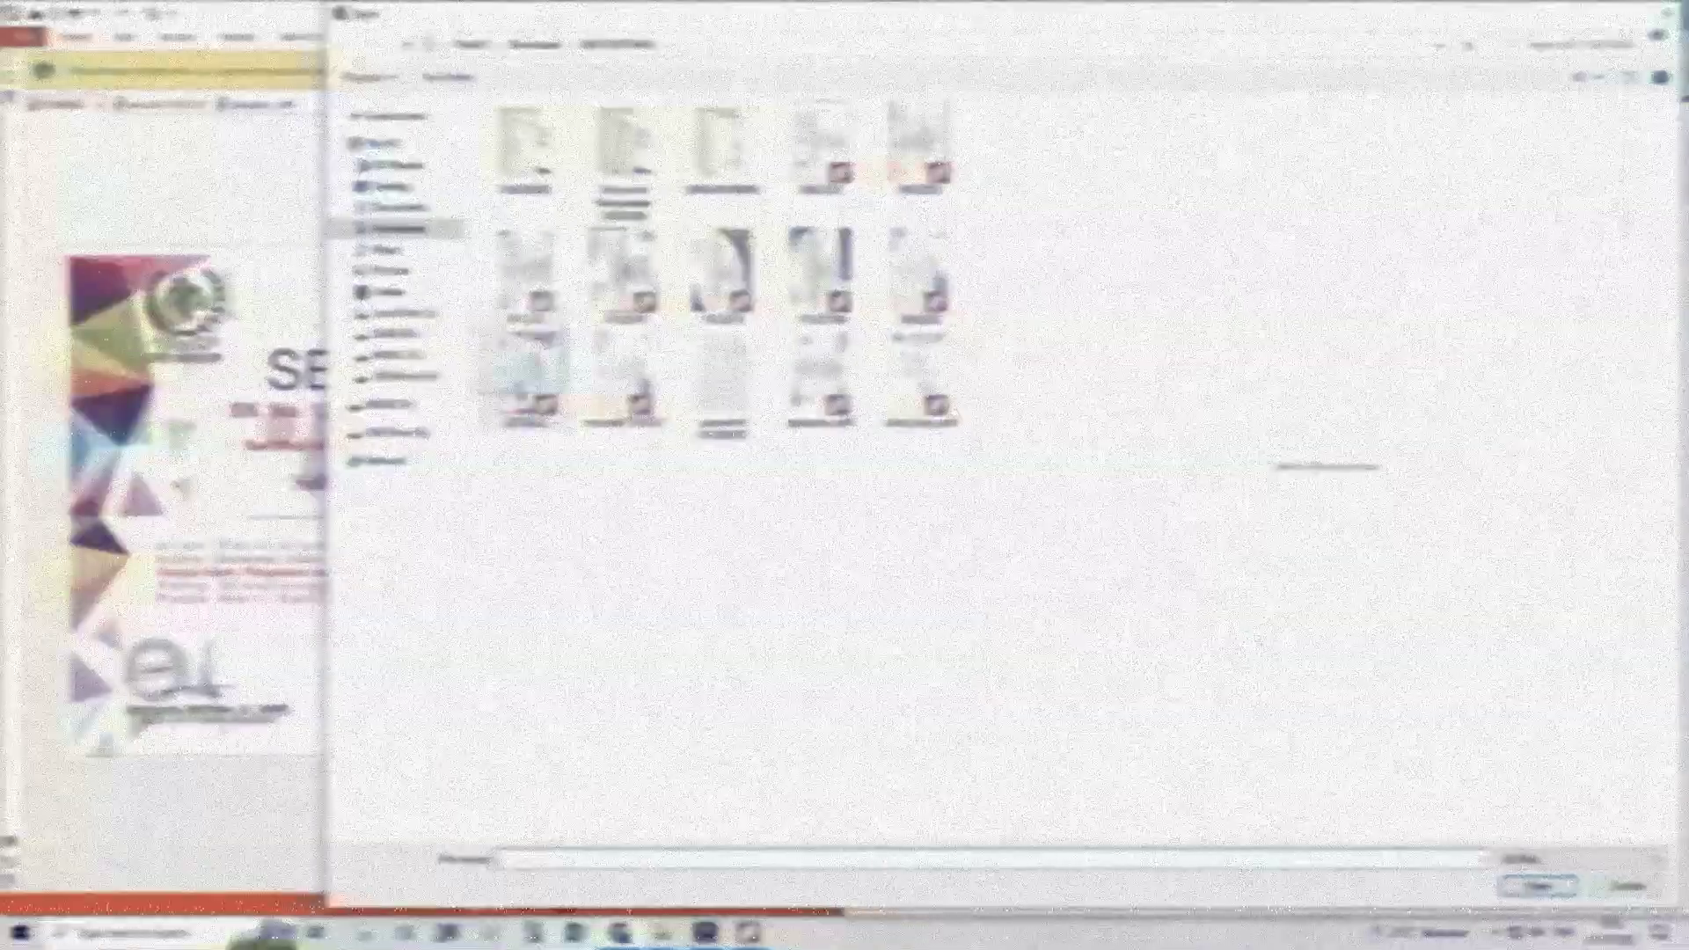
pyautogui.click(1549, 890)
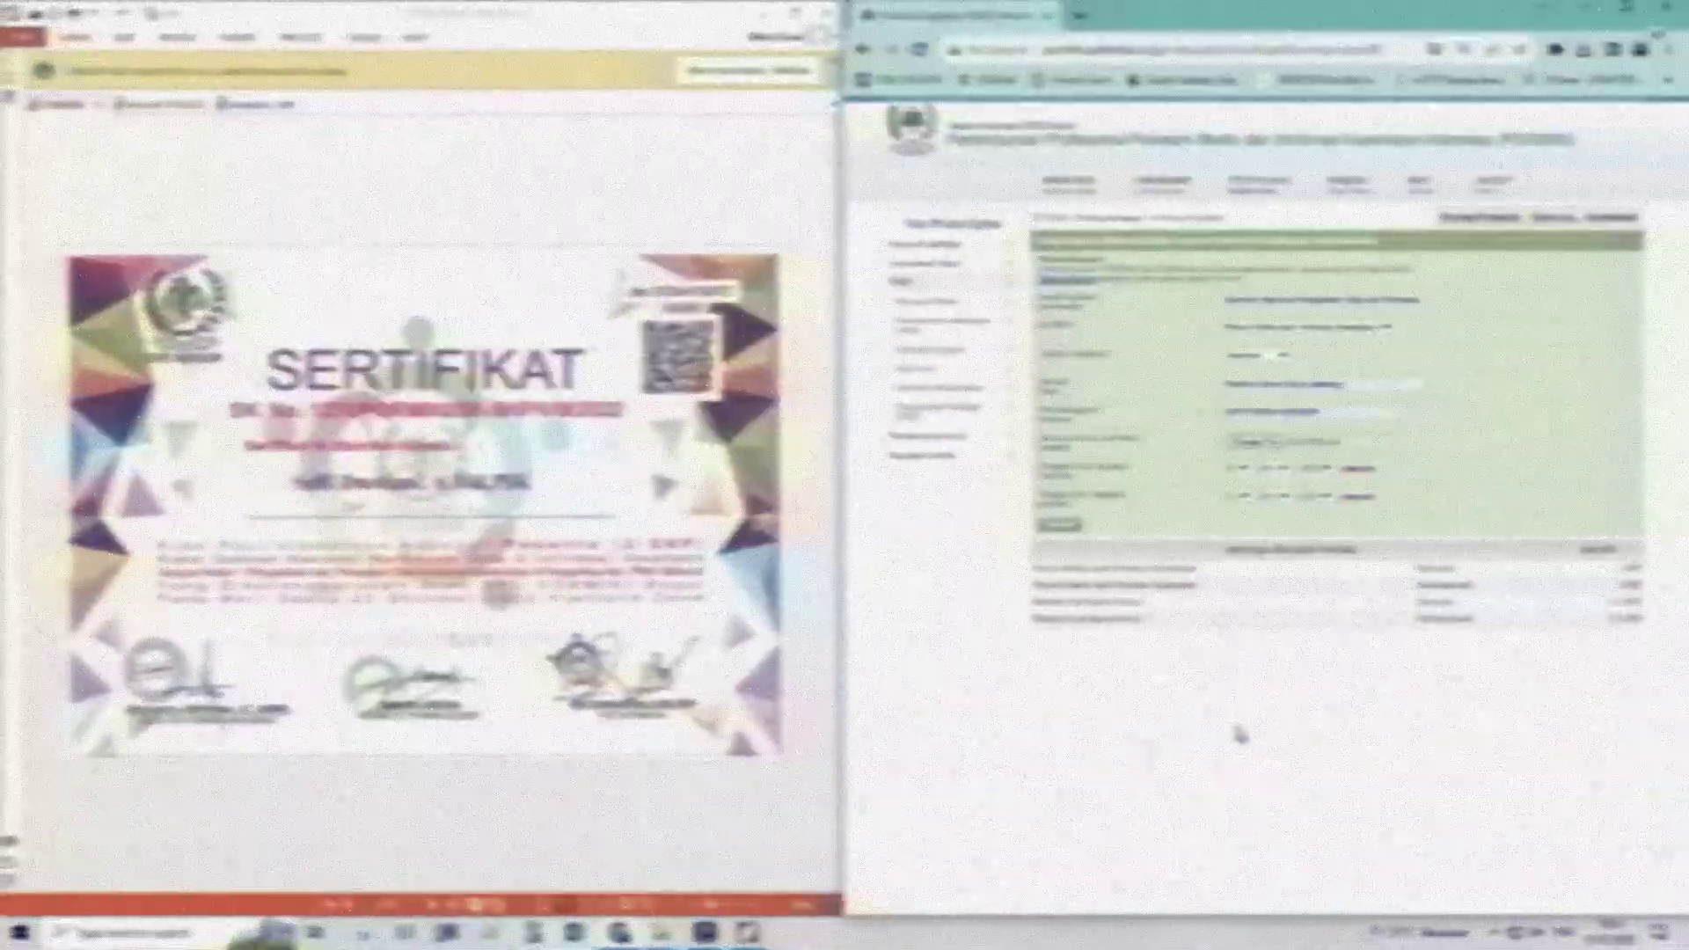
pyautogui.click(1056, 525)
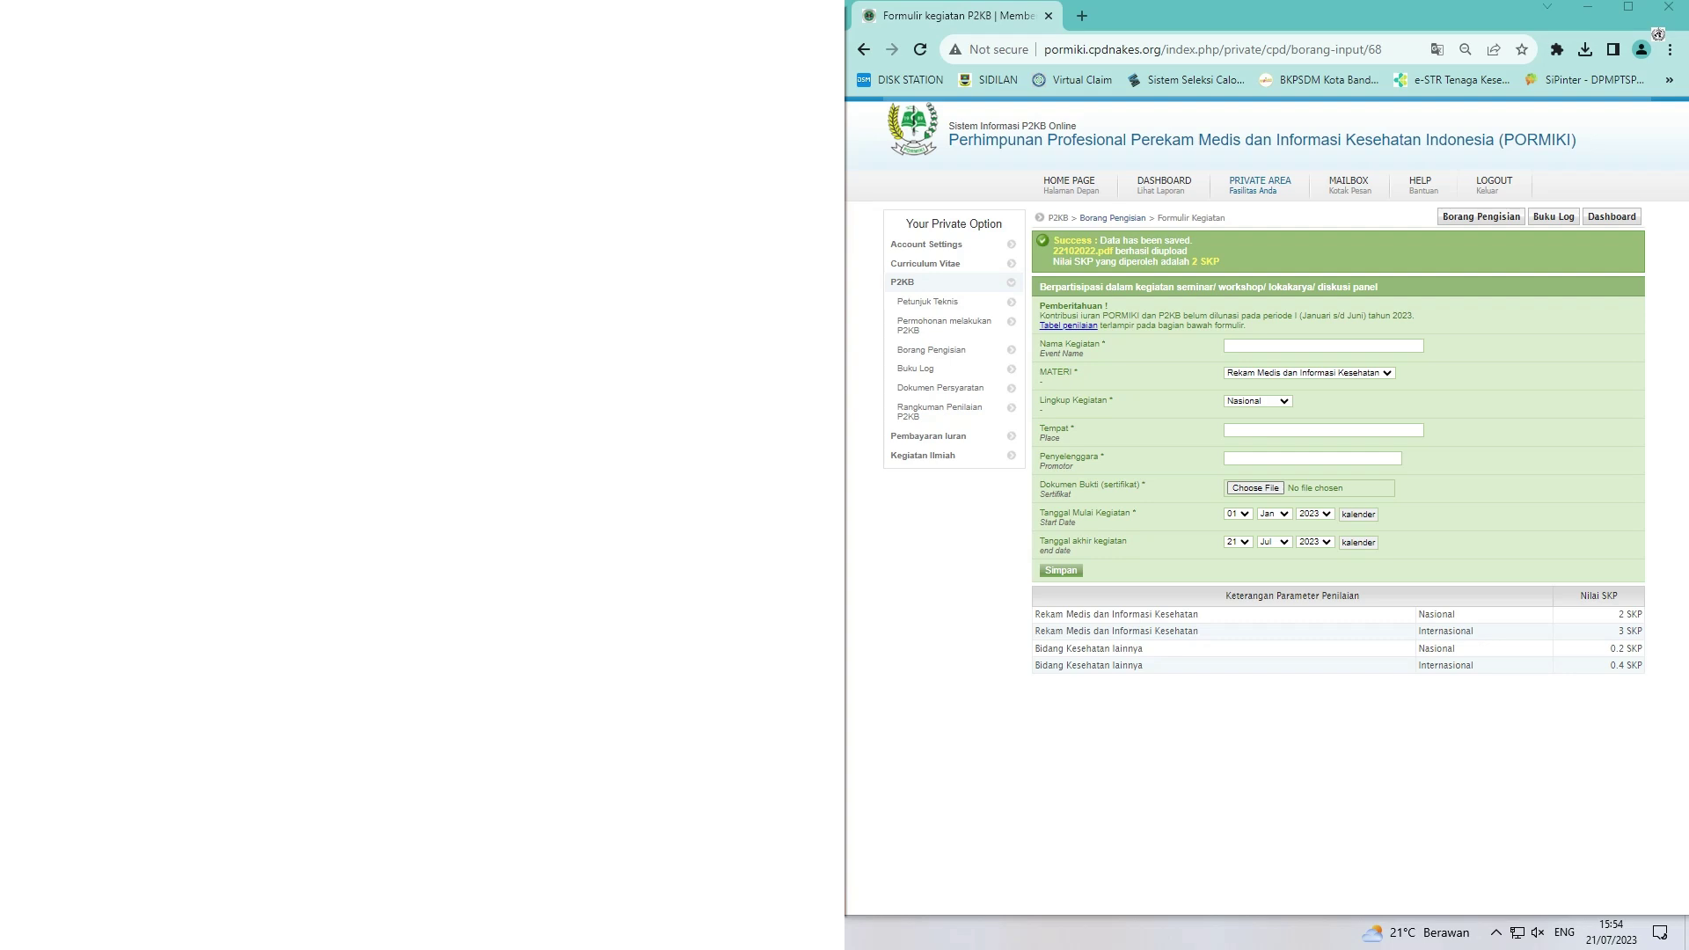
# Return to the activity form list and search for the activities in the A. Pembelajaran domain
pyautogui.click(948, 353)
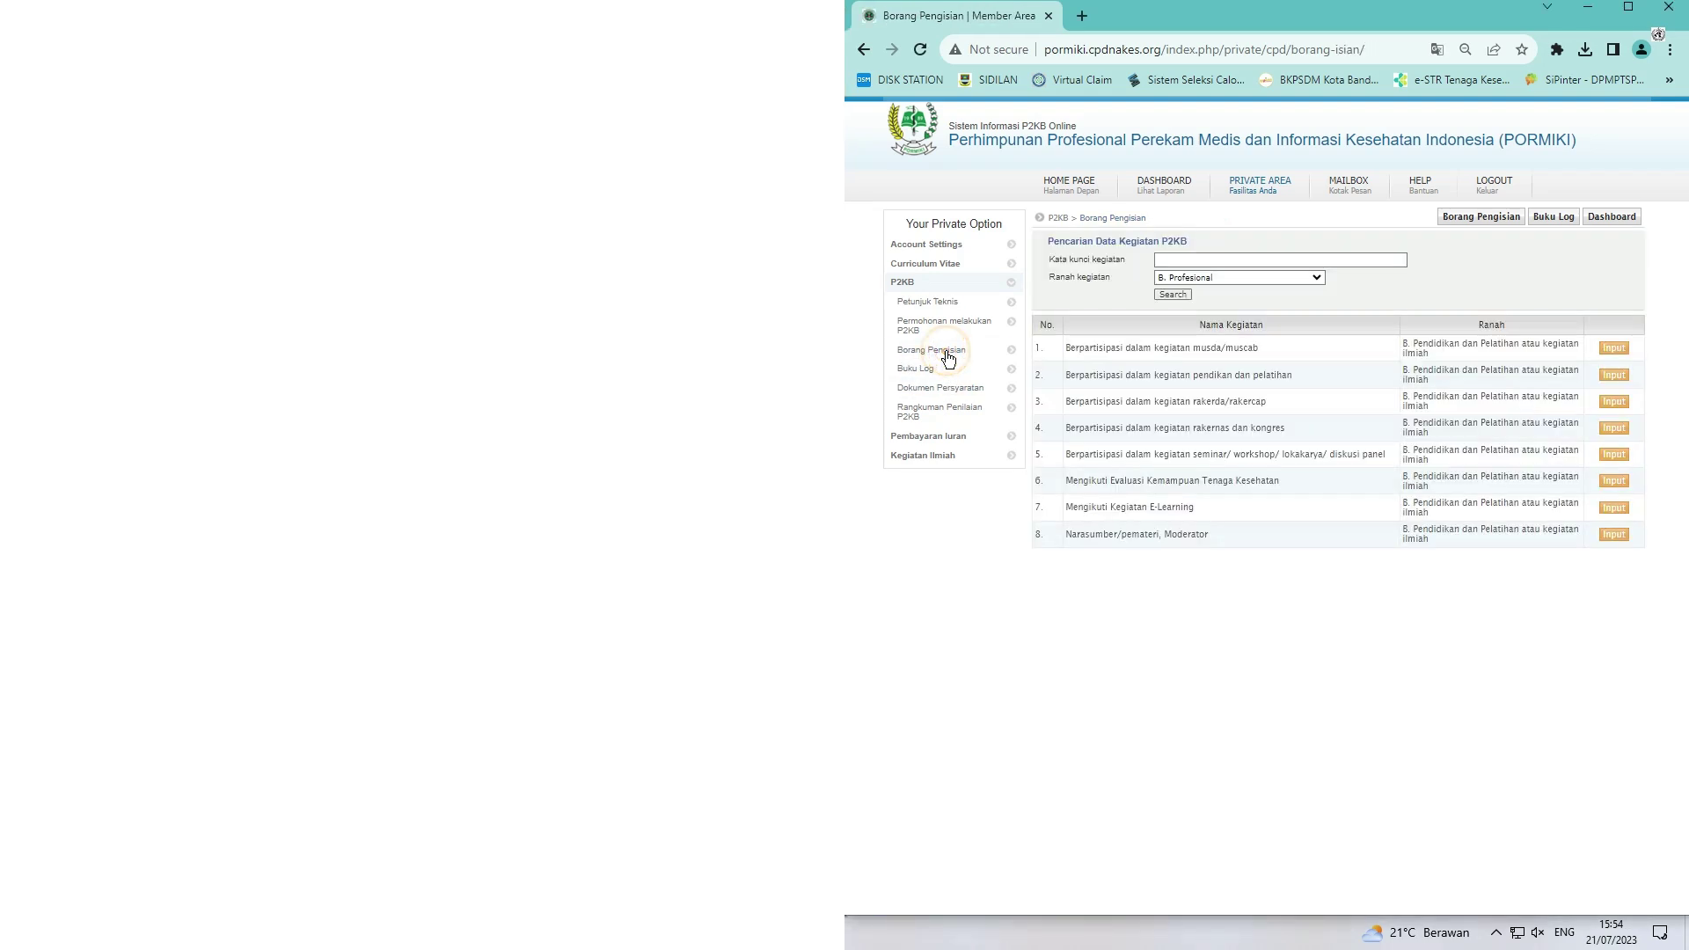
pyautogui.click(1292, 277)
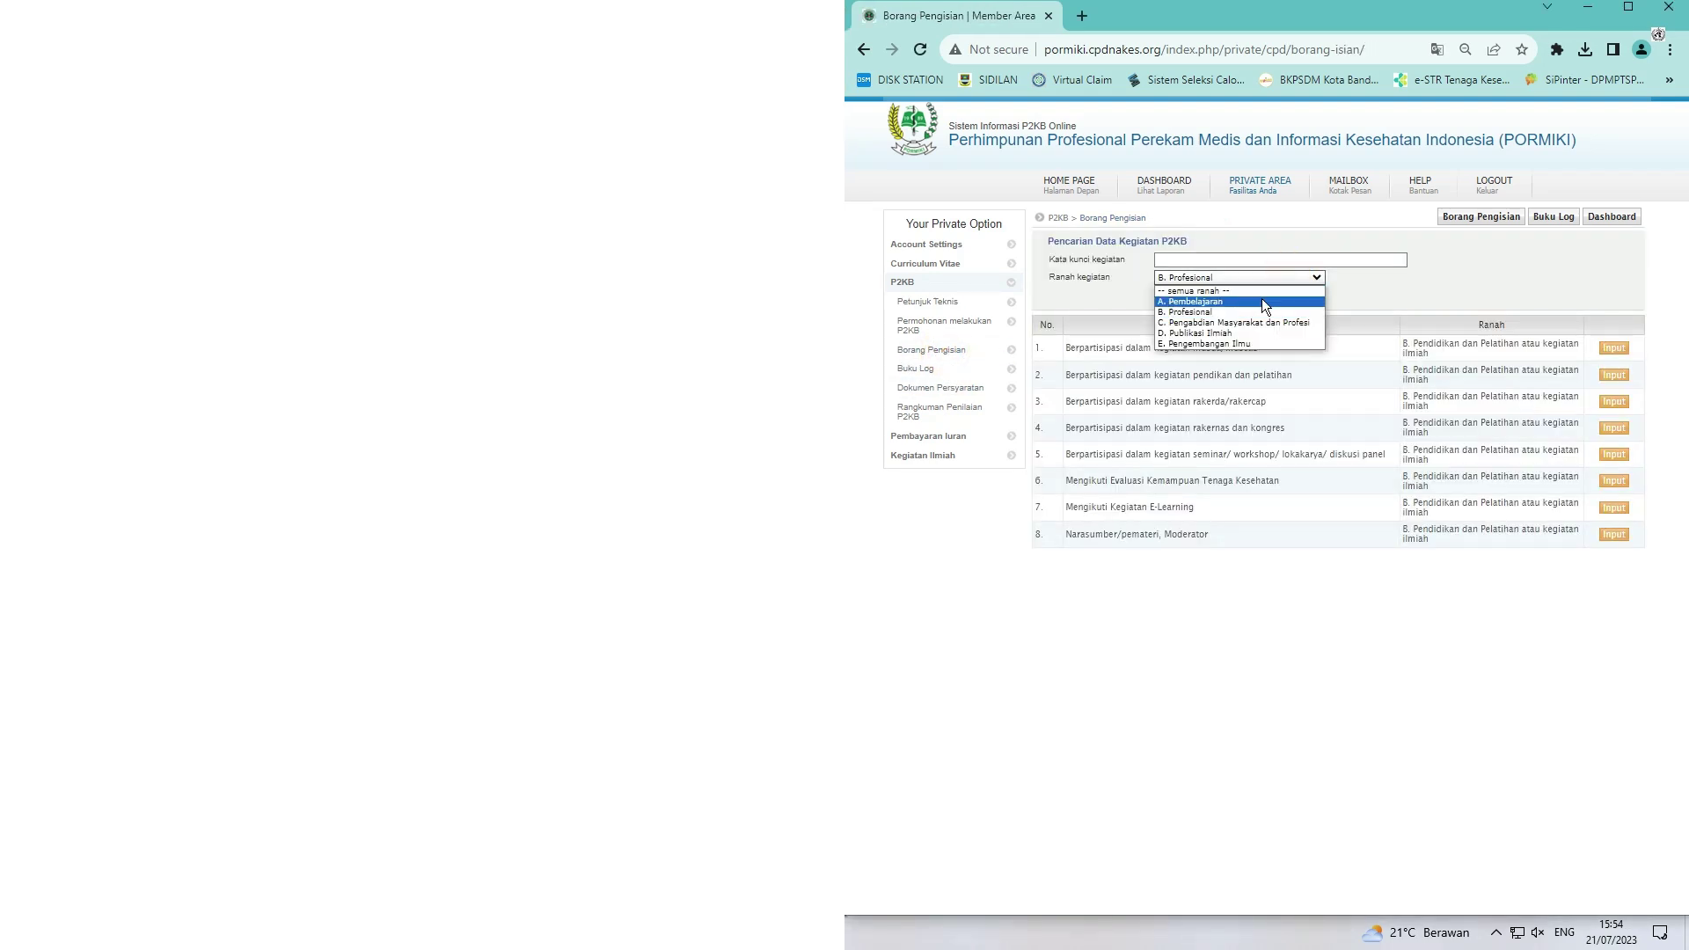
pyautogui.click(1261, 298)
pyautogui.click(1170, 295)
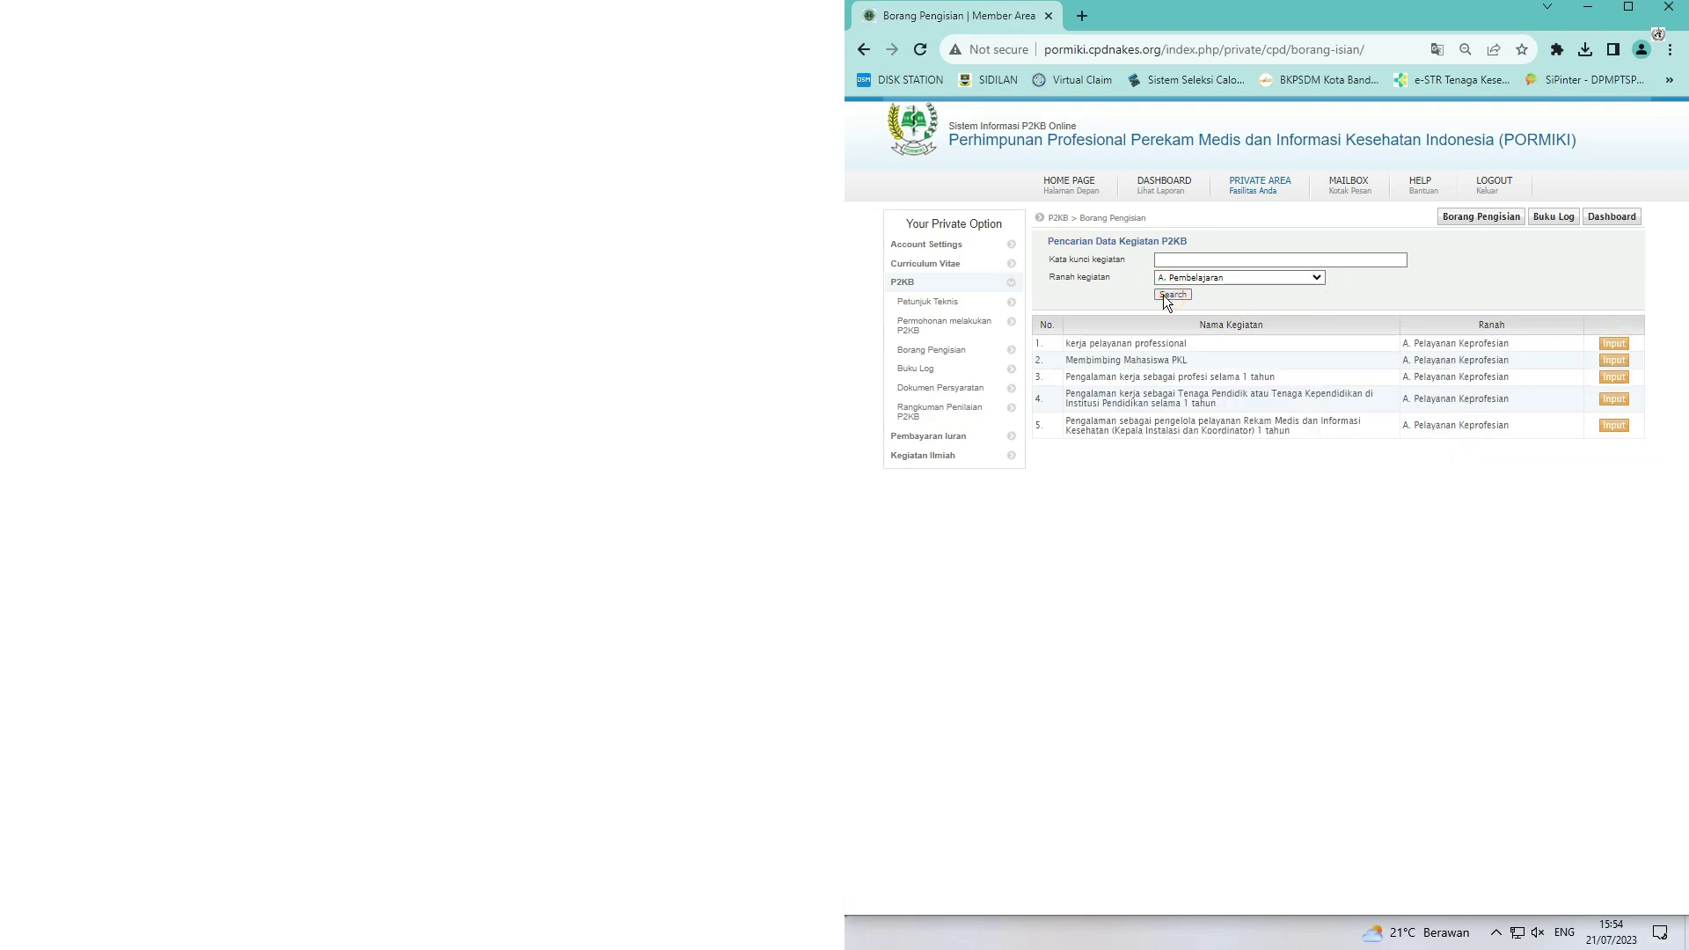
# Search for activities in the B. Profesional domain and open the input form for participating in a musda/muscab activity
pyautogui.click(1195, 278)
pyautogui.click(1198, 312)
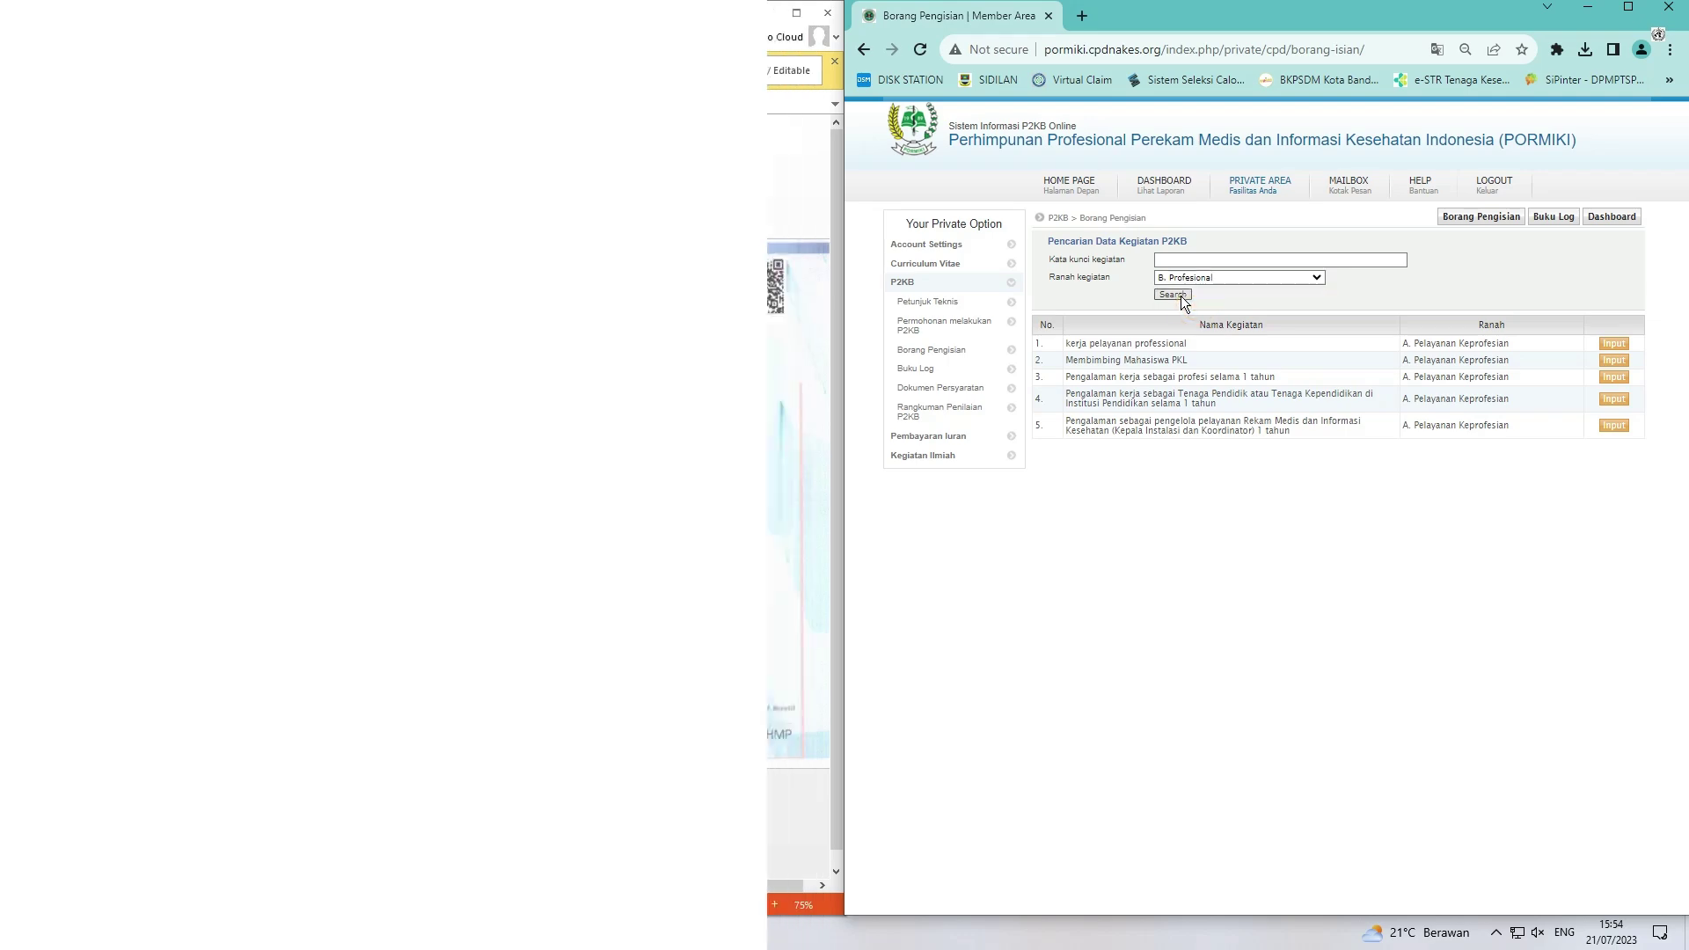
pyautogui.click(1170, 296)
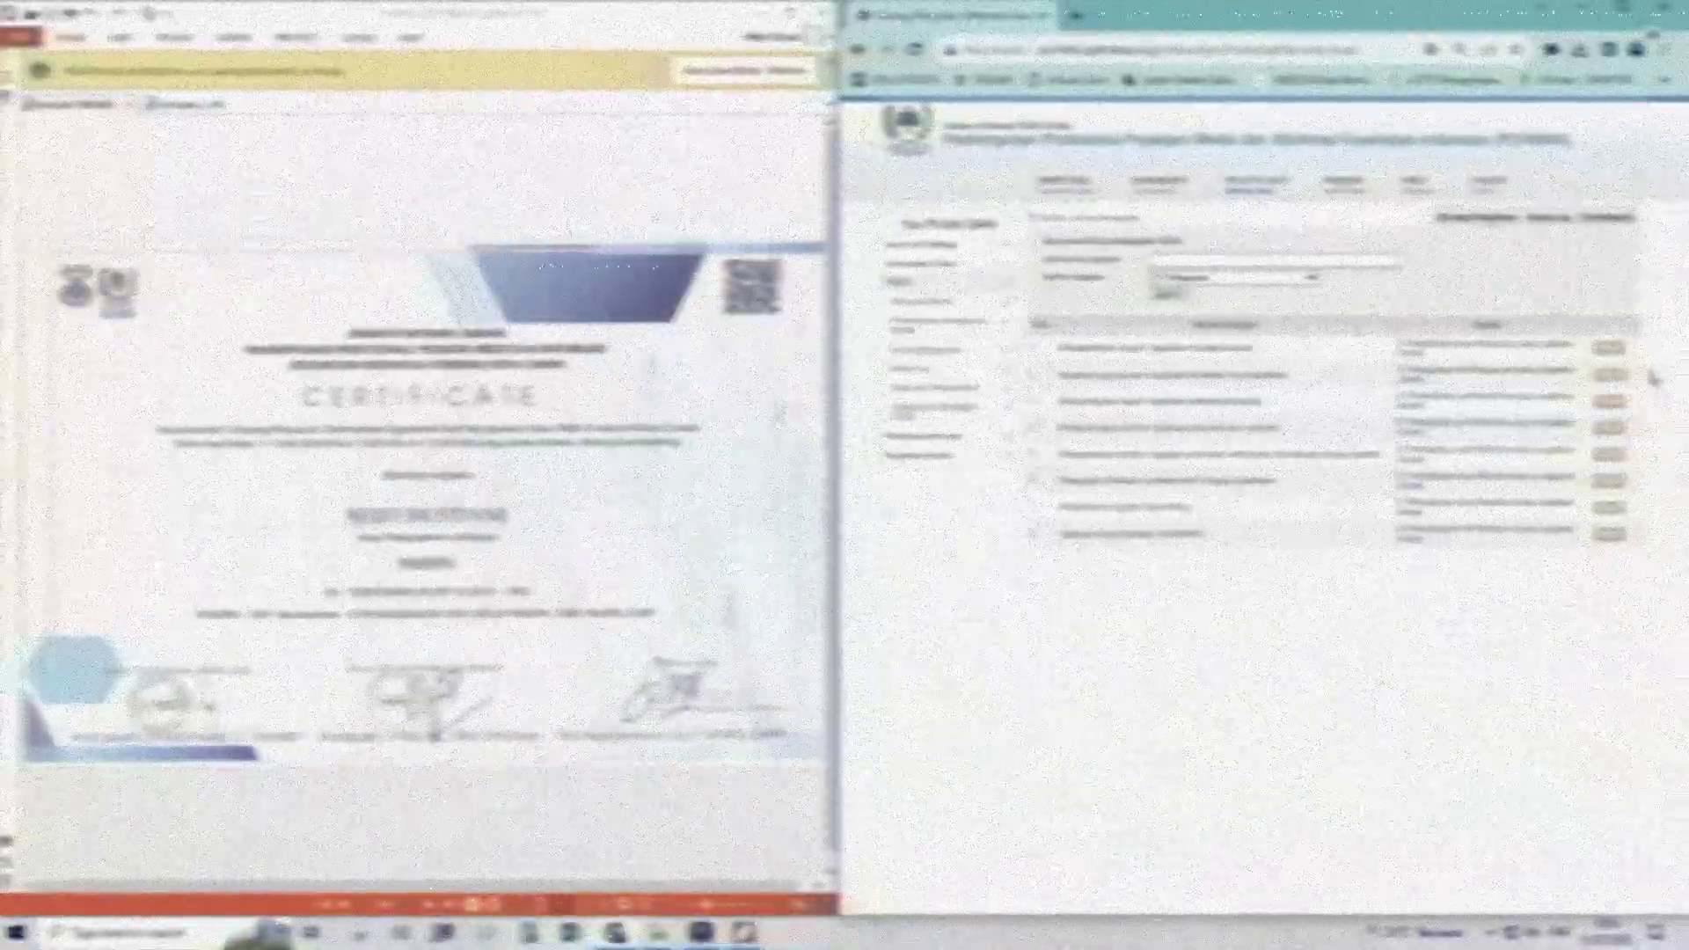
pyautogui.click(1610, 349)
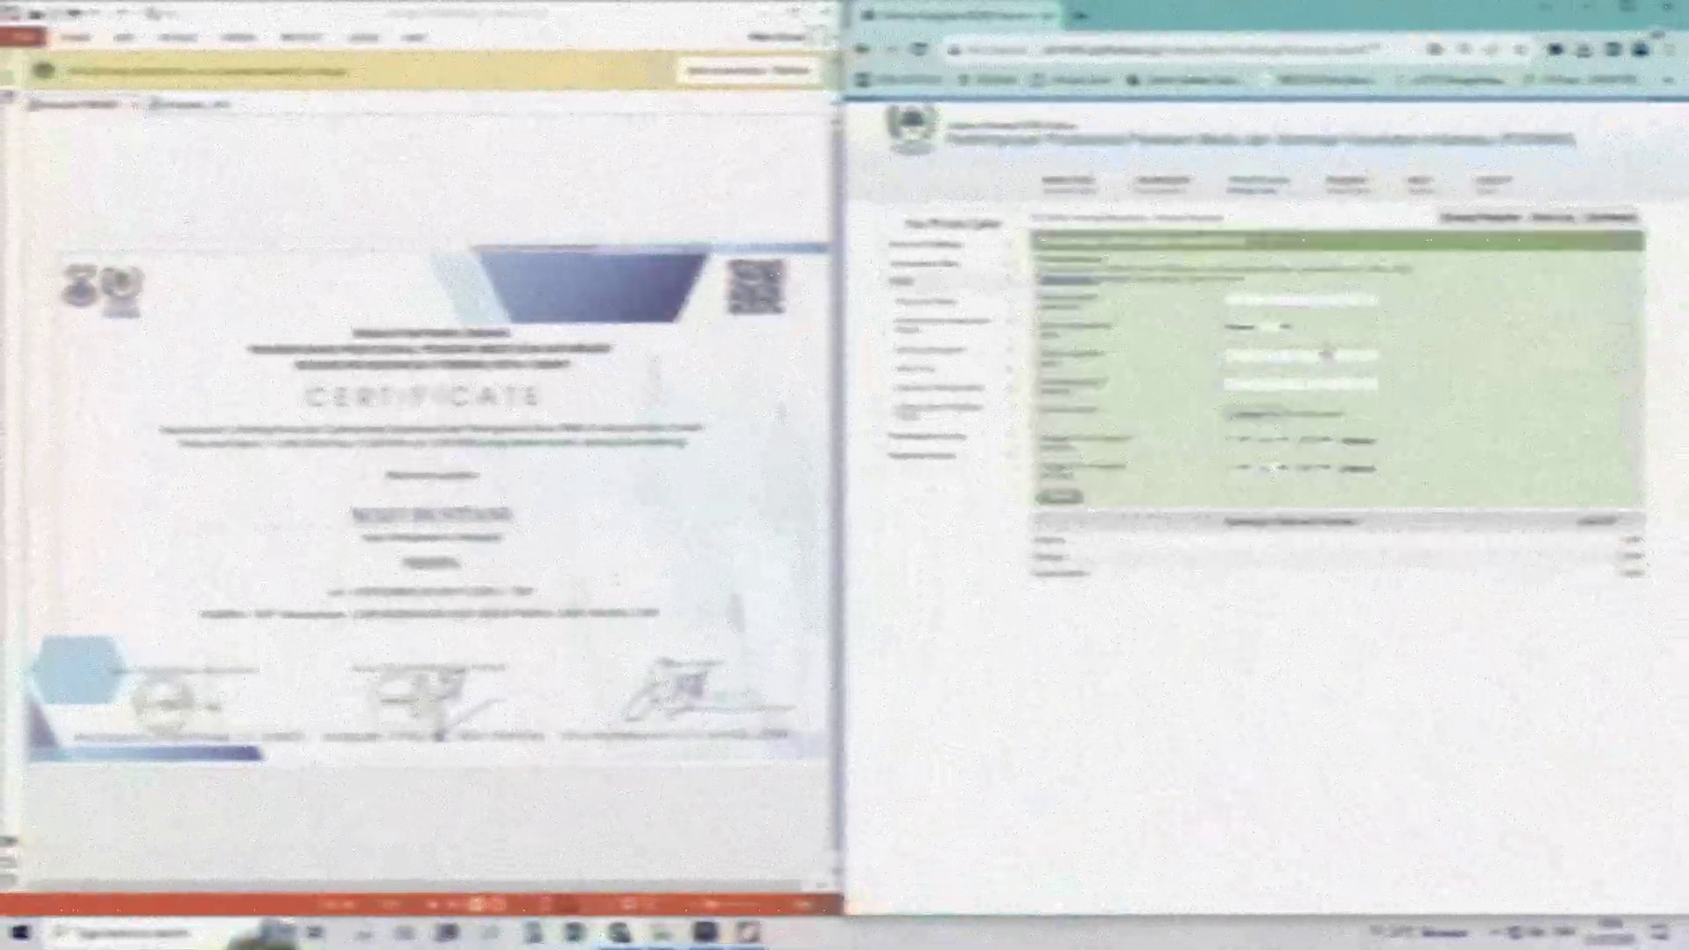
# Fill in the musda/muscab activity's name, place and organizer from the saved entries
pyautogui.click(1241, 301)
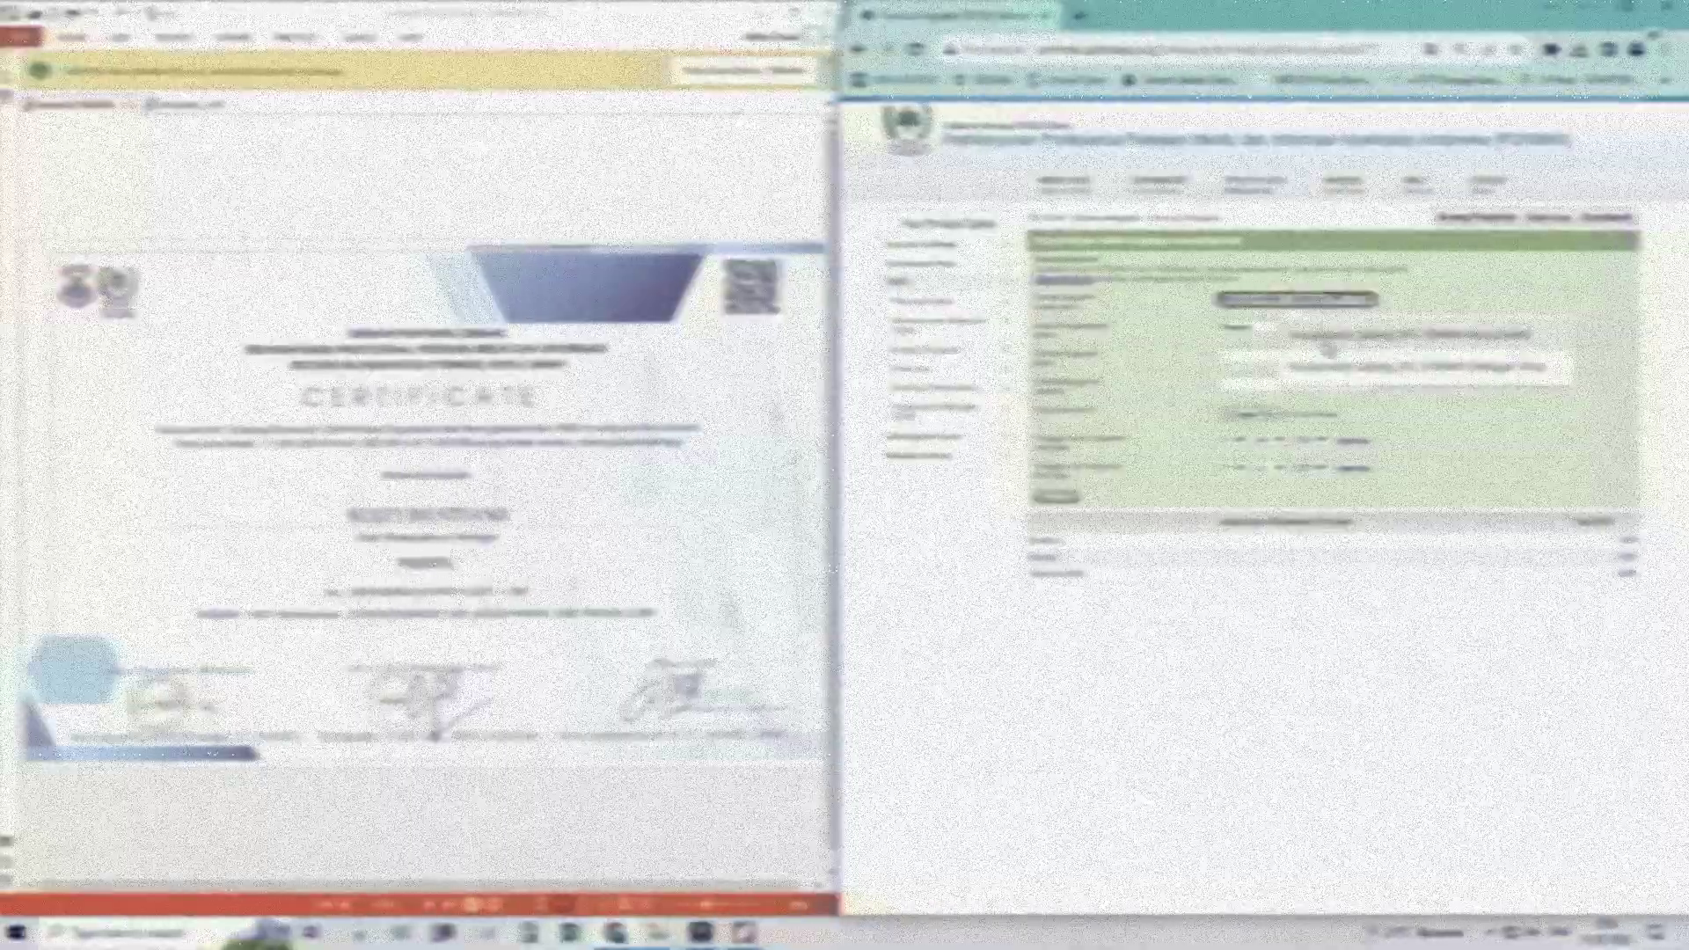
pyautogui.click(1348, 338)
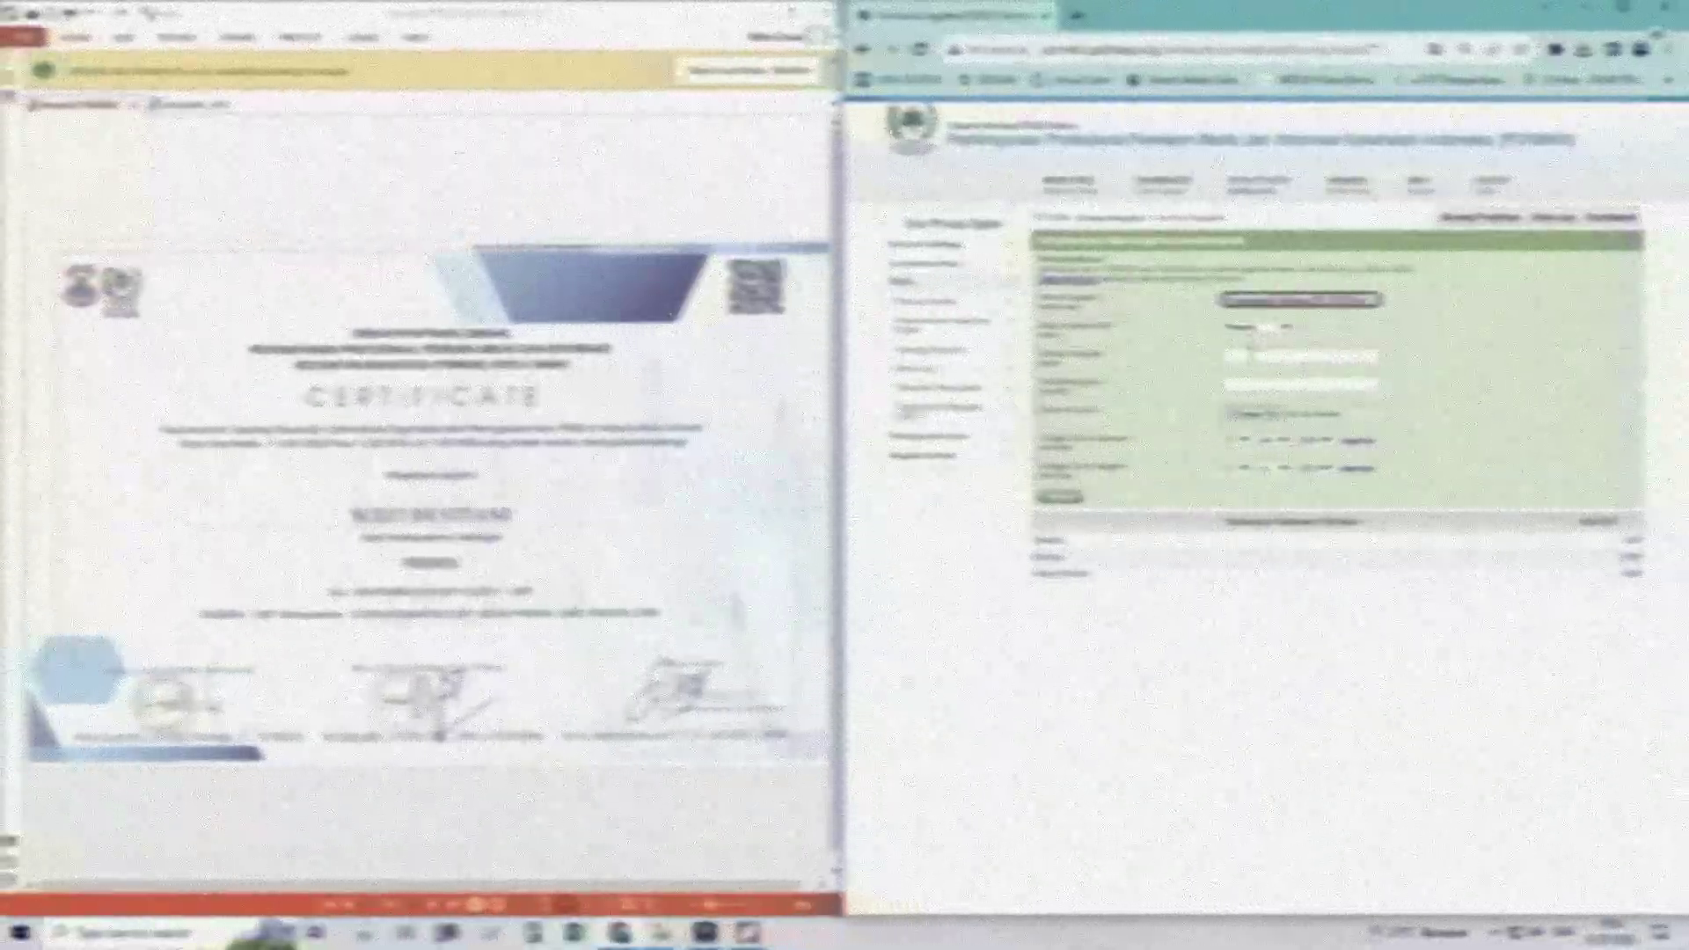
pyautogui.click(1240, 352)
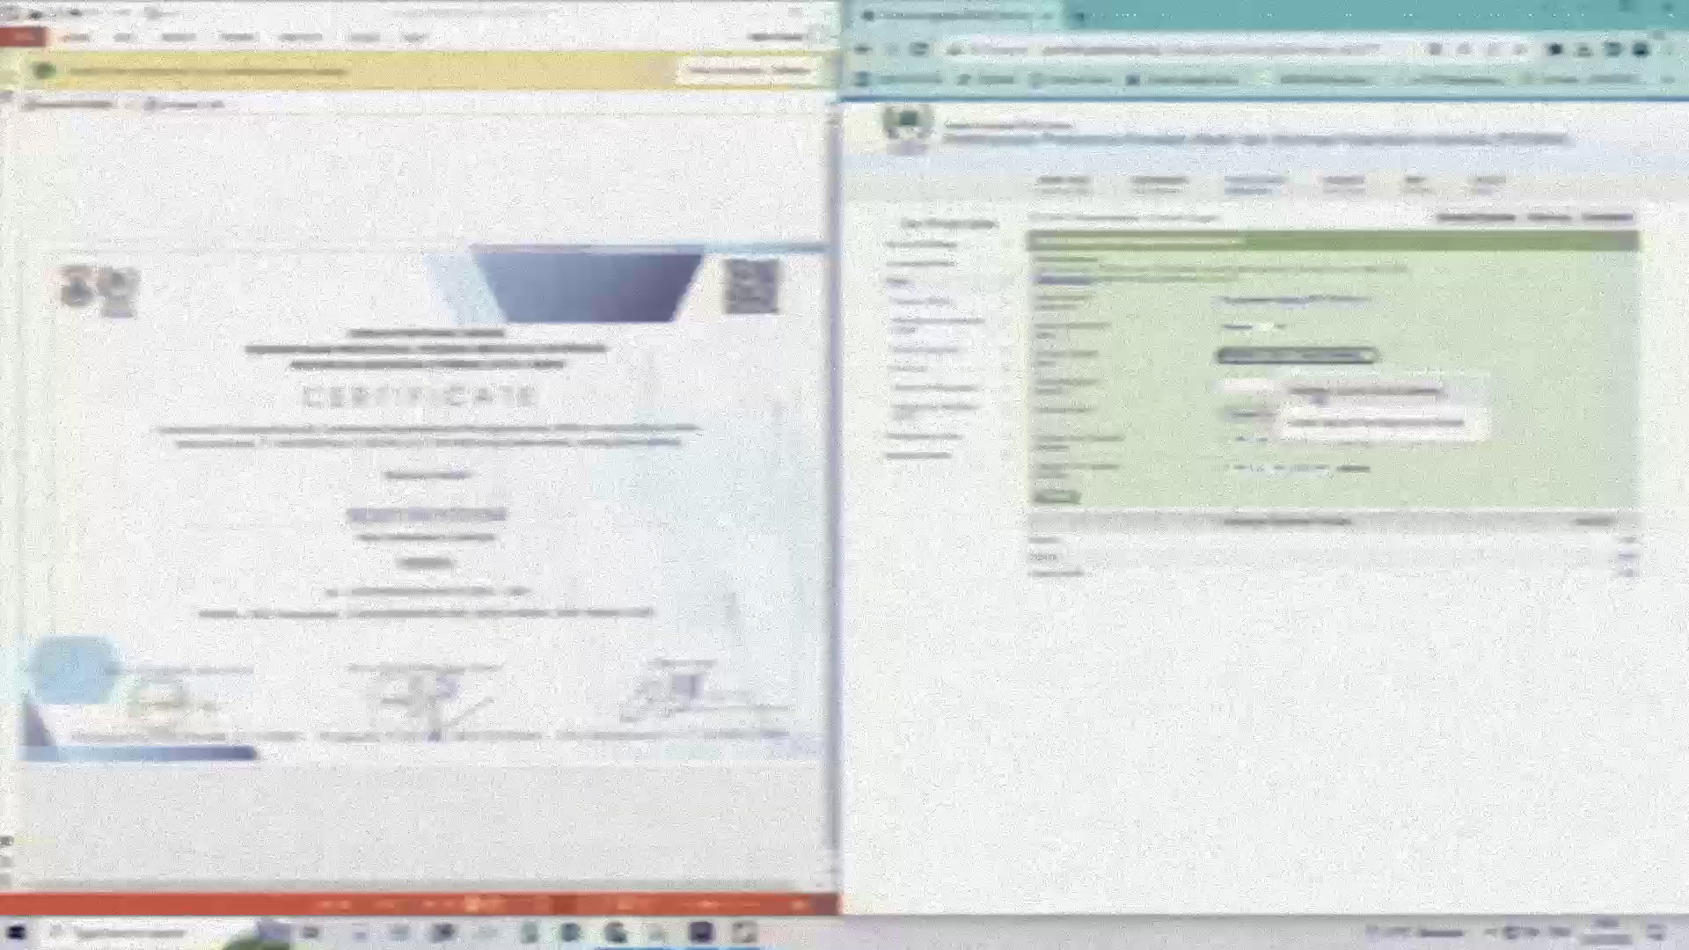
pyautogui.click(1320, 392)
pyautogui.click(1254, 383)
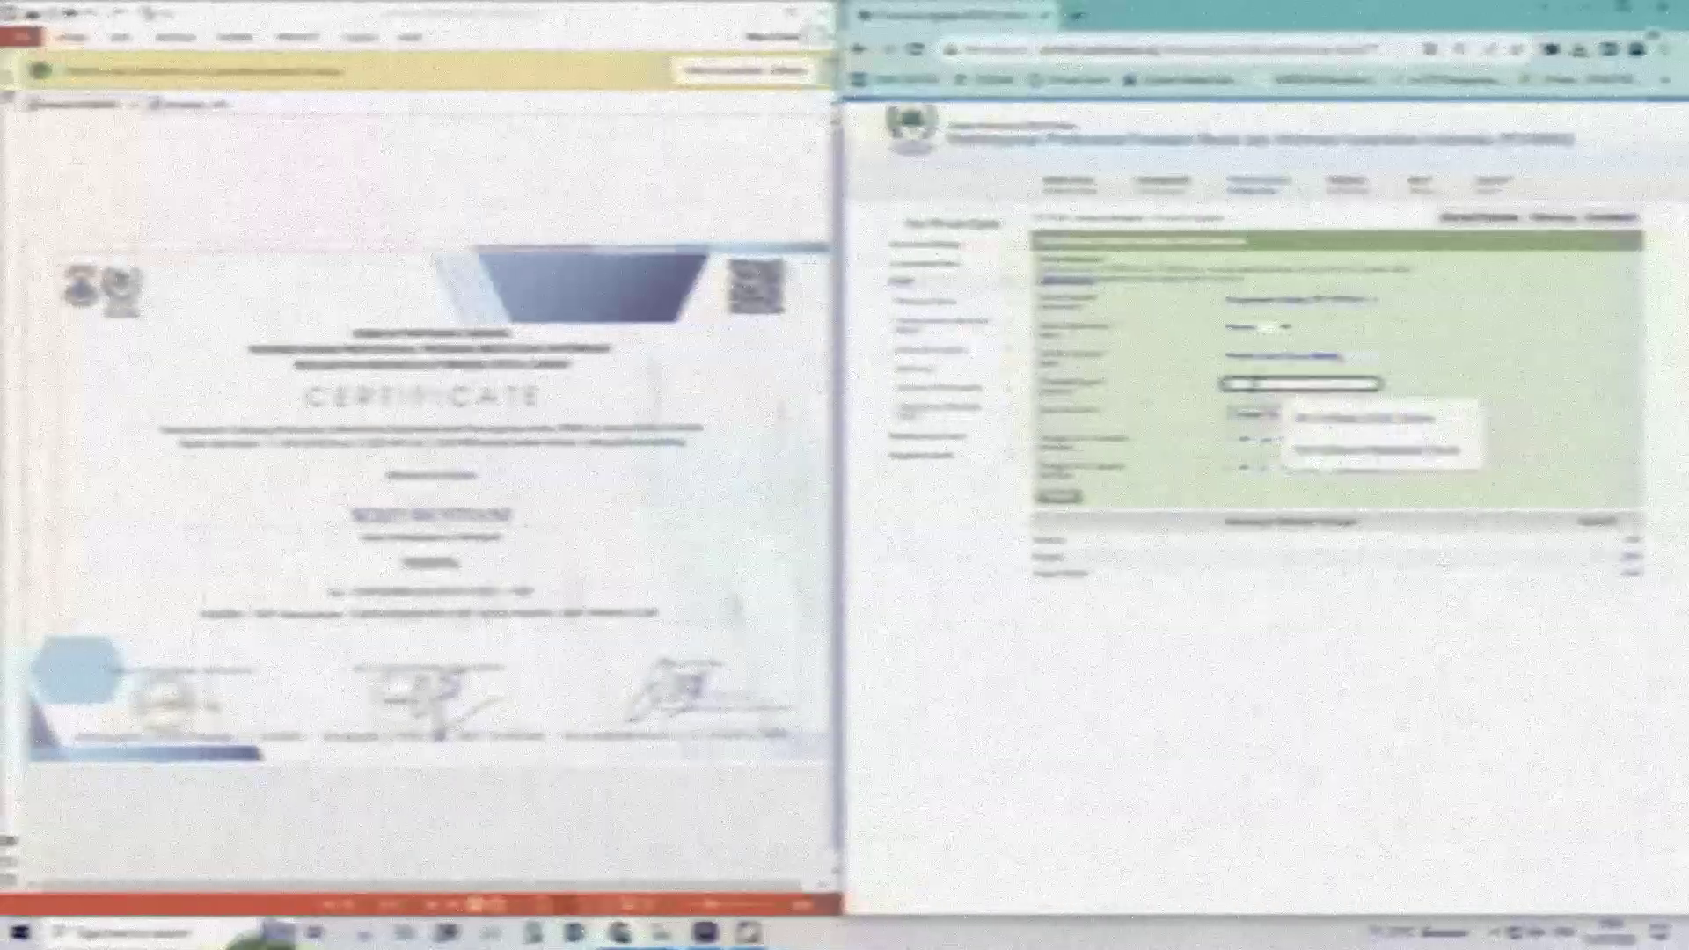
pyautogui.click(1364, 418)
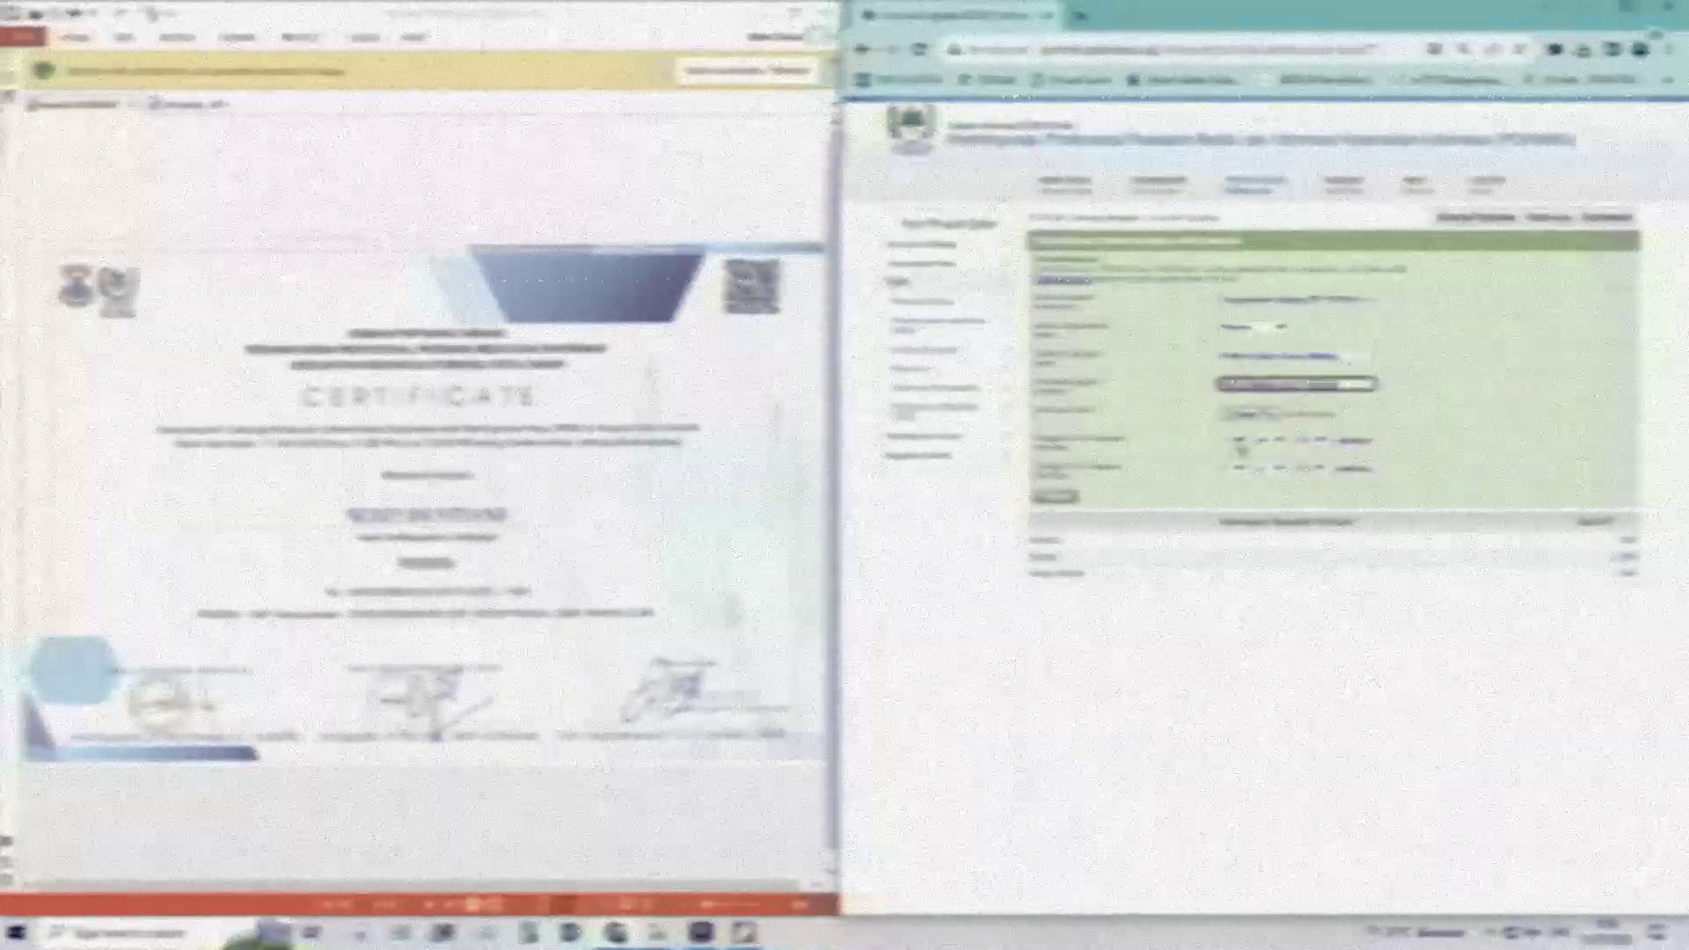
# Set the day and month of both the musda/muscab activity's start date and end date to match its certificate
pyautogui.click(1241, 442)
pyautogui.click(1230, 649)
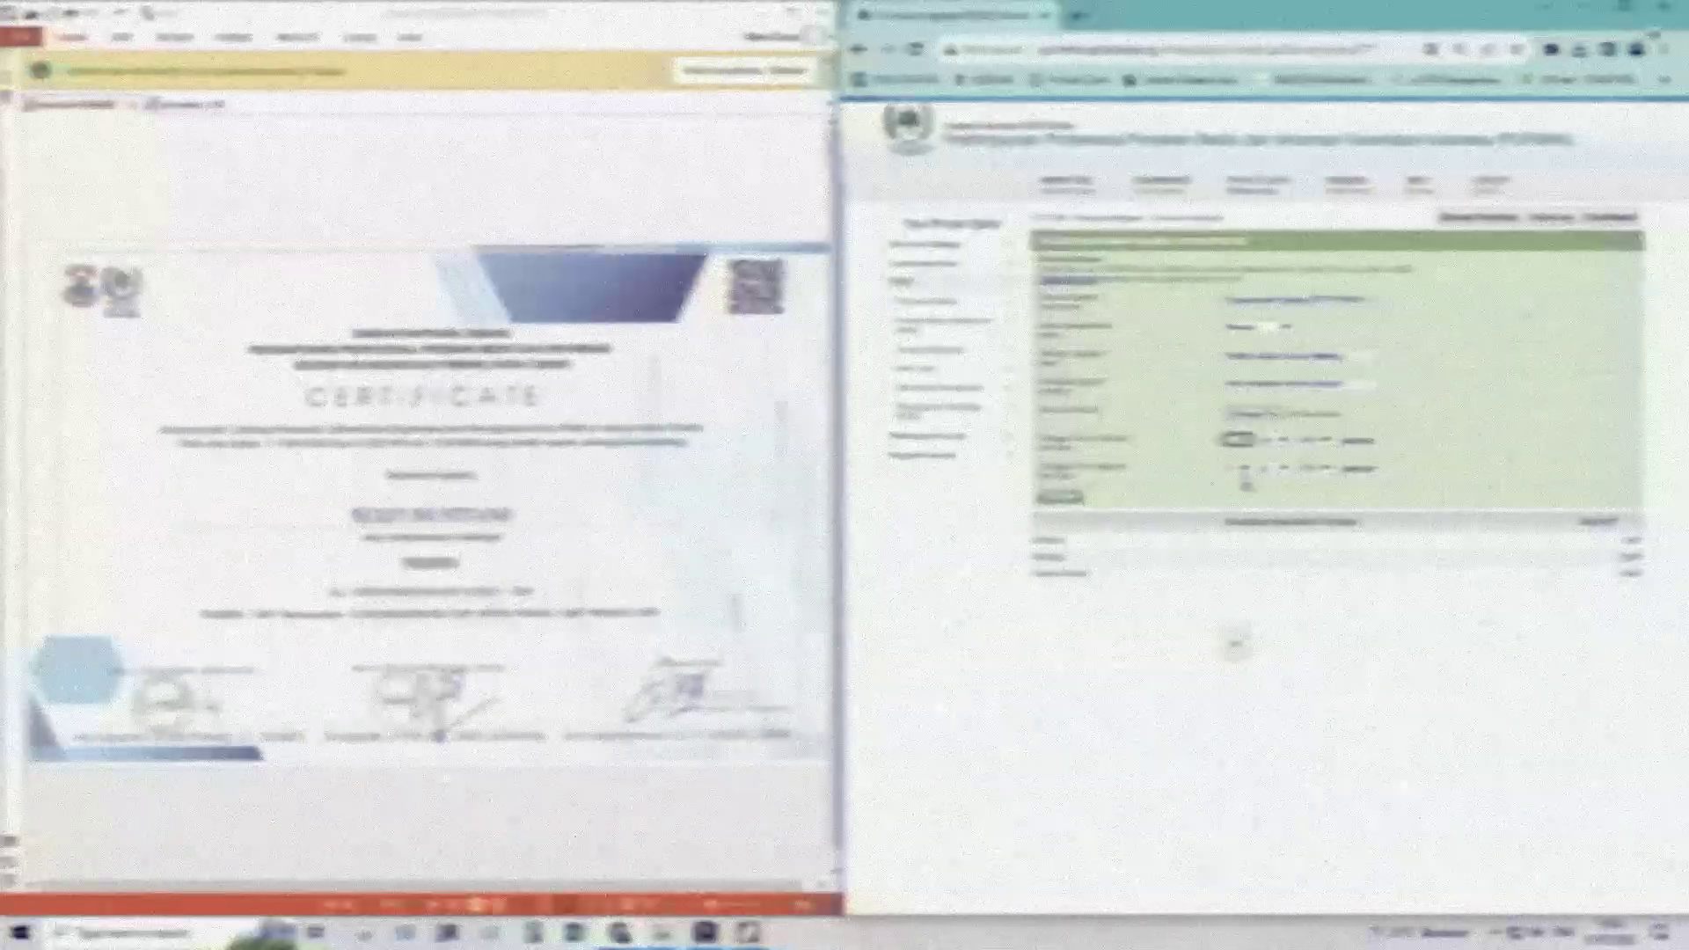
pyautogui.click(1236, 468)
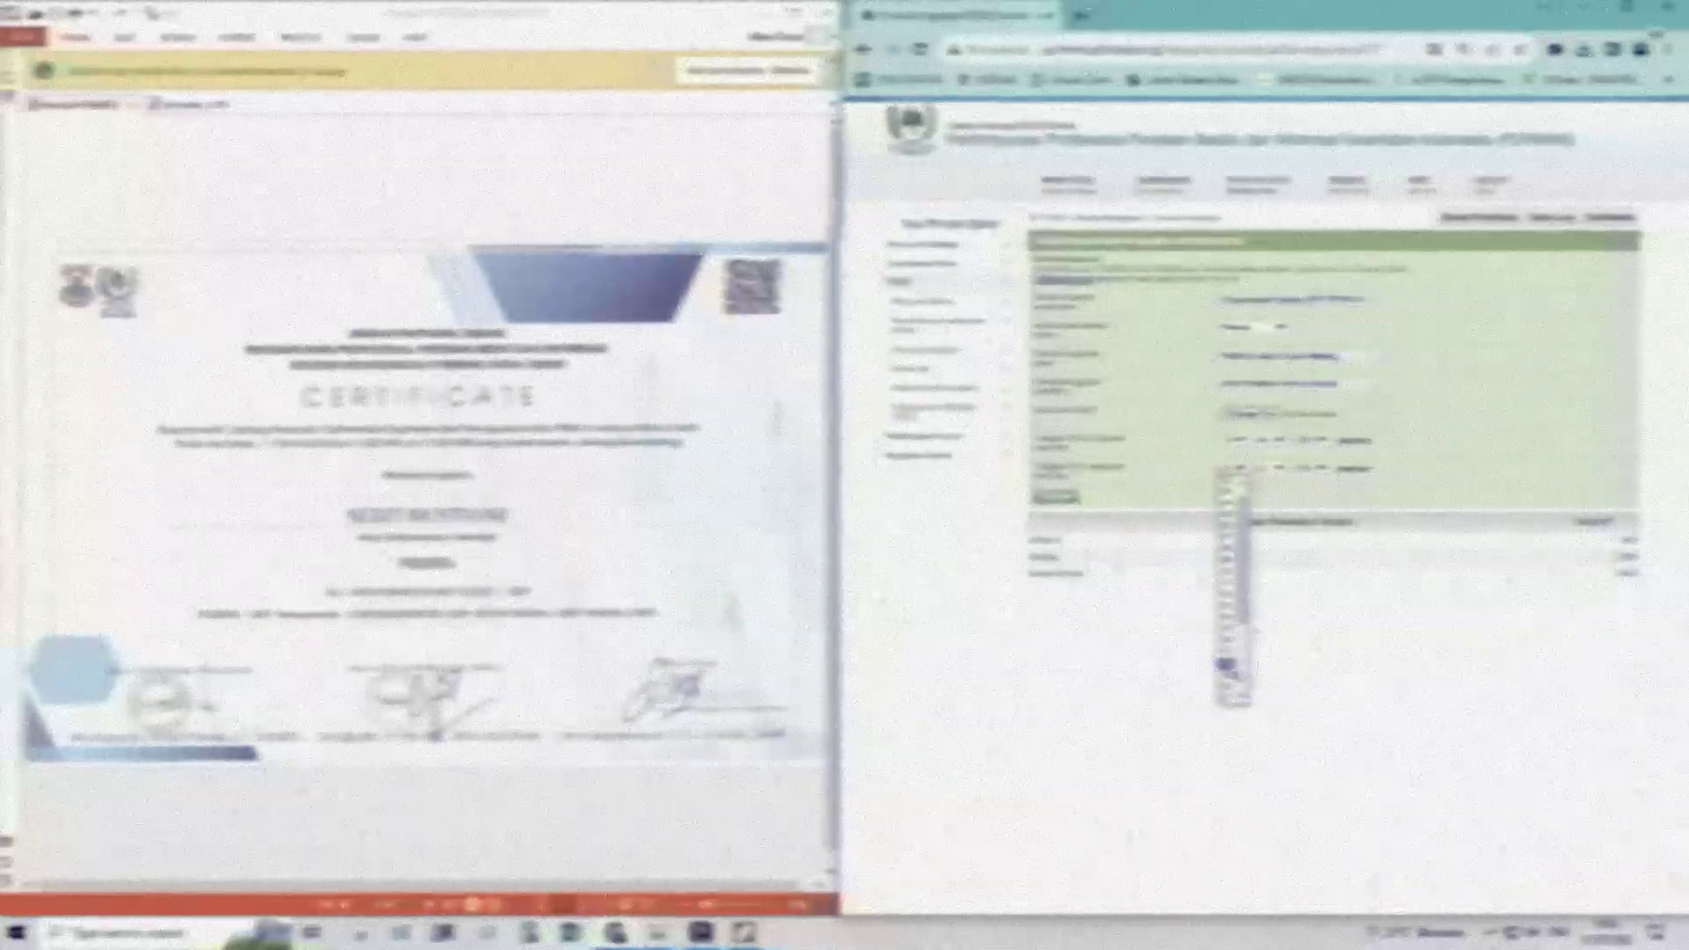
pyautogui.click(1229, 662)
pyautogui.click(1278, 440)
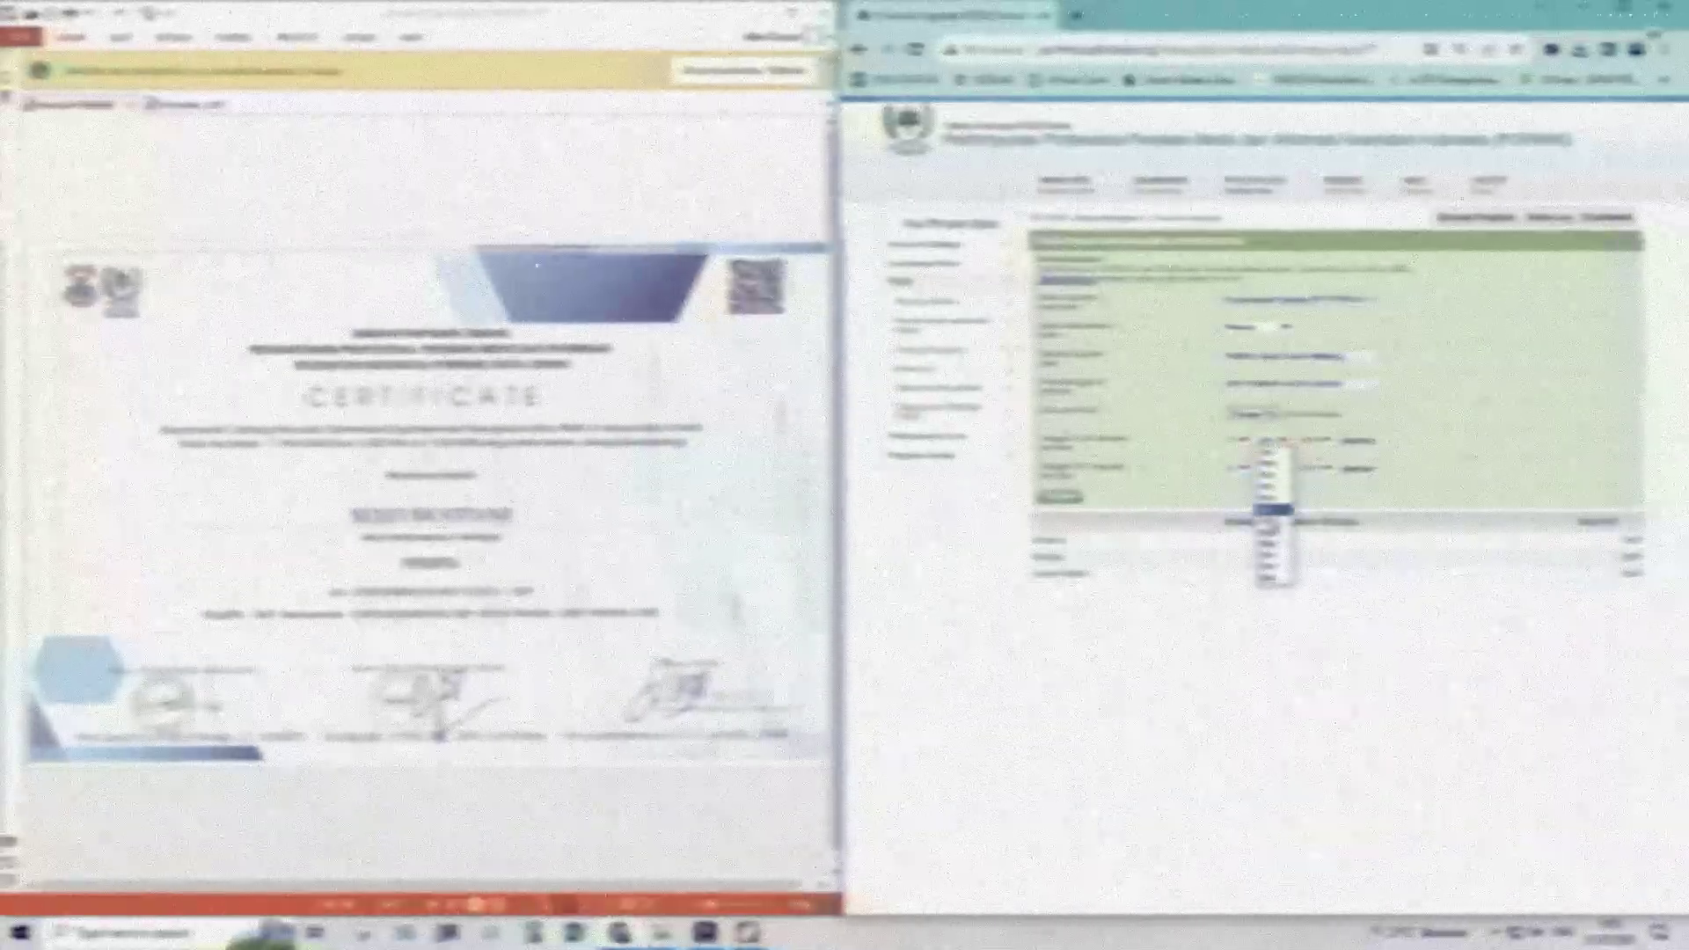
pyautogui.click(1274, 509)
pyautogui.click(1275, 469)
pyautogui.click(1269, 537)
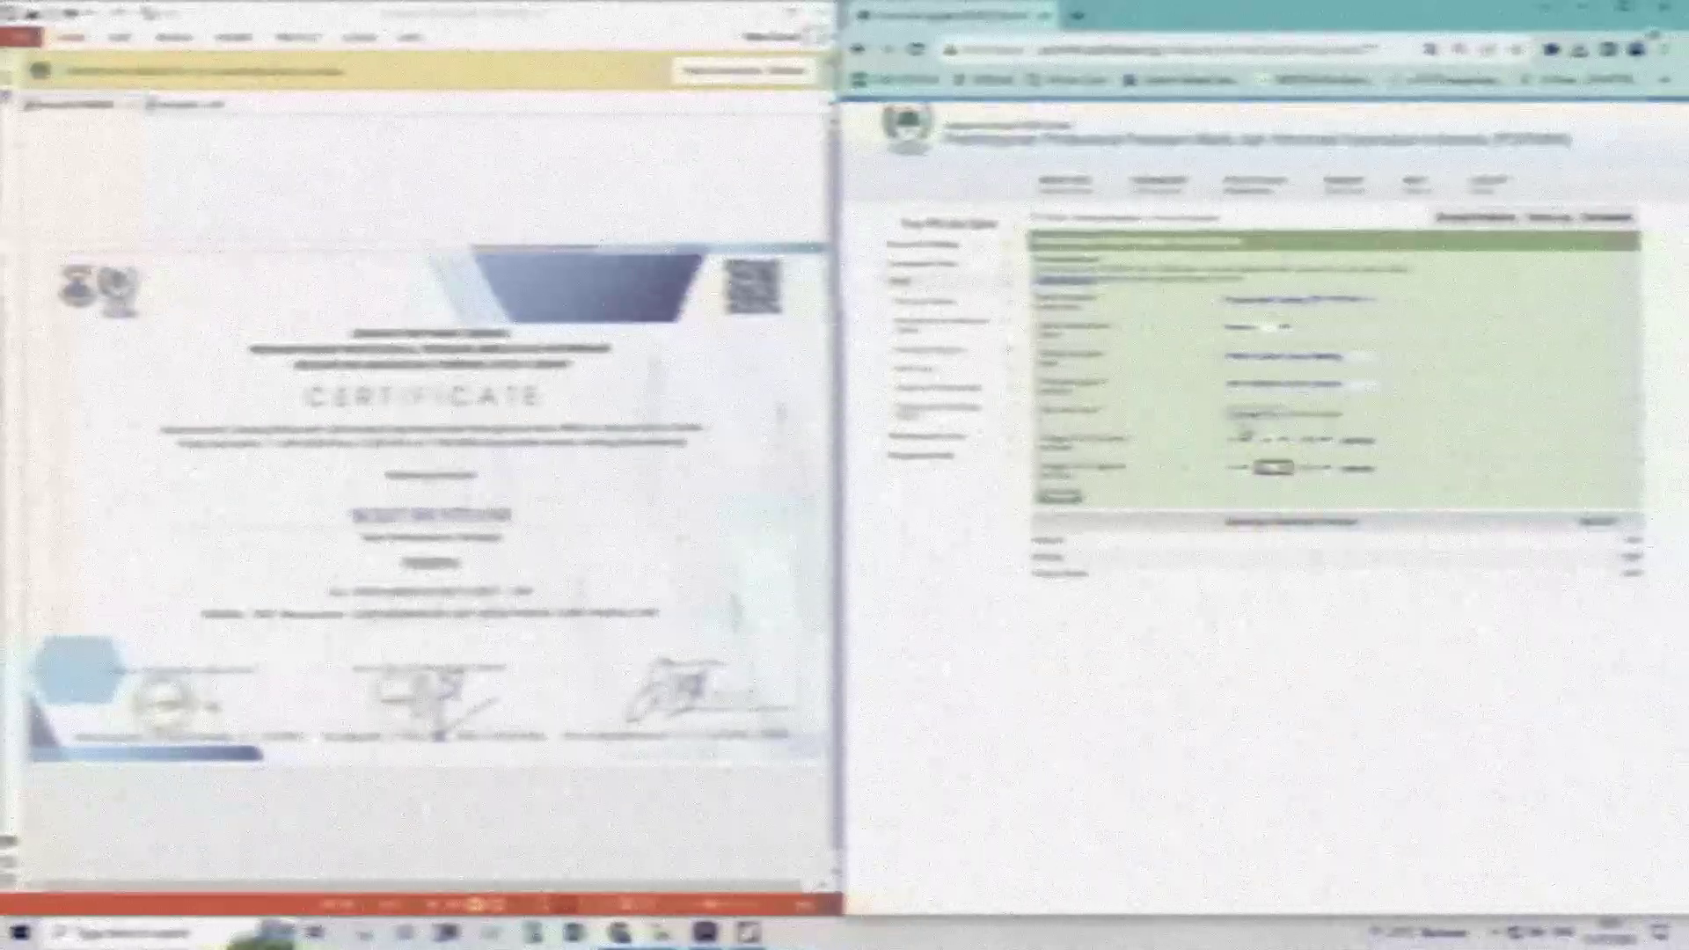
# Attach the musda/muscab certificate PDF as the supporting document and save the entry
pyautogui.click(1253, 415)
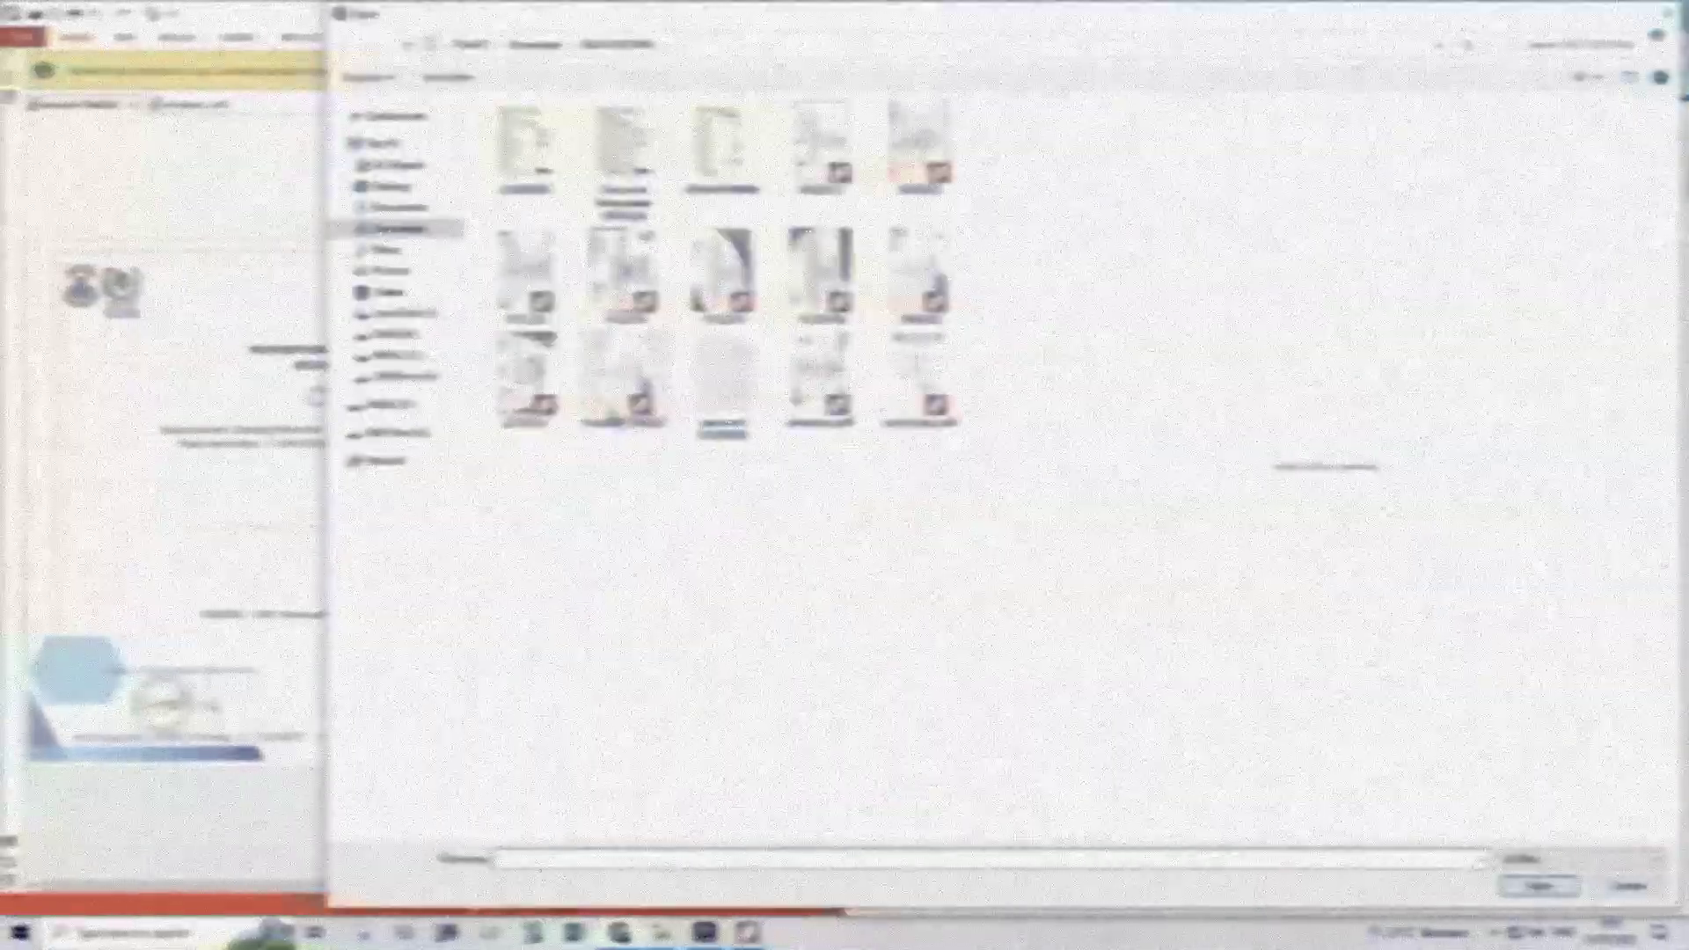
pyautogui.click(616, 396)
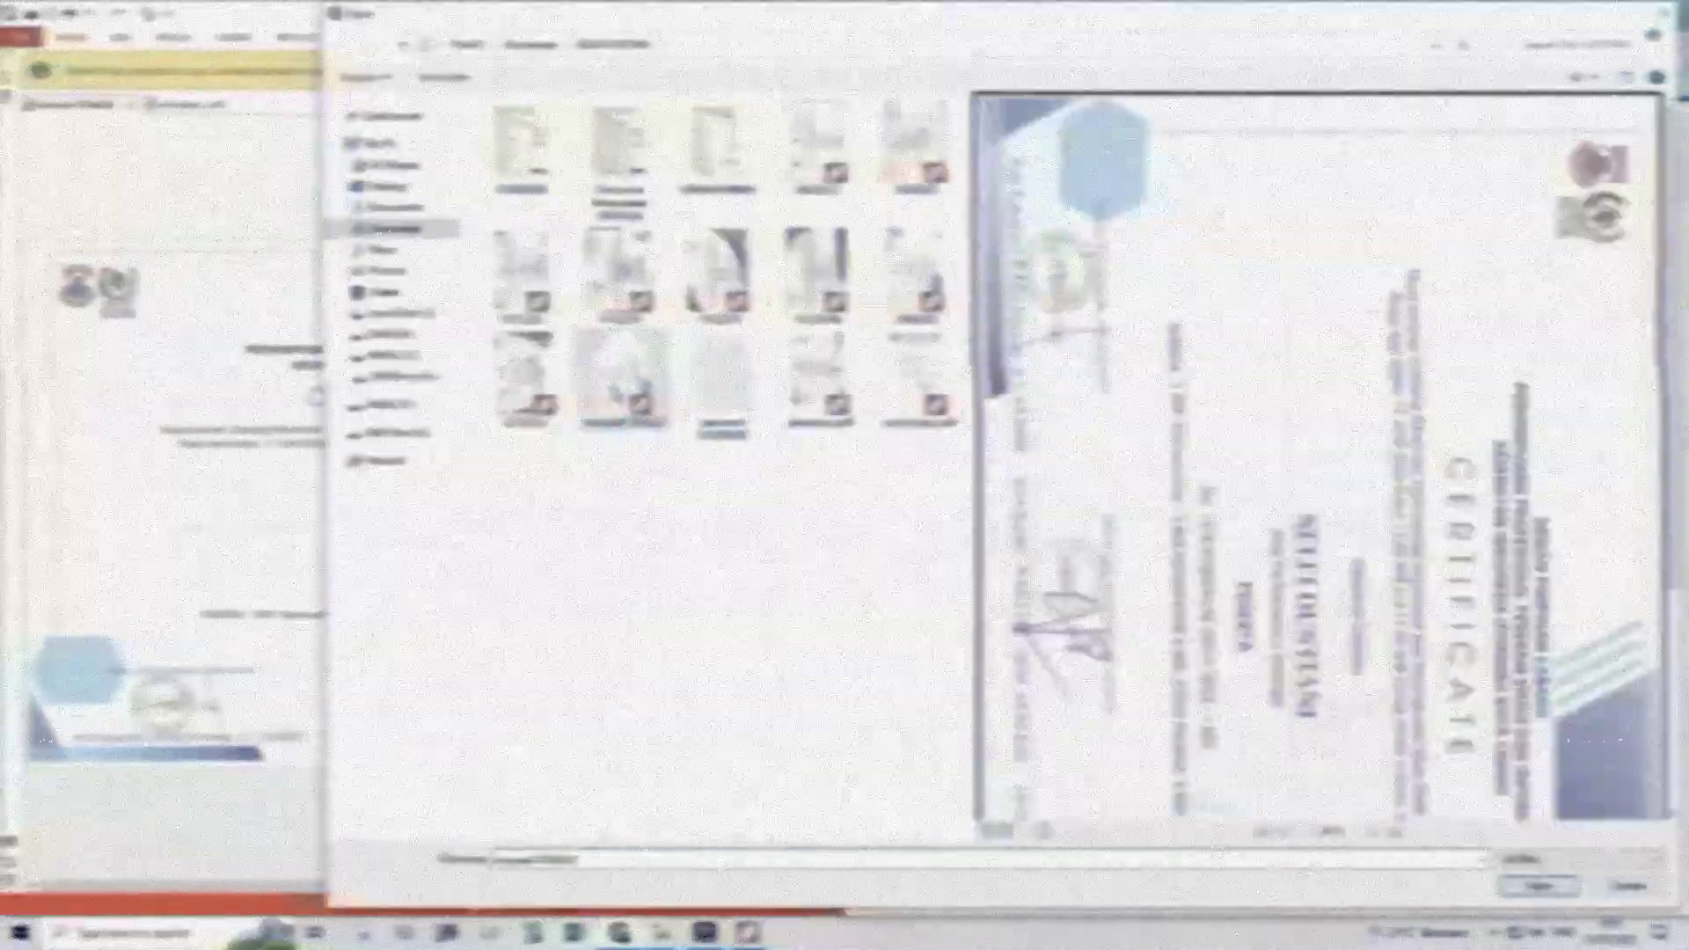
pyautogui.click(1533, 886)
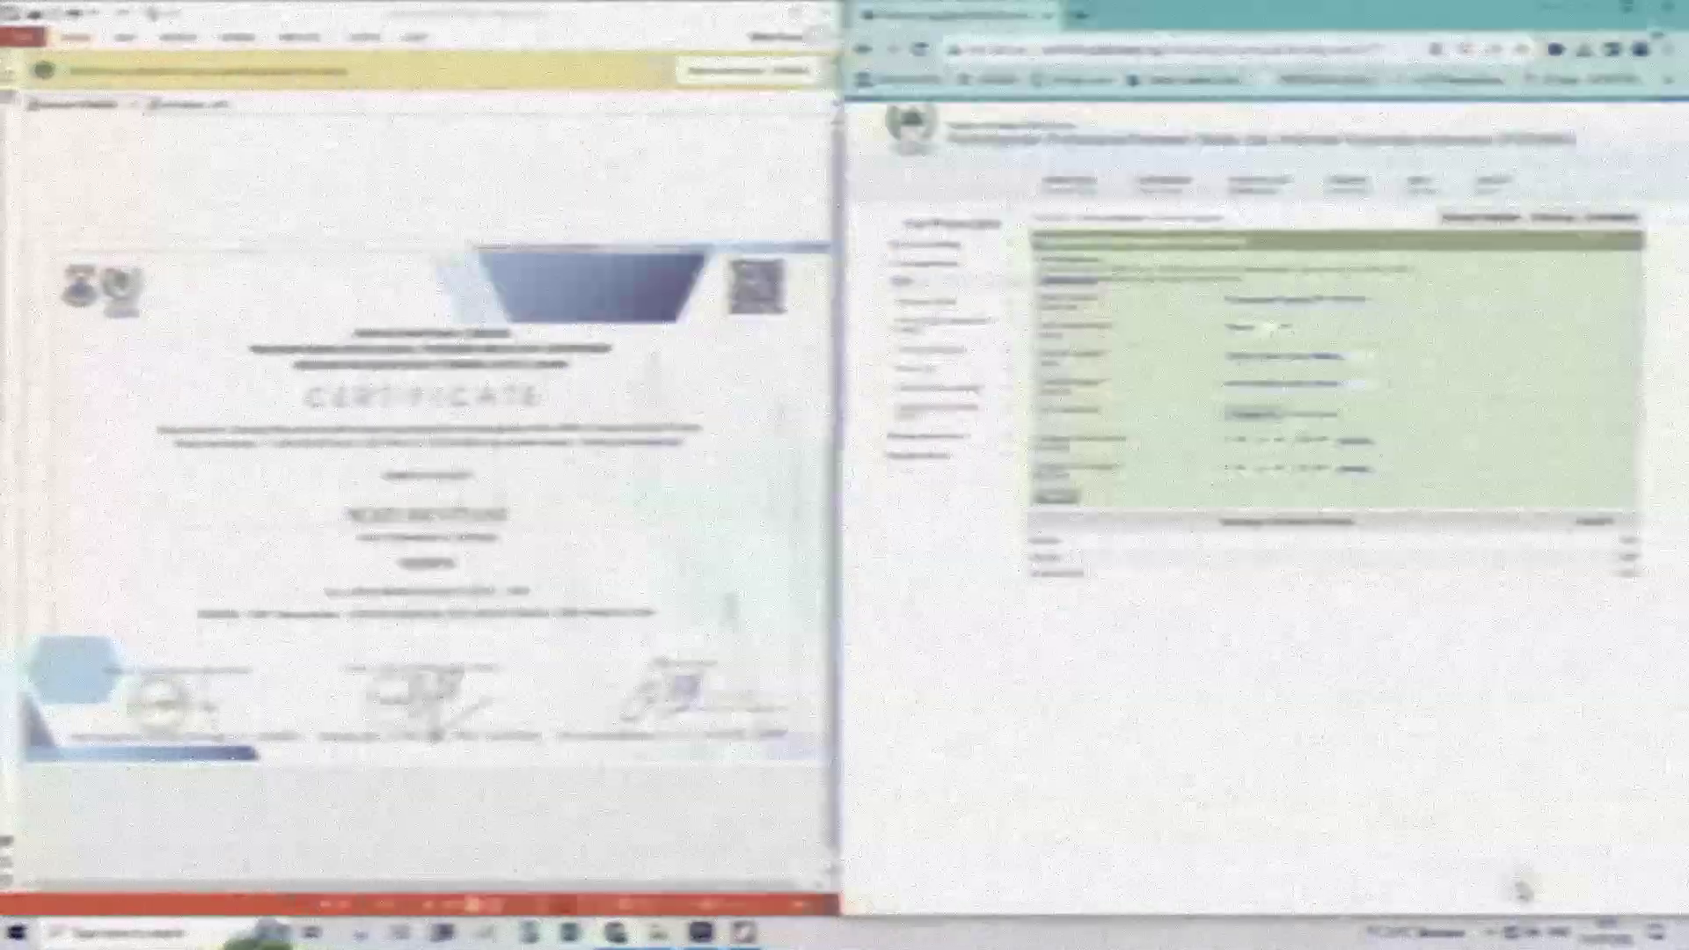
pyautogui.click(1062, 500)
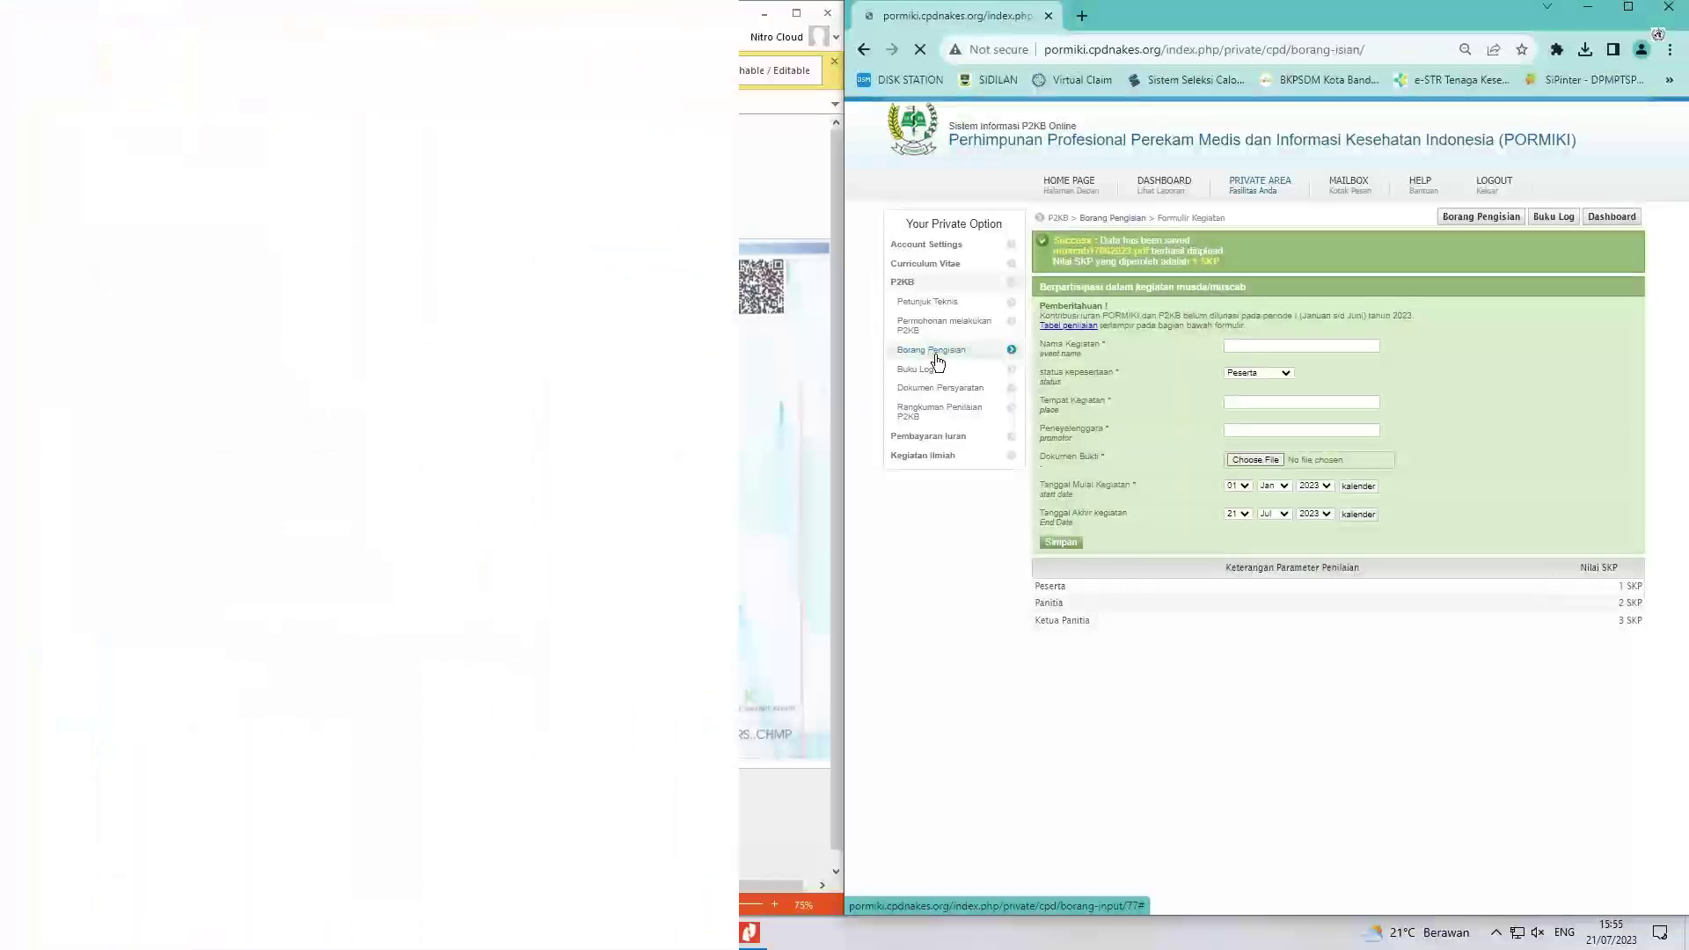
# Search the activity list for the C. Pengabdian Masyarakat domain and open the input form for "Bakti Sosial sesuai dengan profesi PMIK"
pyautogui.click(936, 356)
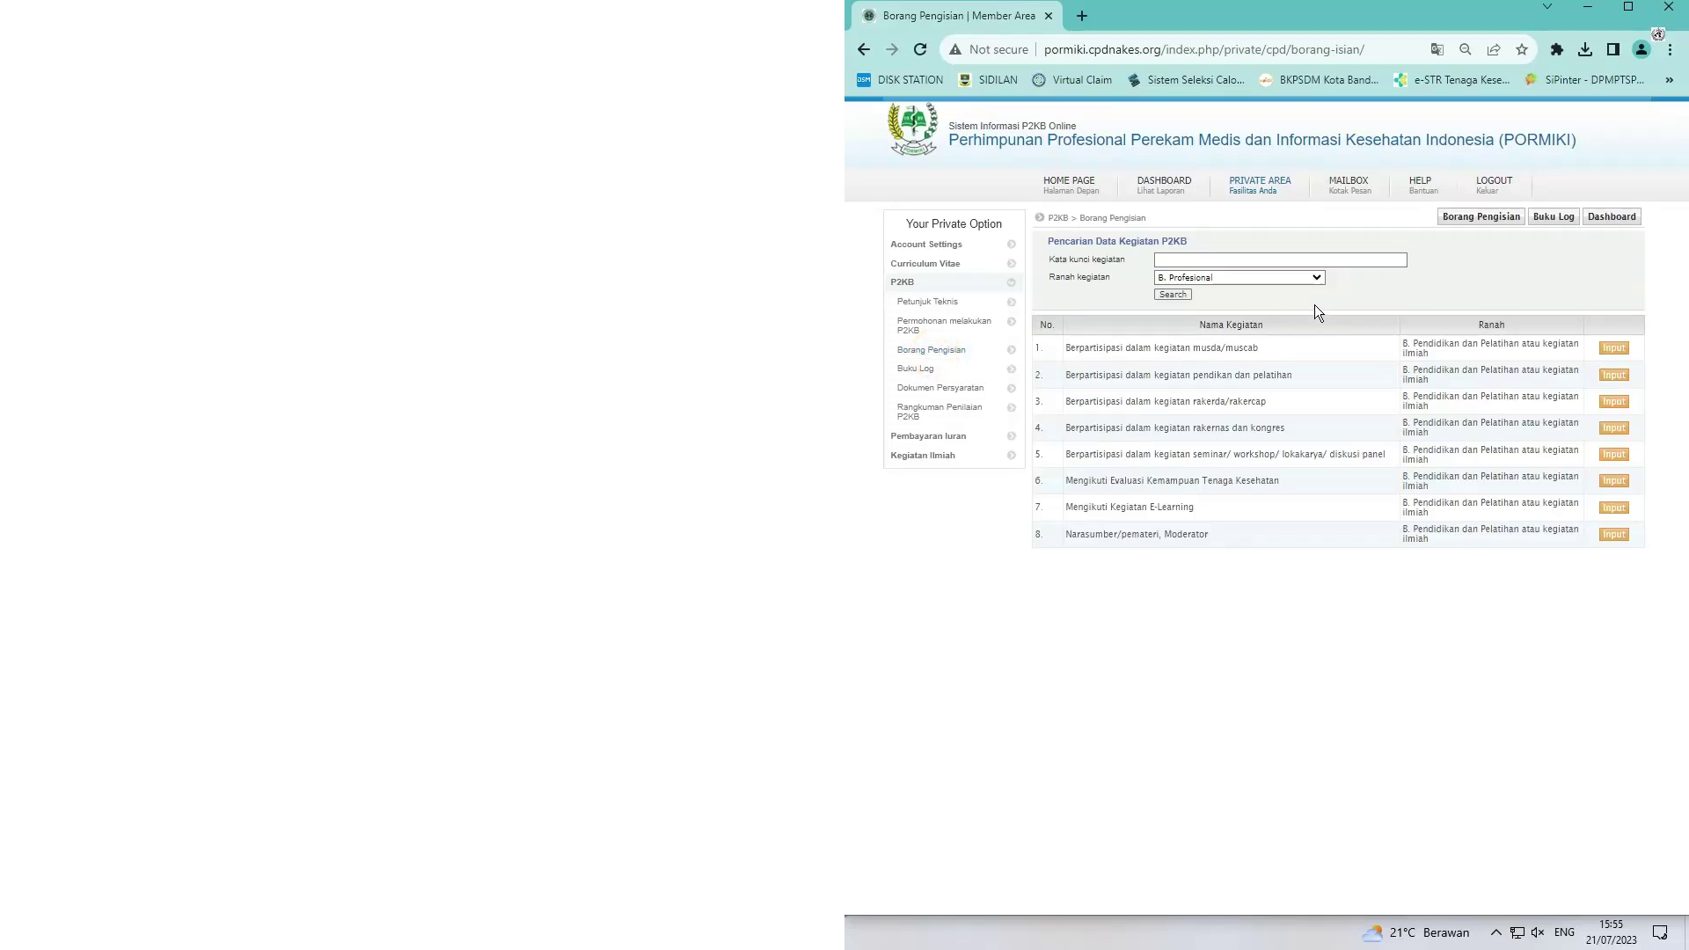
pyautogui.click(1285, 277)
pyautogui.click(1197, 320)
pyautogui.click(1174, 295)
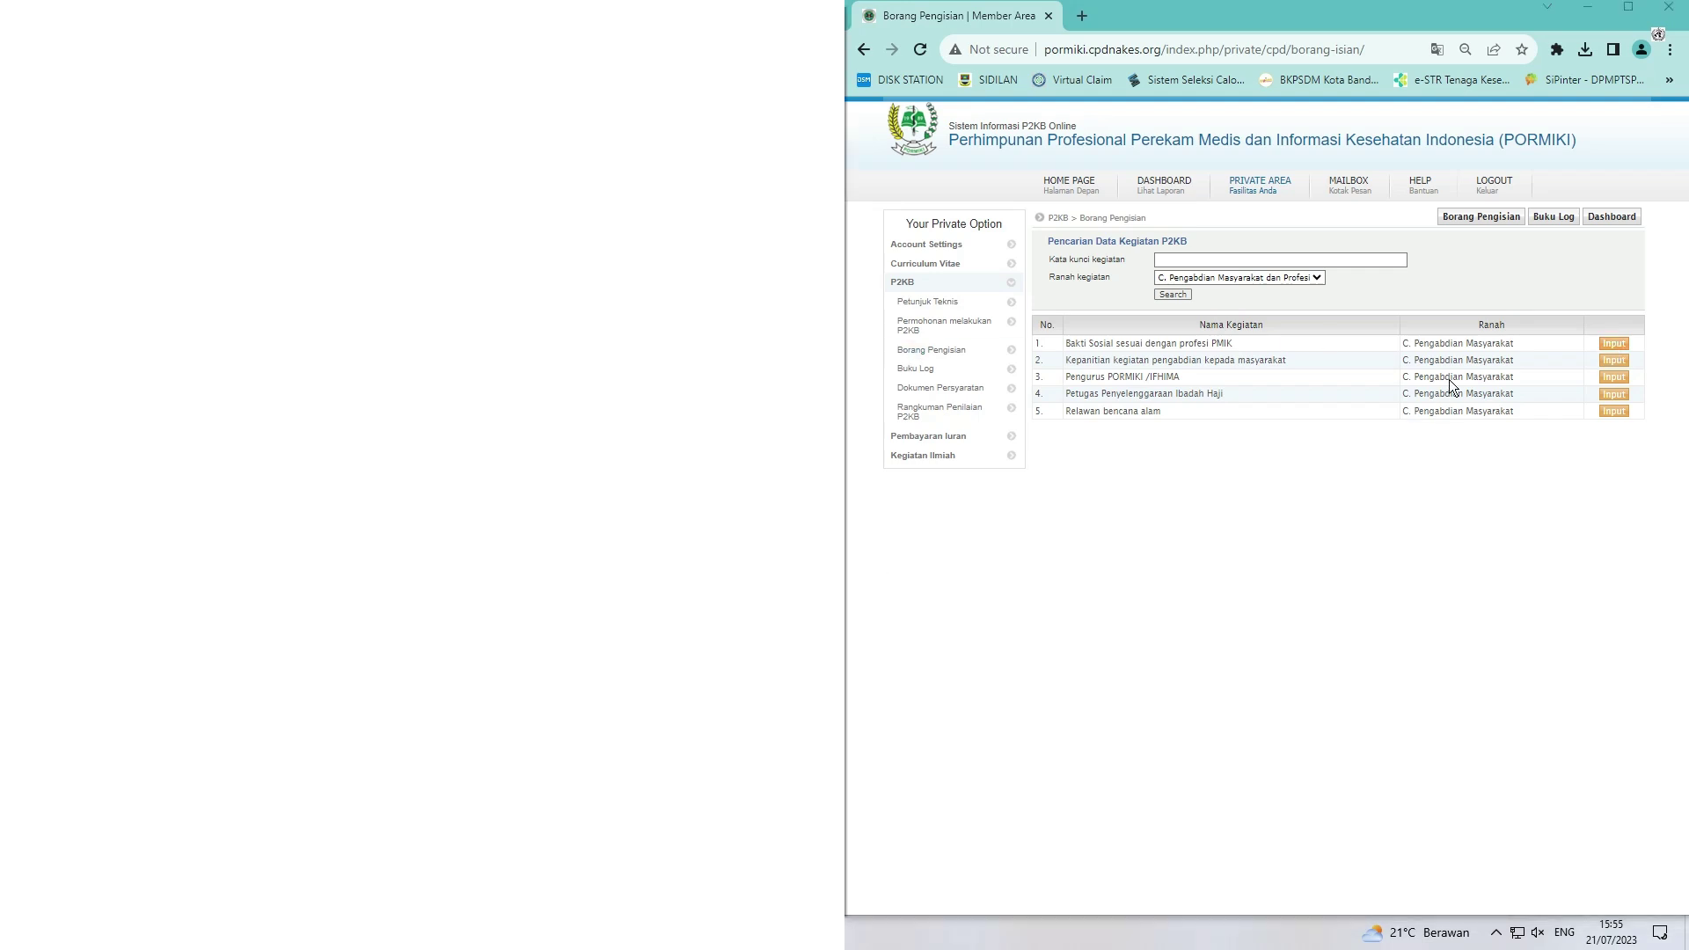
pyautogui.click(1613, 345)
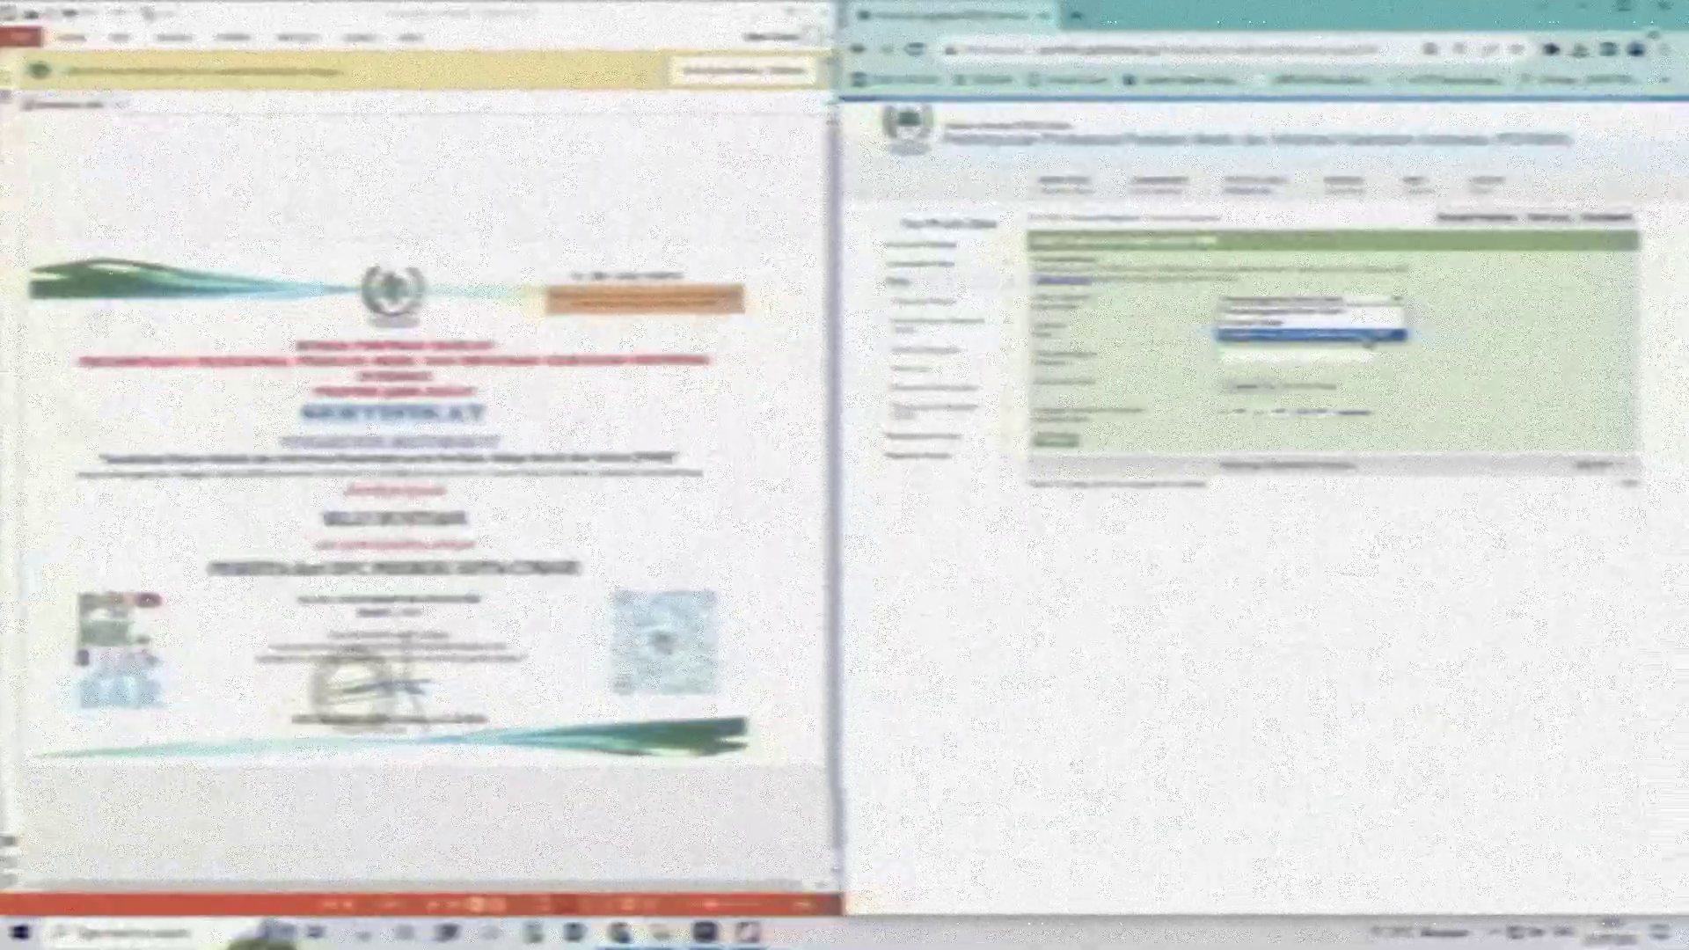
# Choose "Kegiatan Lain yang berkaitan dengan PMIK" as the activity type, with place RUMAH YATIM SUKAJADI and organizer DPD PORMIKI JAWA BARAT
pyautogui.click(1373, 337)
pyautogui.click(1327, 329)
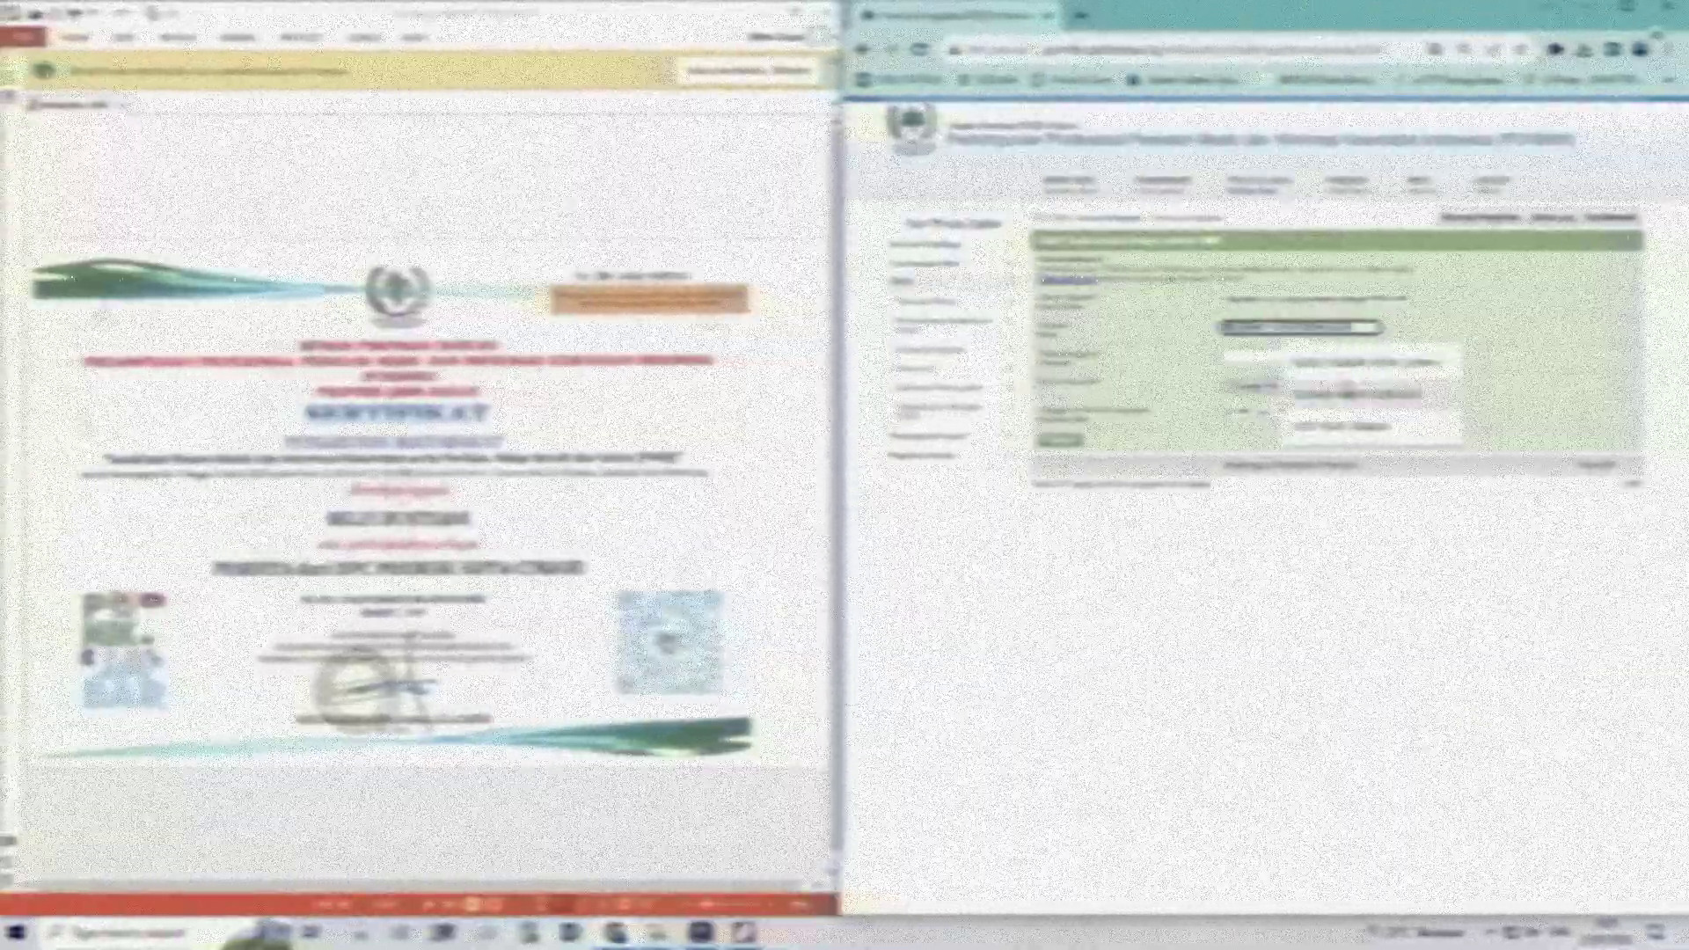
pyautogui.click(1346, 392)
pyautogui.click(1270, 357)
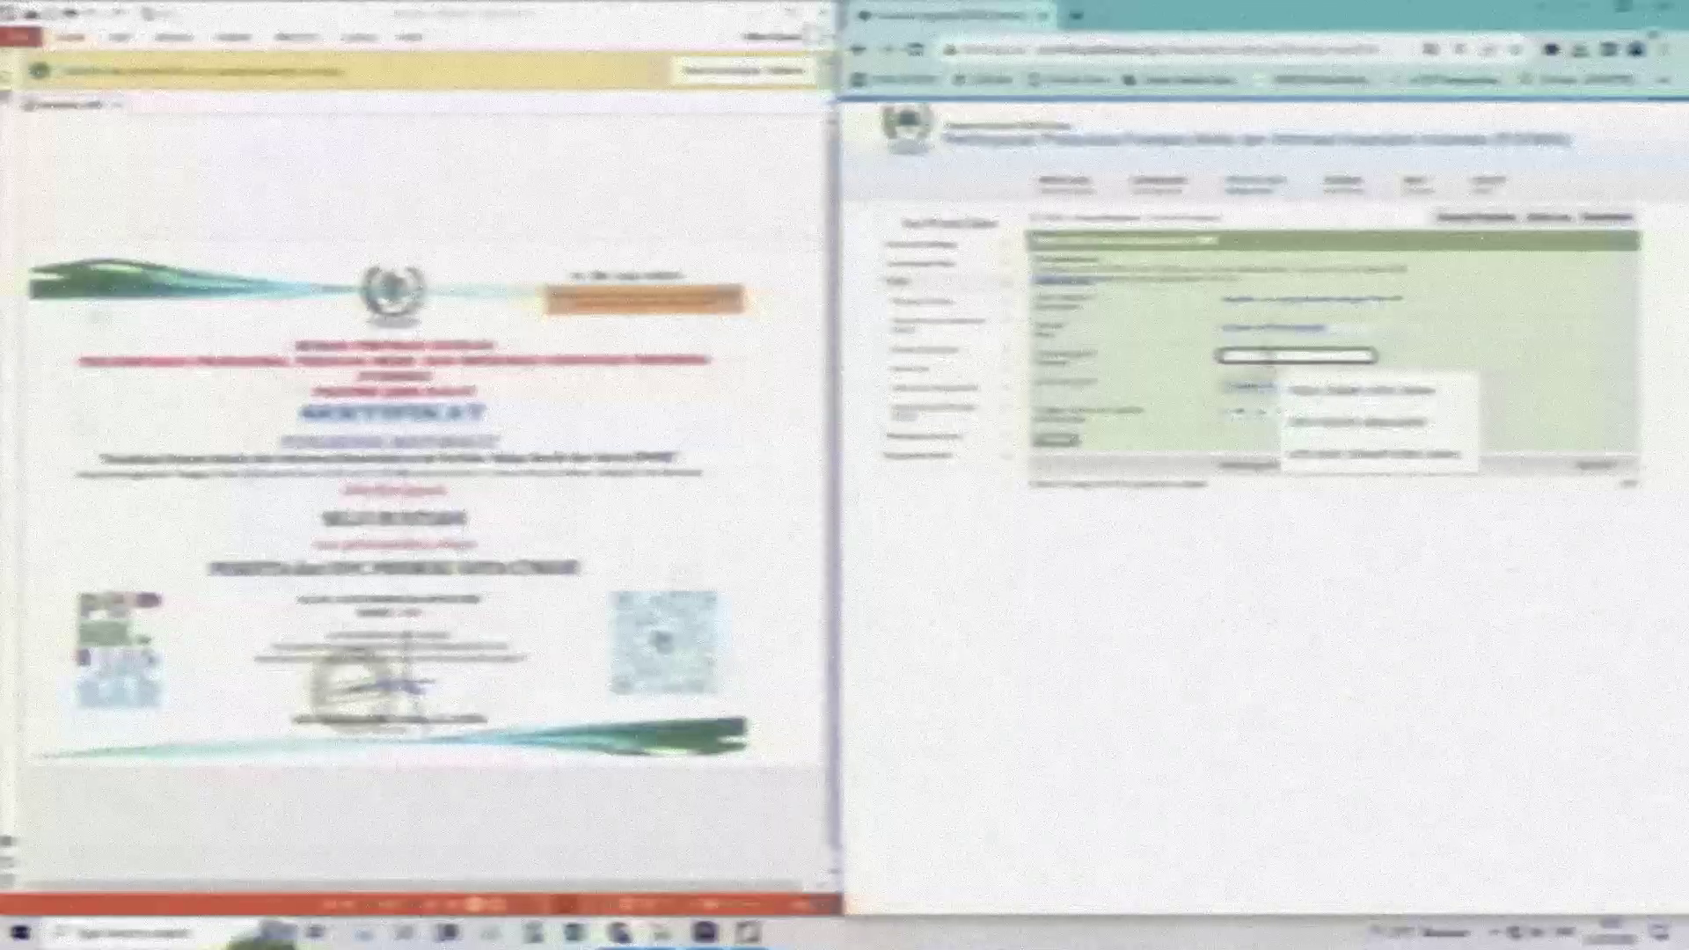
pyautogui.click(1333, 424)
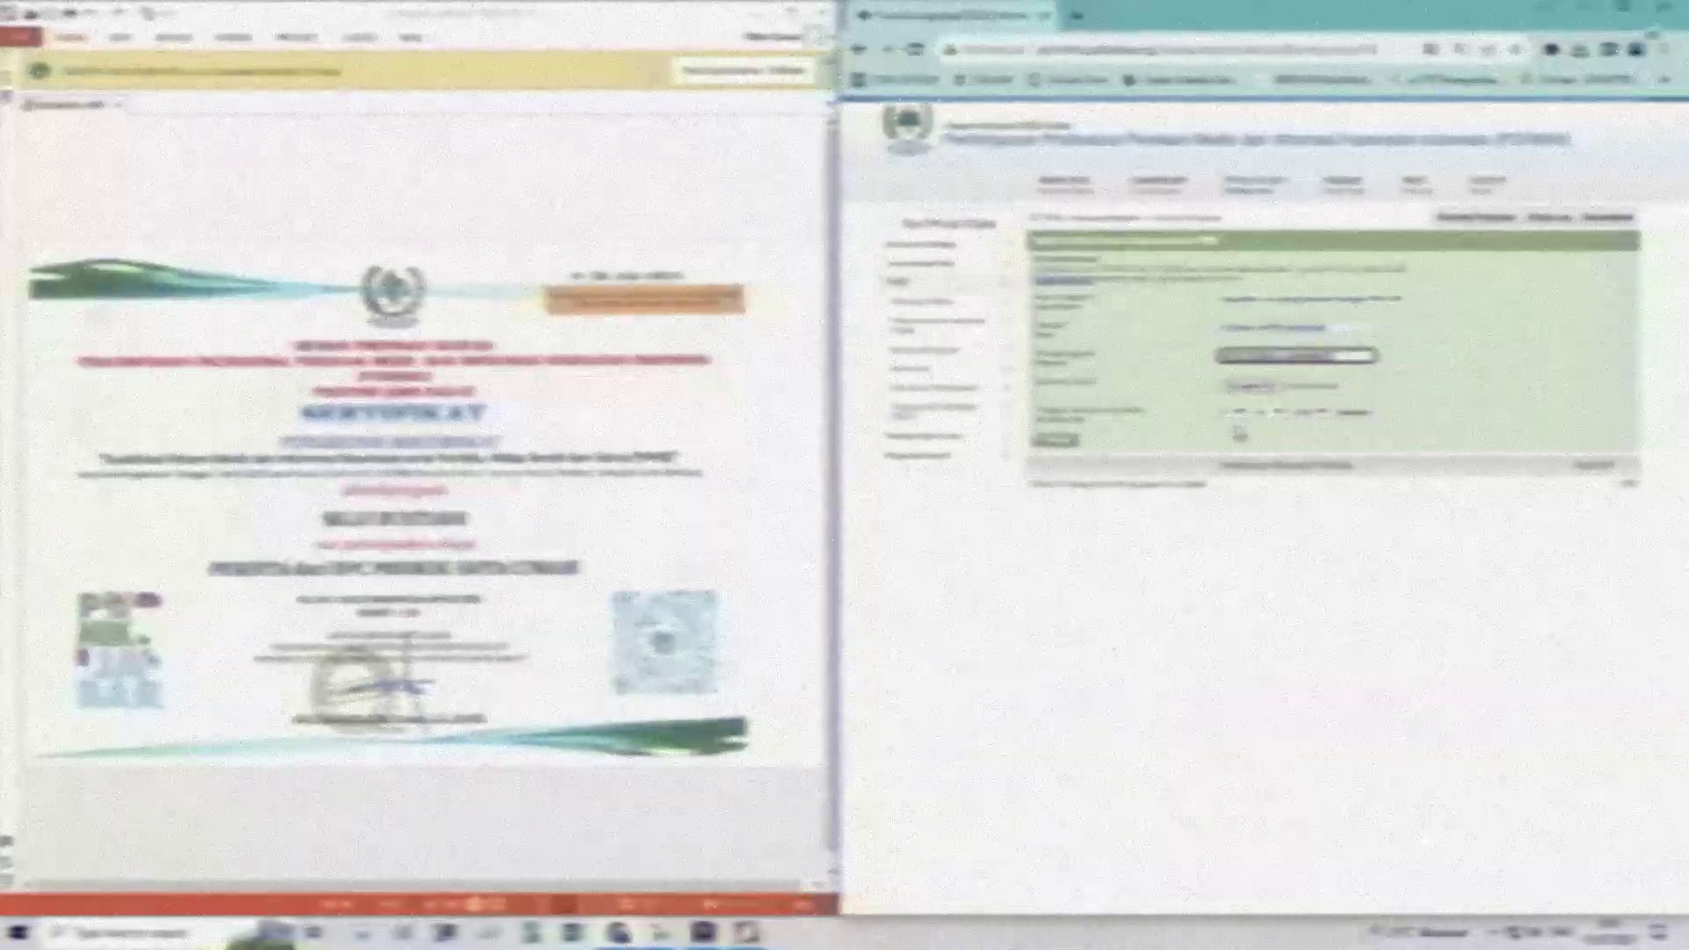
# Set the date of the Bakti Sosial activity to 02 April 2023
pyautogui.click(1253, 415)
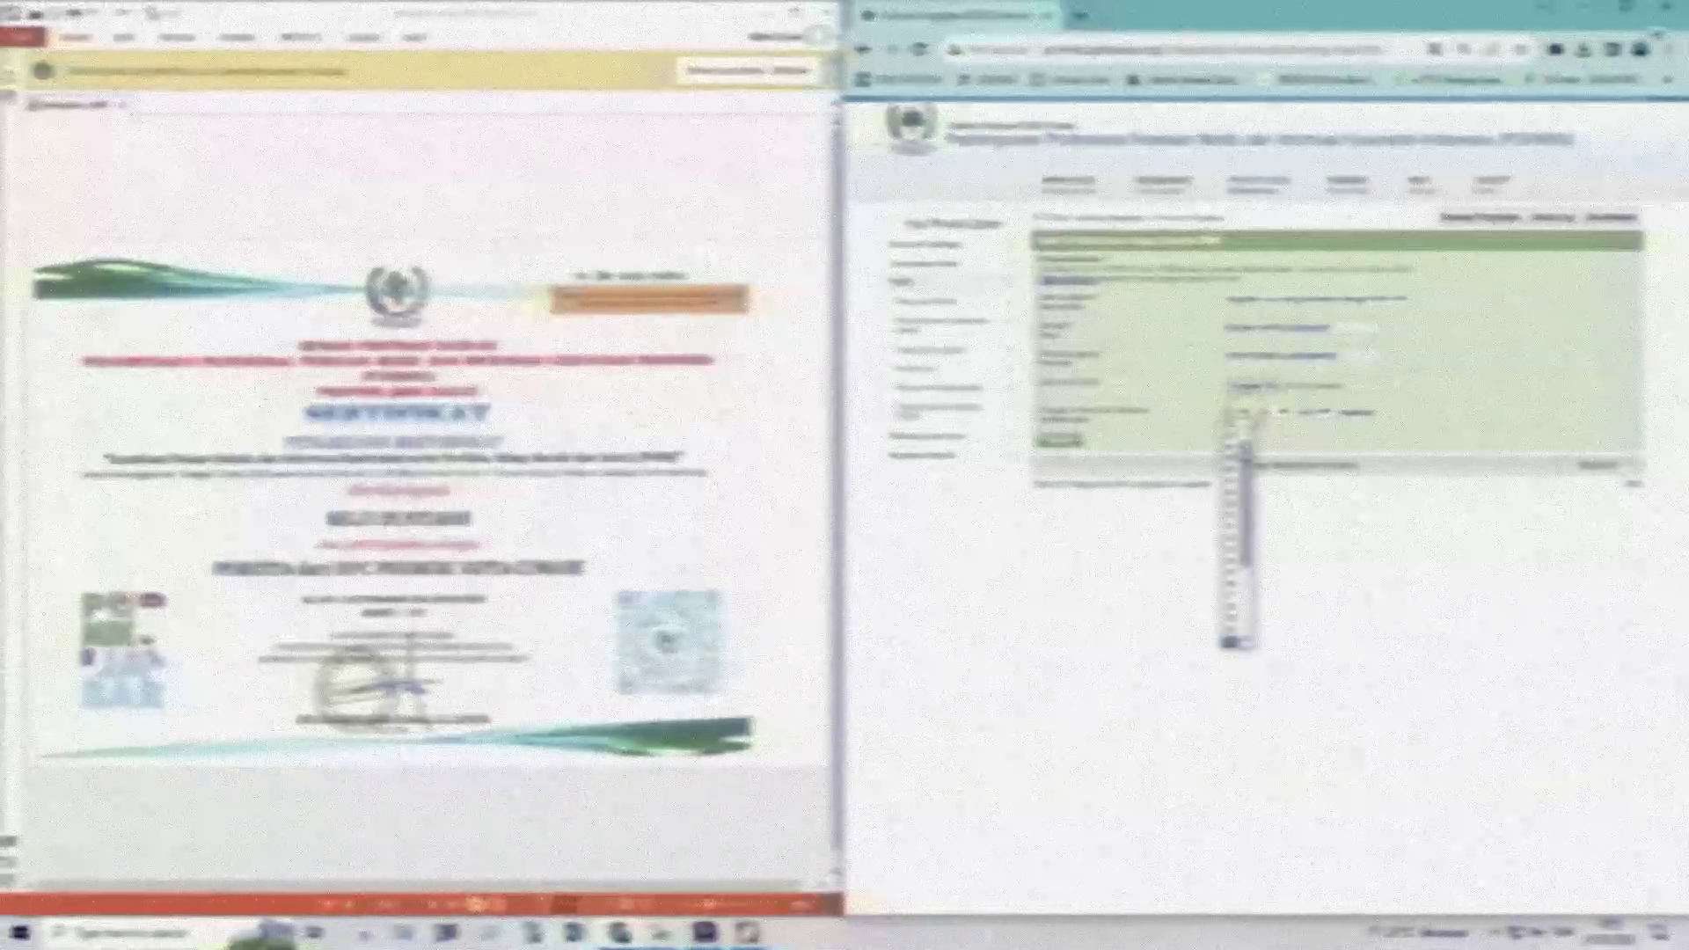
pyautogui.click(1236, 426)
pyautogui.click(1278, 414)
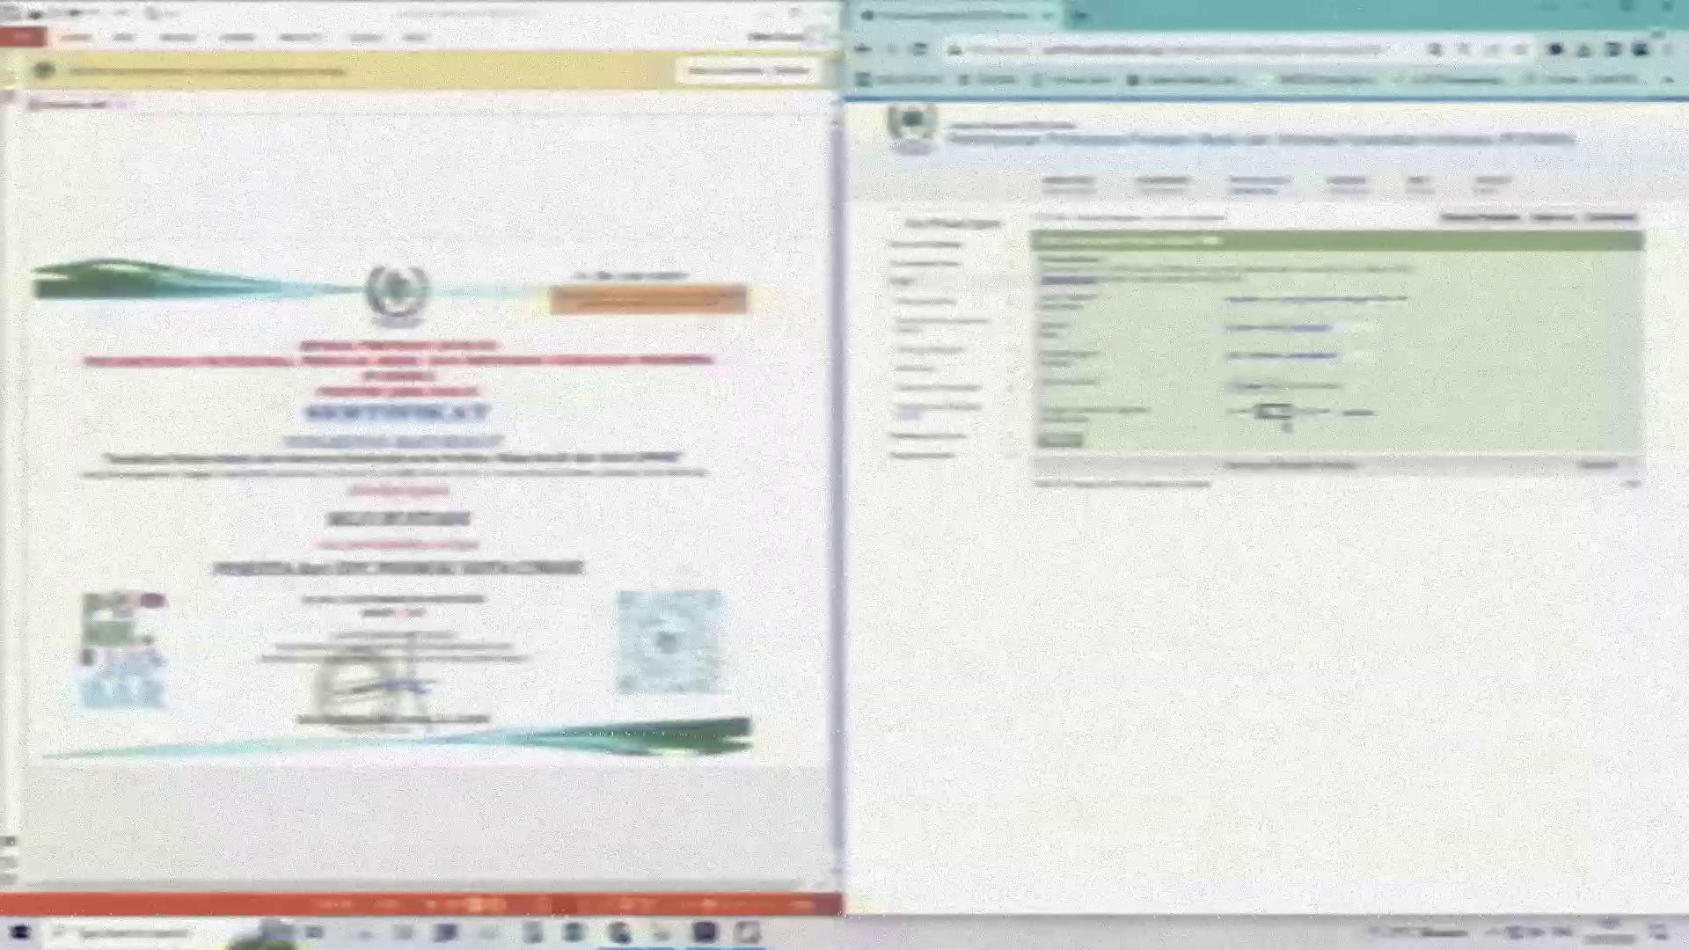
# Attach the community service certificate PDF to the Bakti Sosial activity and save the entry
pyautogui.click(1258, 389)
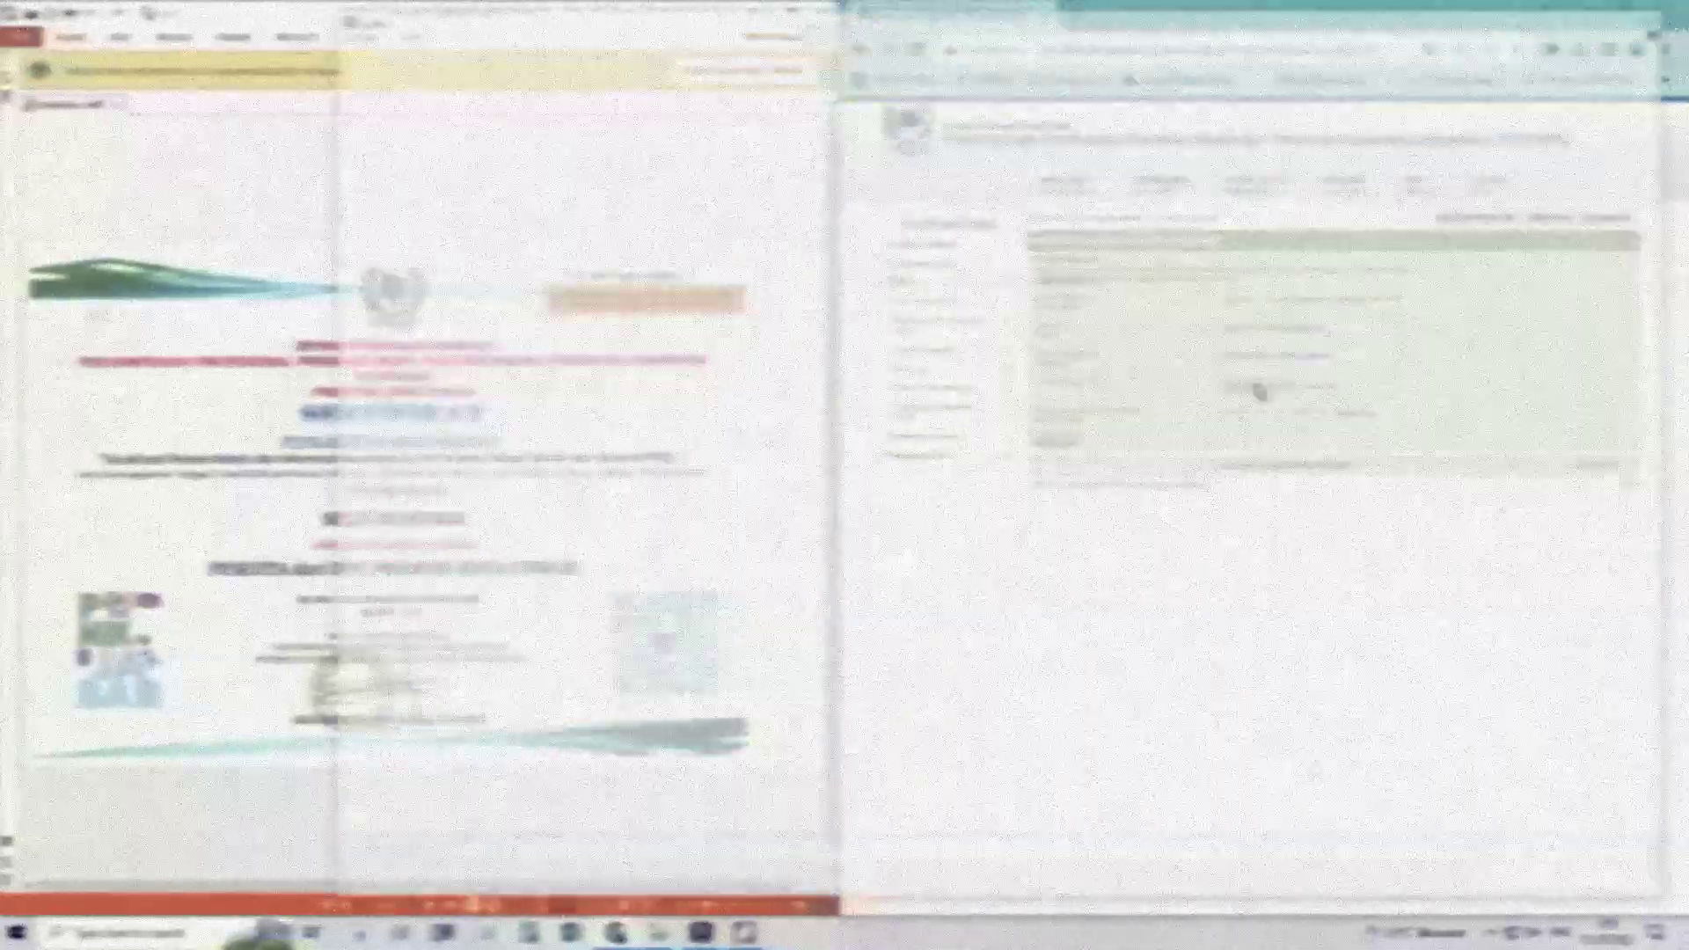
pyautogui.click(819, 378)
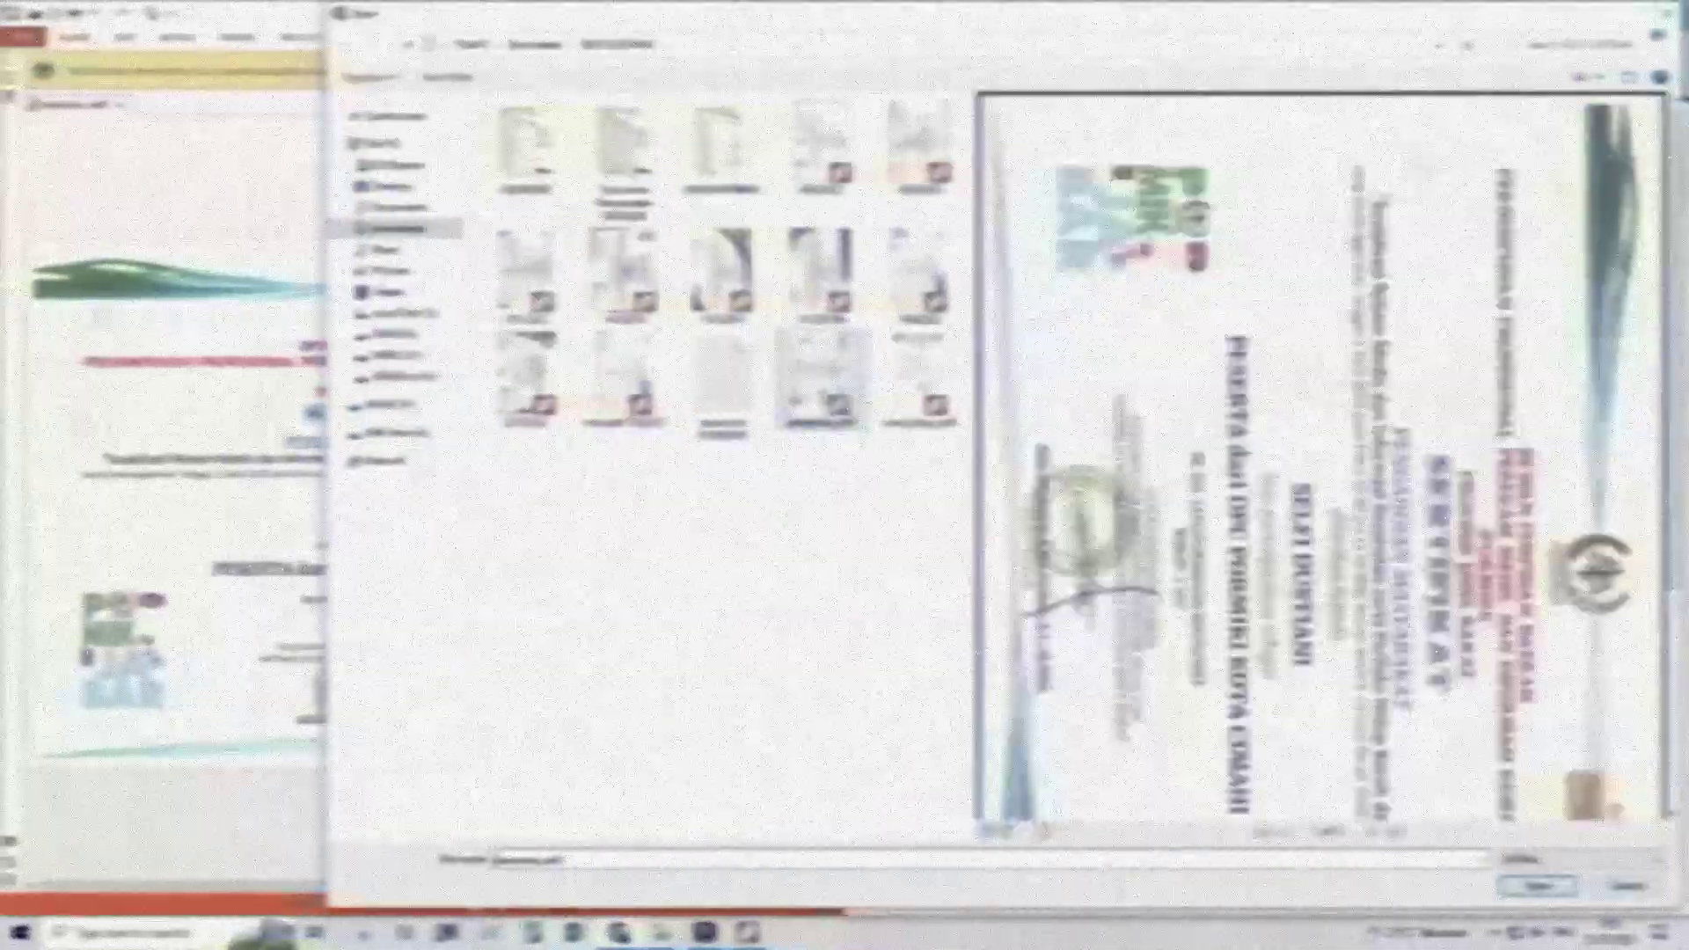
pyautogui.click(1511, 885)
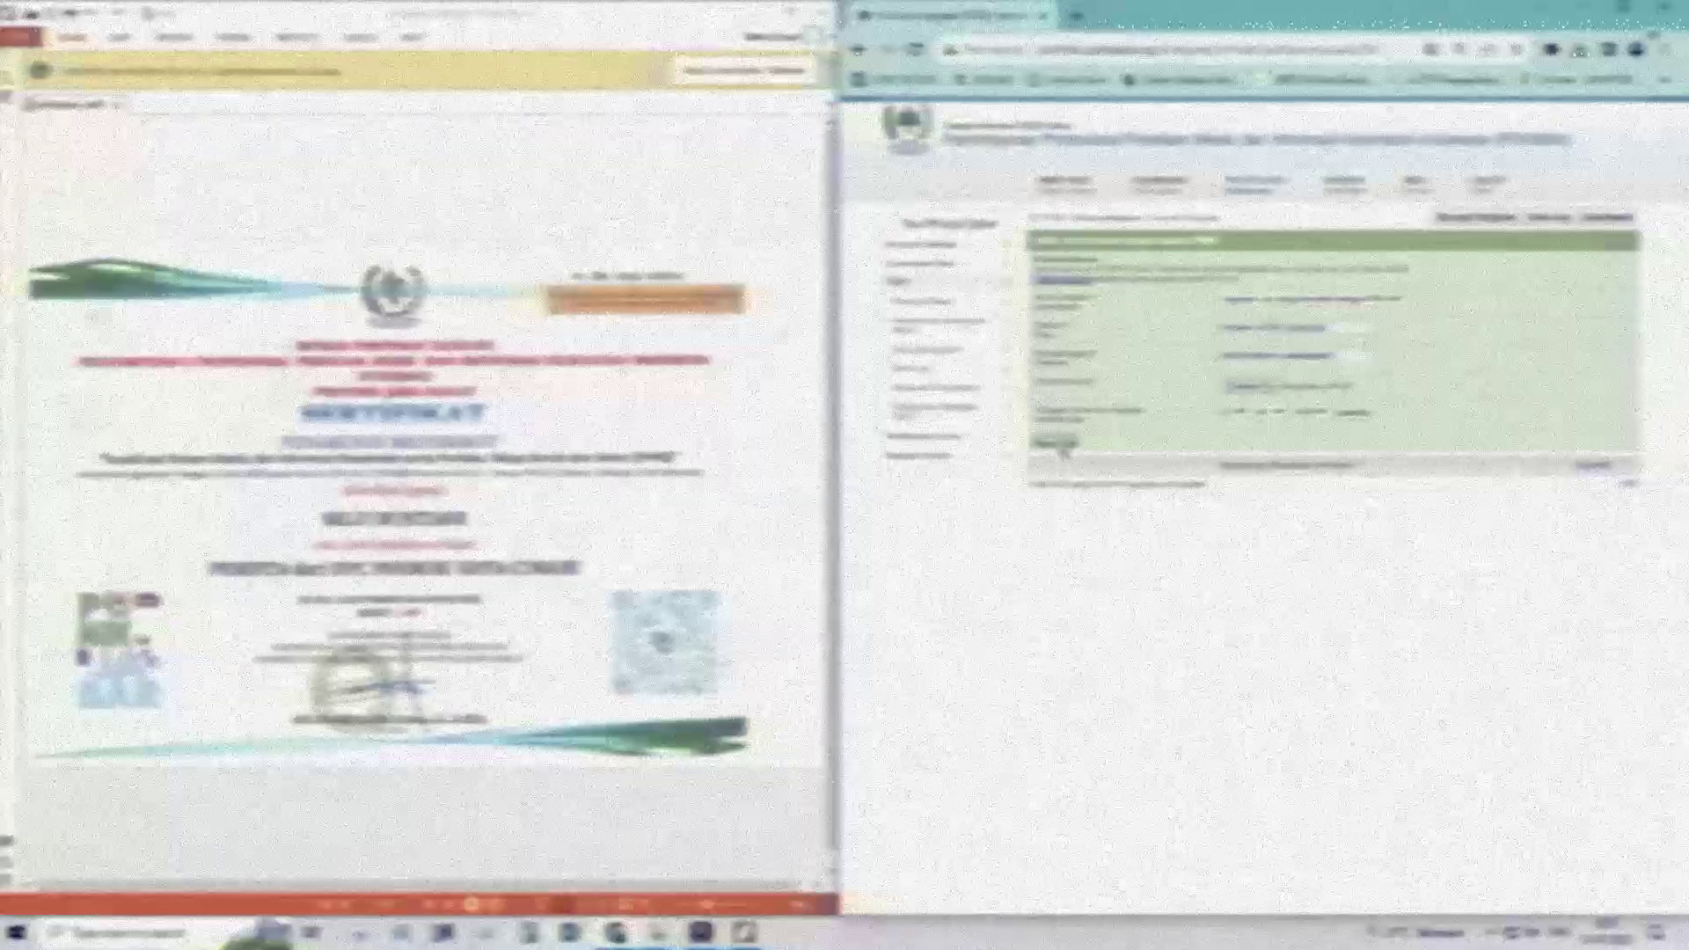
pyautogui.click(1056, 443)
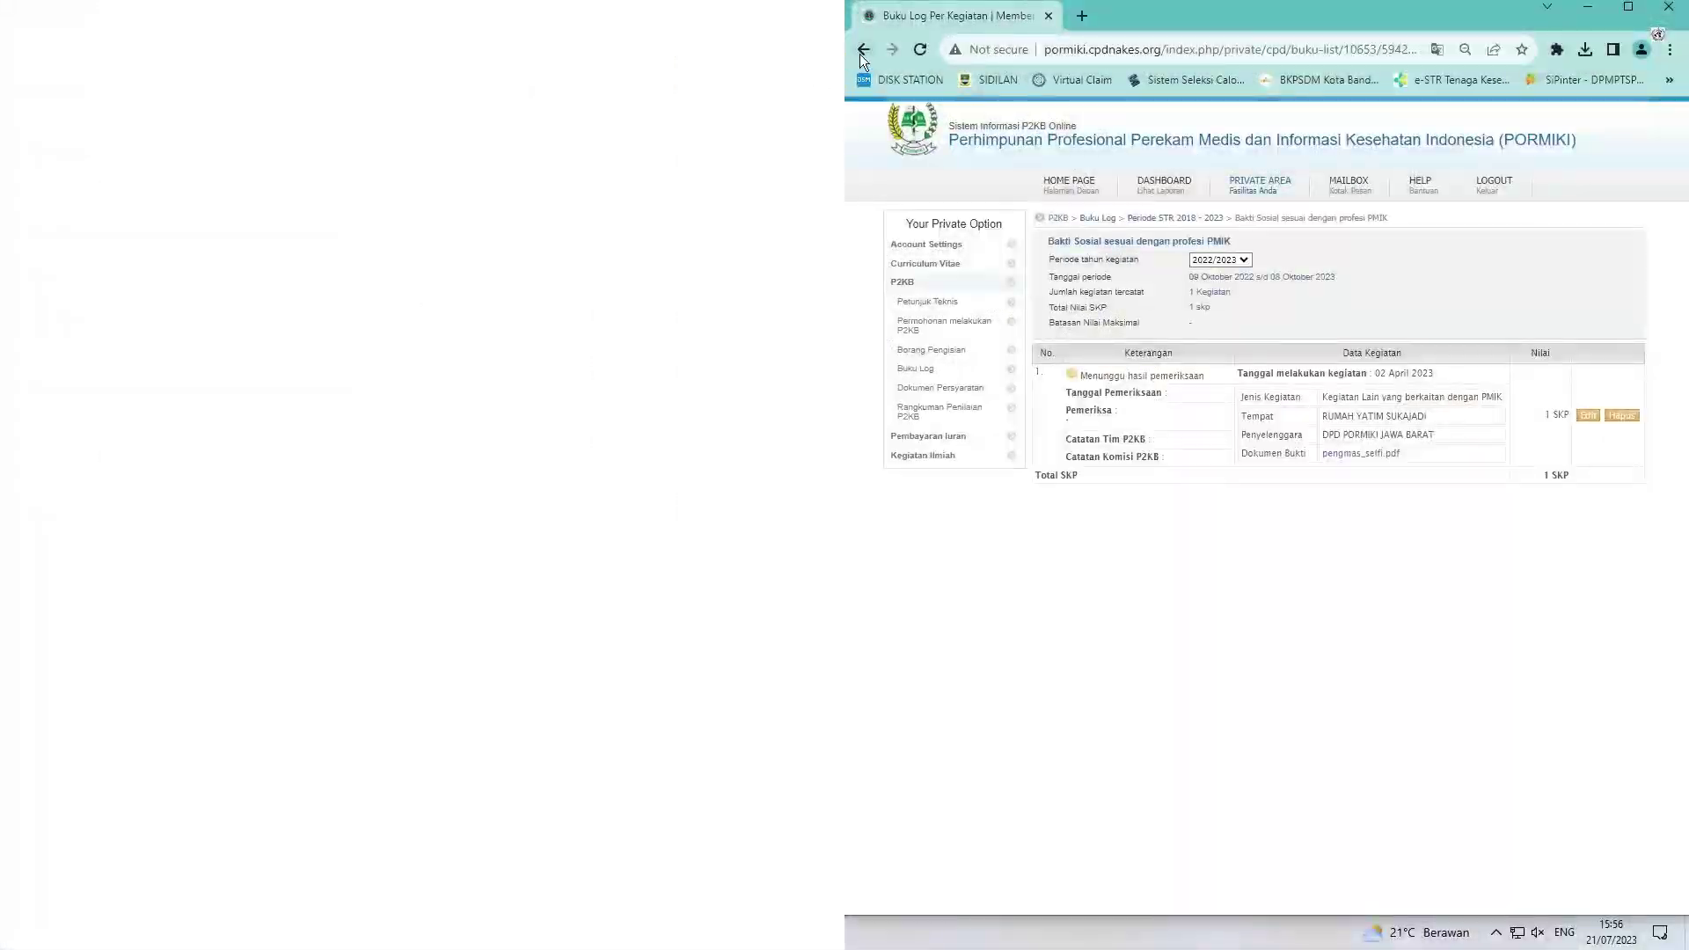
# Leave the Bakti Sosial log details and open the upload form for a new requirement document
pyautogui.click(863, 50)
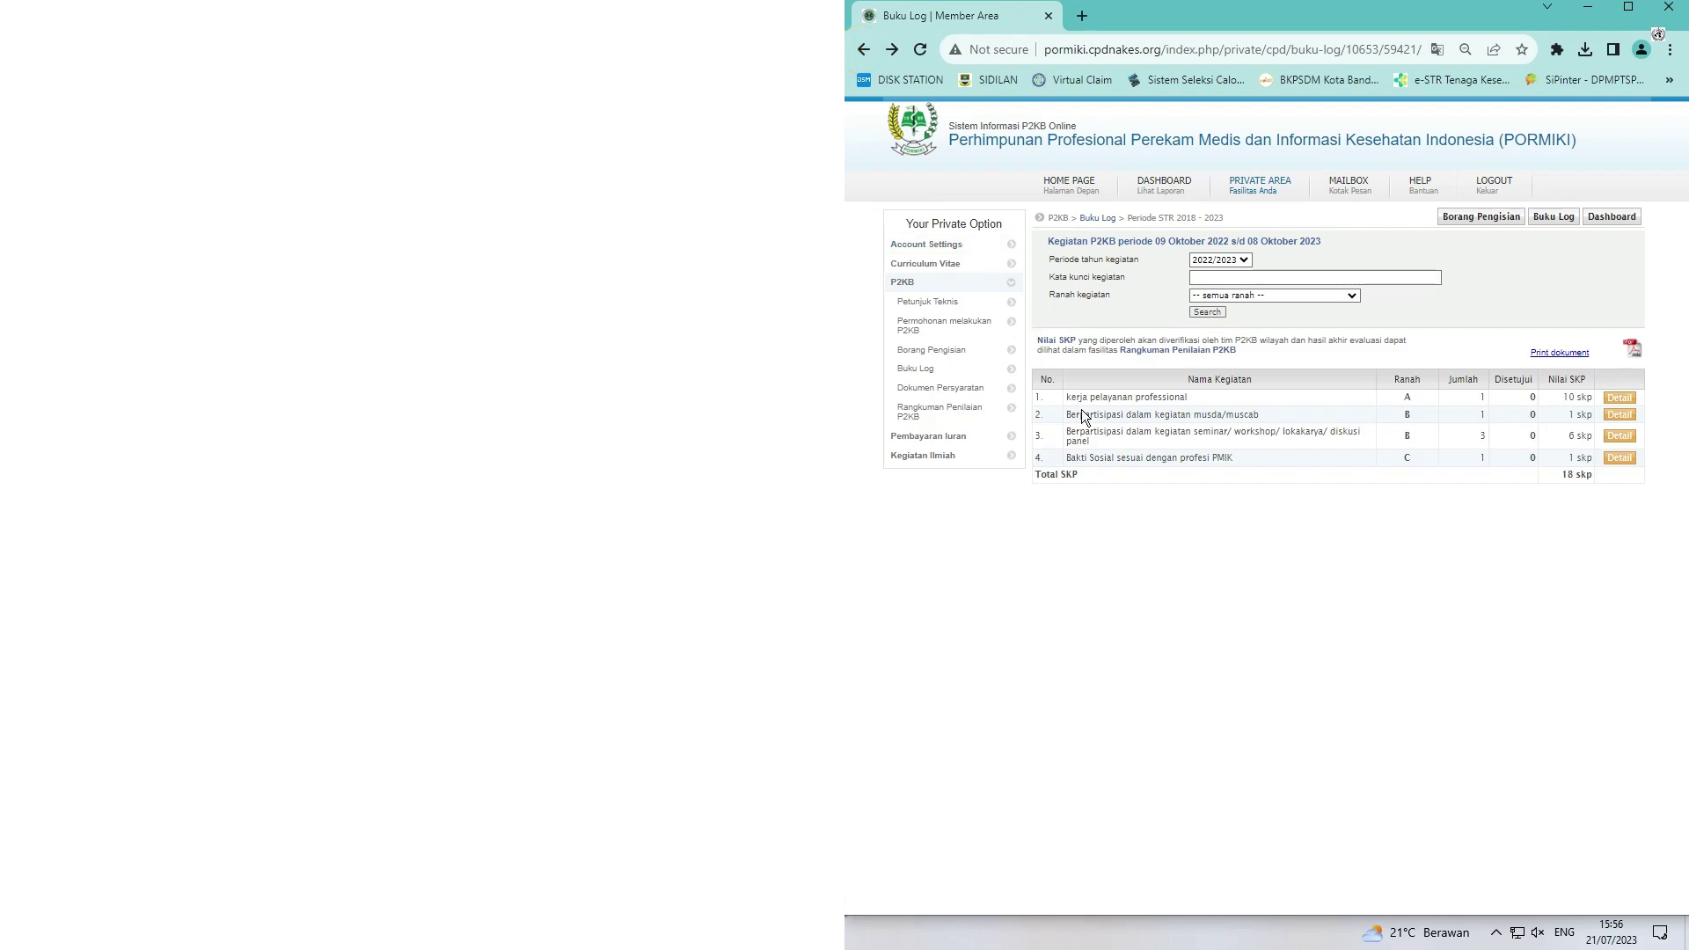
pyautogui.click(940, 387)
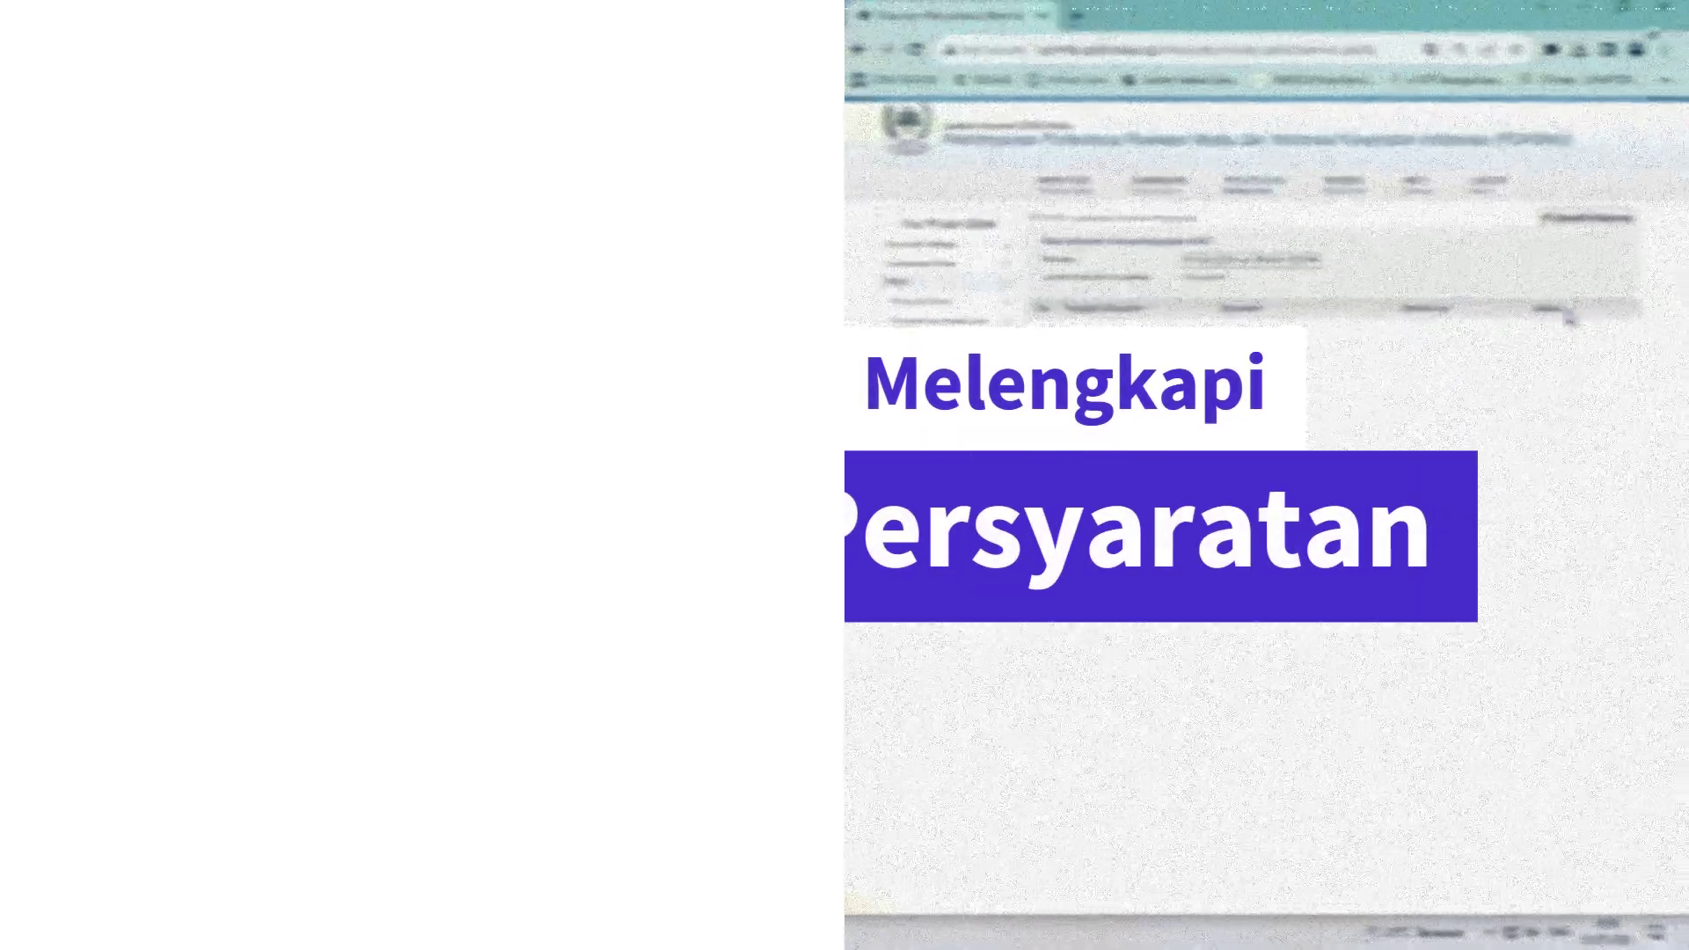
pyautogui.click(1591, 219)
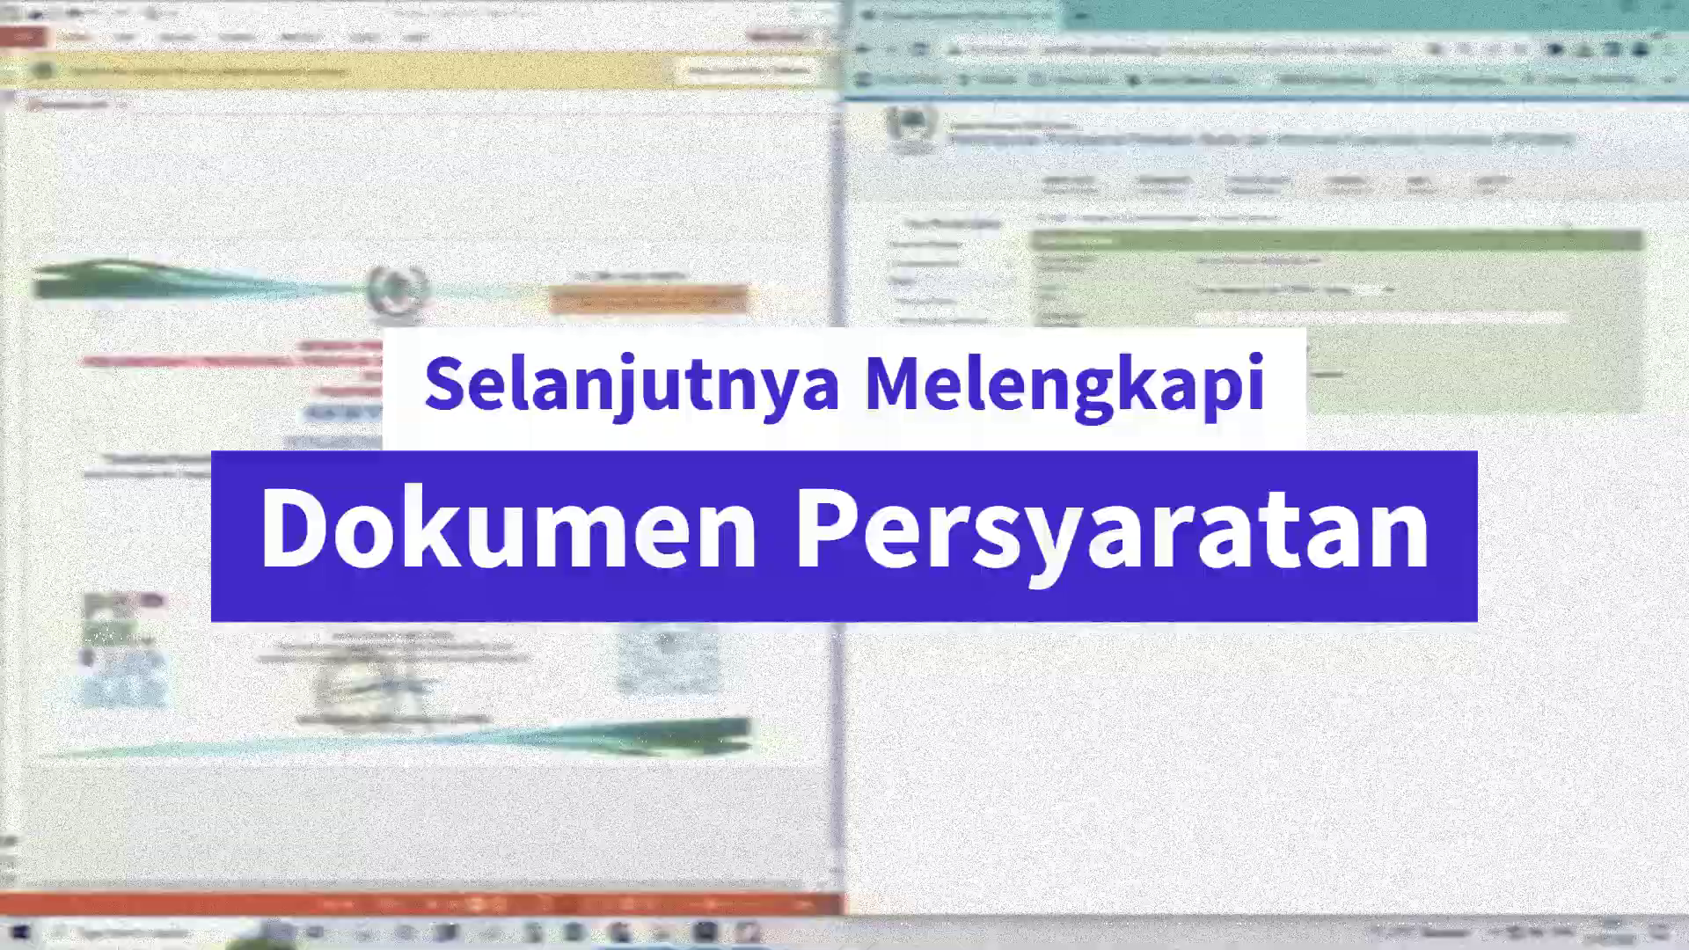
# Set the requirement document's title to STR and enter STR as its description
pyautogui.click(1366, 290)
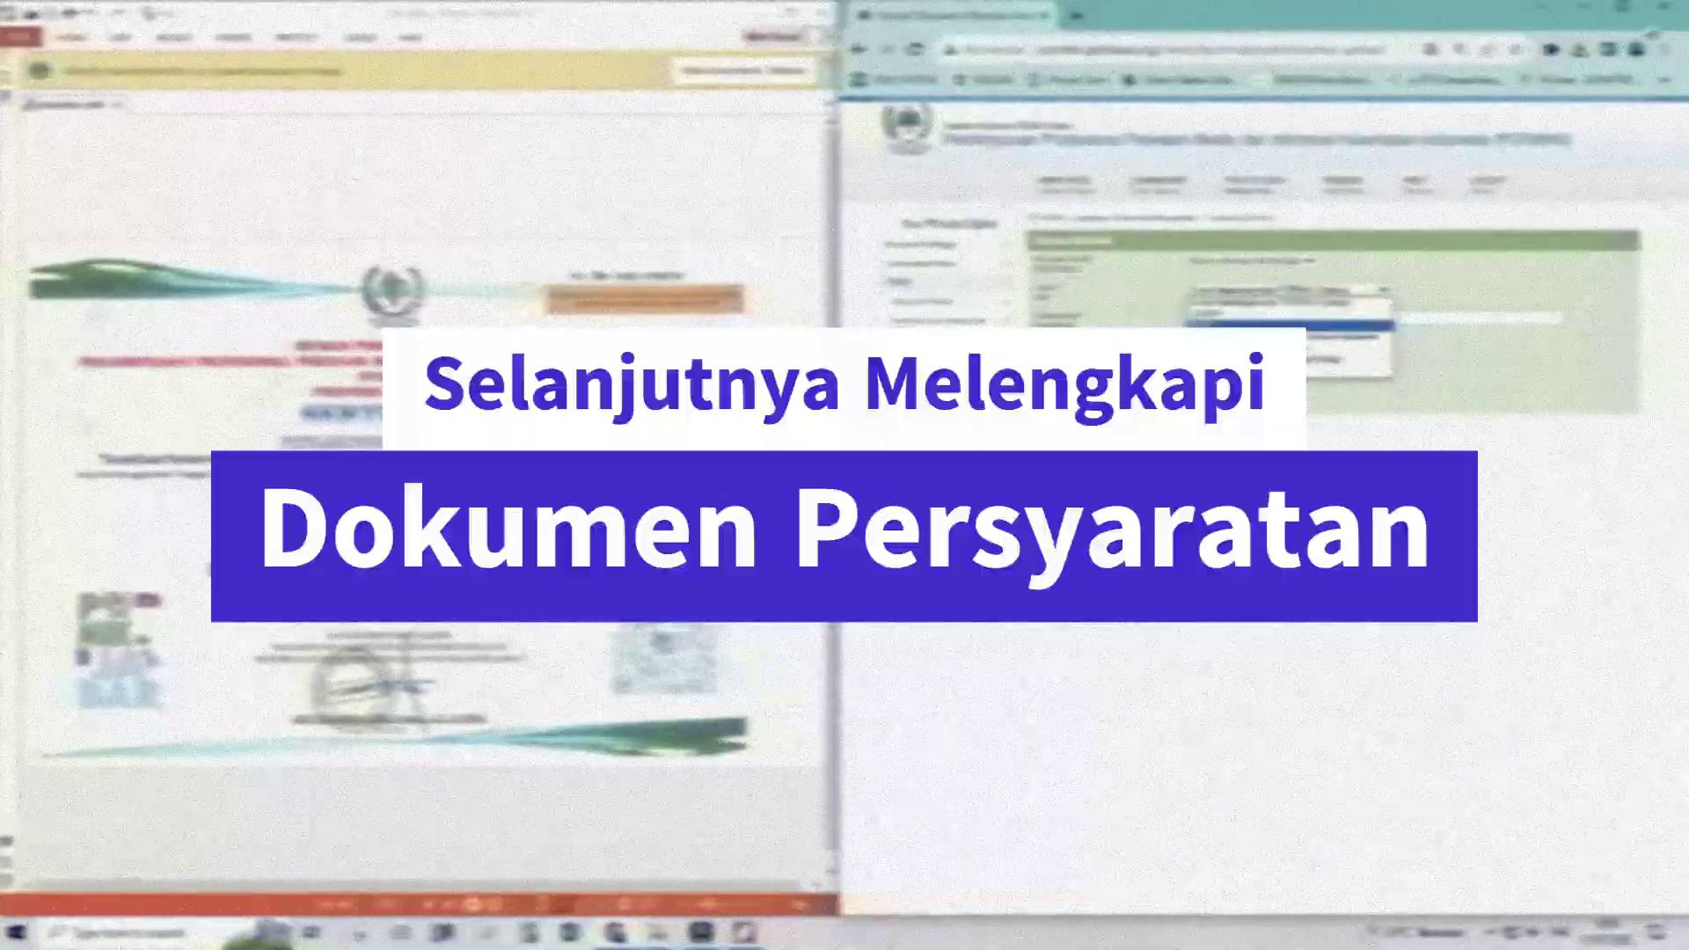
pyautogui.click(1240, 321)
pyautogui.click(1224, 318)
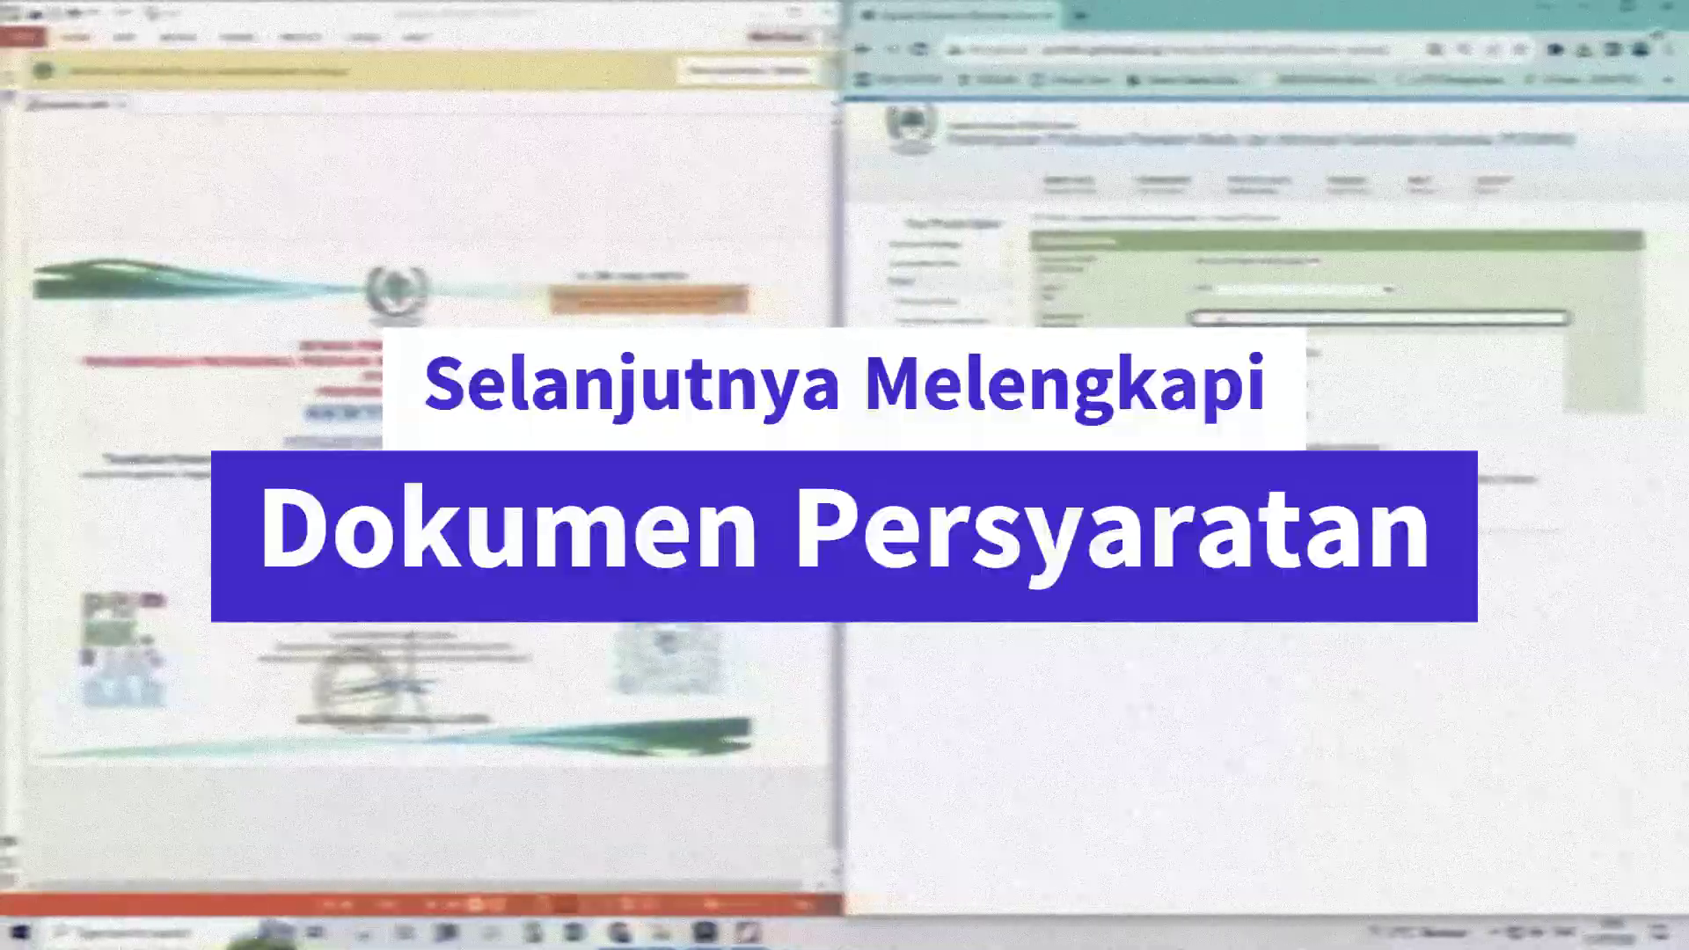
pyautogui.click(1241, 422)
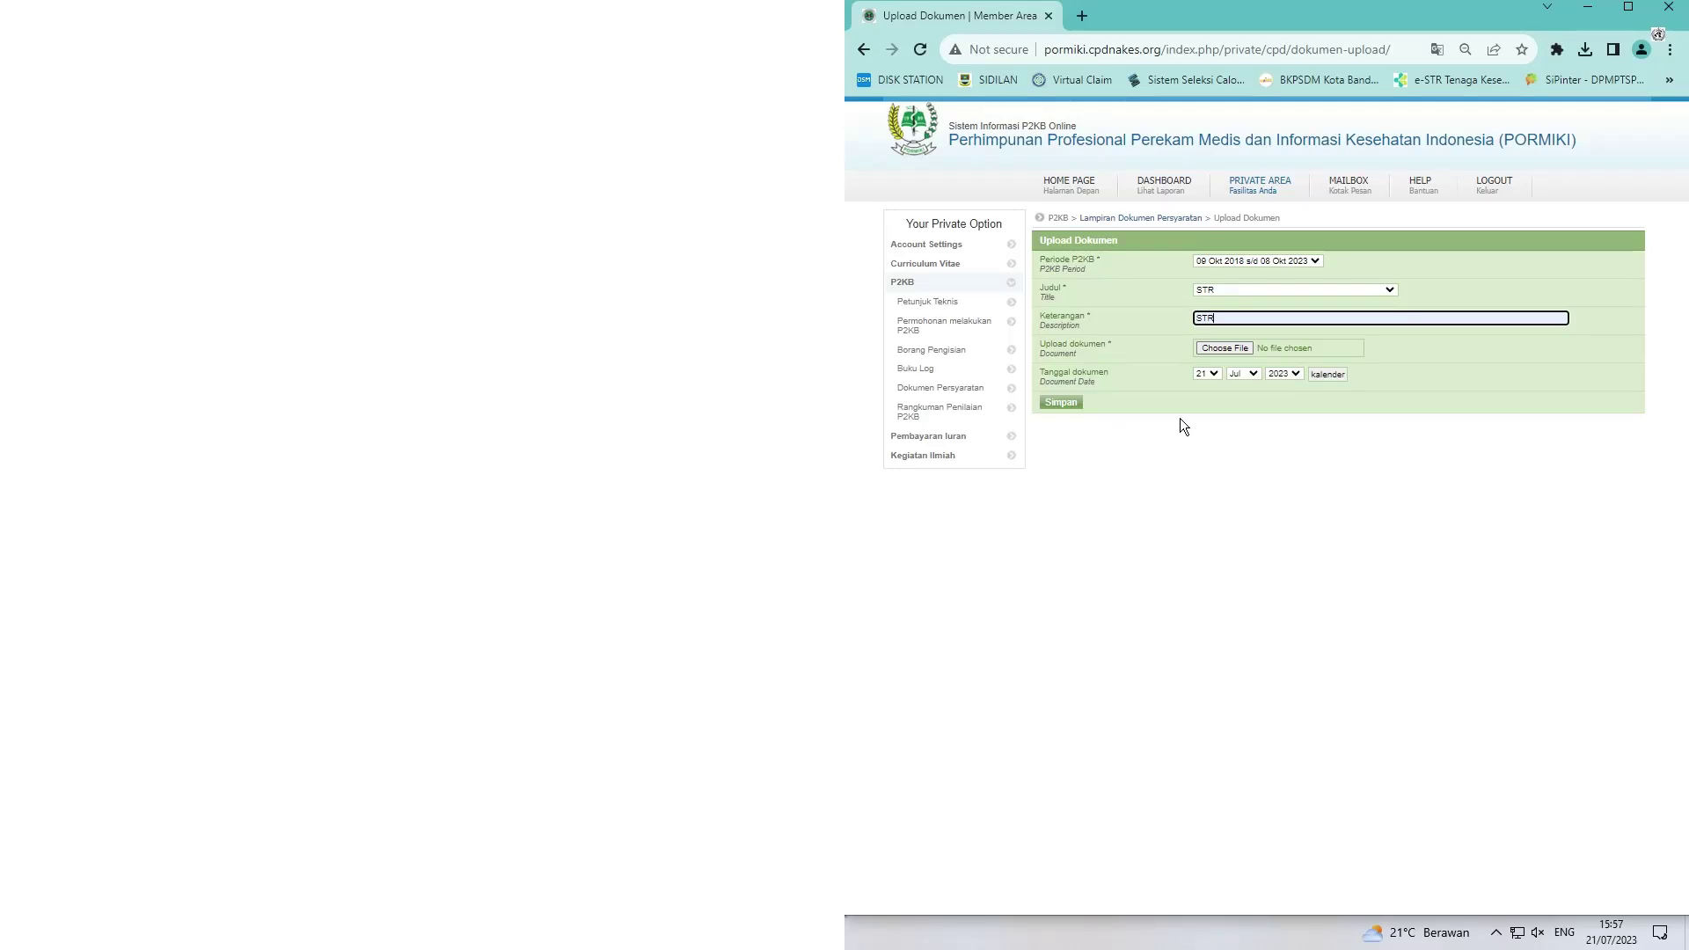
# Set the STR document's date to 26 February 2018 and save the entry
pyautogui.click(1209, 374)
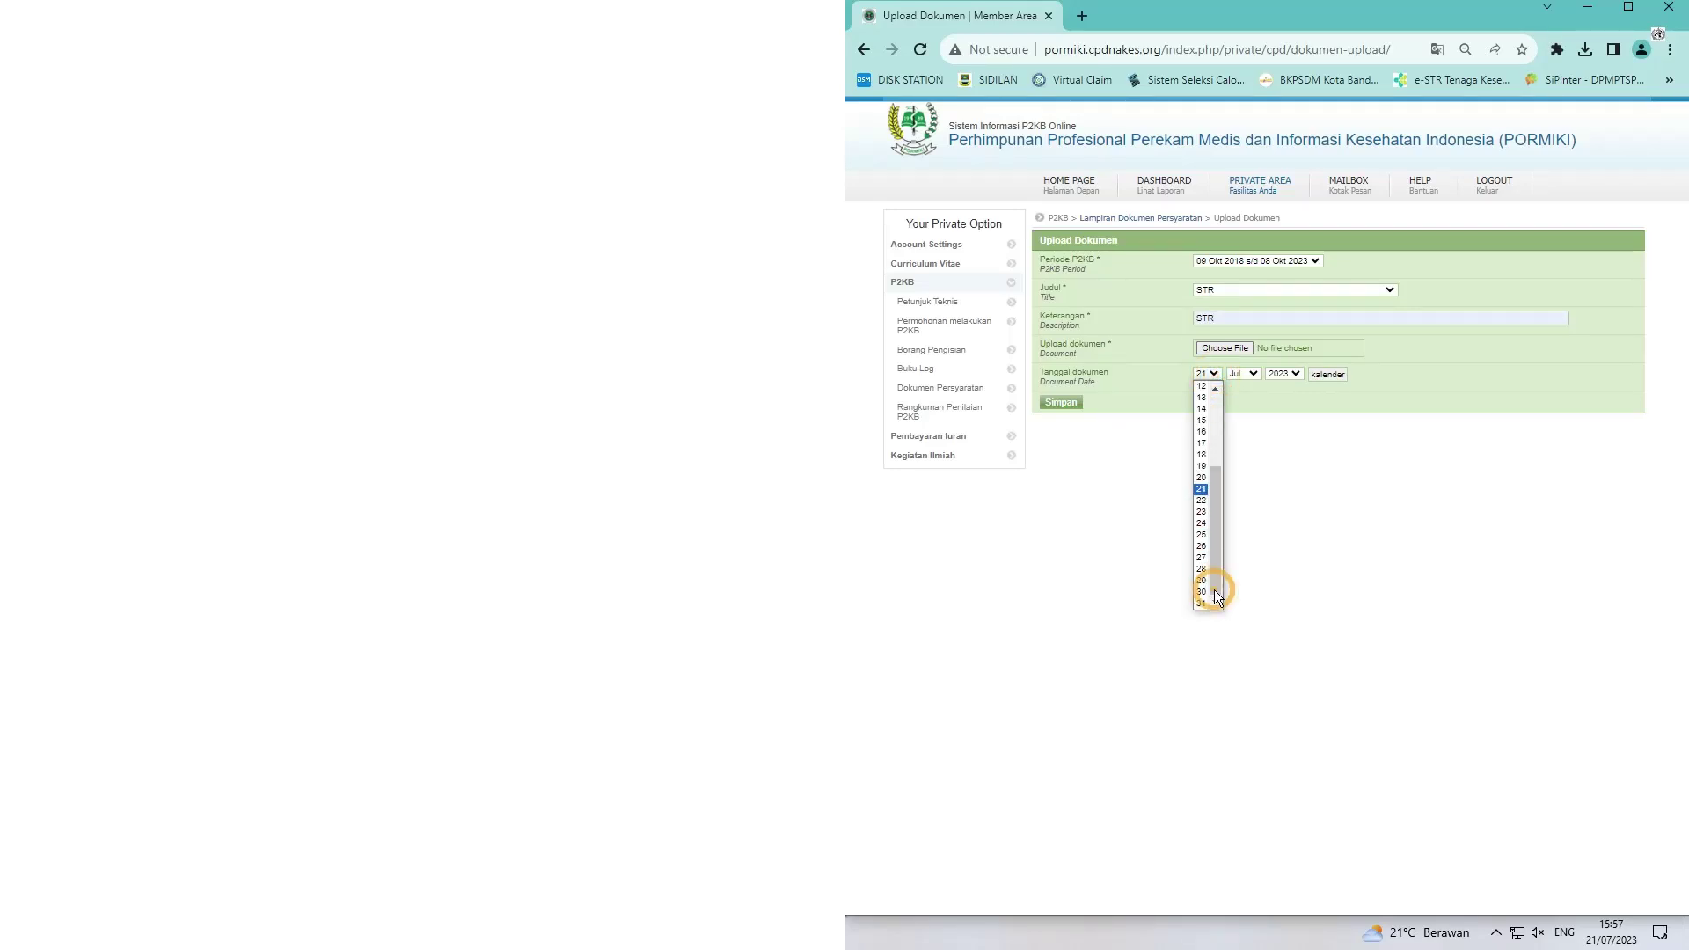
pyautogui.click(1201, 546)
pyautogui.click(1245, 375)
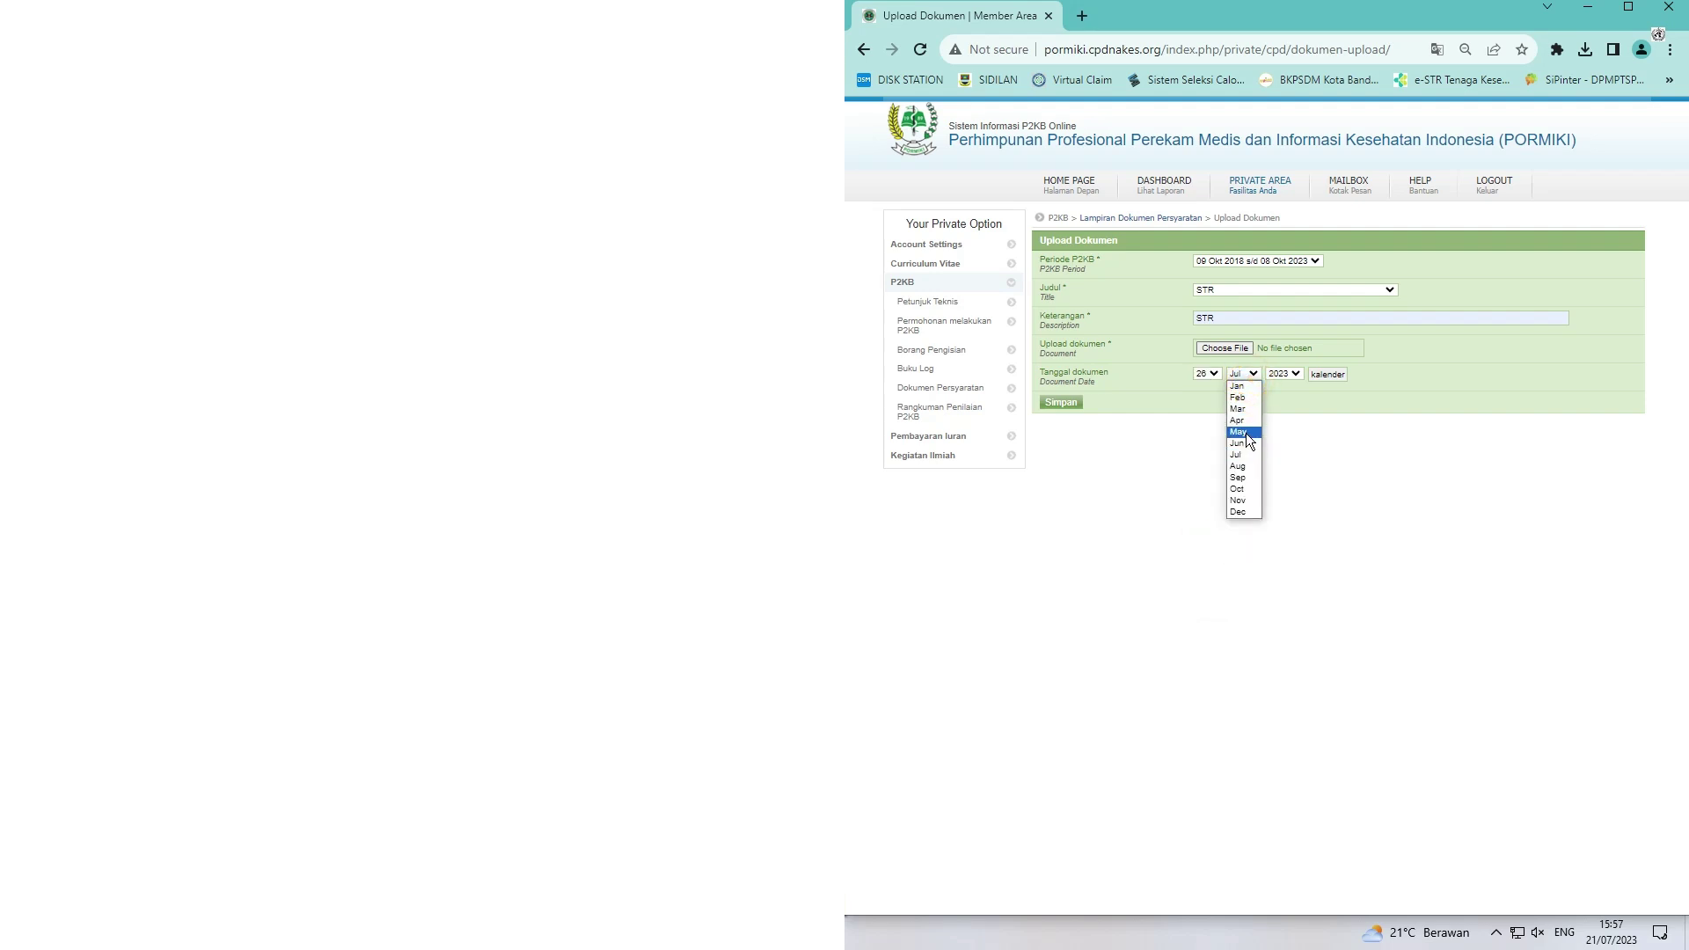
pyautogui.click(1250, 397)
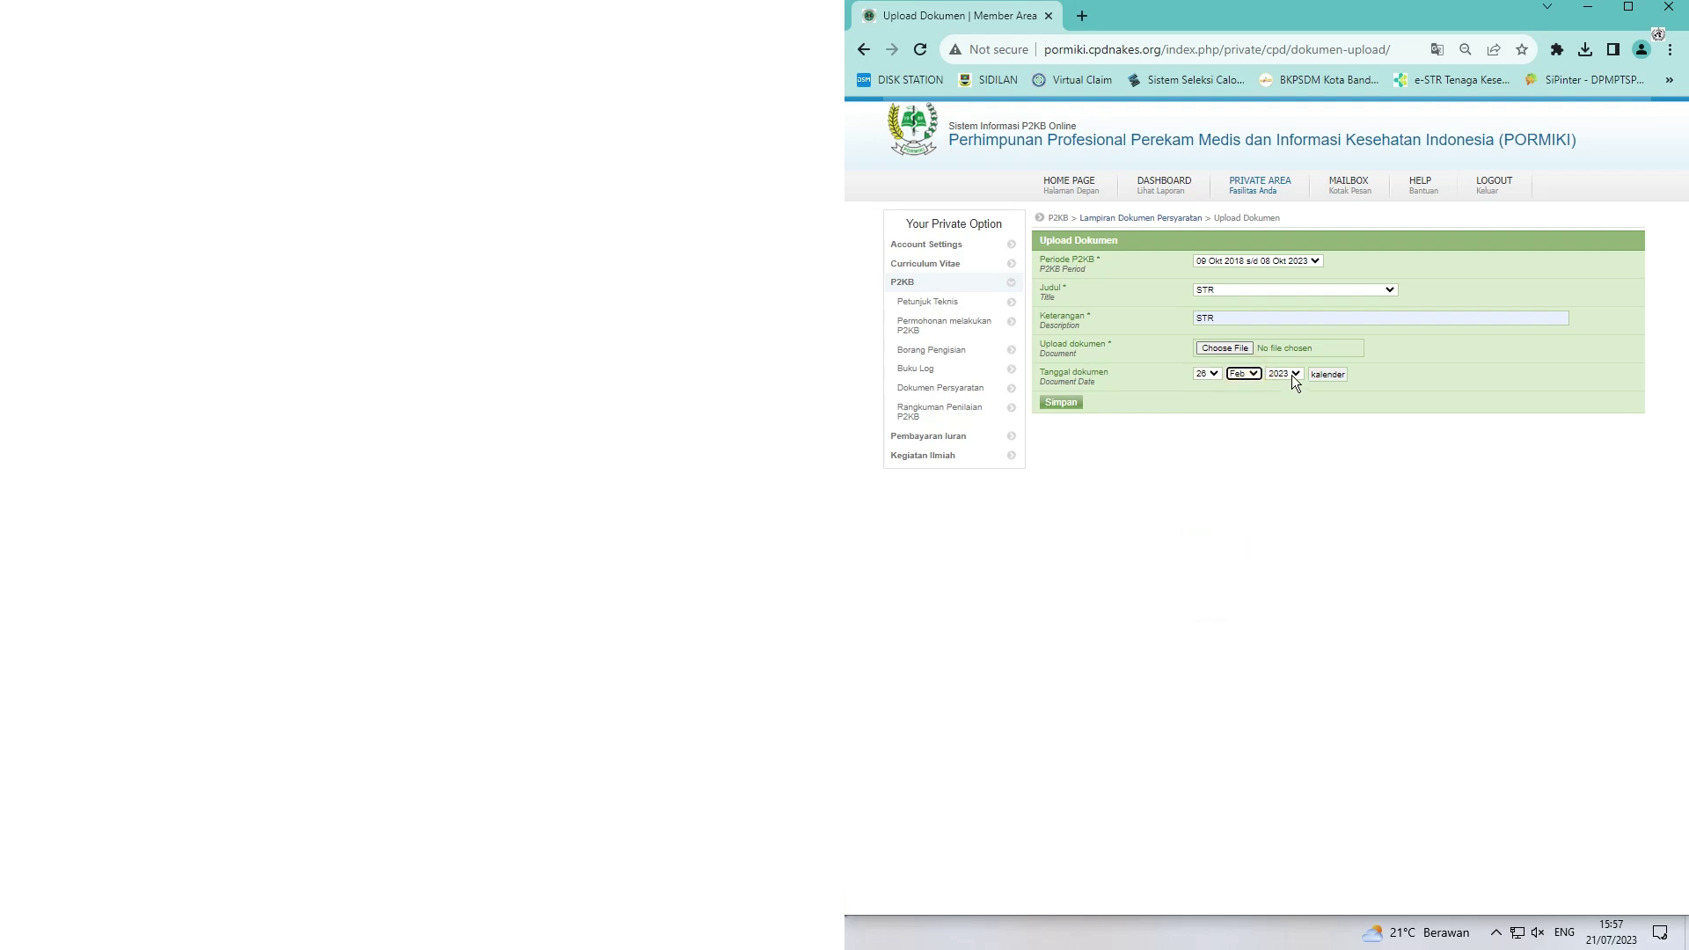
pyautogui.click(1290, 375)
pyautogui.click(1280, 442)
pyautogui.click(1059, 403)
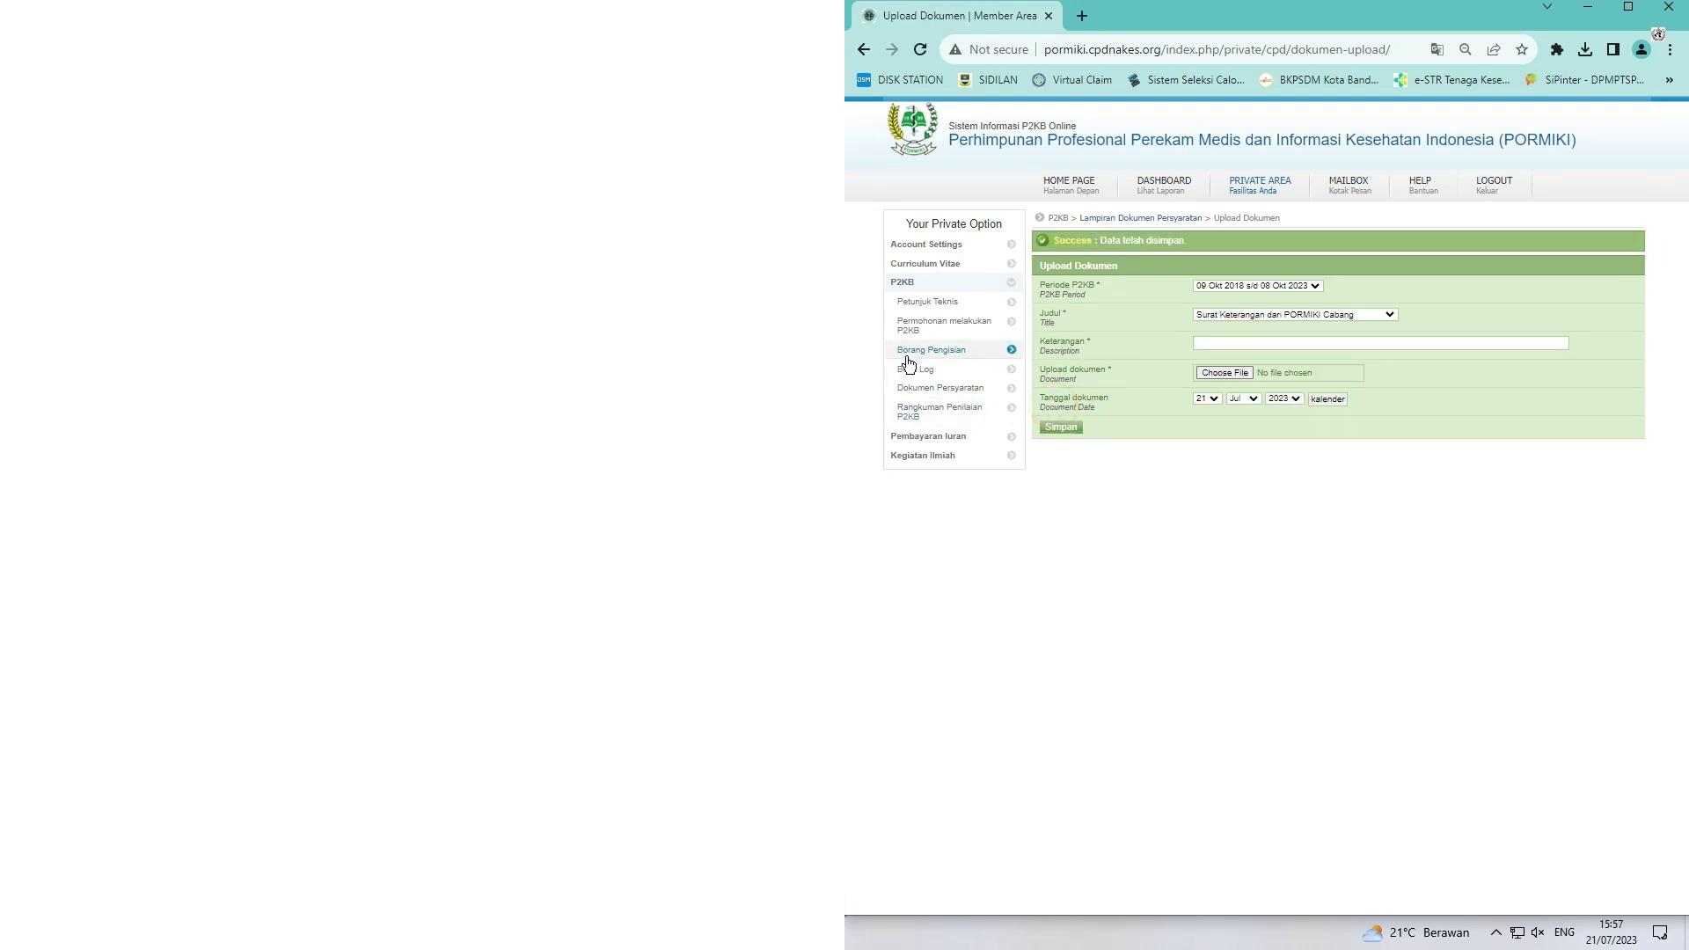
# Open the form for another requirement document and set its title to Lainnya with the description SUMPAH PROFESI
pyautogui.click(923, 391)
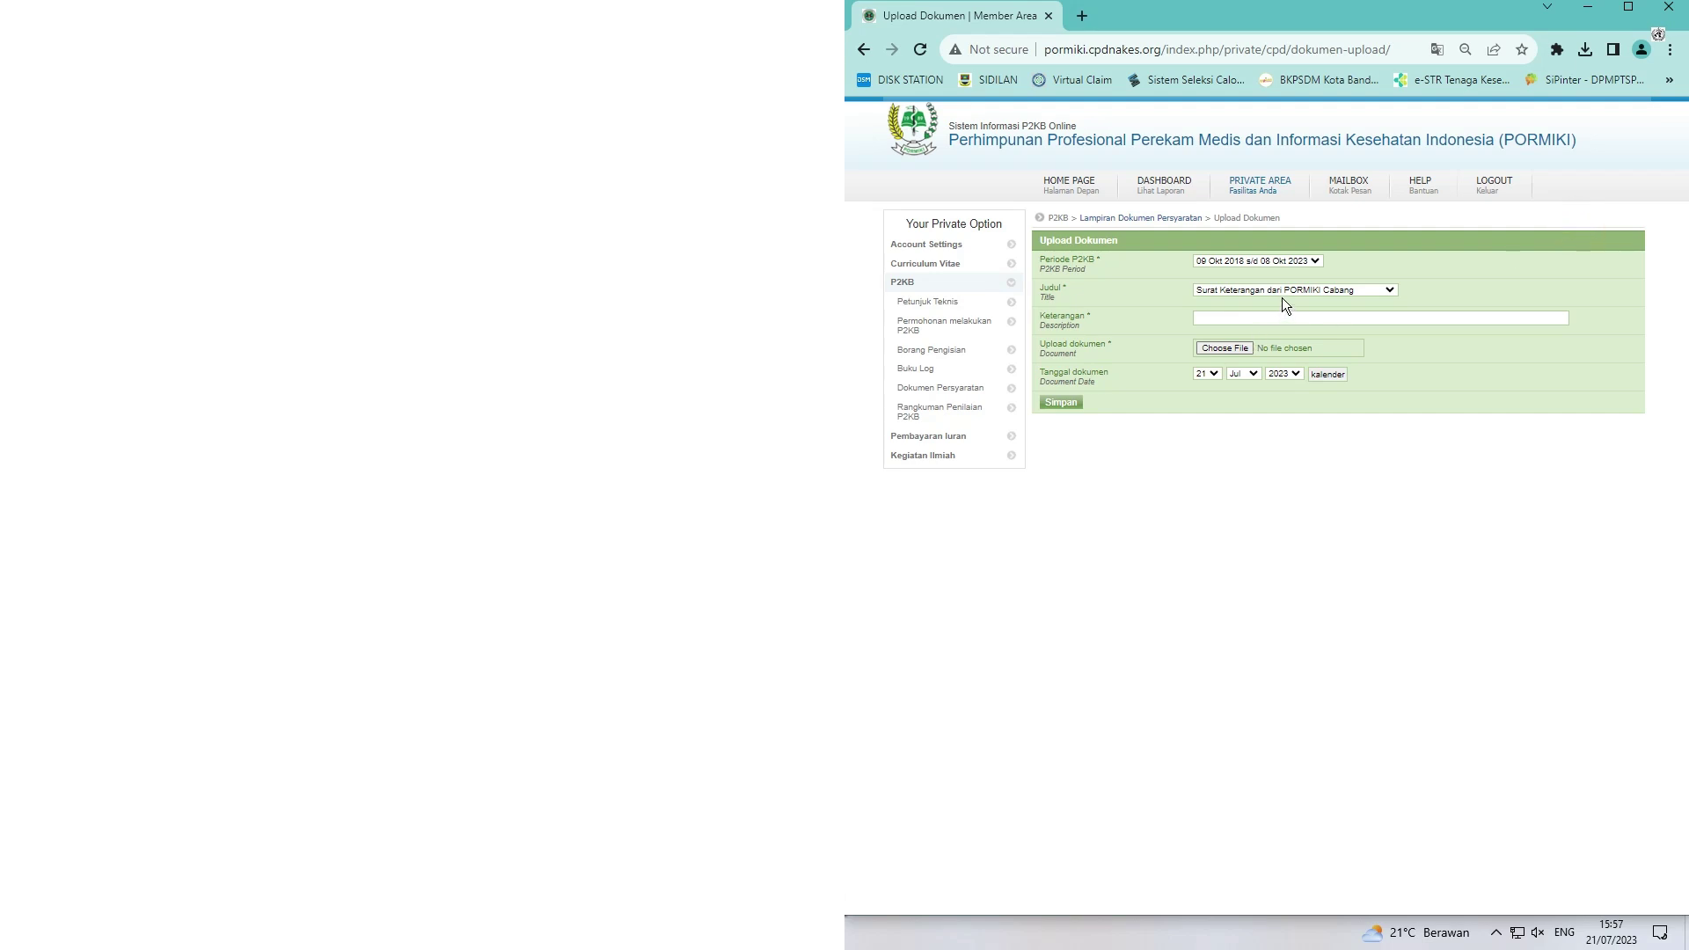
pyautogui.click(1281, 295)
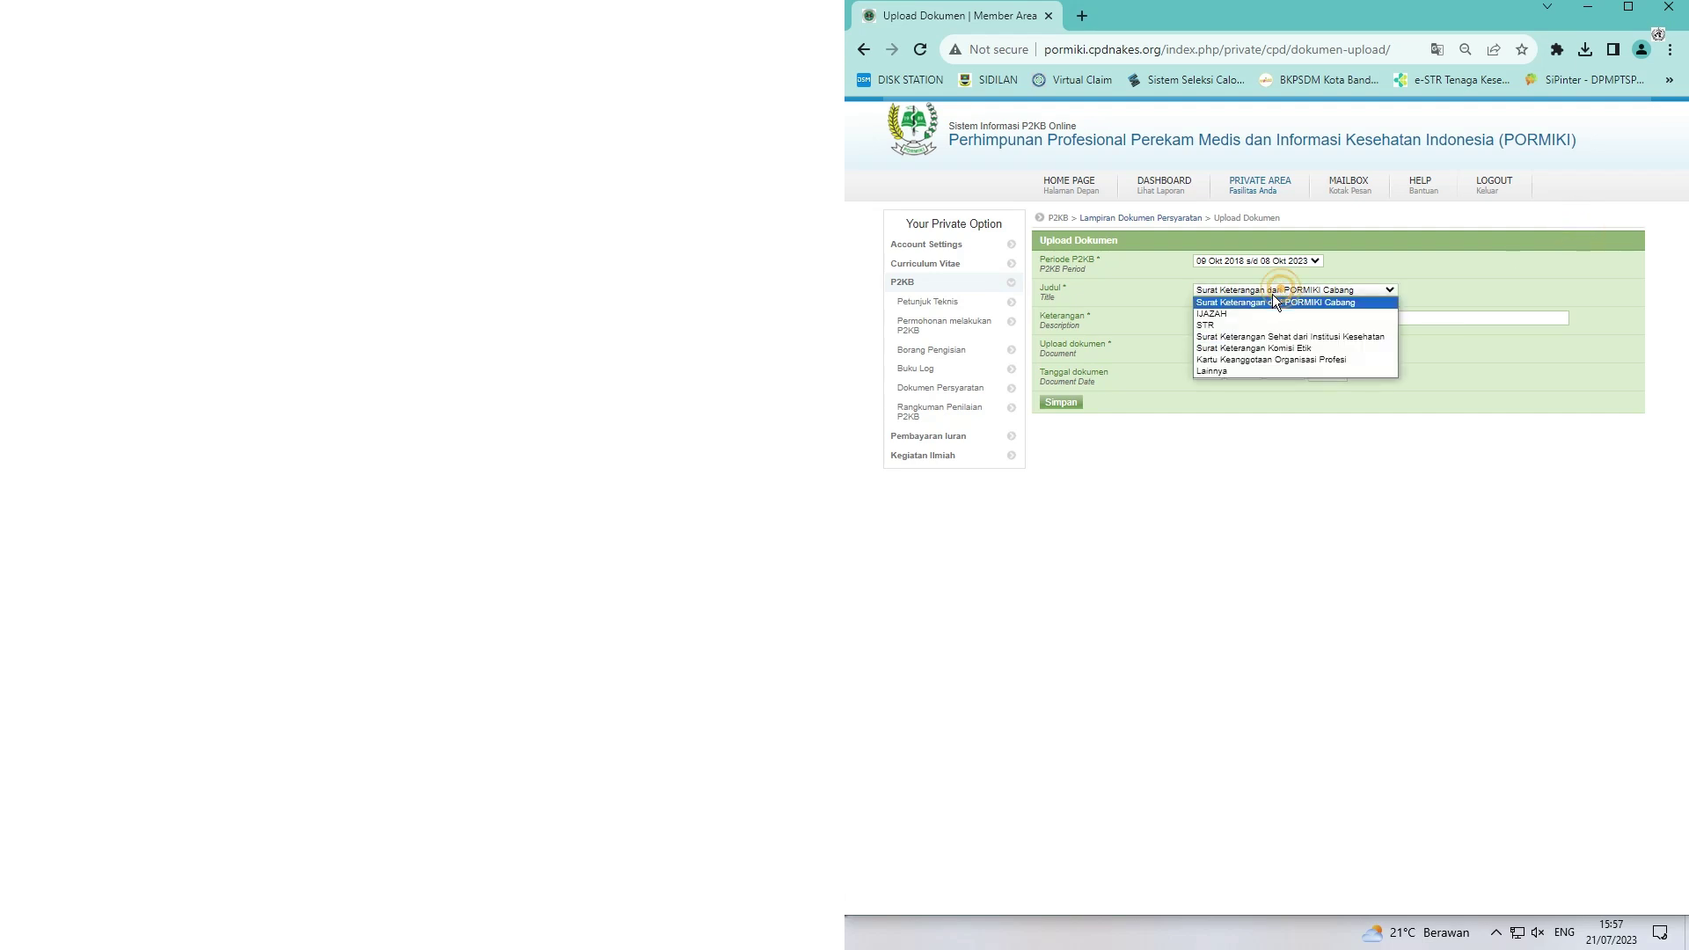
pyautogui.click(1232, 371)
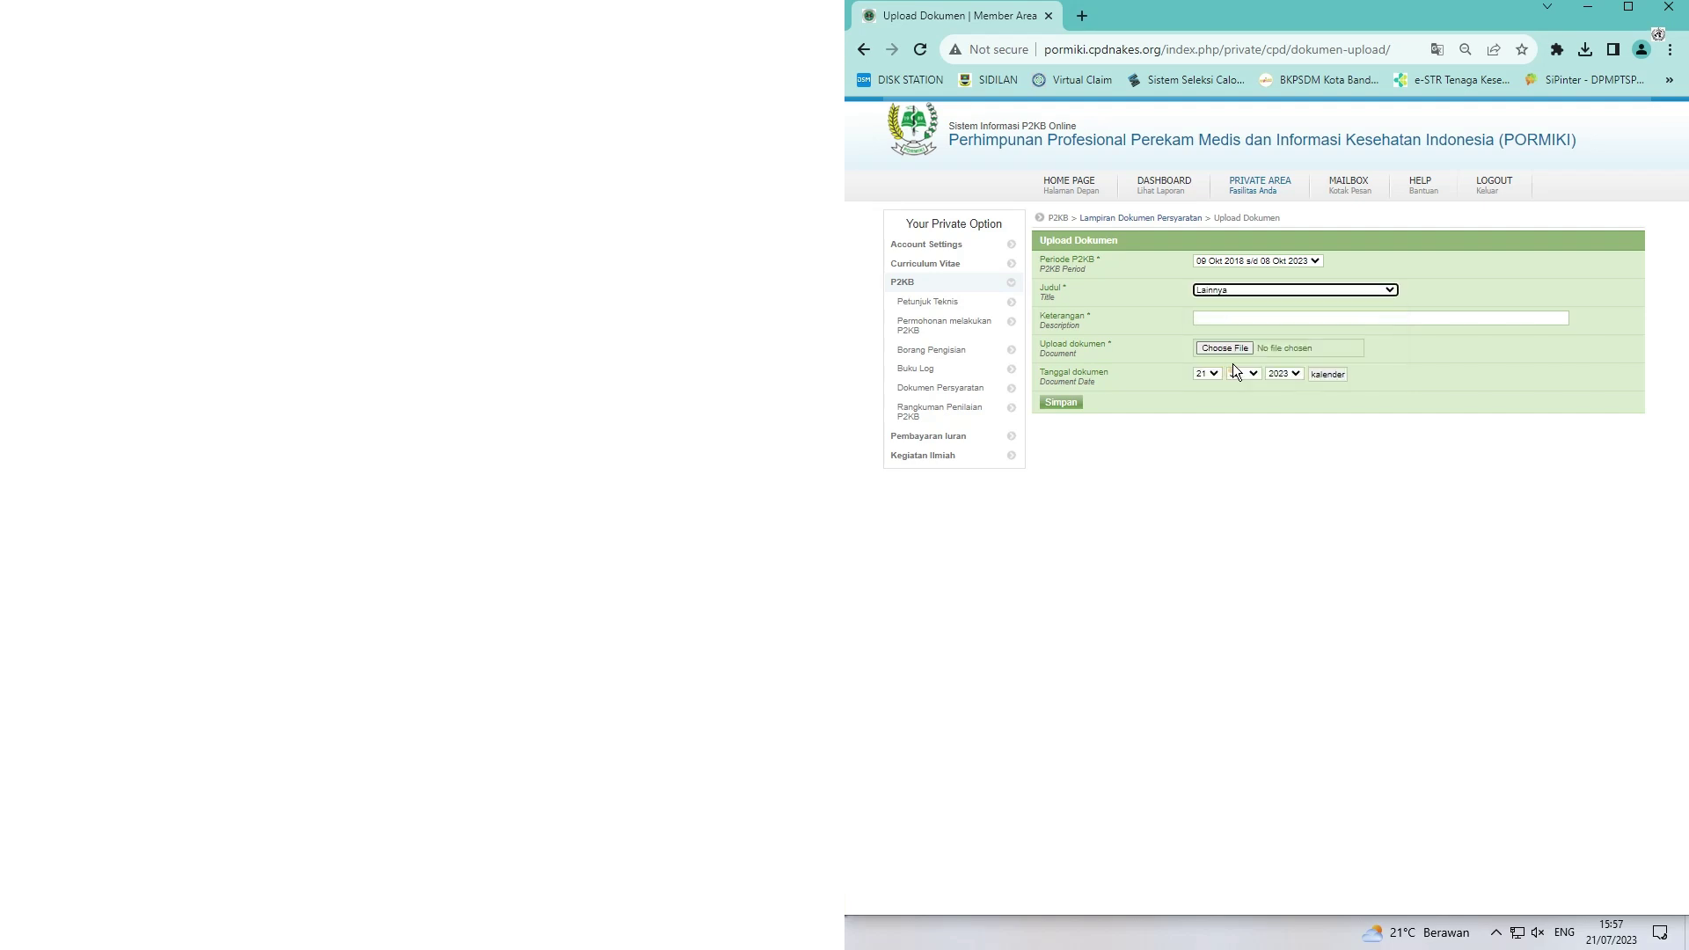
pyautogui.click(1240, 317)
pyautogui.click(1239, 318)
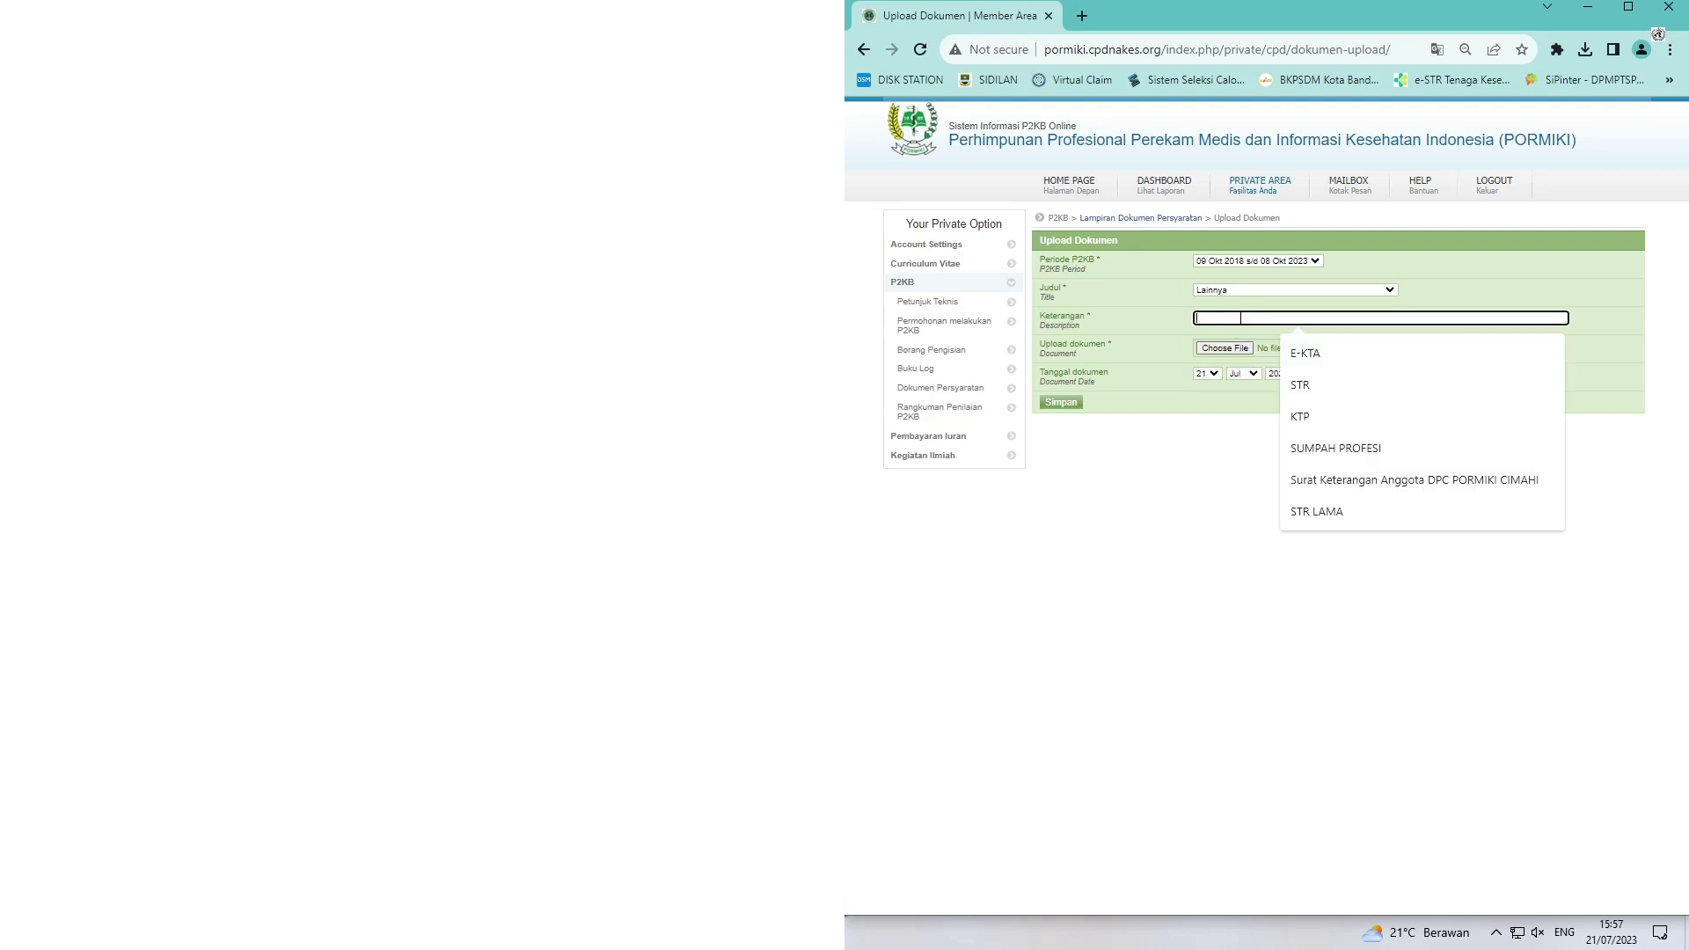
pyautogui.click(1349, 447)
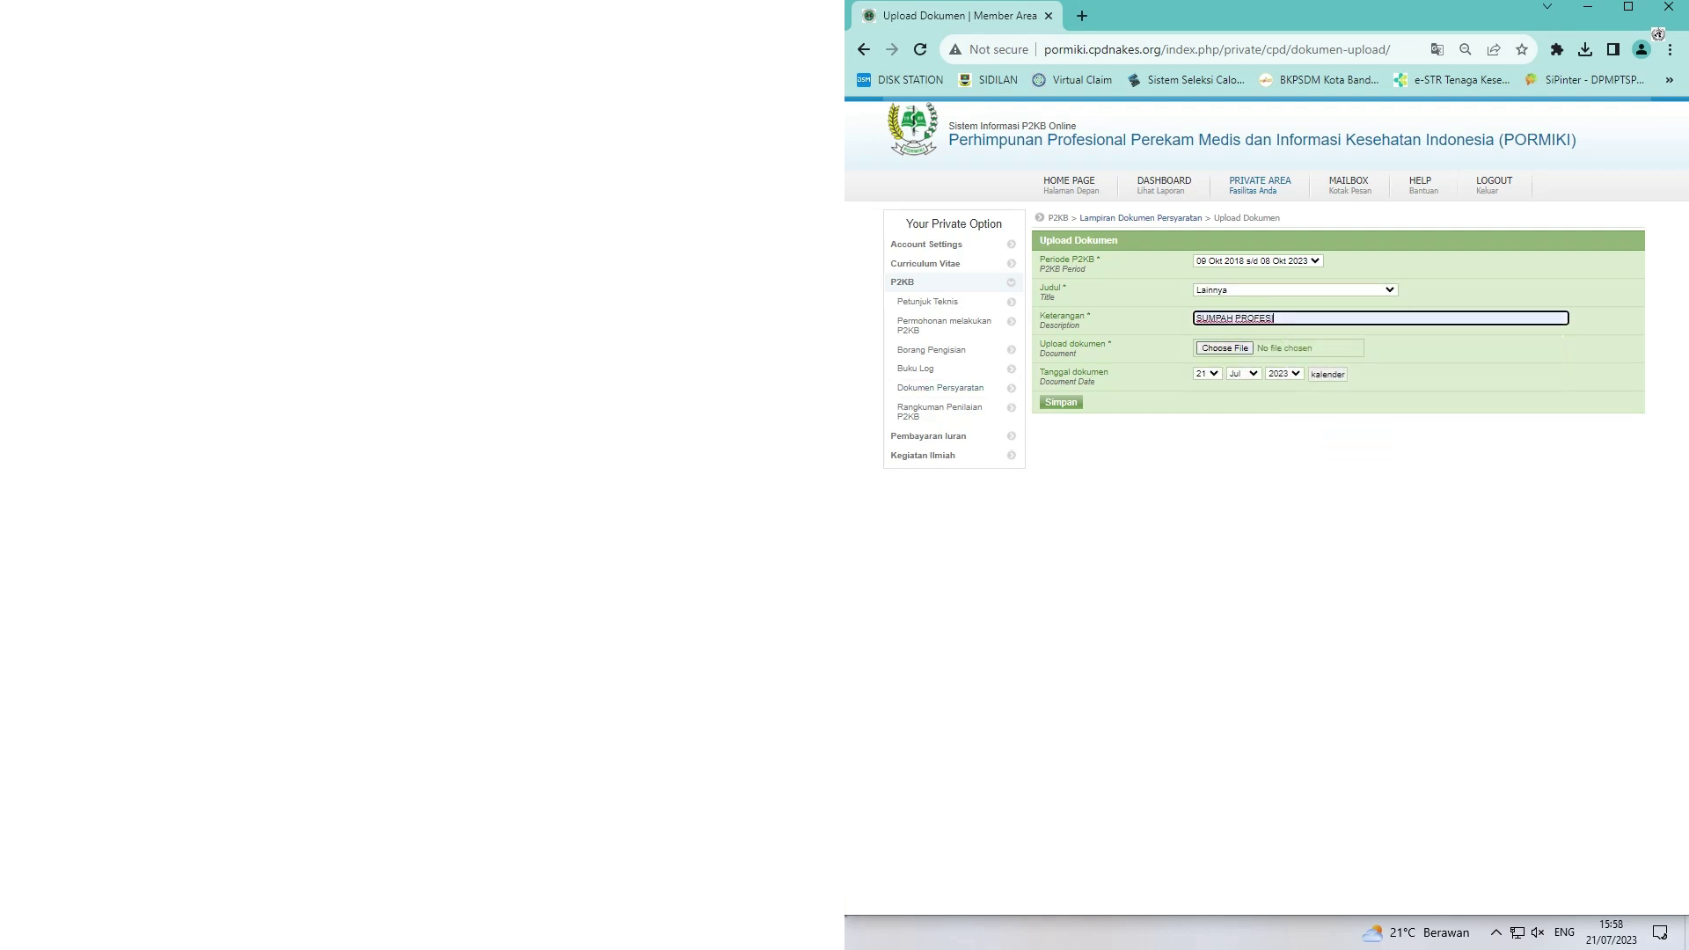
# Attach the professional oath certificate file and save the document with the date 27 June 2020
pyautogui.click(1226, 349)
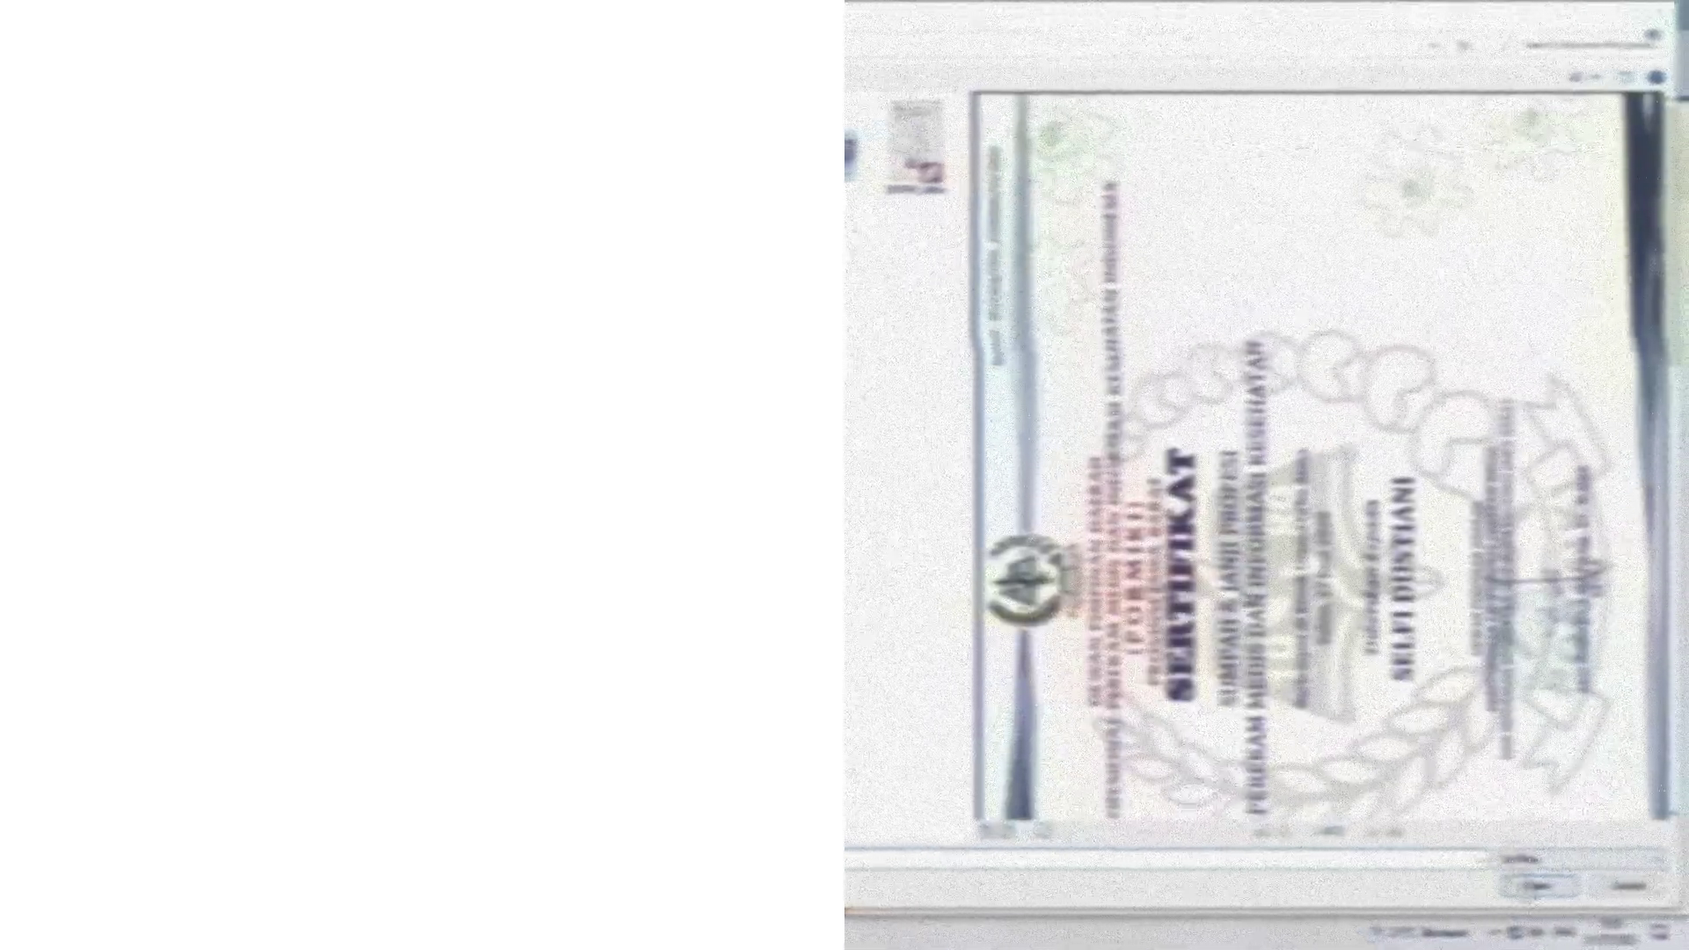
pyautogui.click(1535, 886)
pyautogui.click(1285, 383)
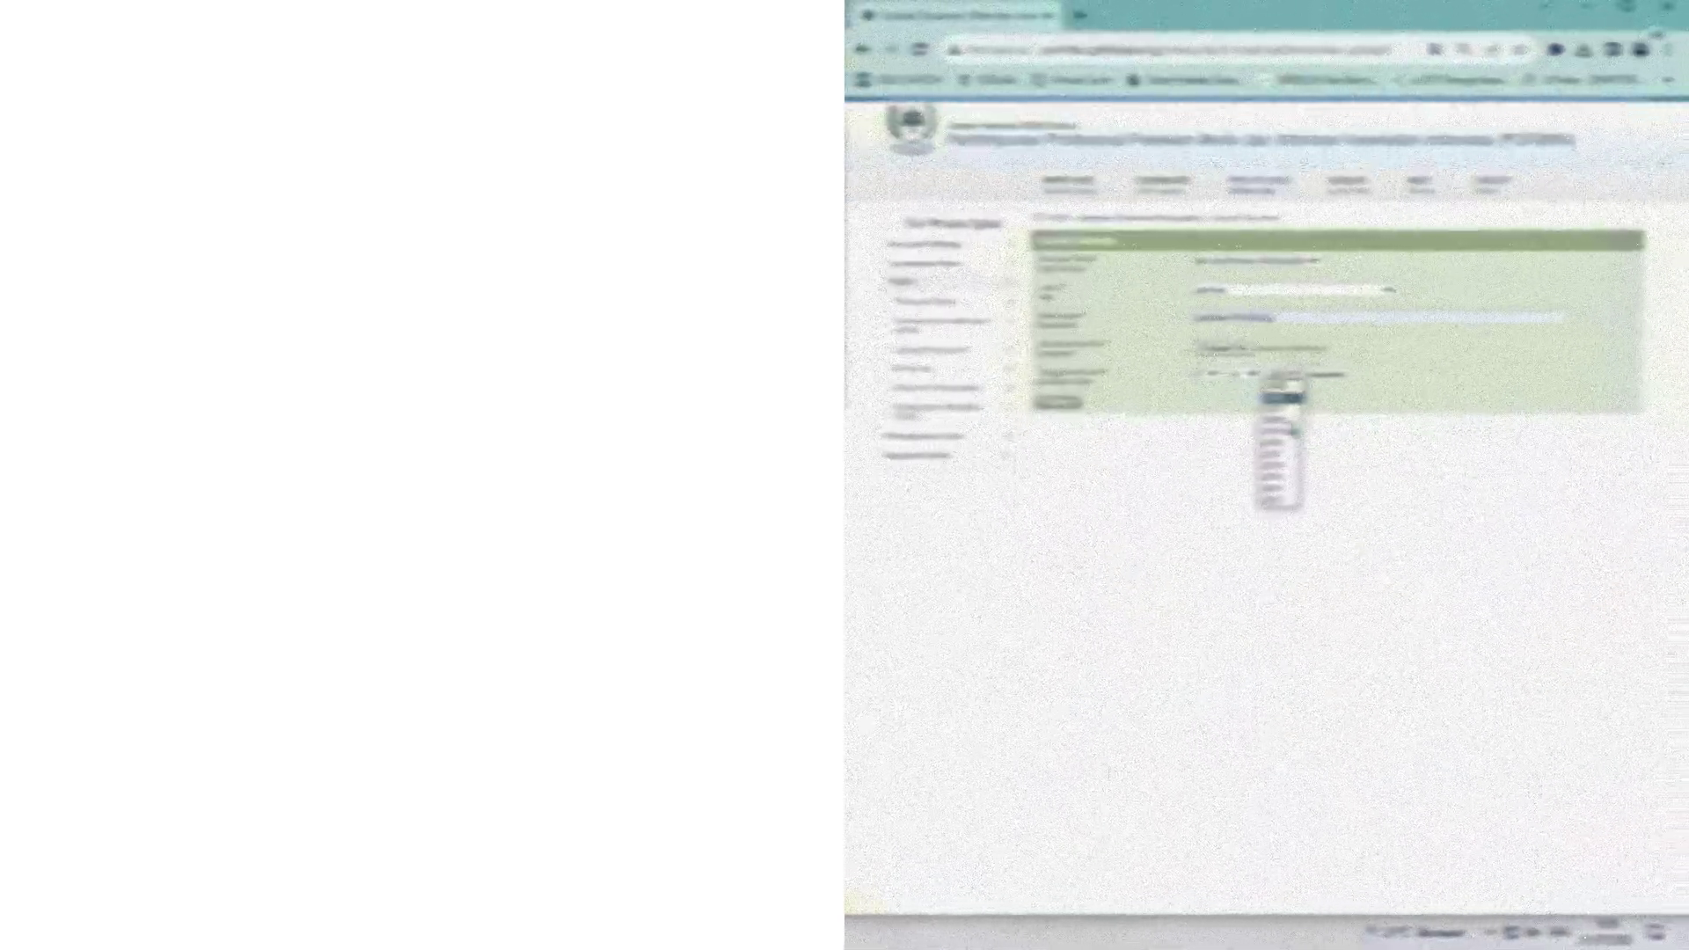
pyautogui.click(1280, 421)
pyautogui.click(1240, 375)
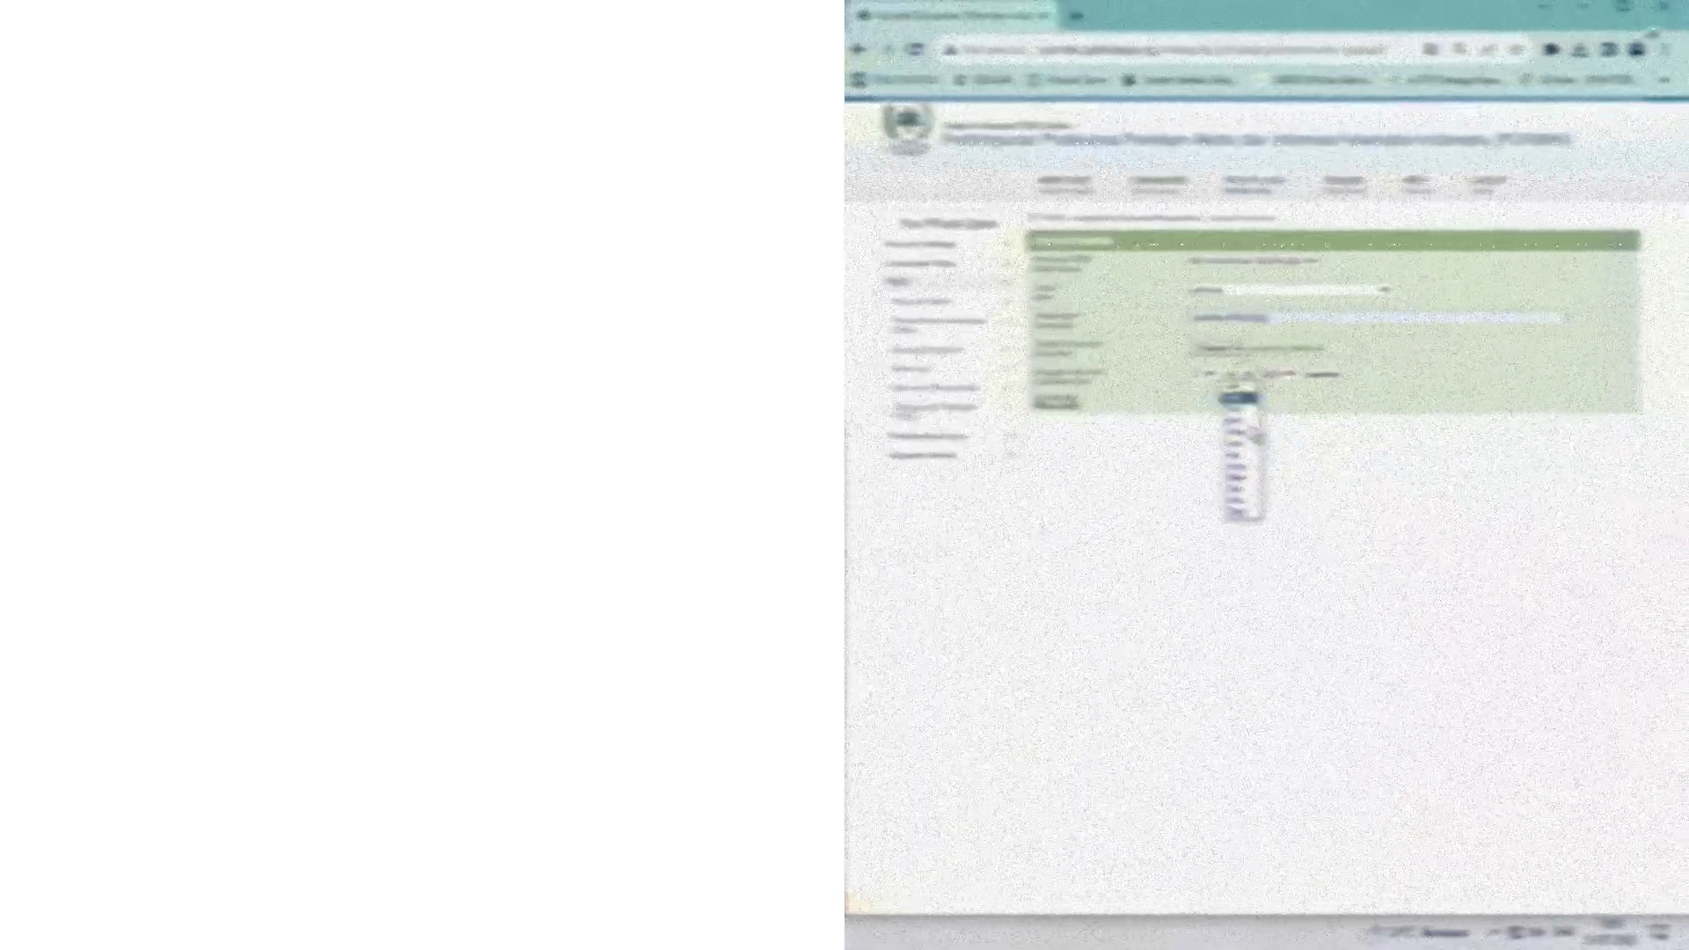
pyautogui.click(1241, 445)
pyautogui.click(1060, 406)
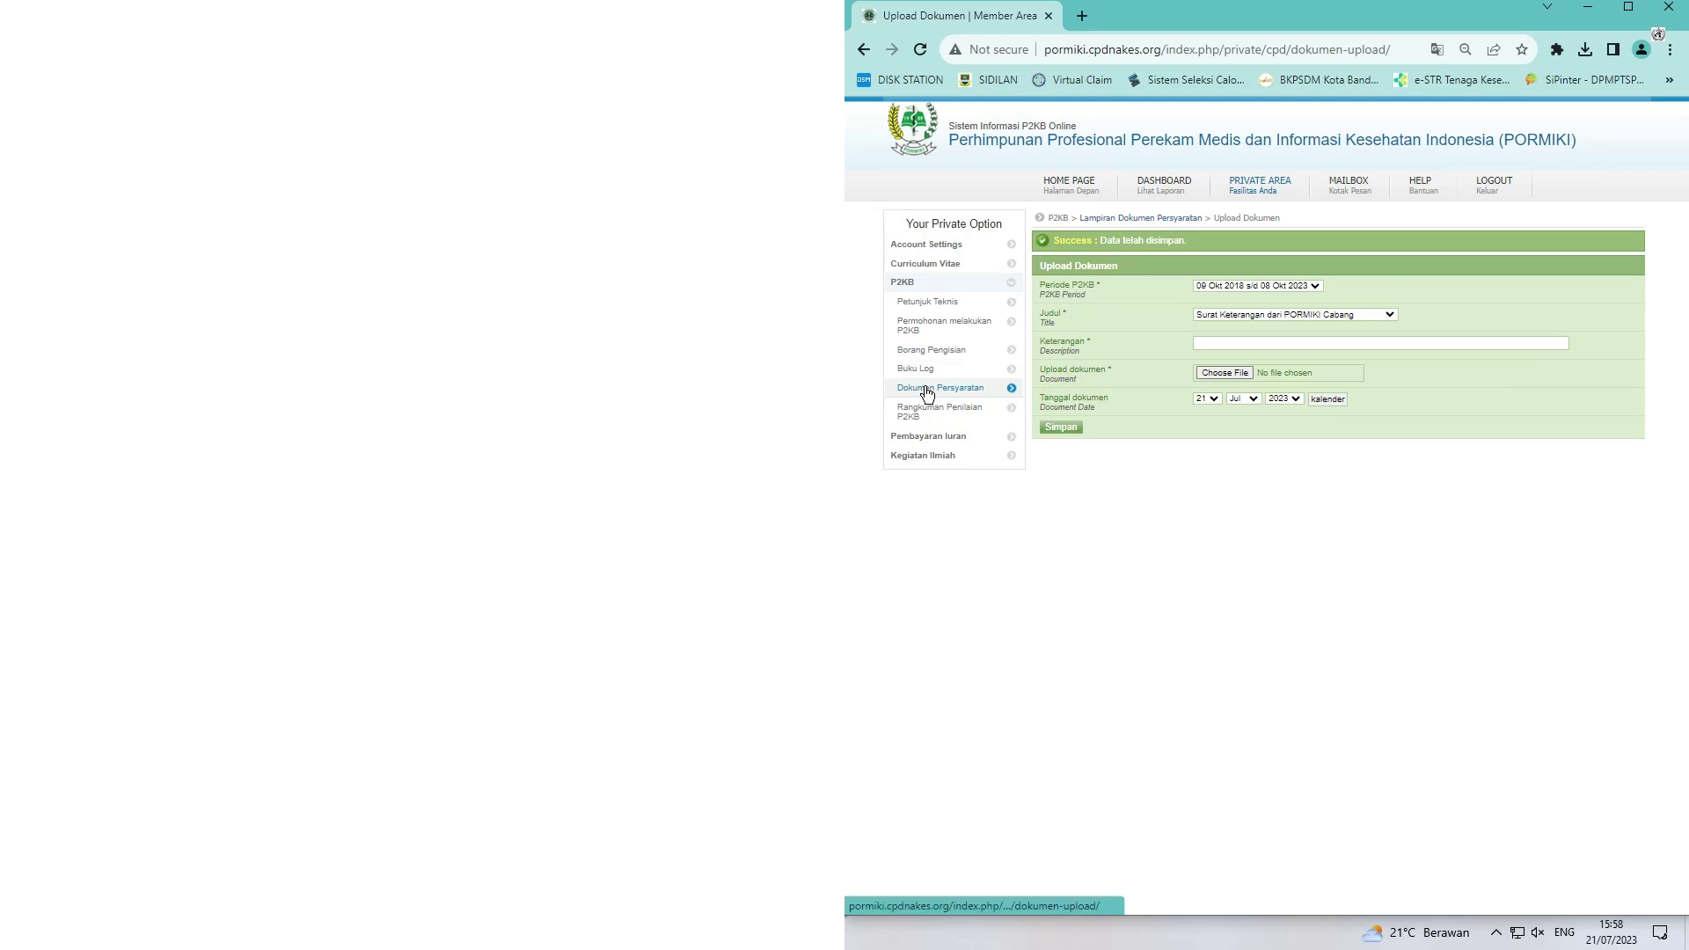
# Open a new requirement document upload form and enter IJAZAH as both the title and the description
pyautogui.click(924, 387)
pyautogui.click(1579, 222)
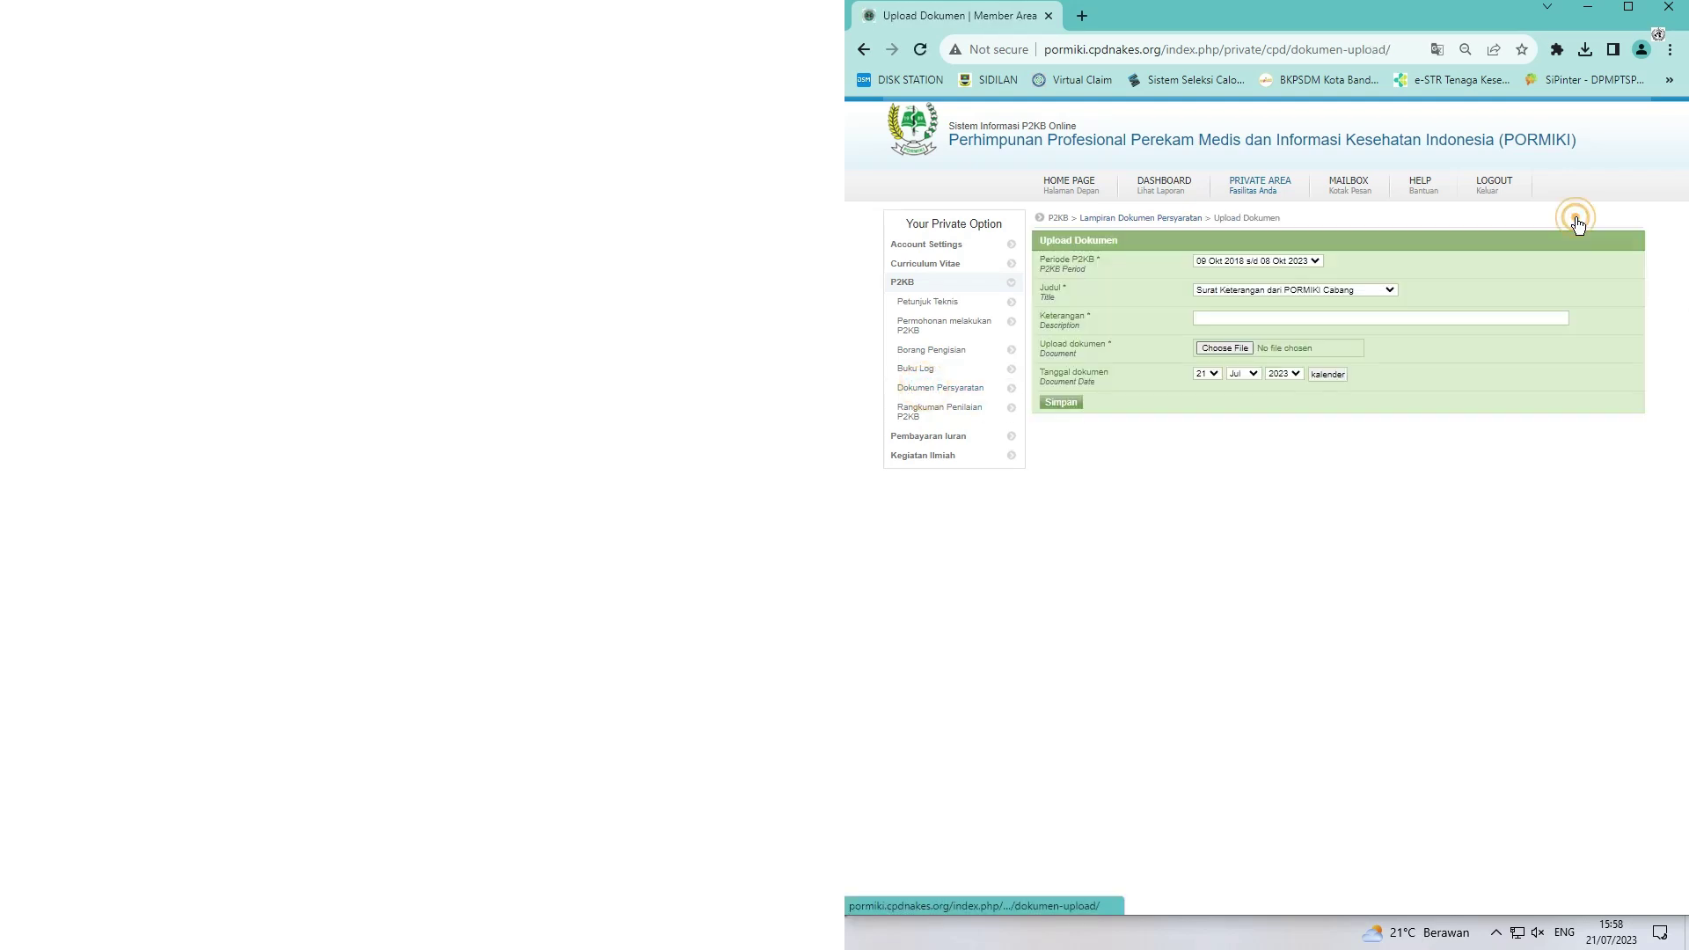
pyautogui.click(1275, 292)
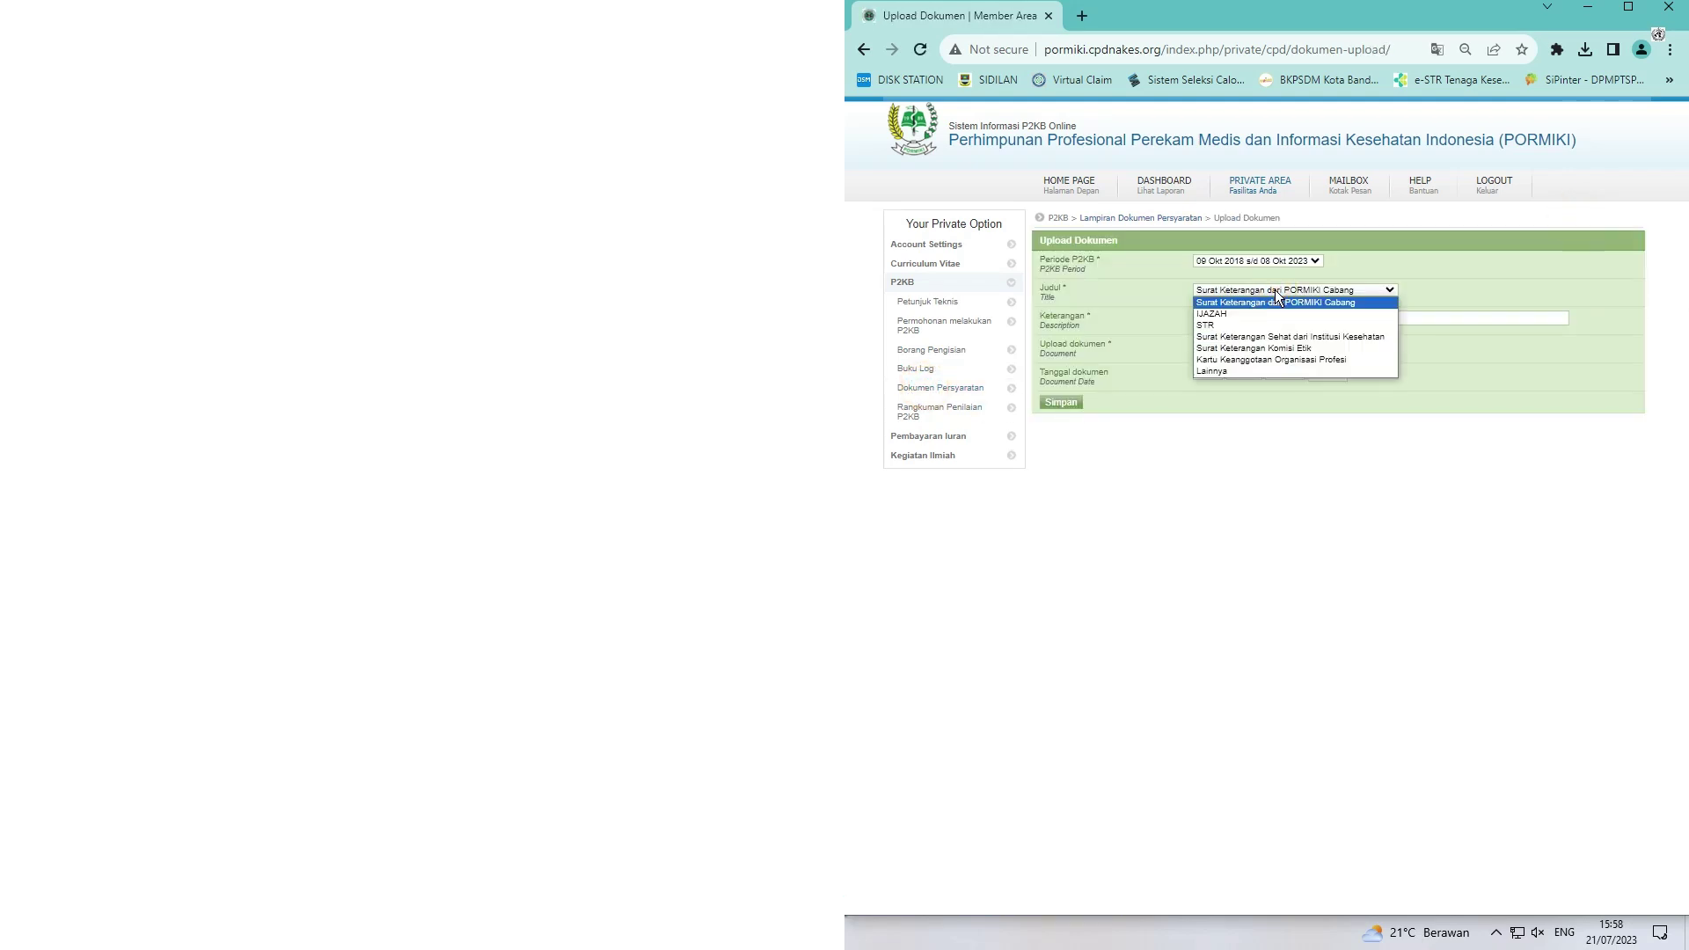
pyautogui.click(1228, 314)
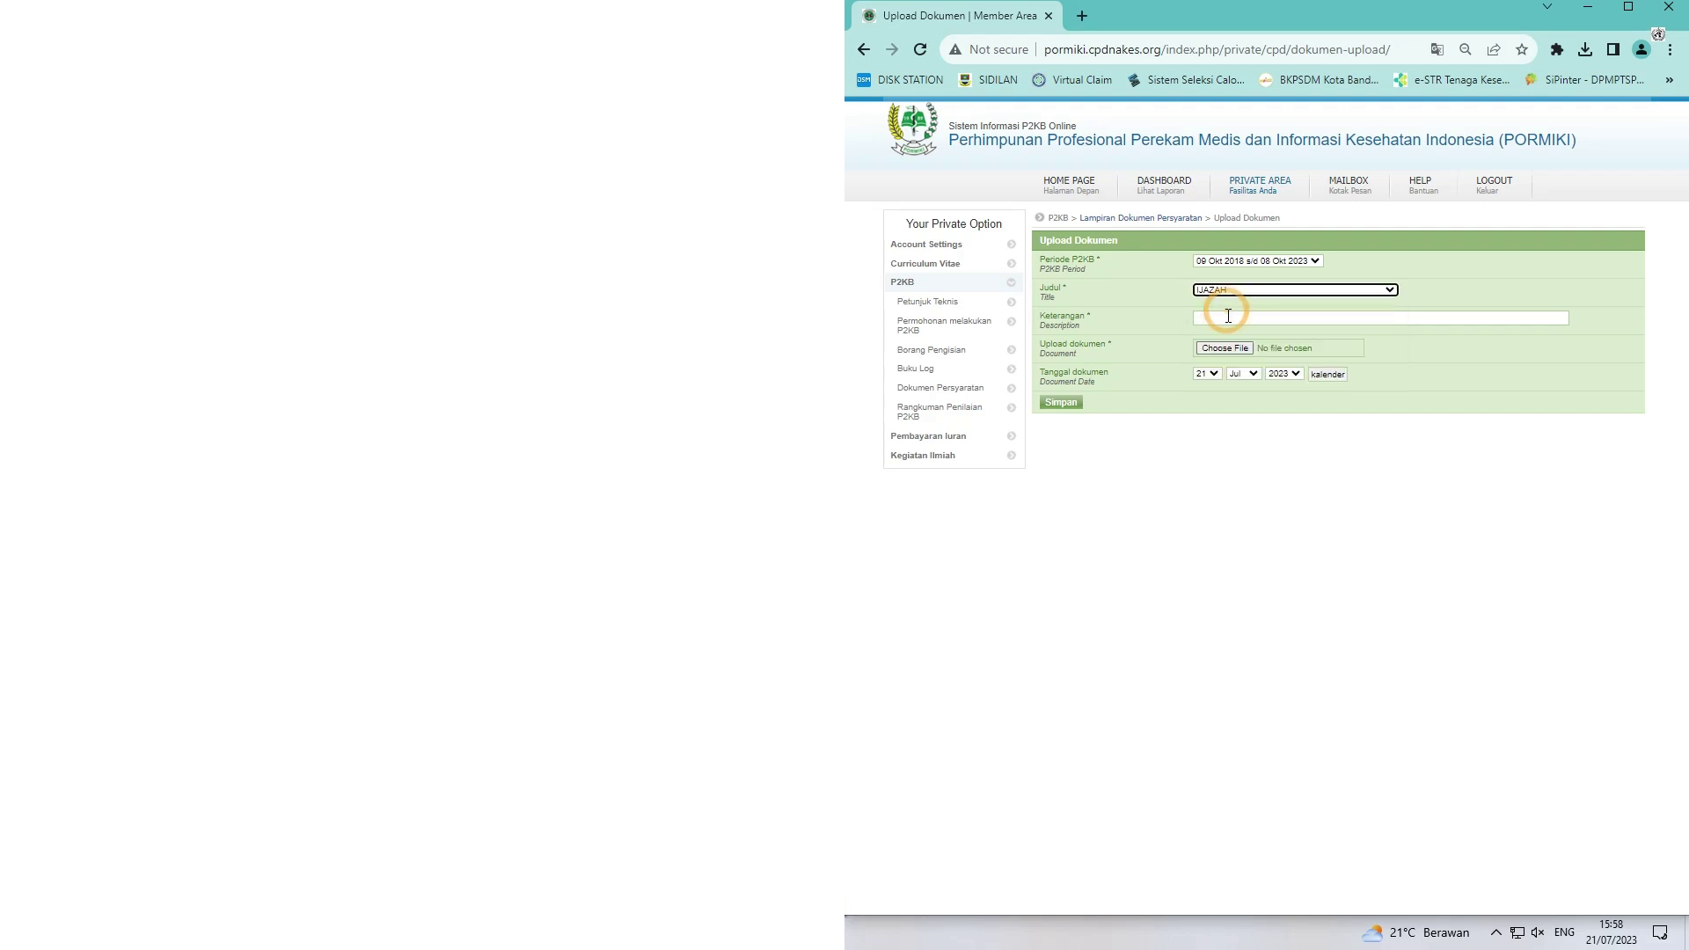
pyautogui.click(1227, 320)
pyautogui.click(1228, 320)
pyautogui.write('IJAZAH')
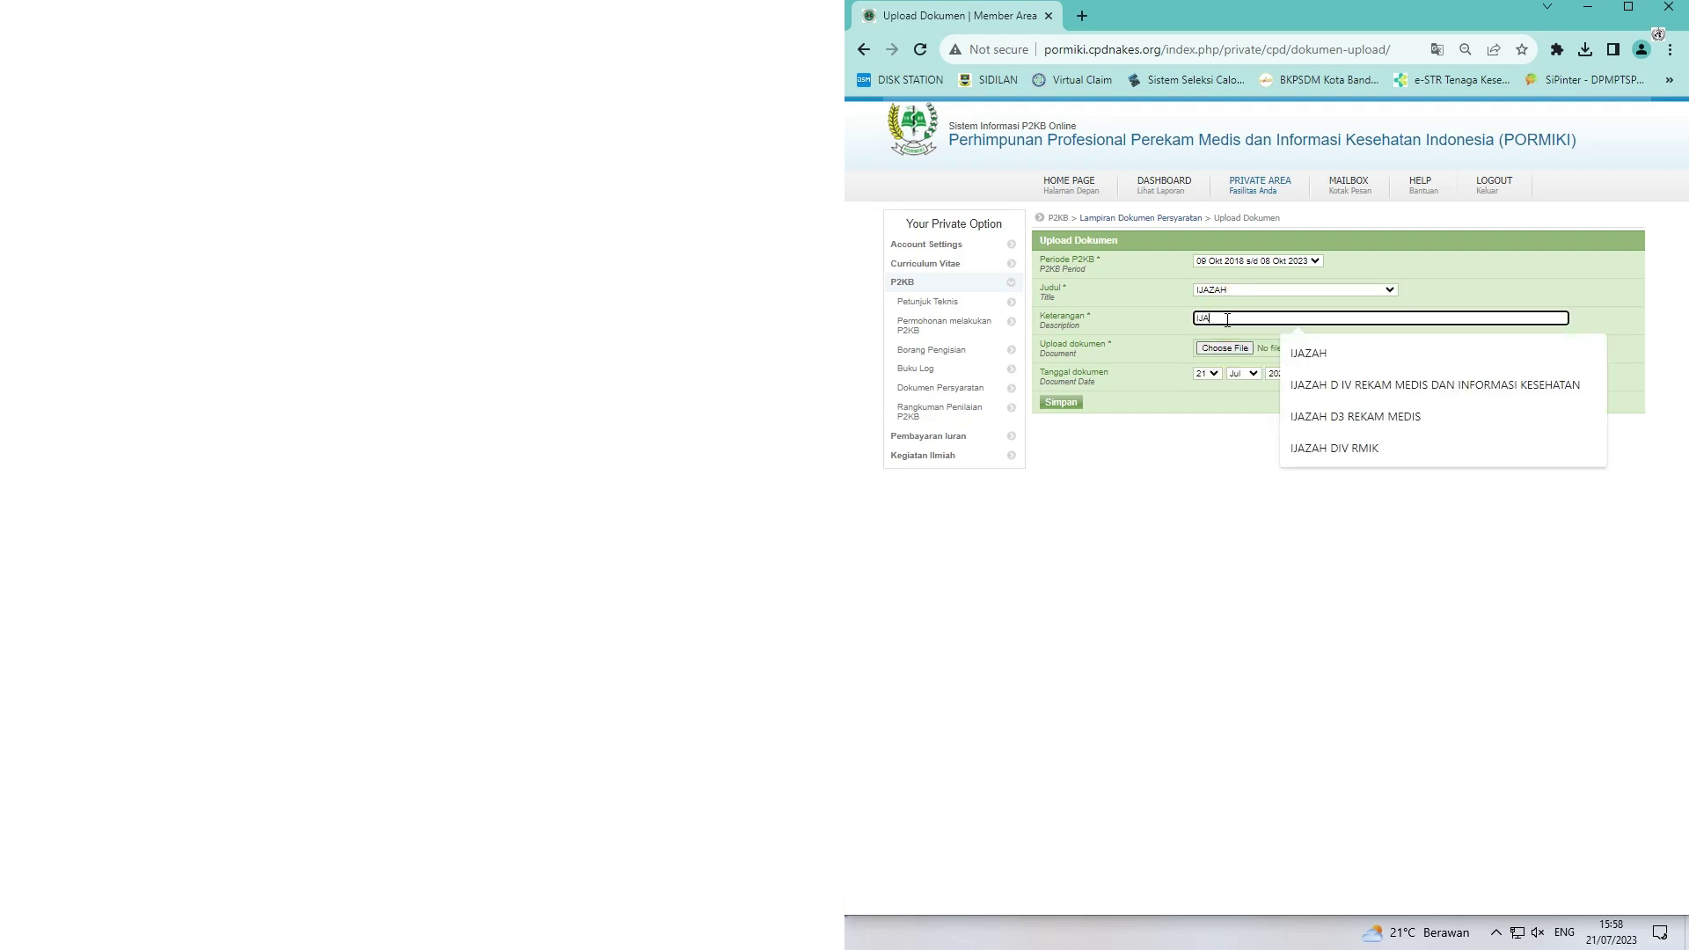
pyautogui.click(1306, 357)
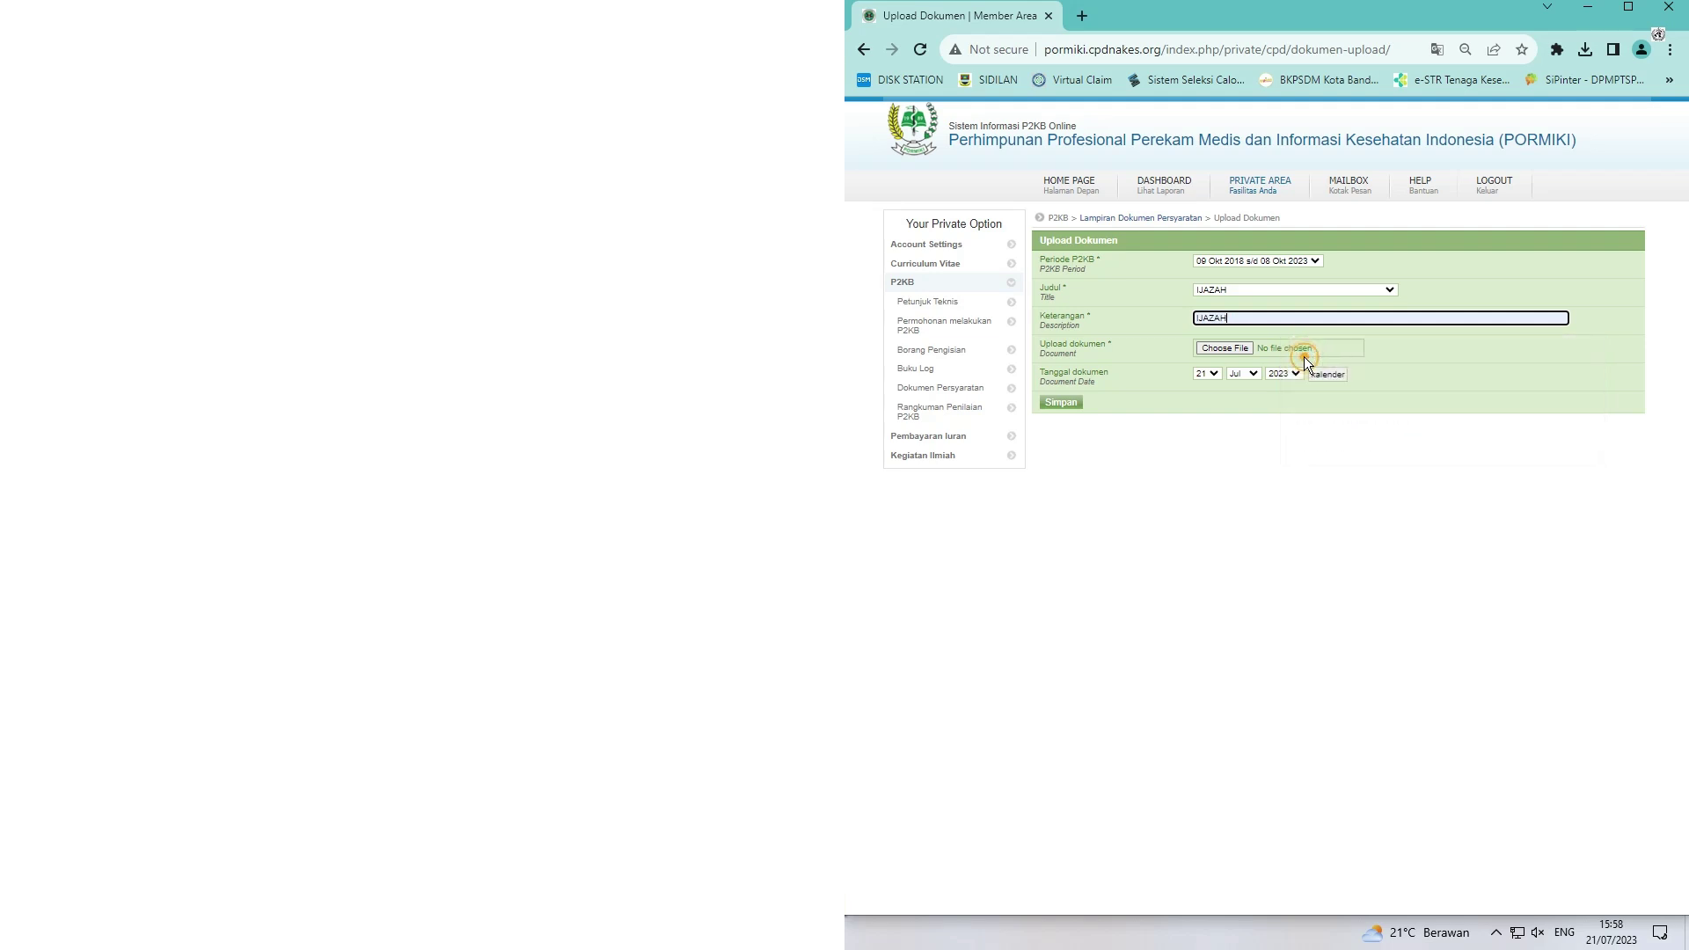
# Attach the diploma PDF to the IJAZAH document
pyautogui.click(1225, 349)
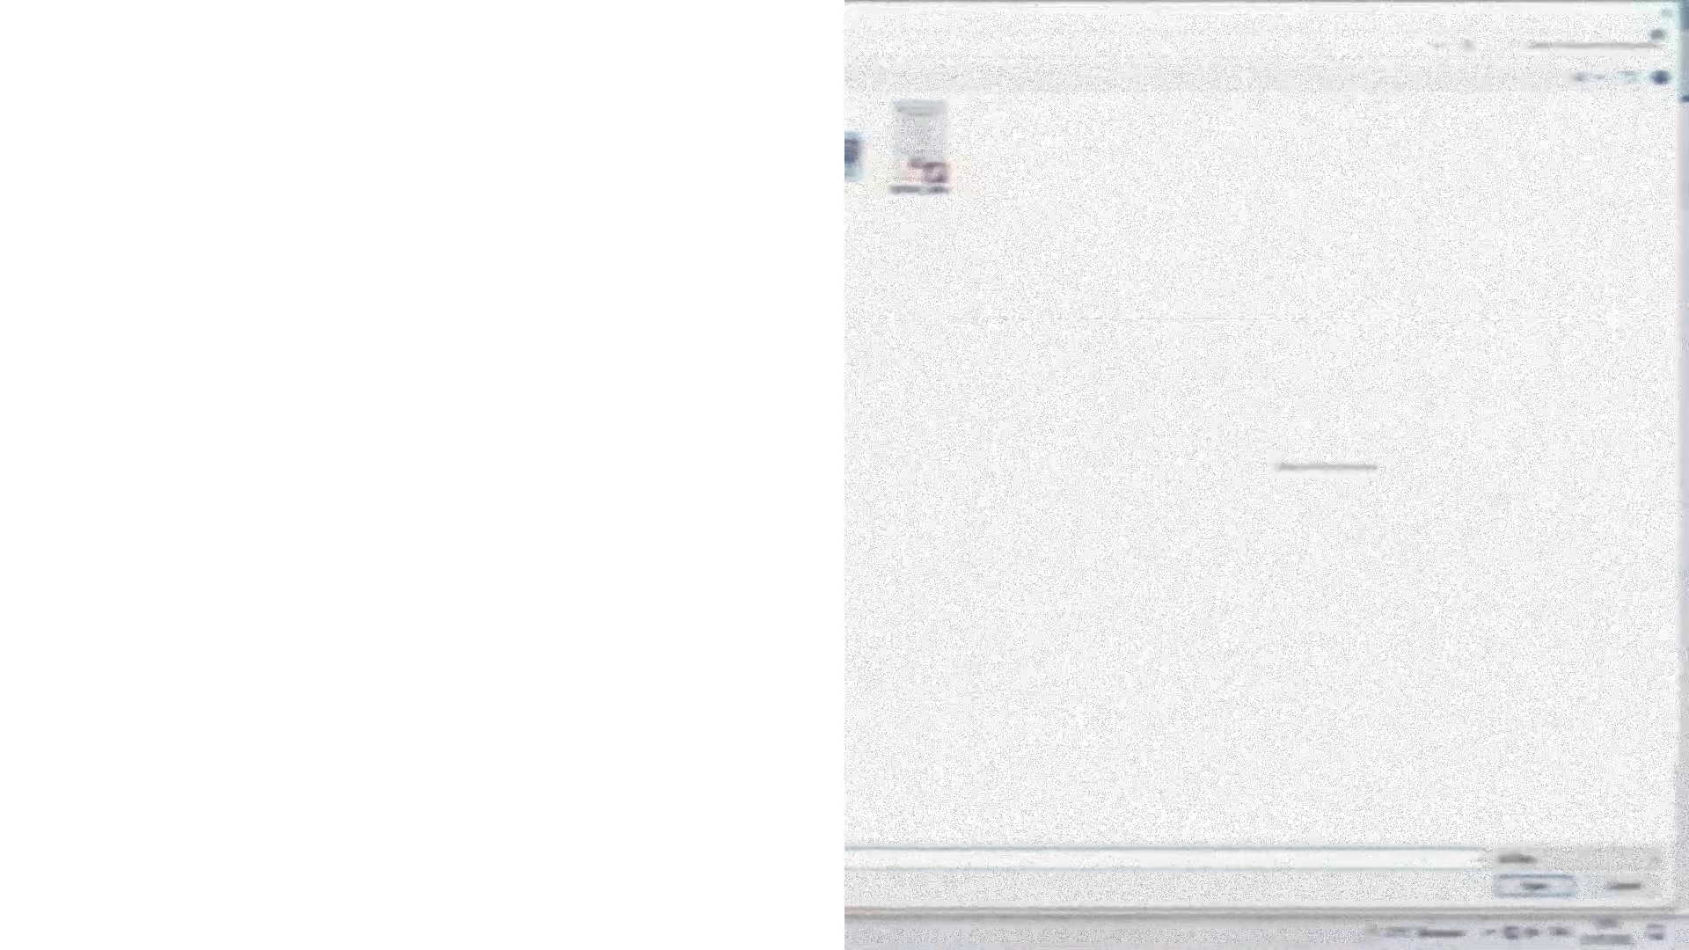
pyautogui.click(920, 149)
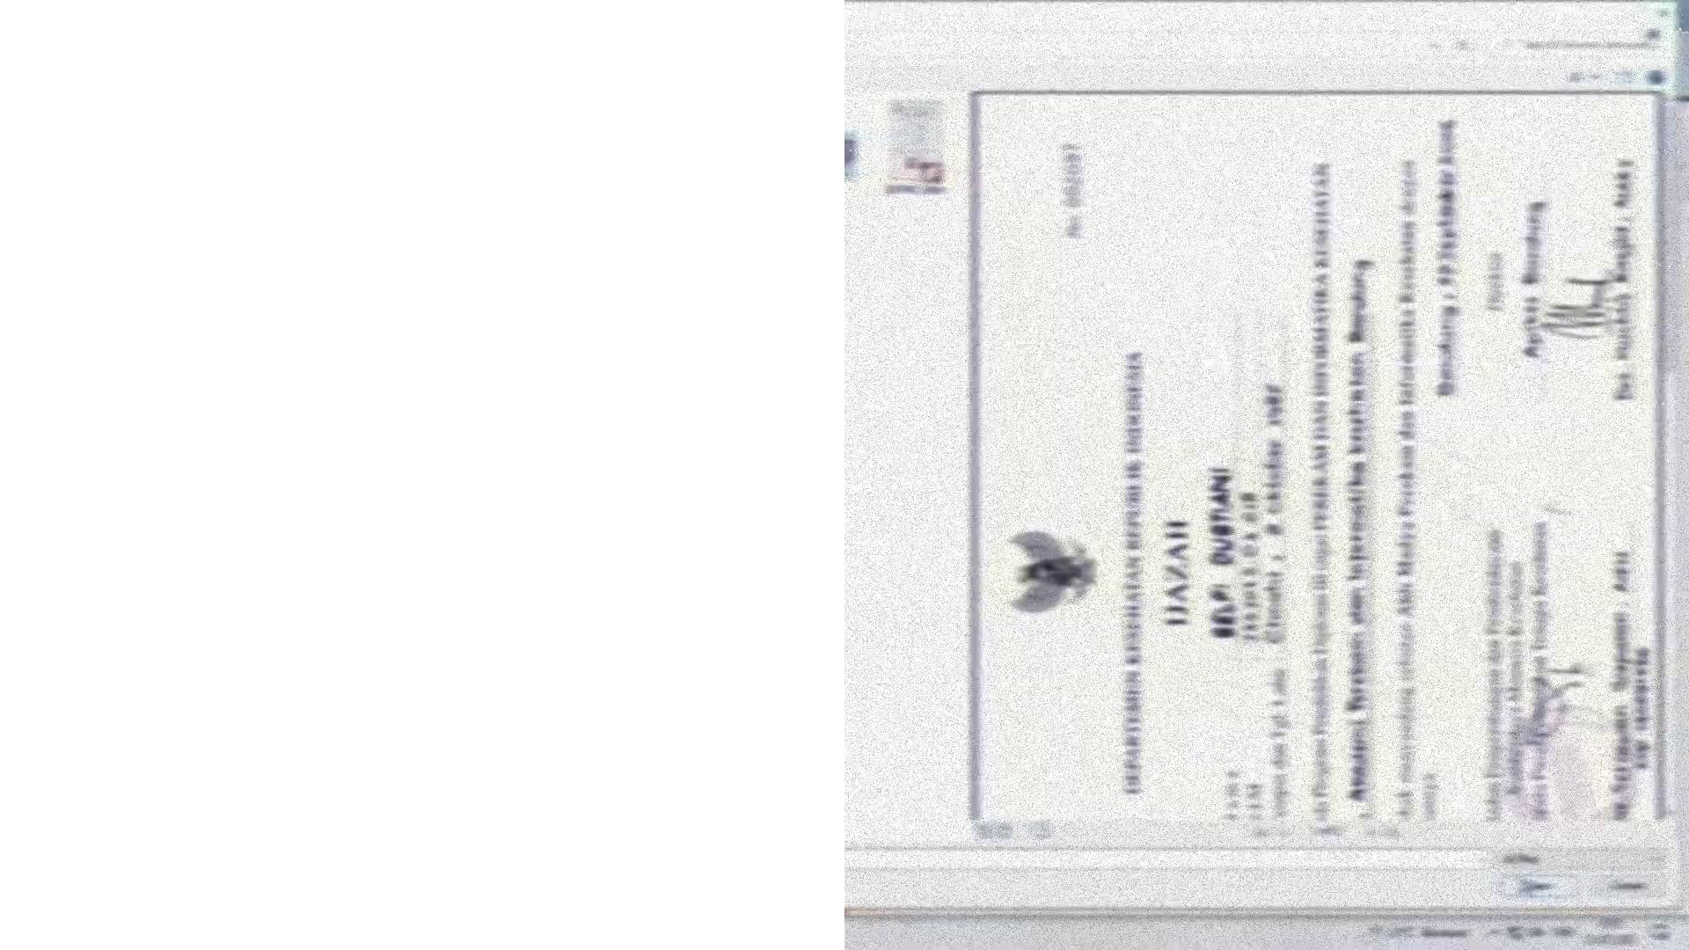
pyautogui.click(1523, 885)
# Set the IJAZAH document's date to 25 September 2013
pyautogui.click(1208, 375)
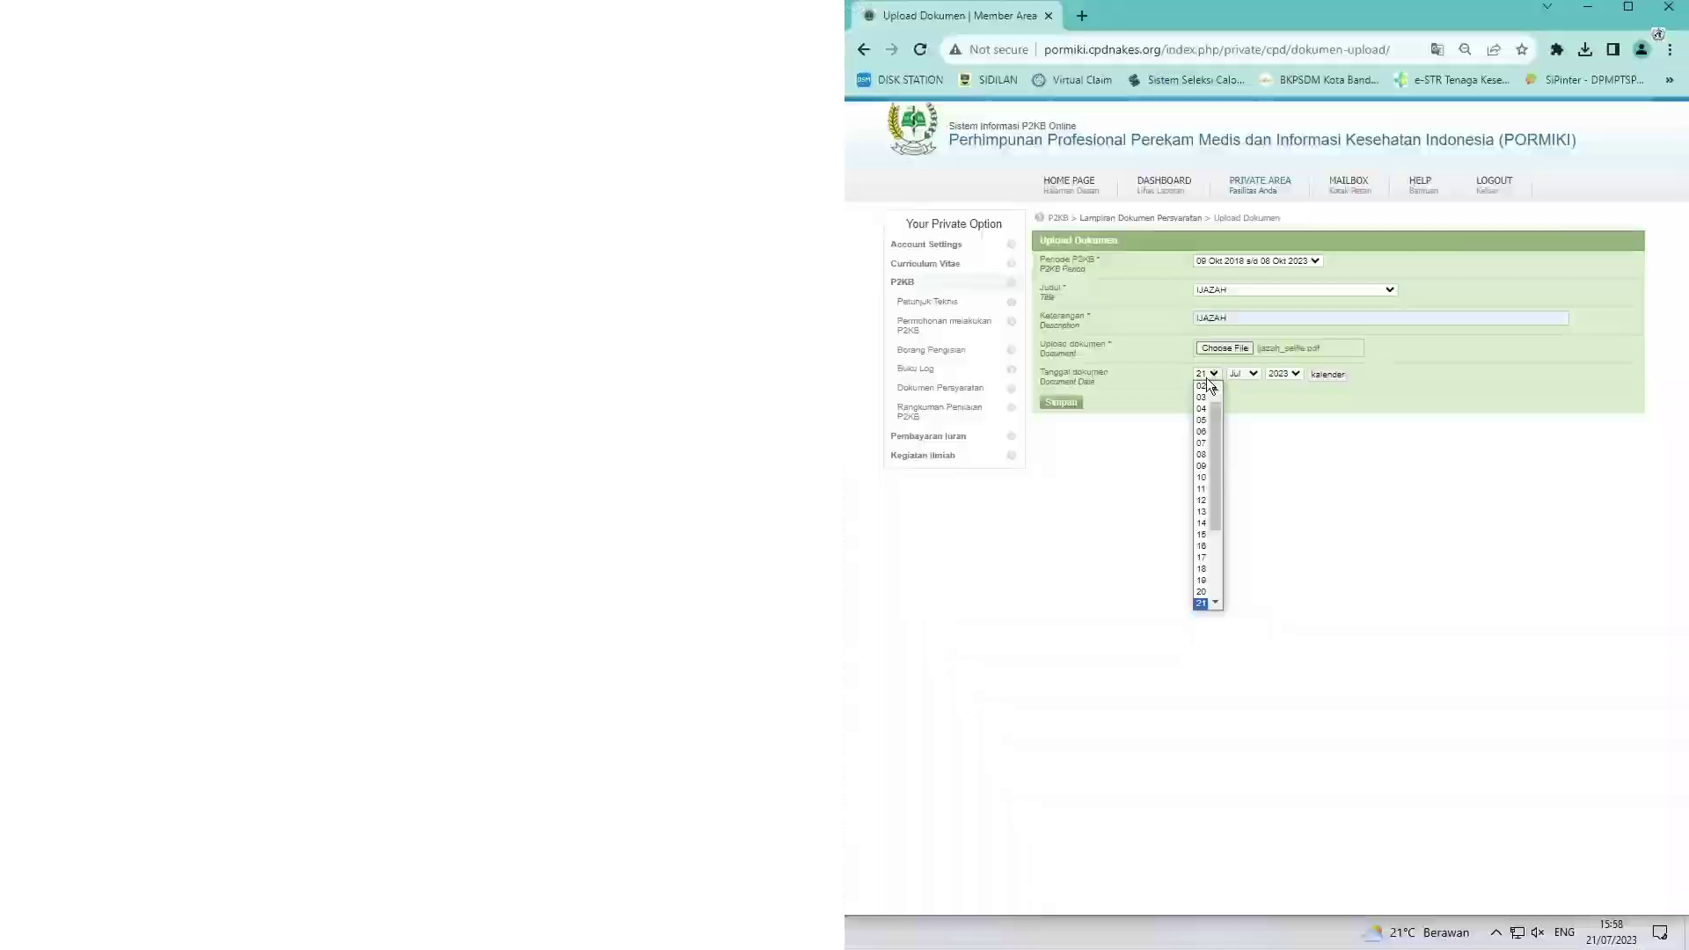
pyautogui.click(1216, 602)
pyautogui.click(1216, 602)
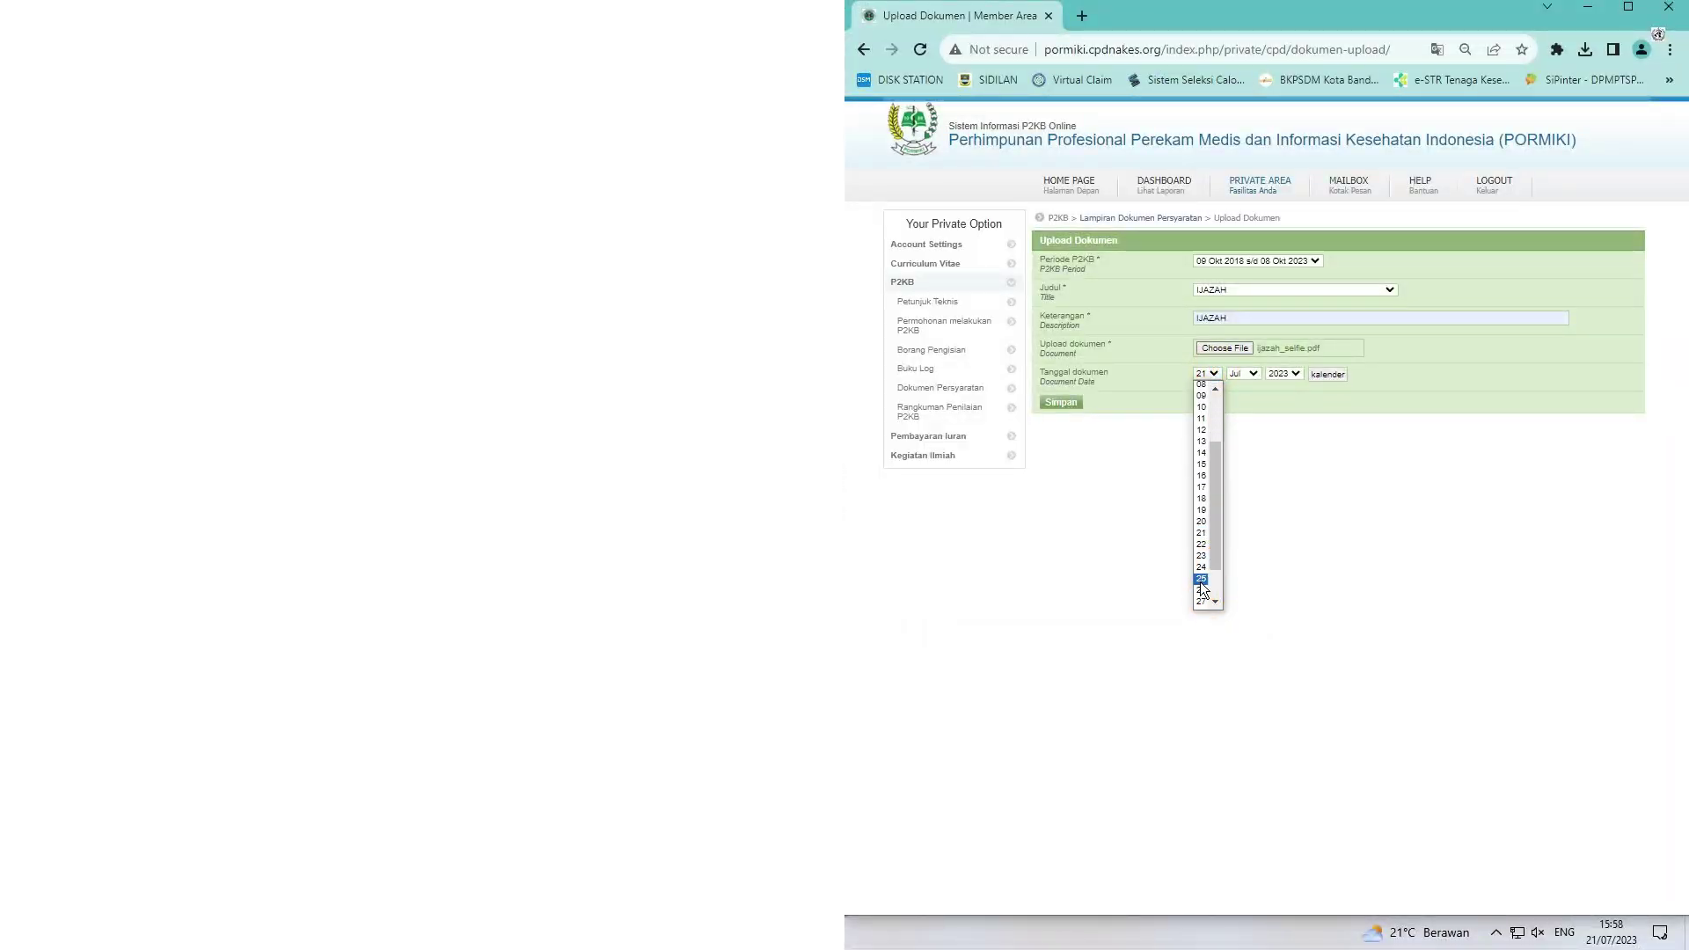
pyautogui.click(1202, 580)
pyautogui.click(1249, 374)
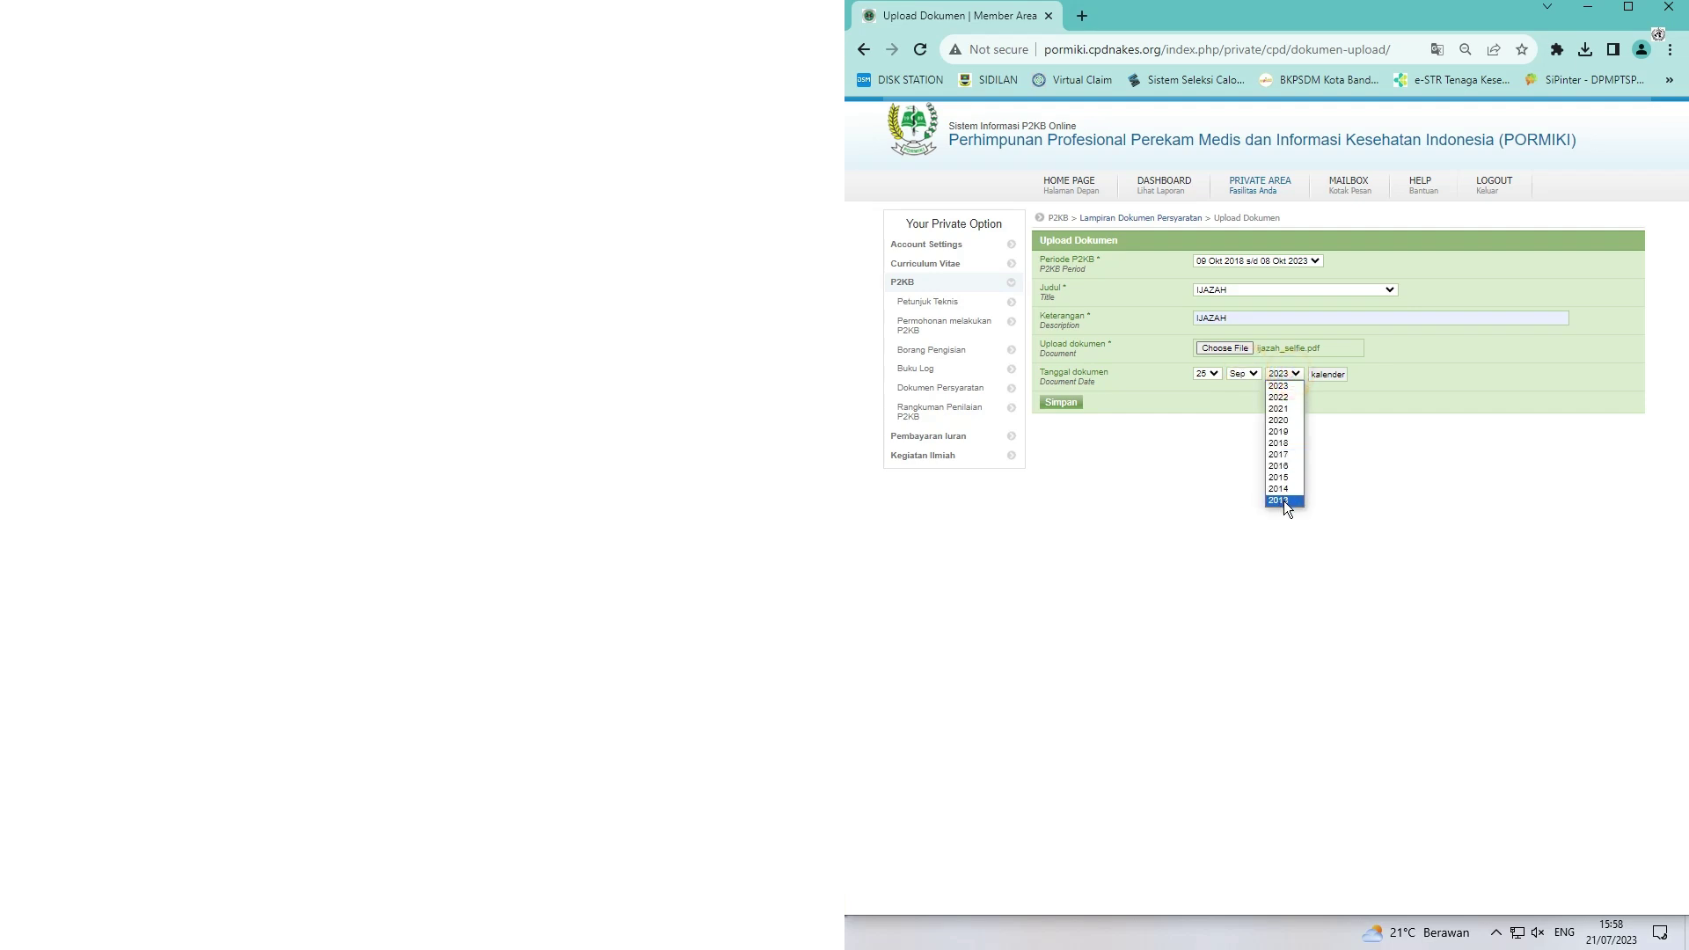
pyautogui.click(1285, 500)
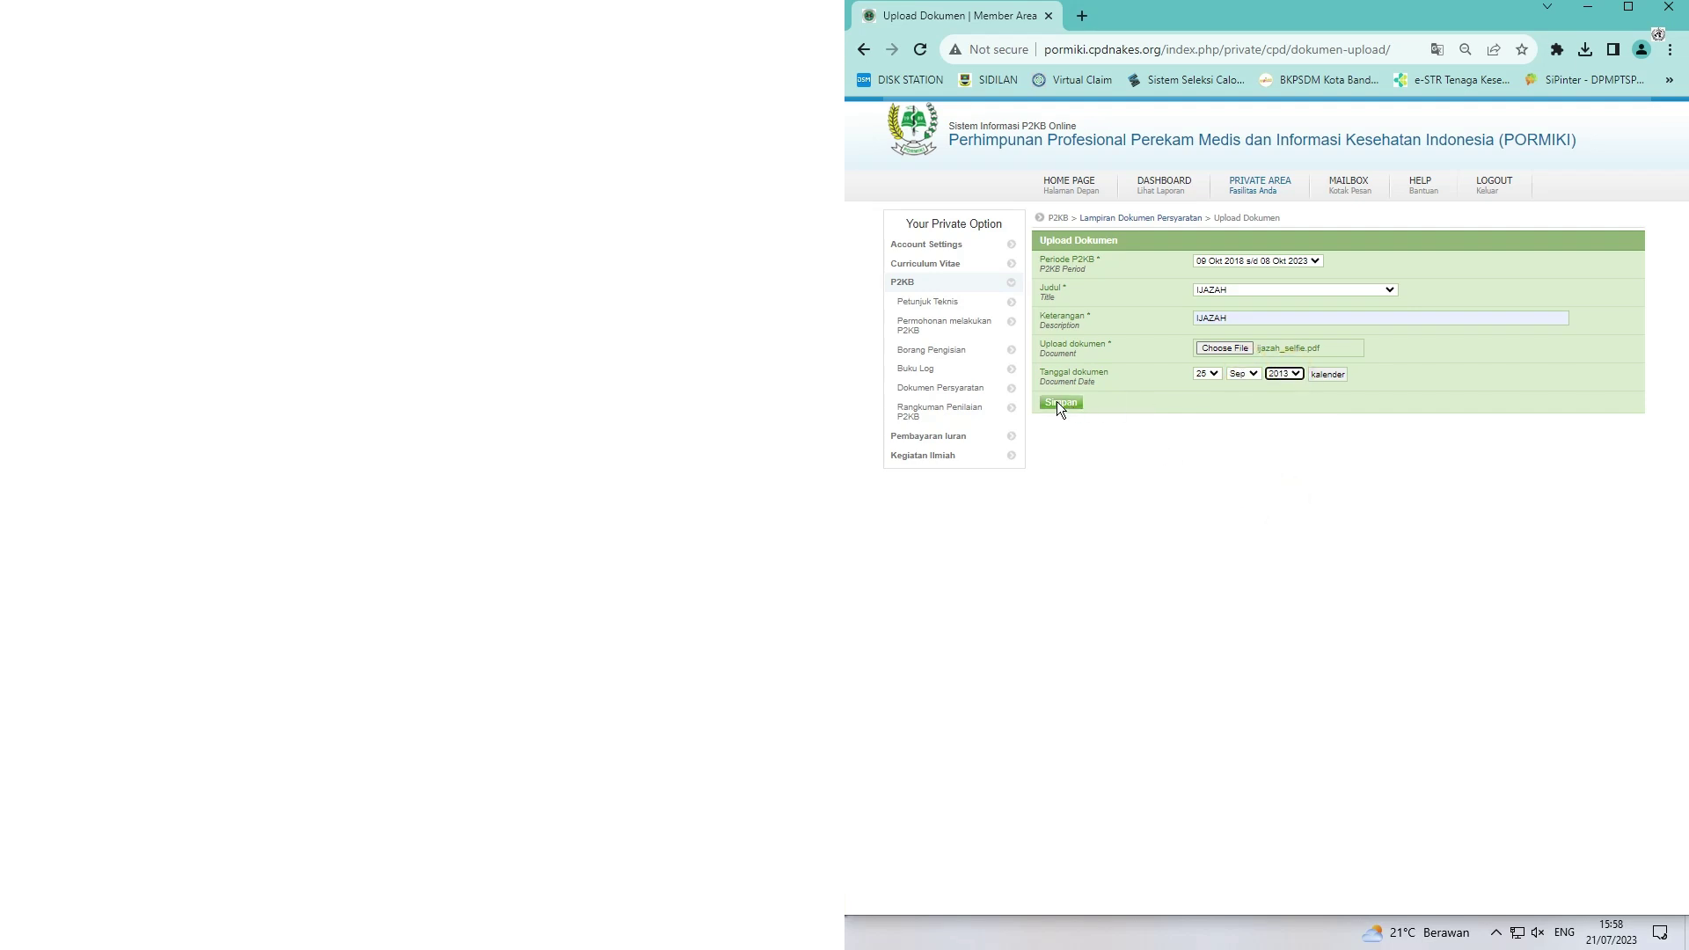
# Start another requirement document upload titled Kartu Keanggotaan Organisasi Profesi with the description E-KTA
pyautogui.click(939, 388)
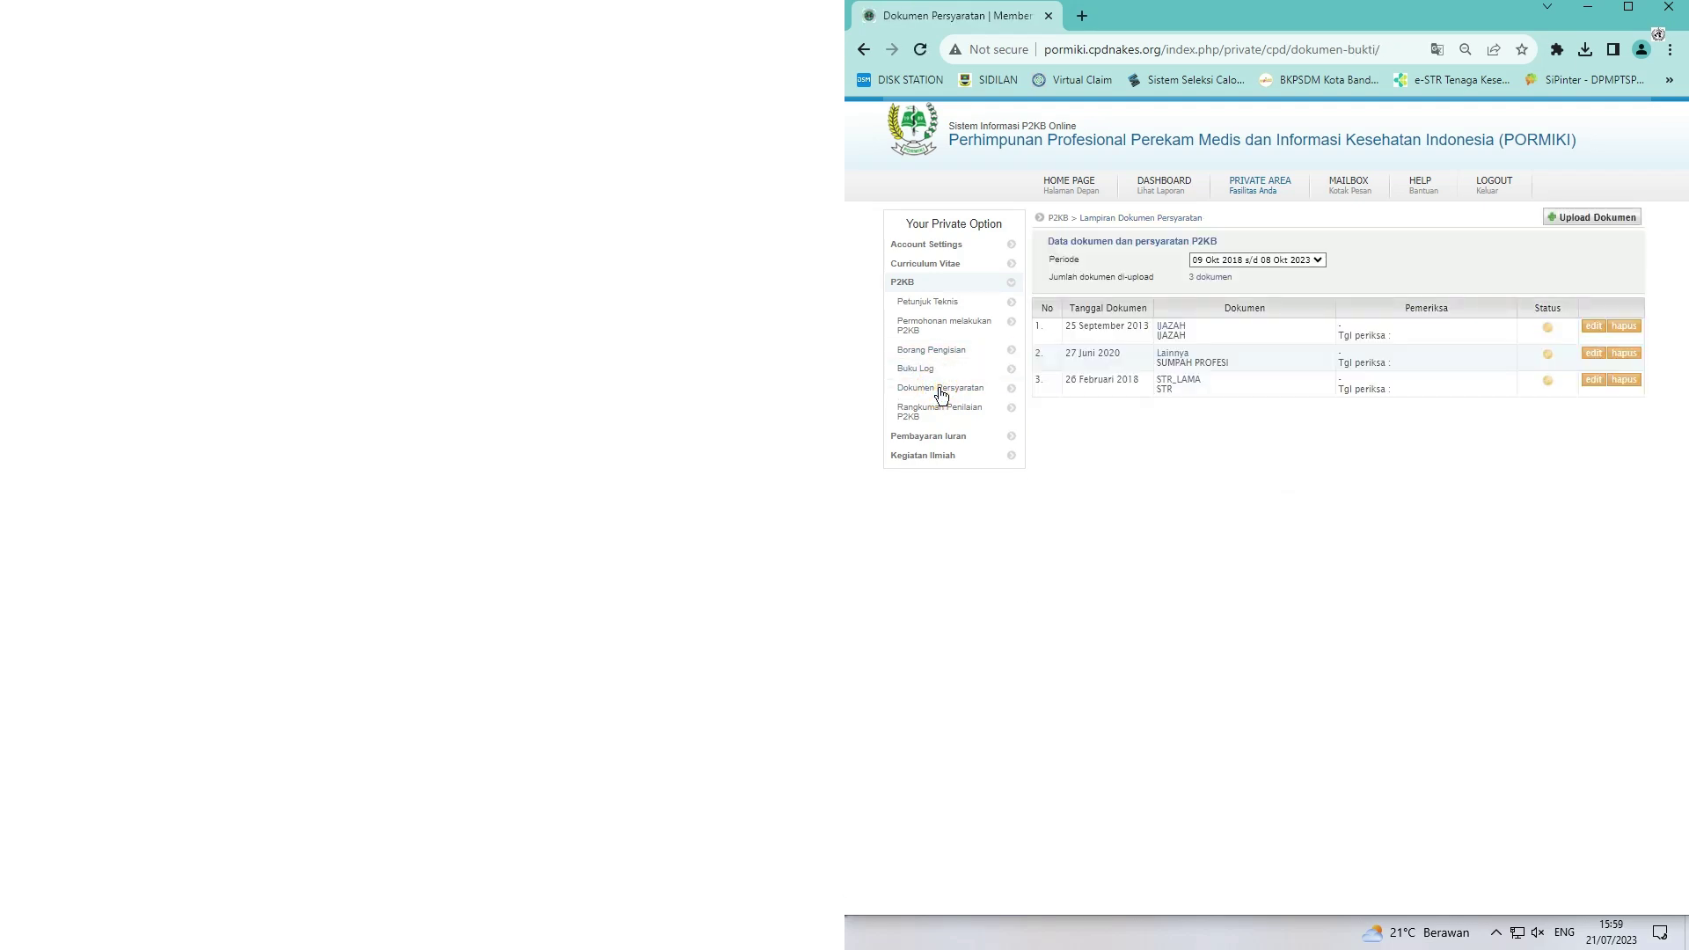
pyautogui.click(1593, 217)
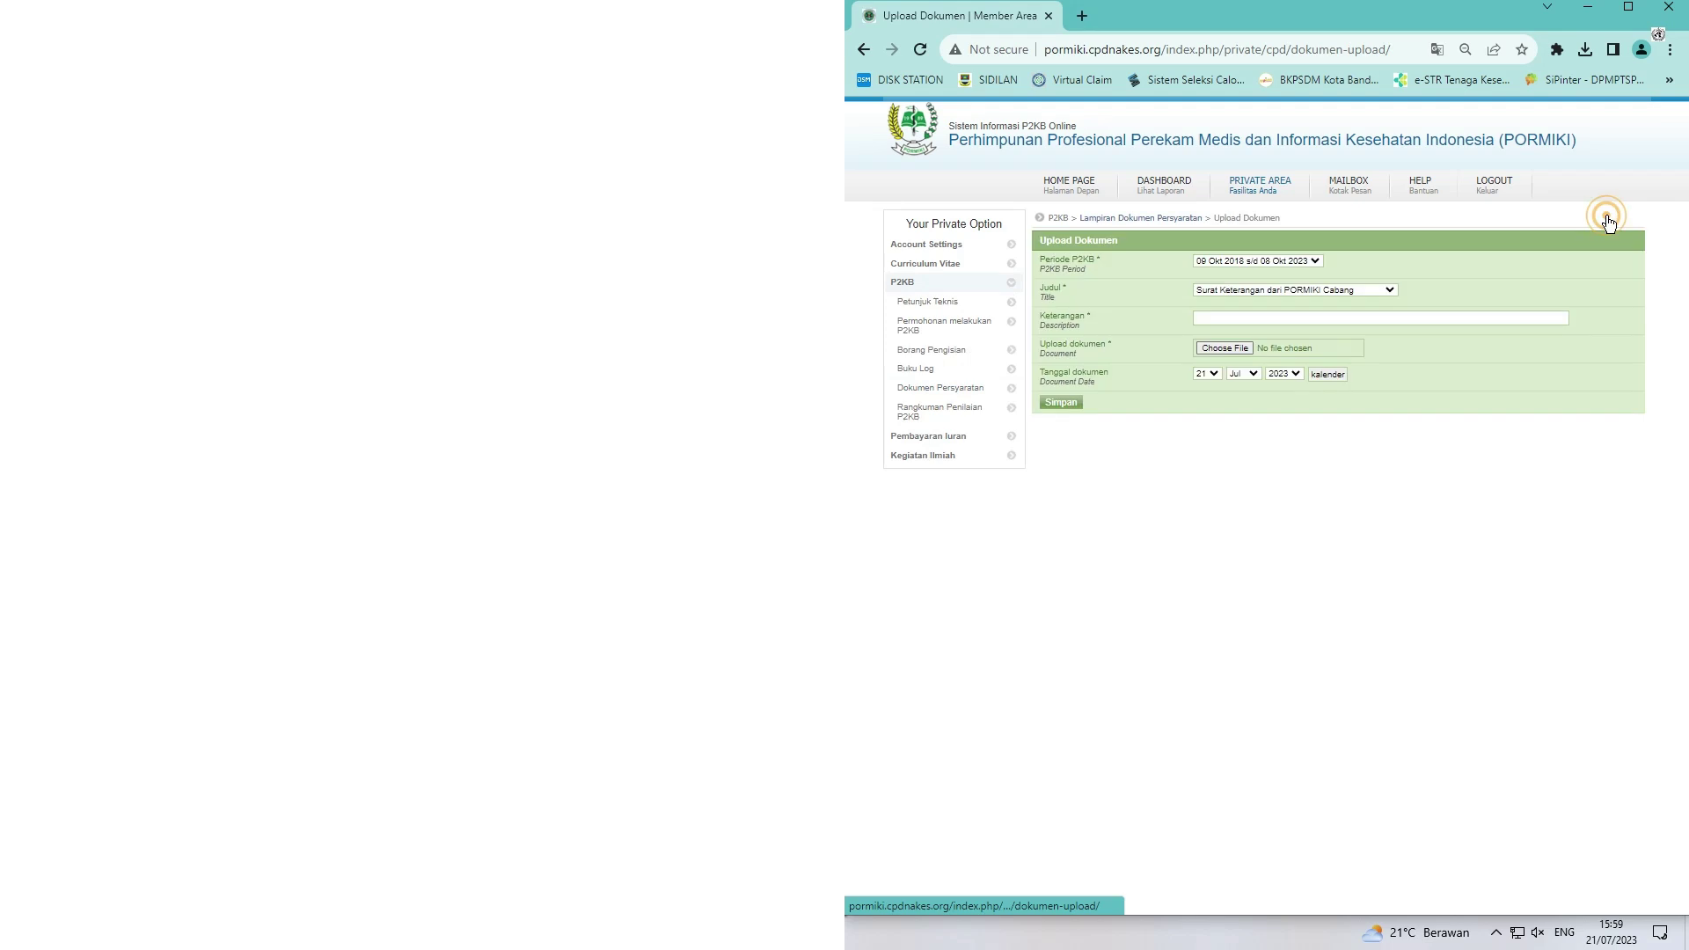
pyautogui.click(1233, 288)
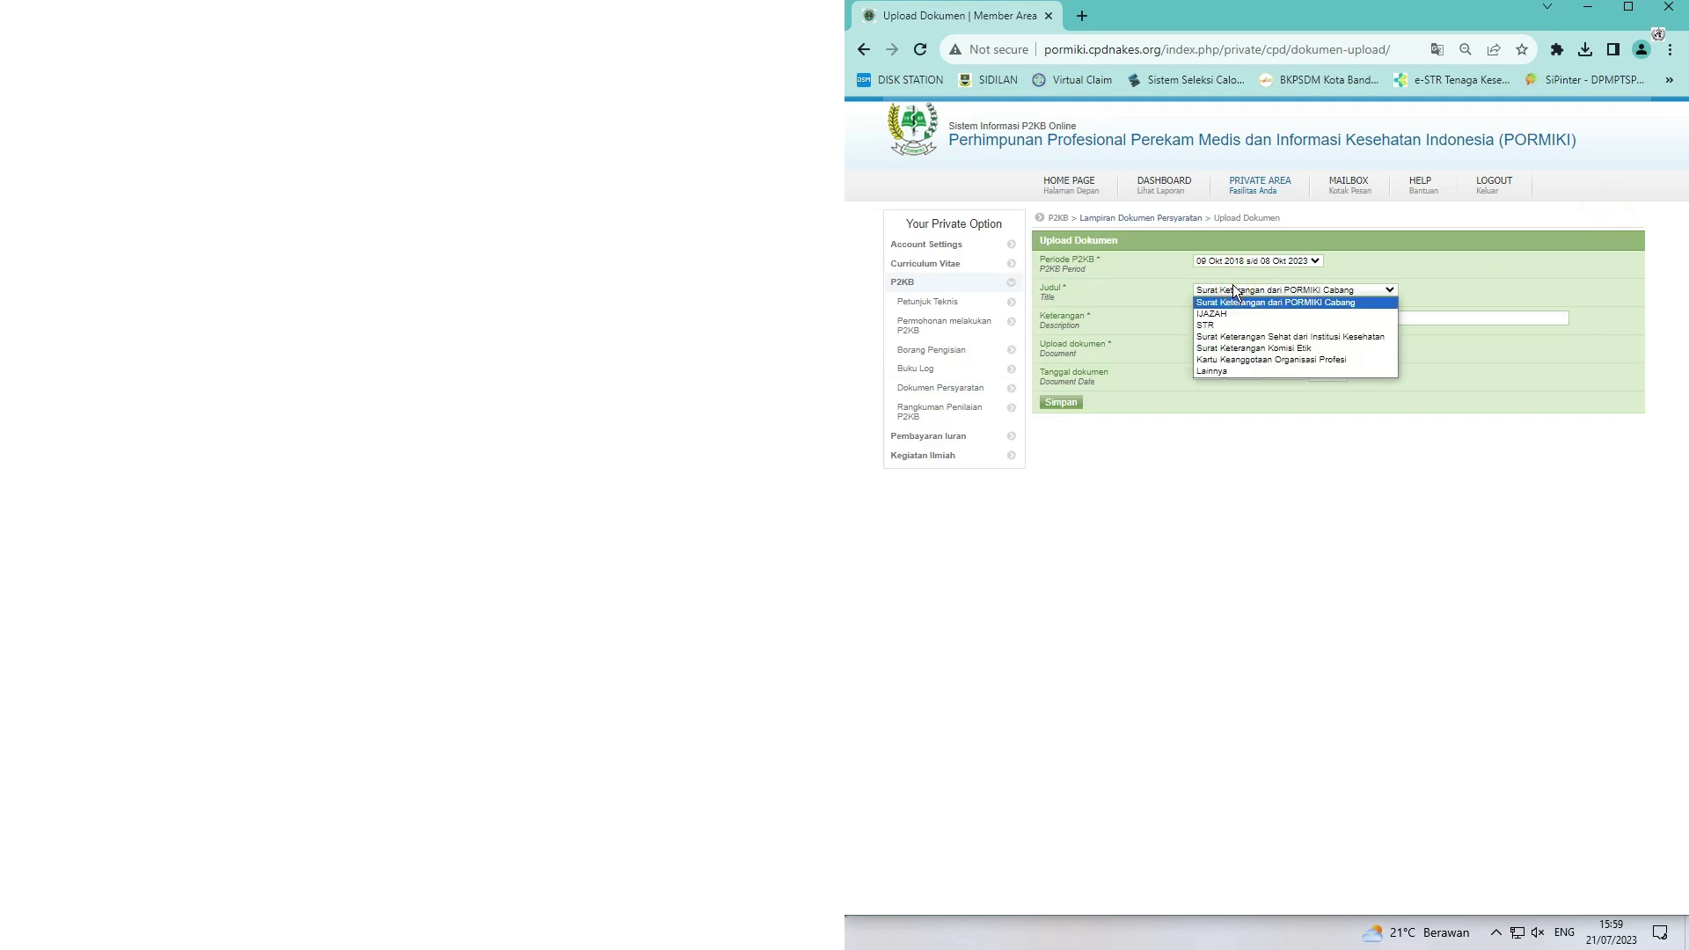
pyautogui.click(1244, 359)
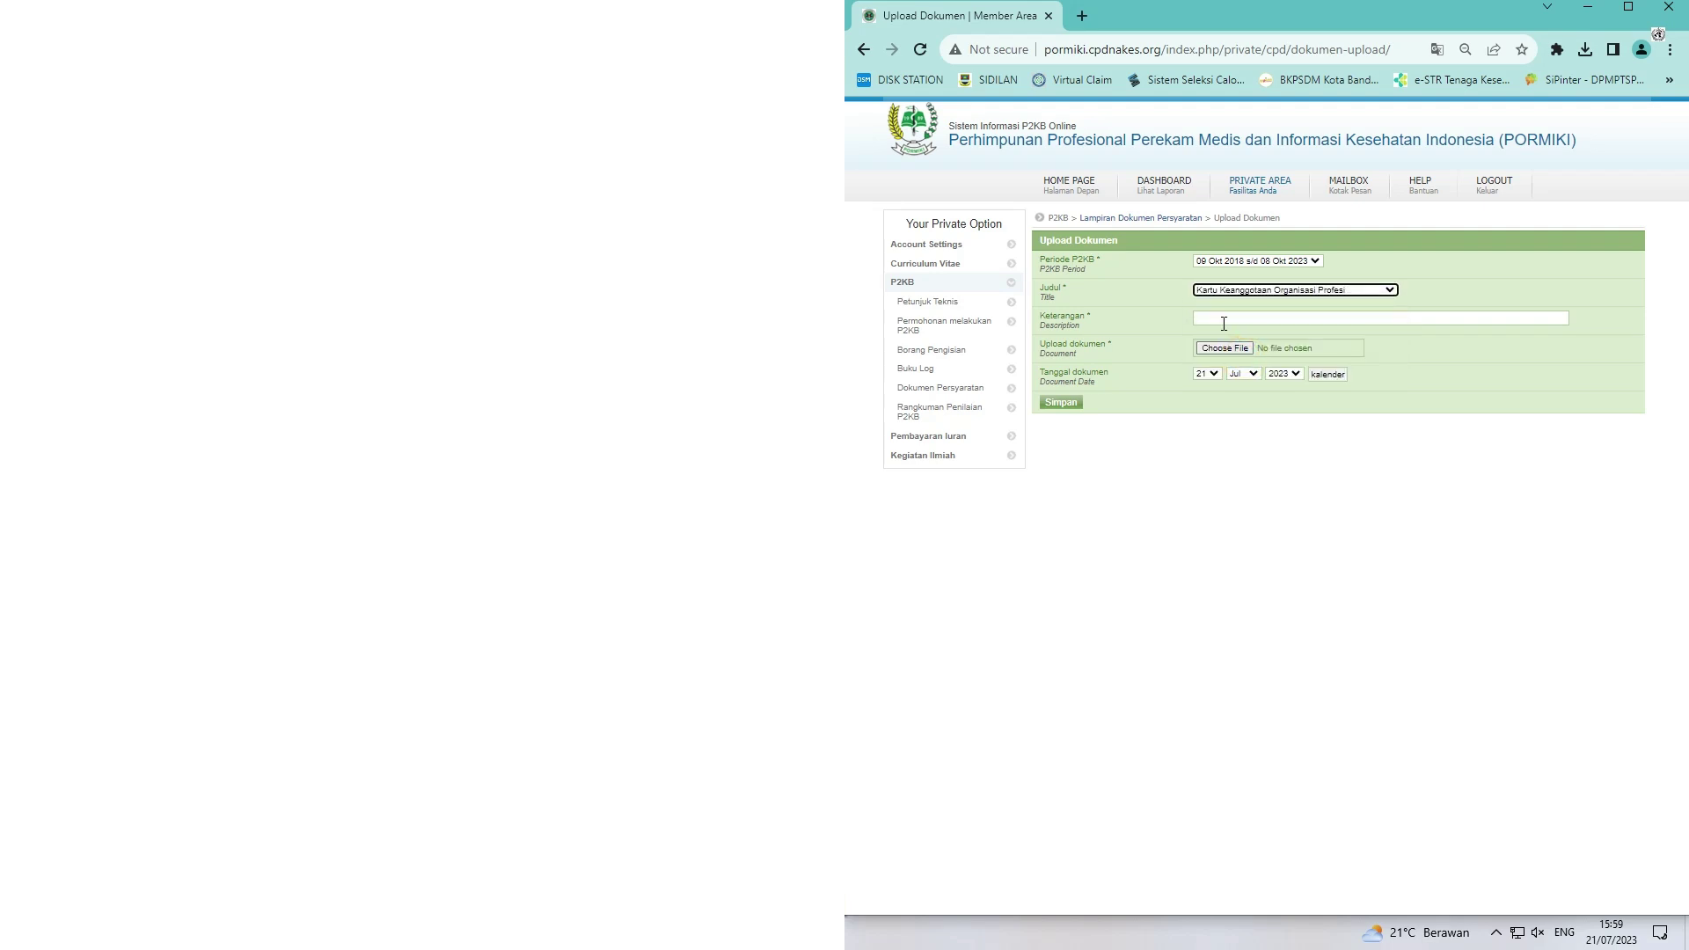
pyautogui.click(1224, 320)
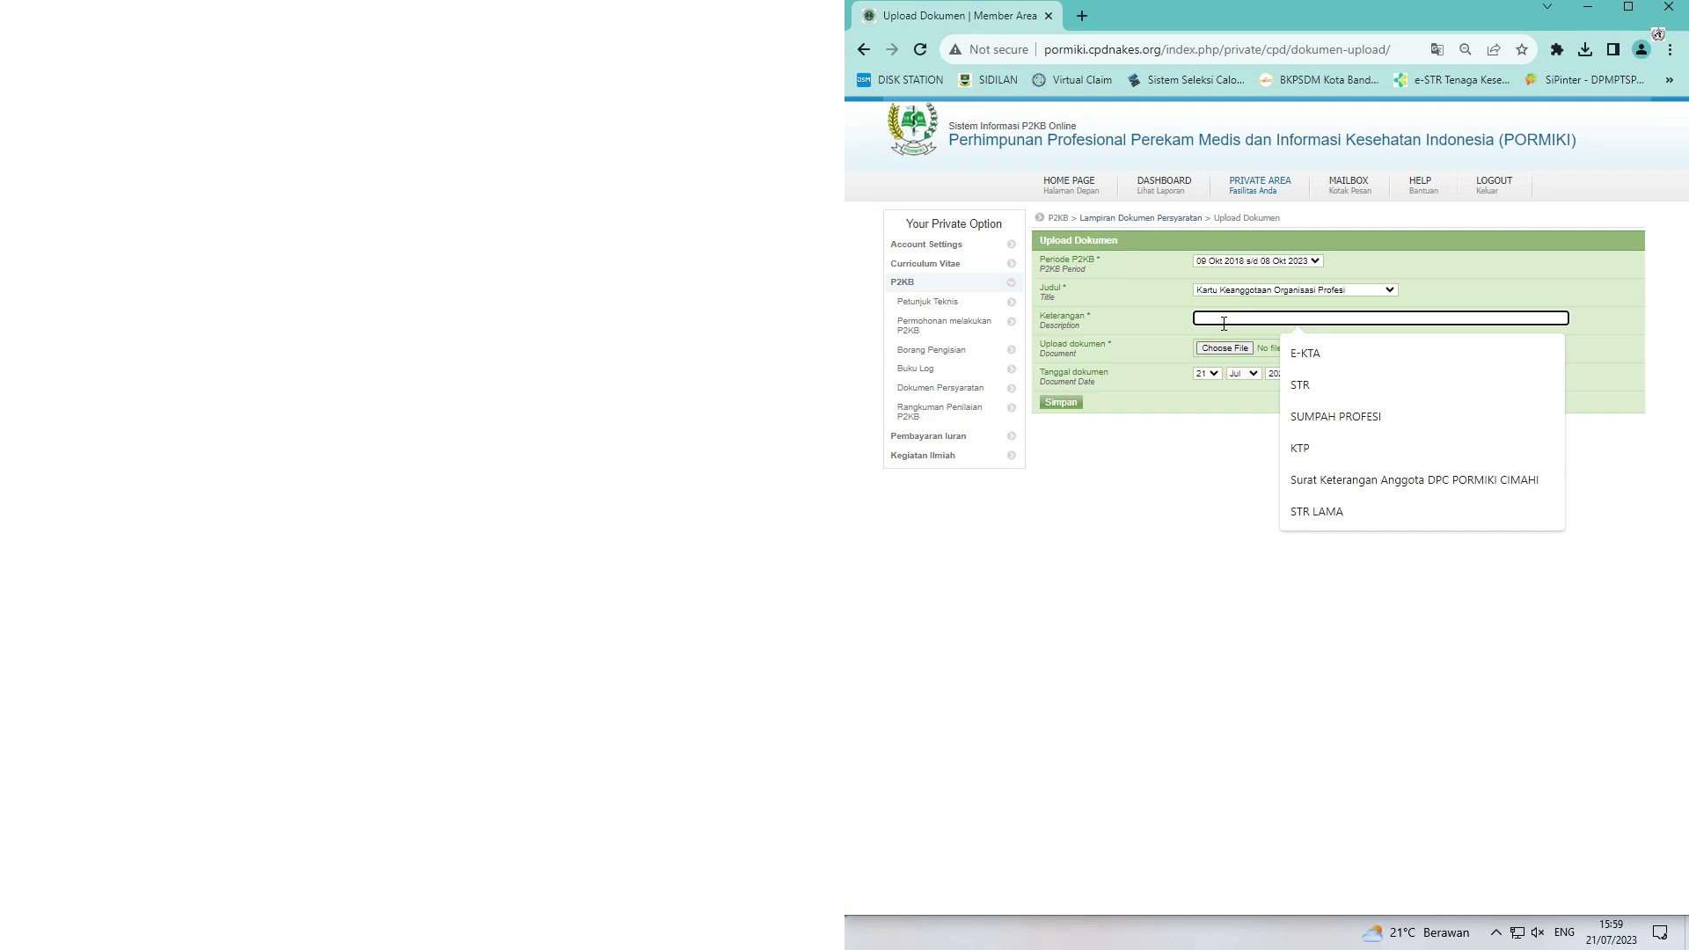
pyautogui.click(1299, 353)
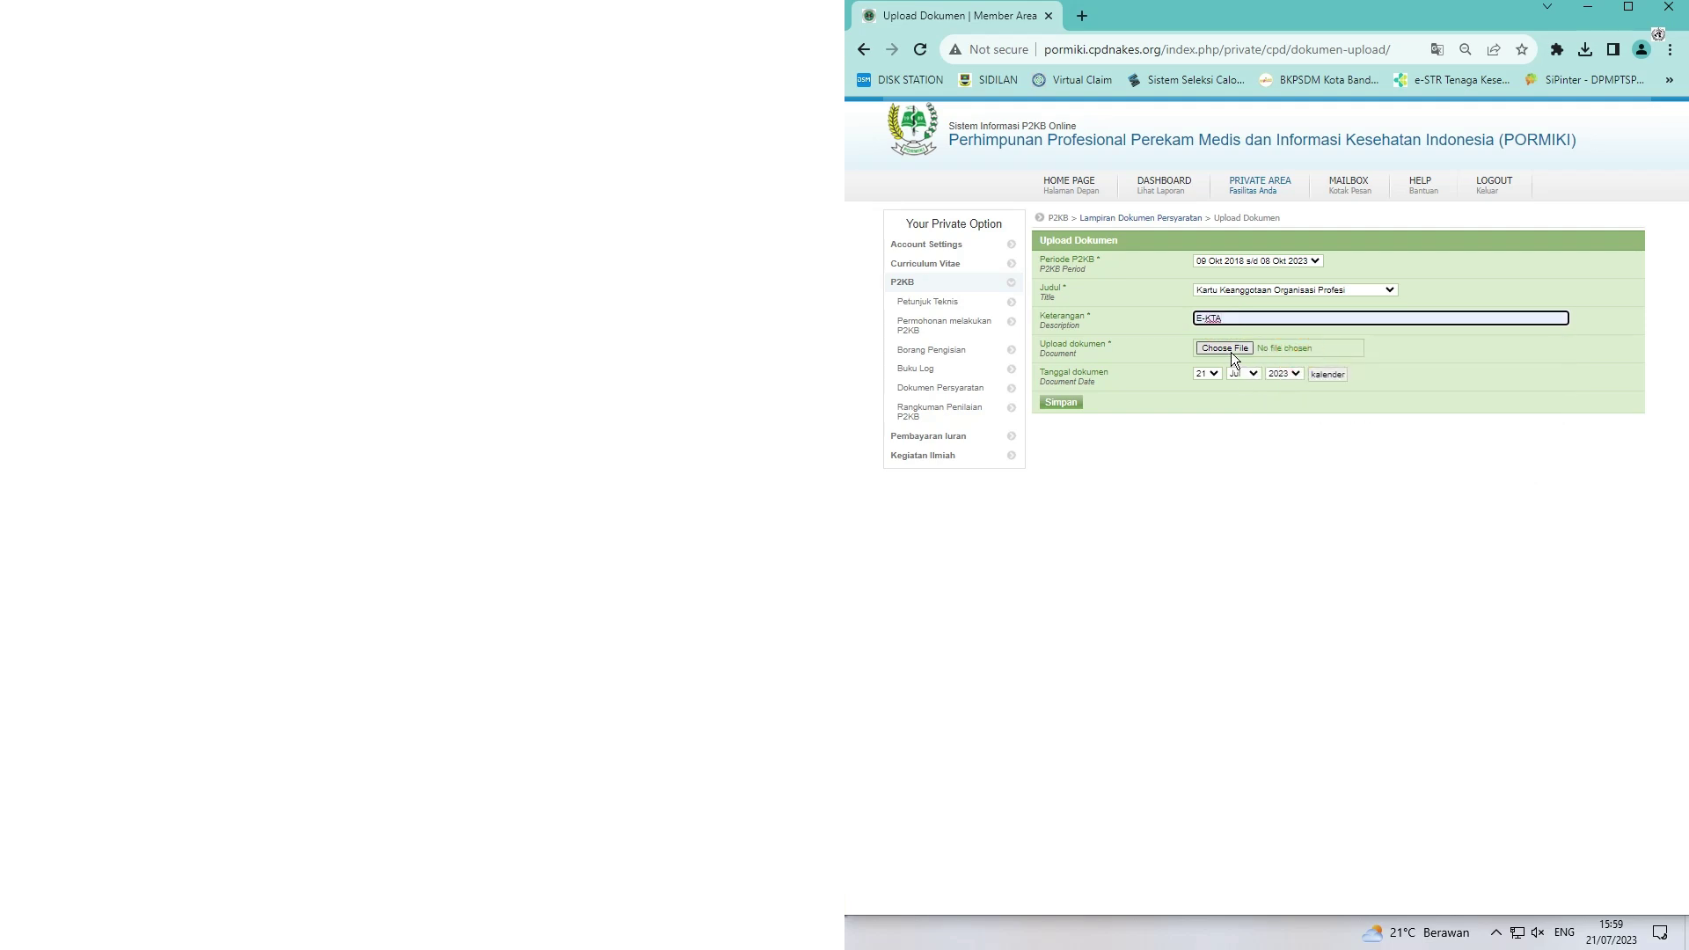
# Attach the E-KTA membership card JPG and save the document with the date 21 July 2023
pyautogui.click(1232, 352)
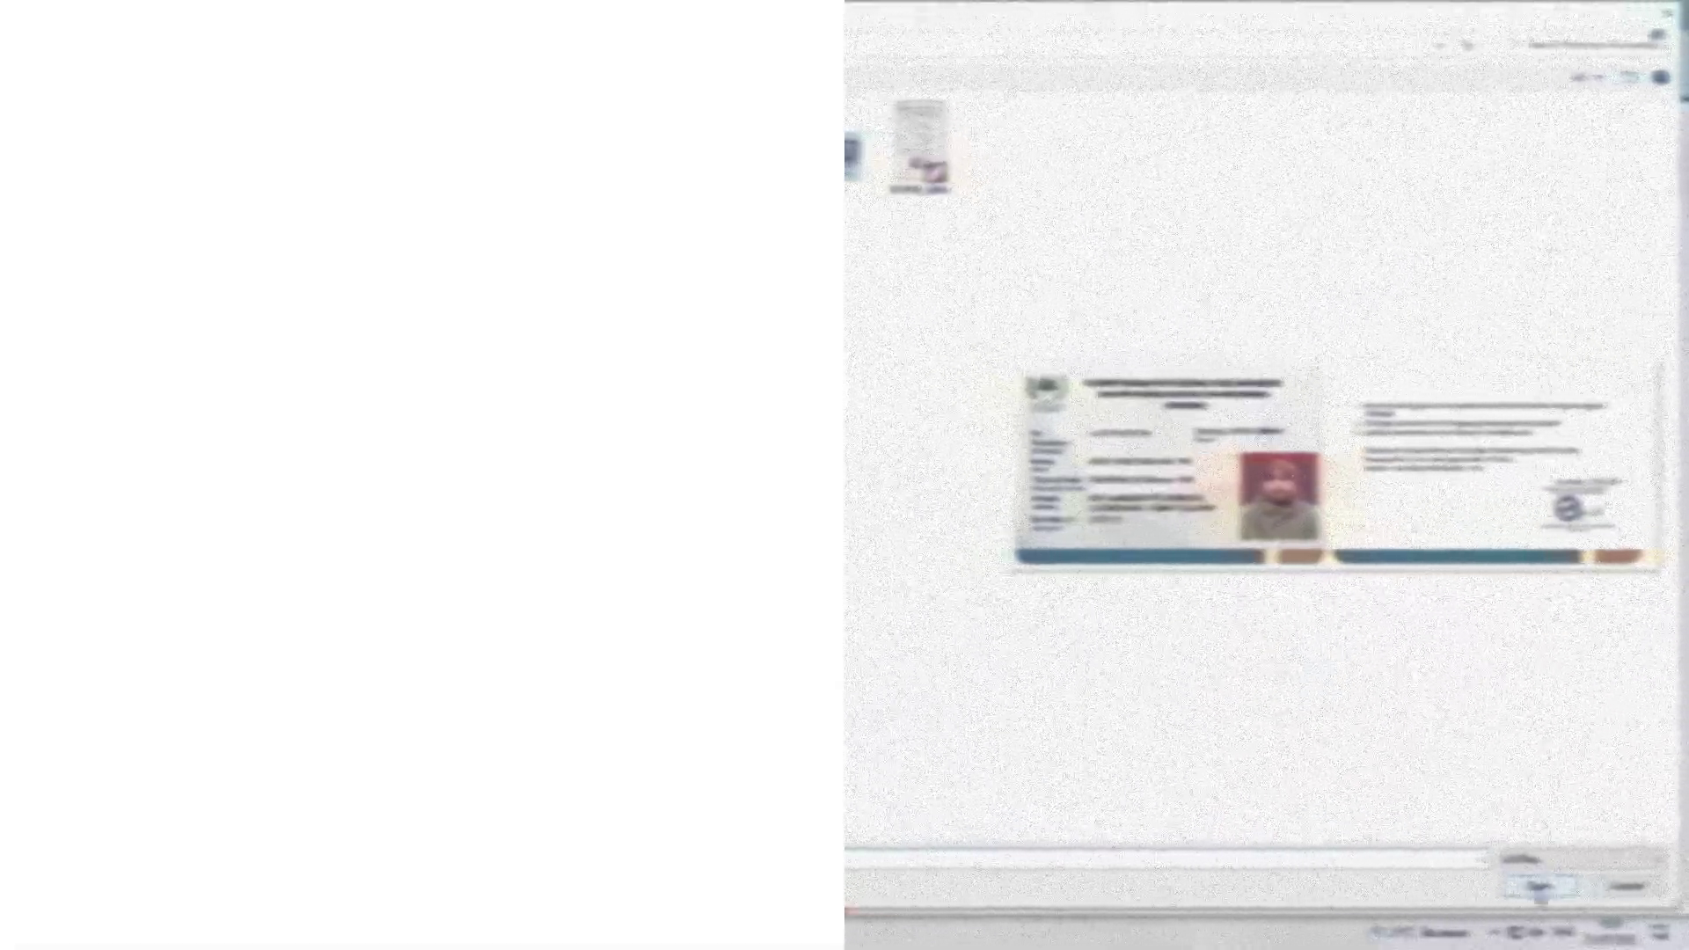
pyautogui.click(1538, 887)
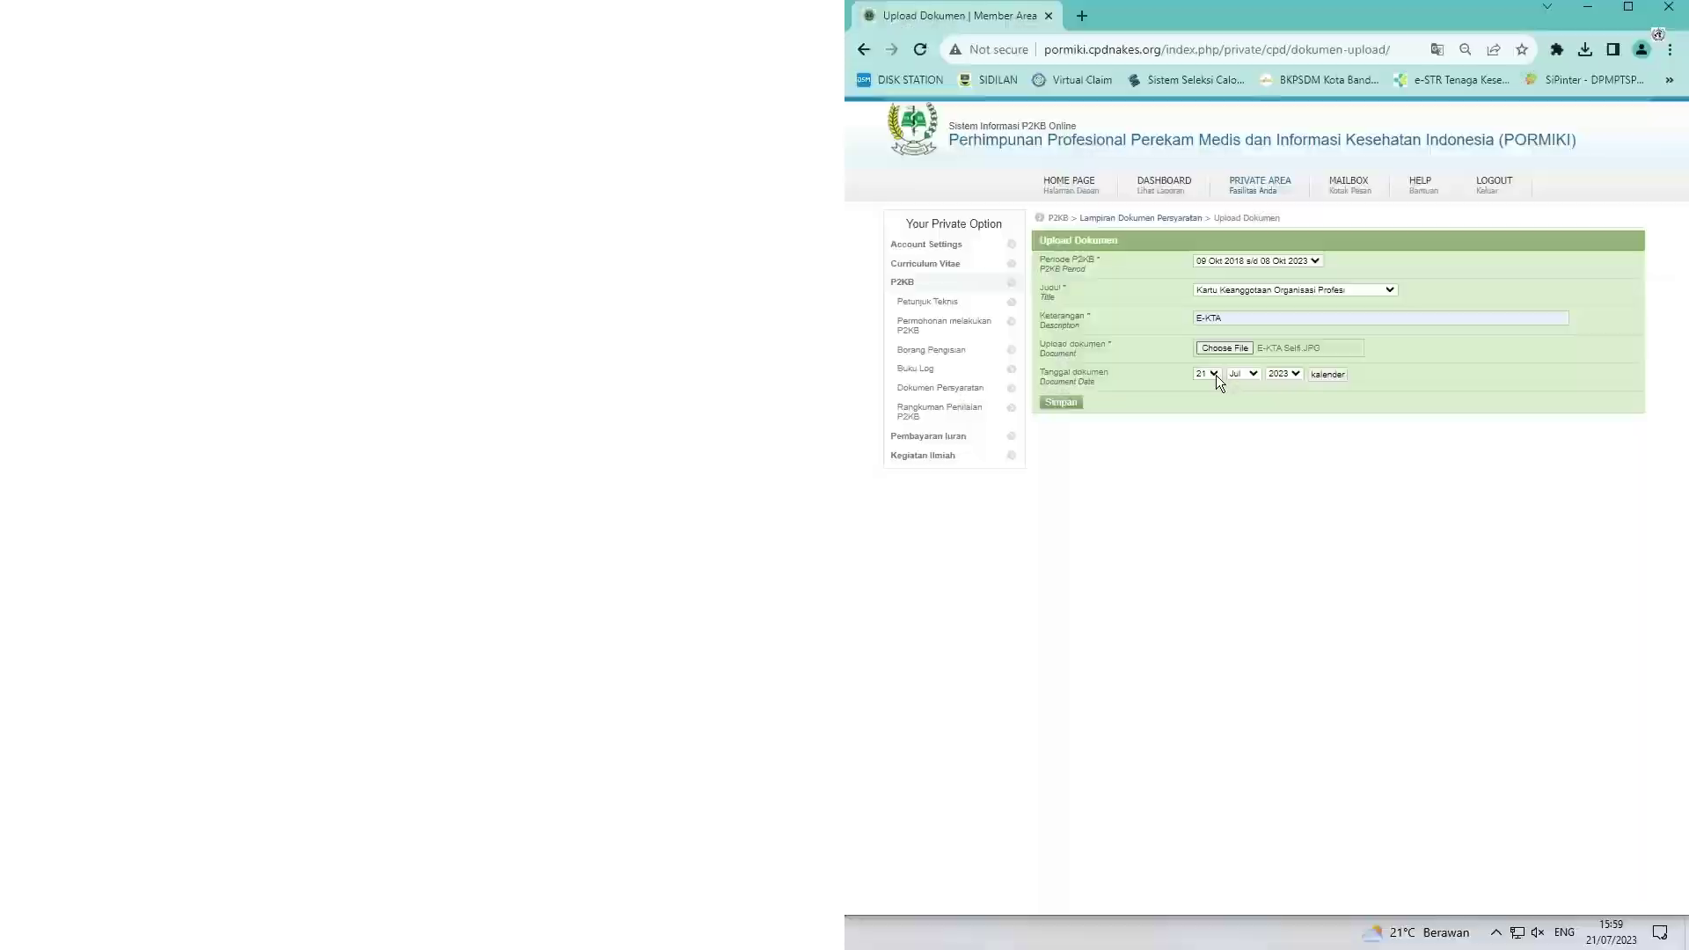
pyautogui.click(1214, 375)
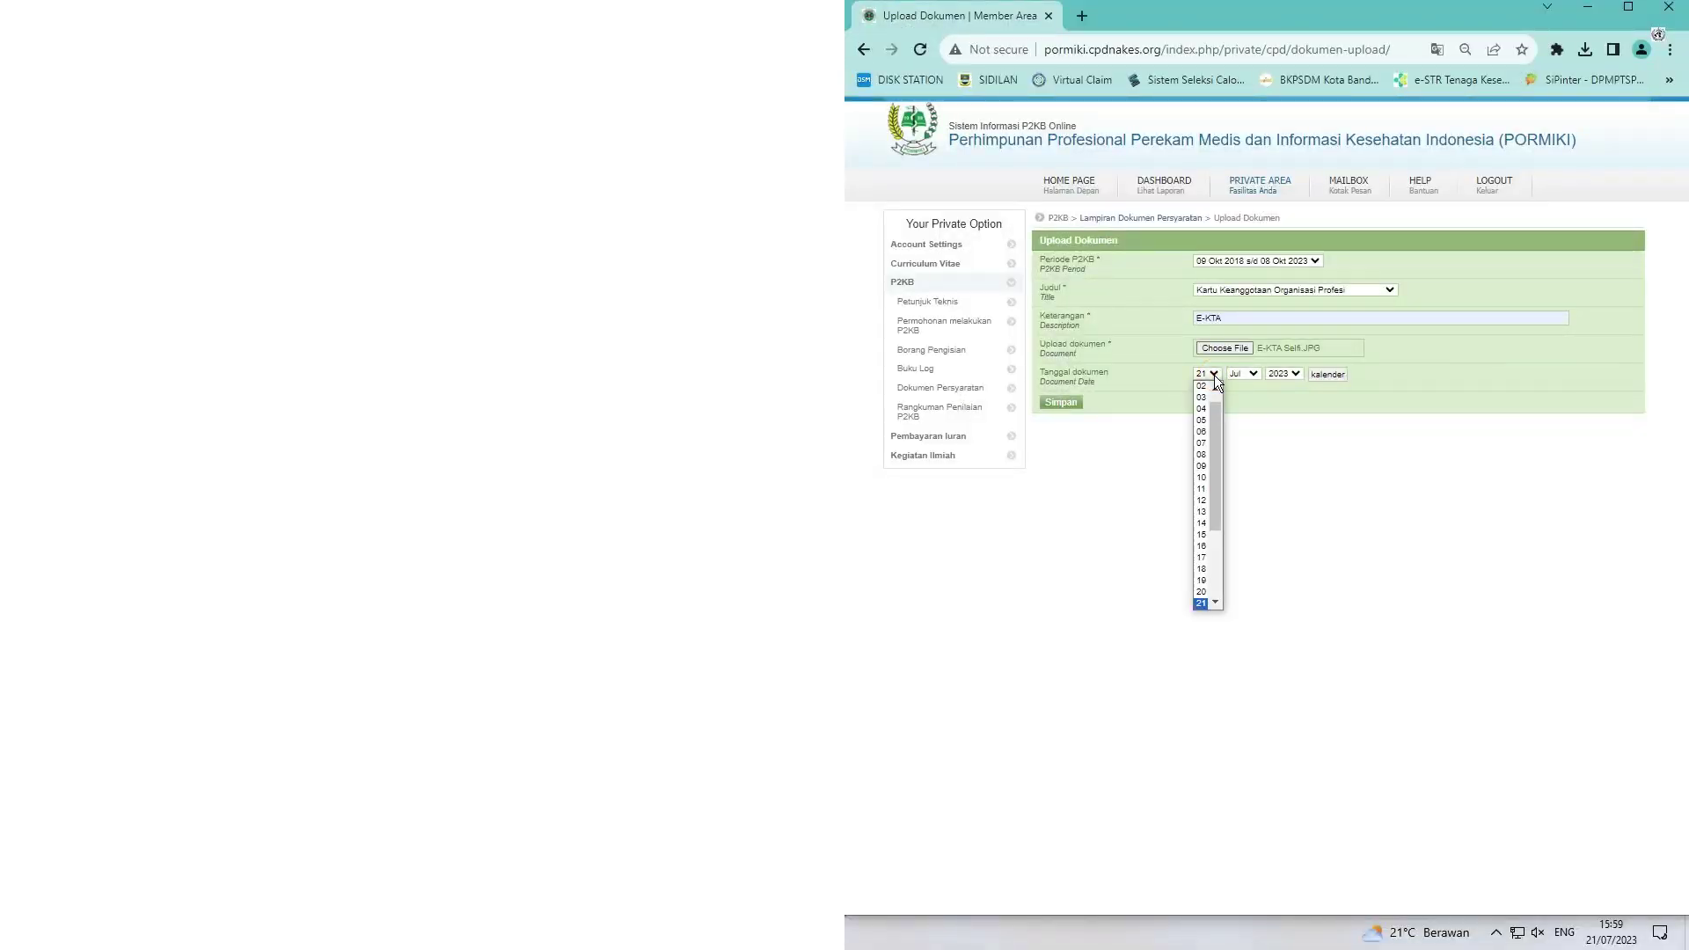
pyautogui.click(1200, 604)
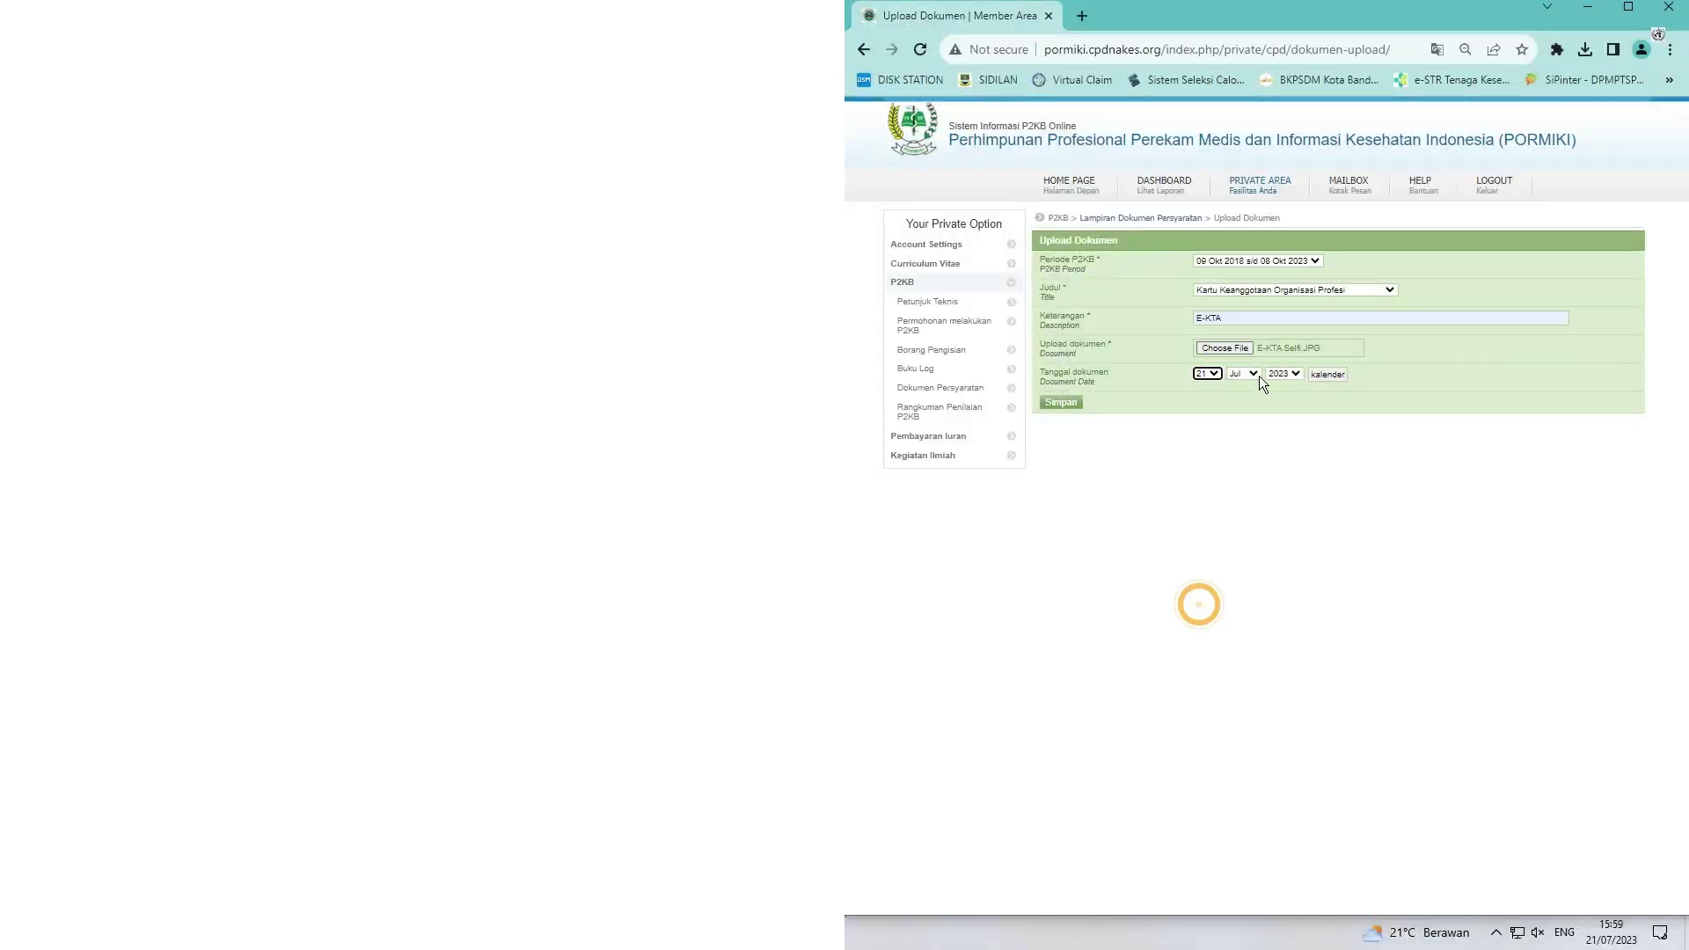
pyautogui.click(1059, 403)
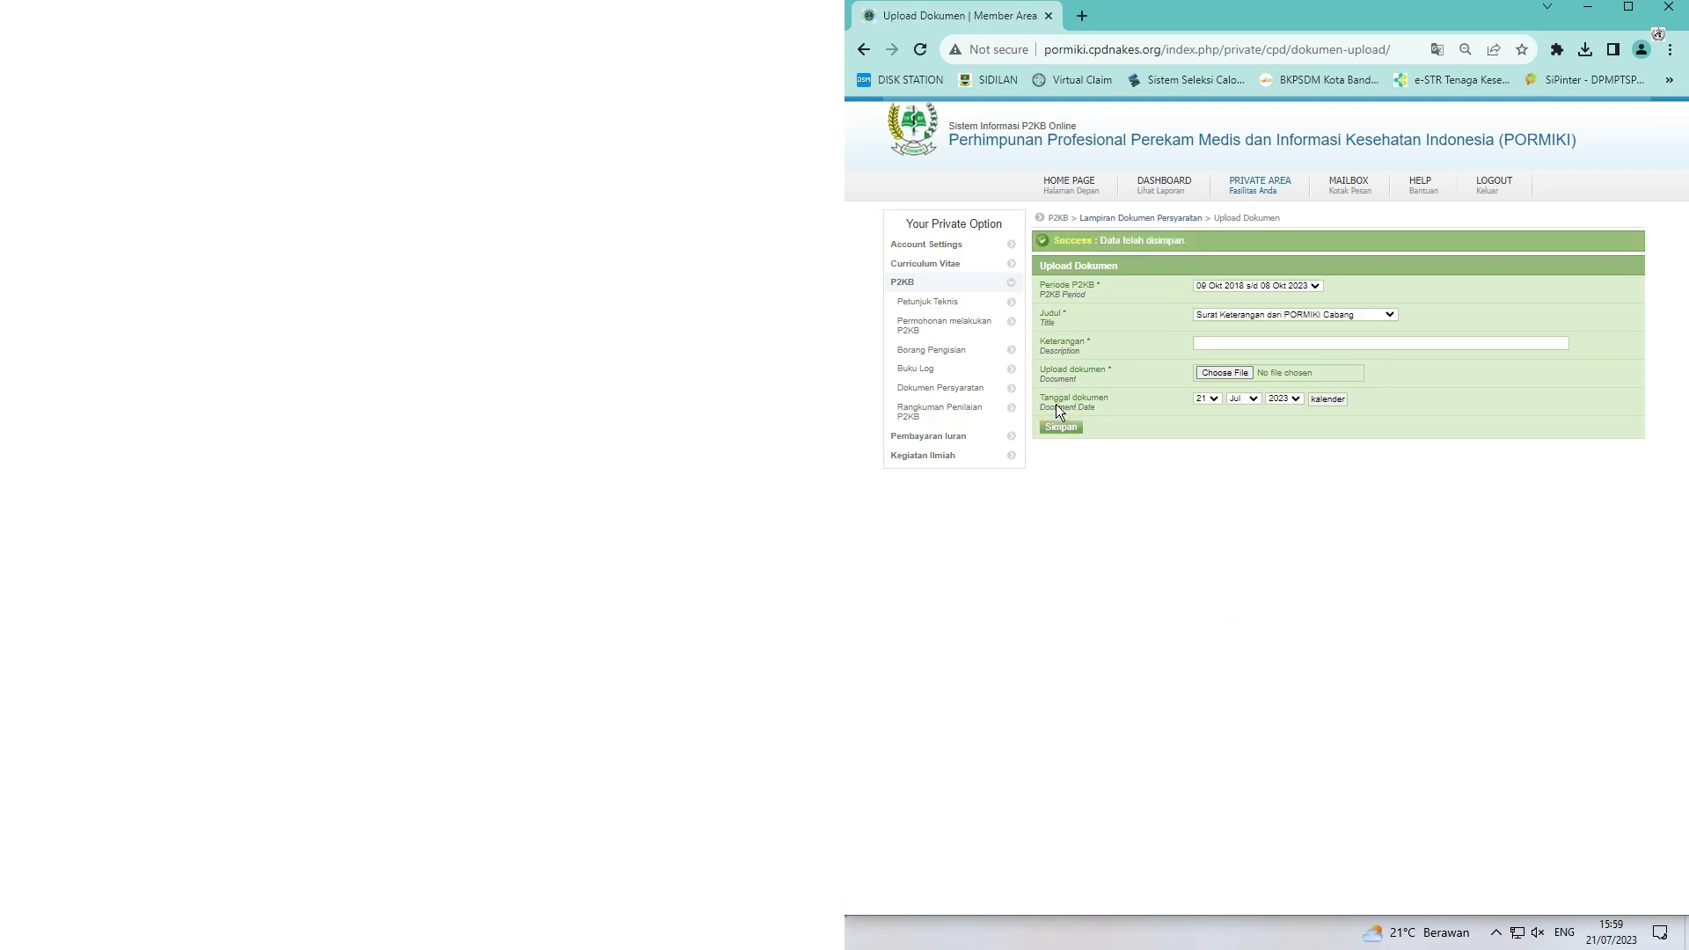